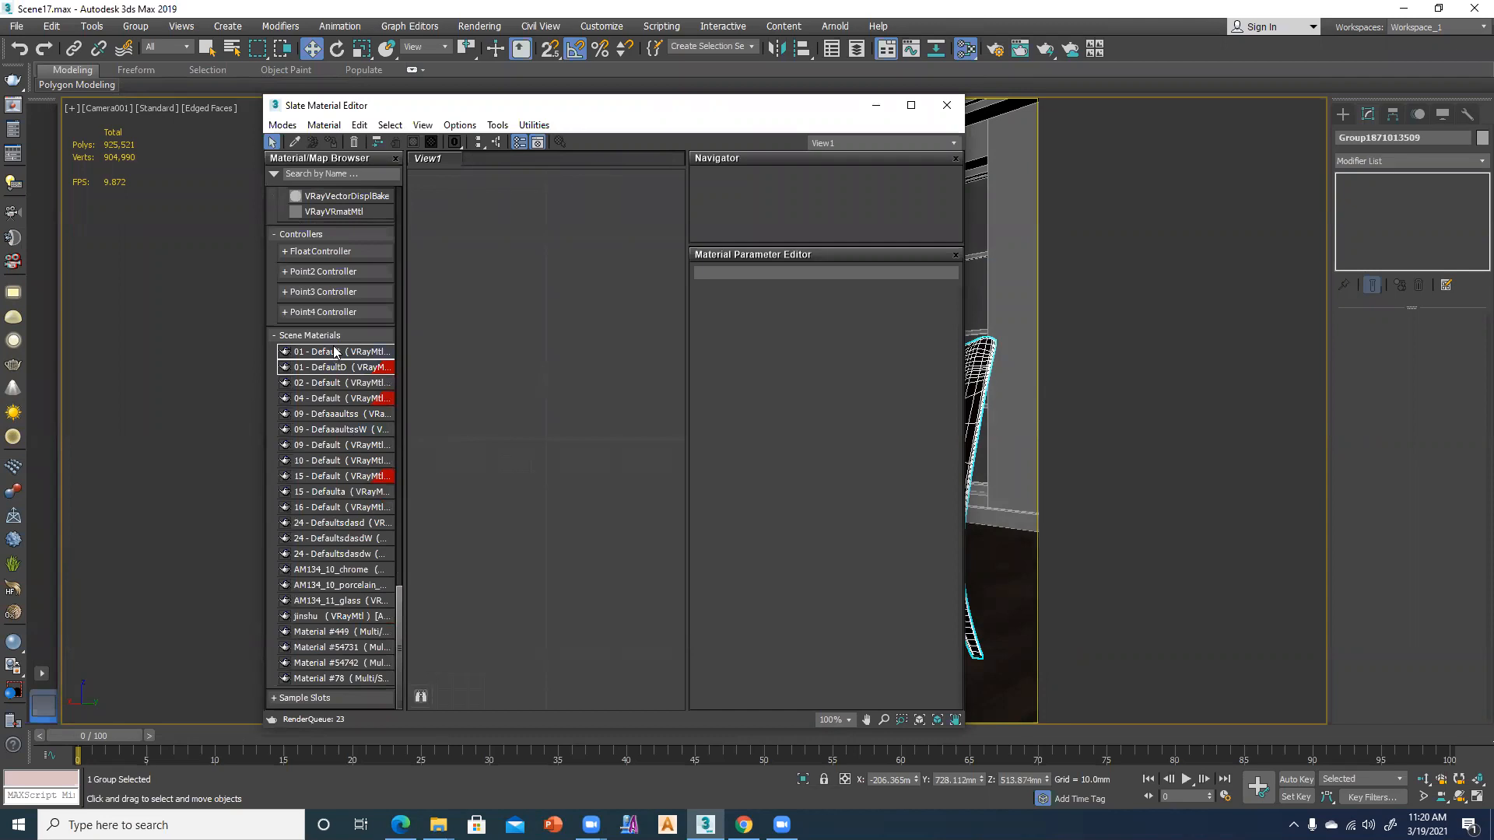
Load the 01 - Default scene material into the node view and show its V-Ray parameters
click(434, 439)
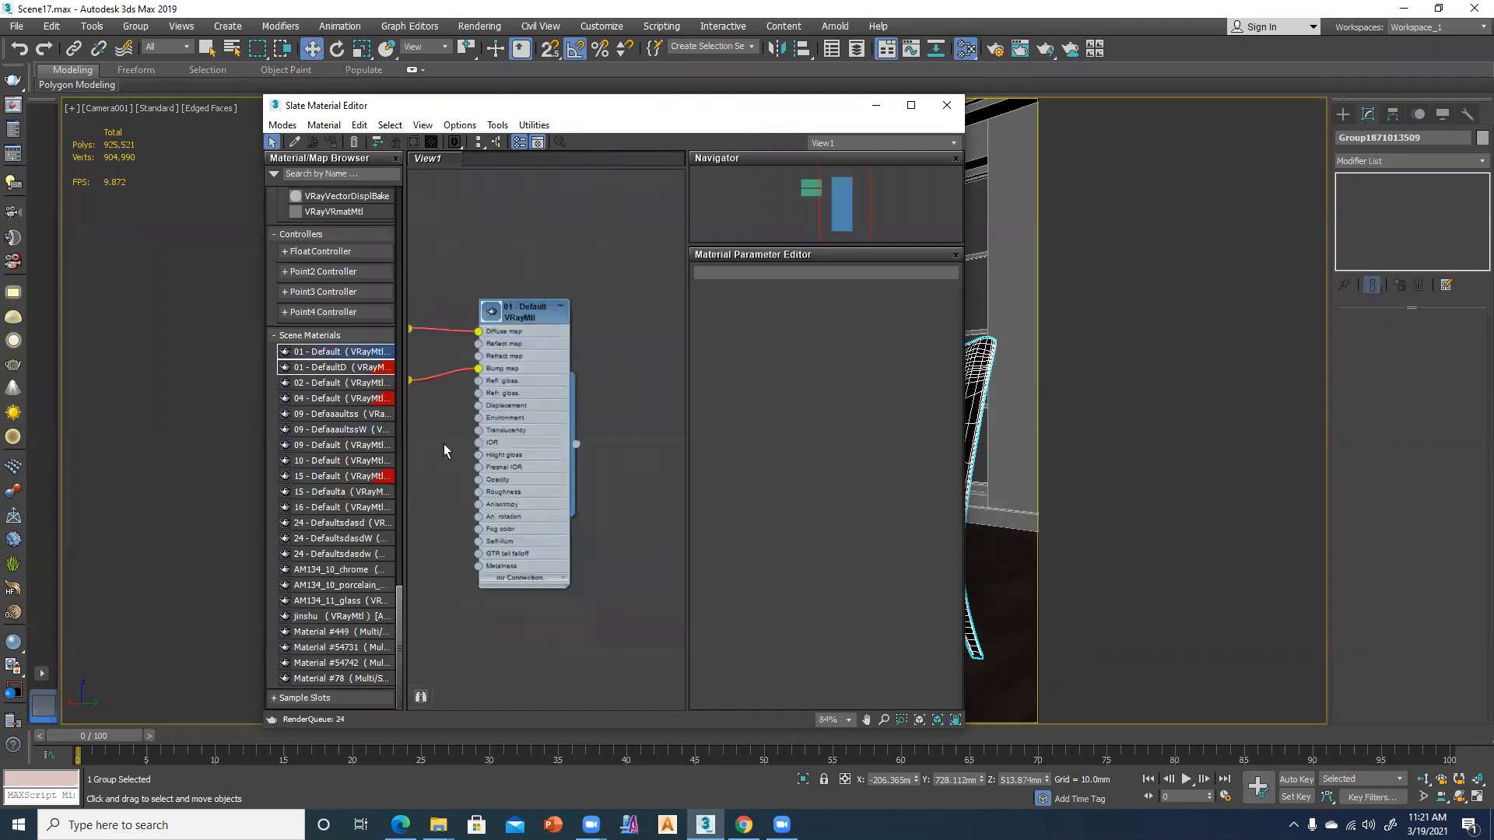
key(z)
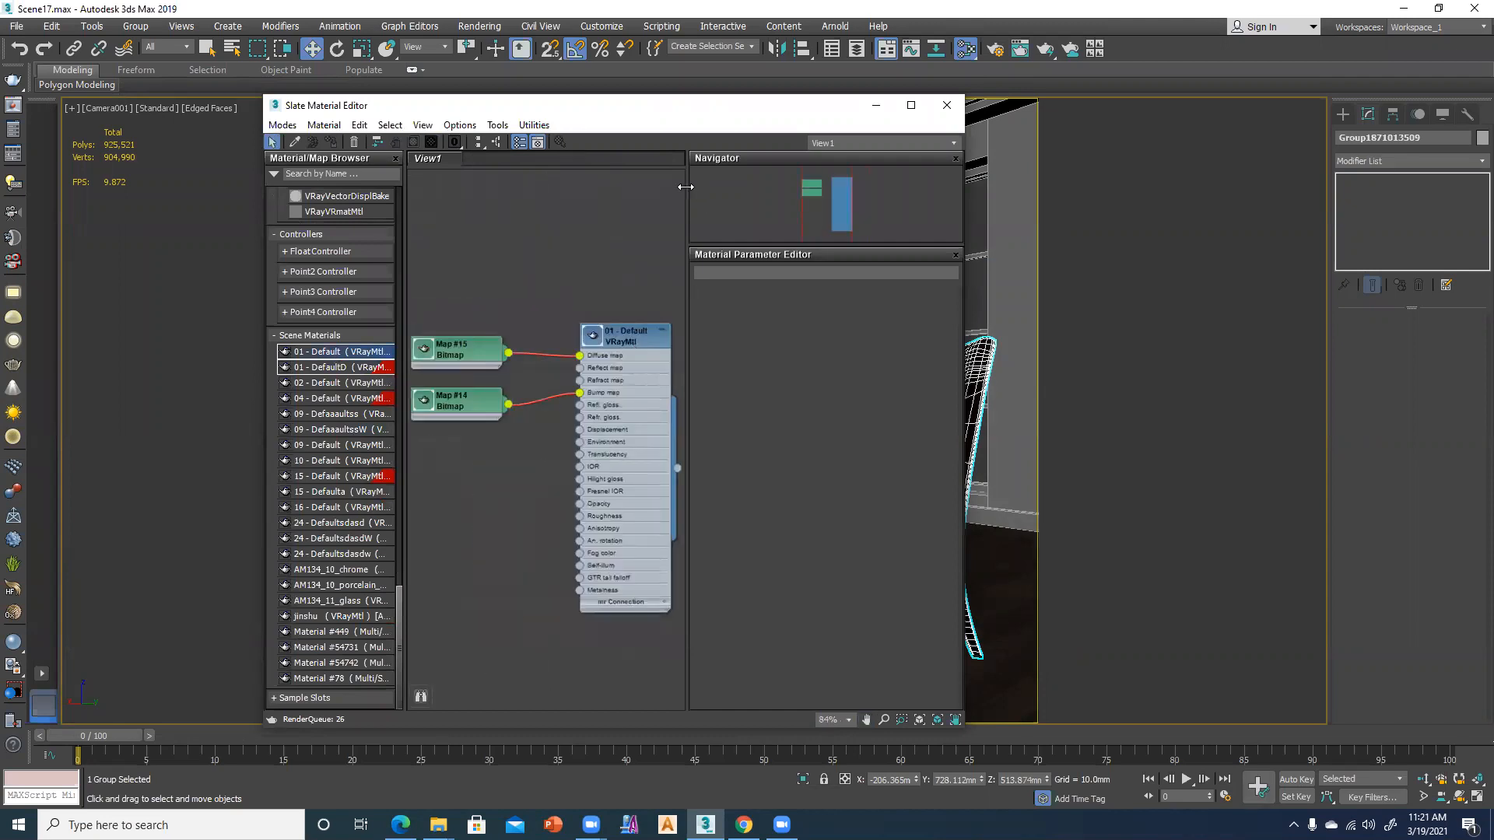
scroll(501, 498, down, 2)
drag(432, 308, 687, 745)
click(495, 510)
double_click(612, 402)
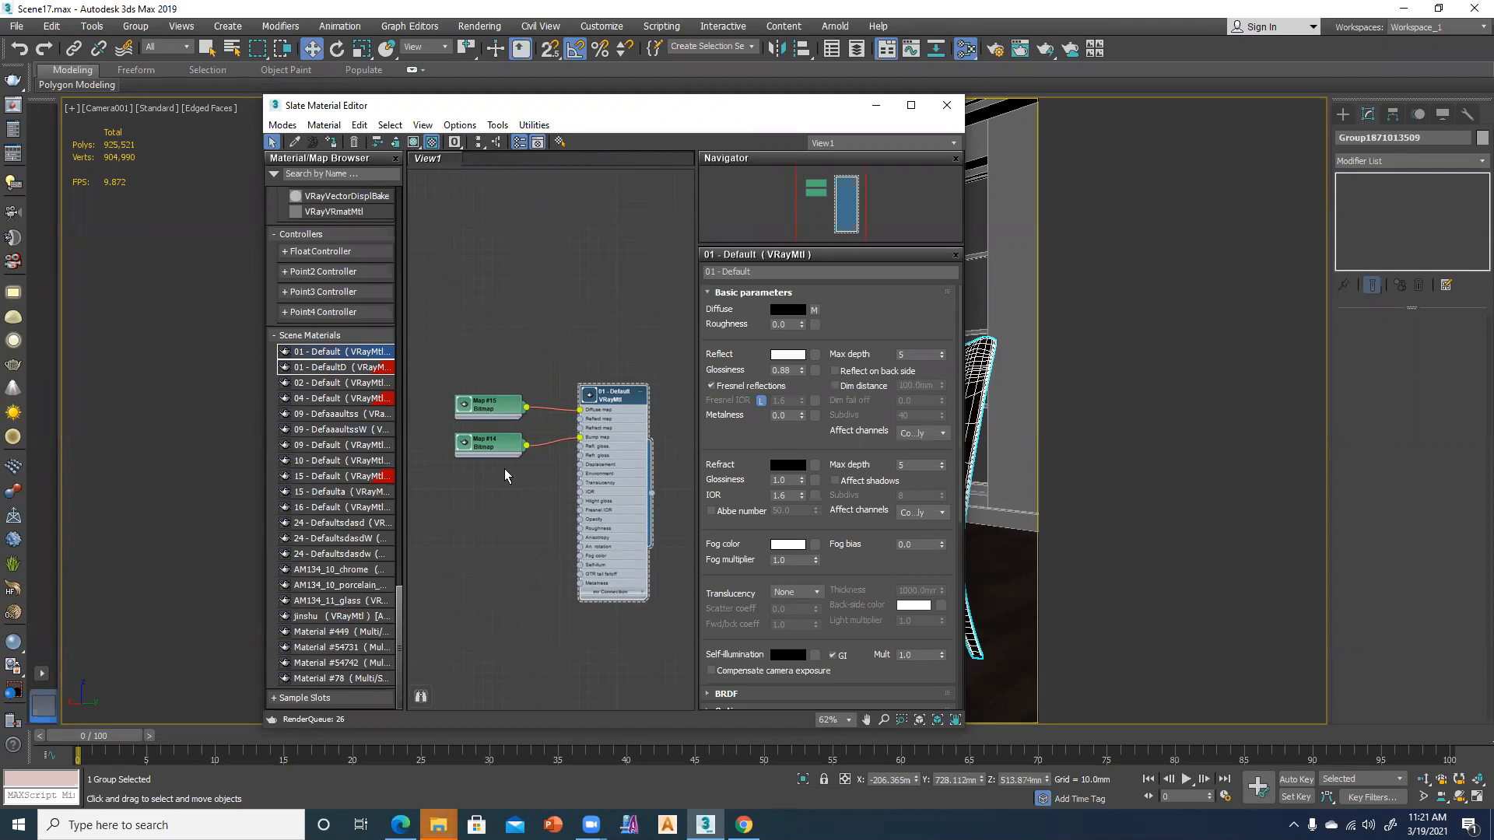
Try to view the 01 - Default material in a separate preview window, and close that window
right_click(618, 395)
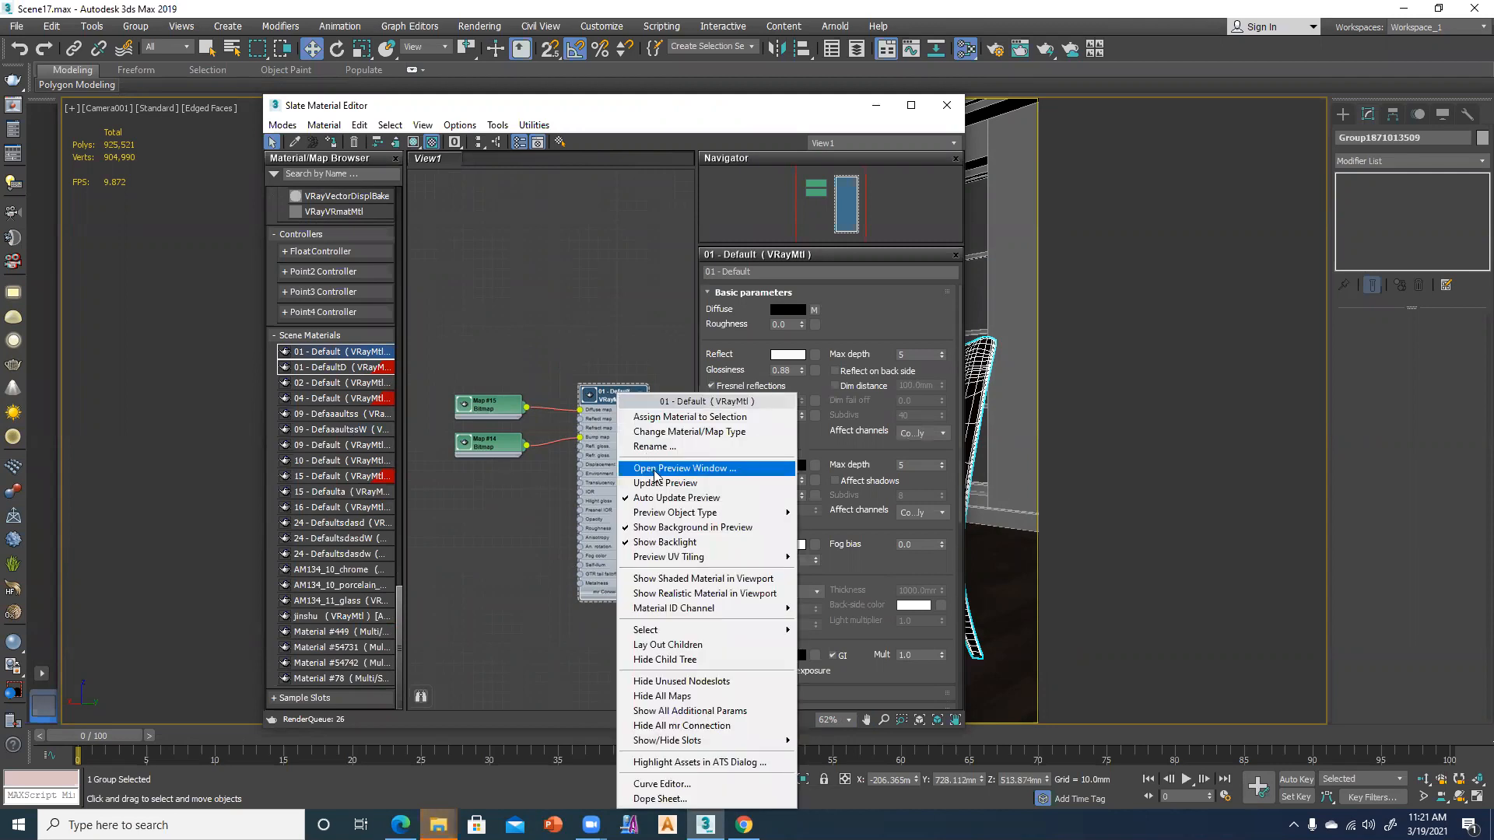
click(655, 470)
drag(620, 243, 520, 178)
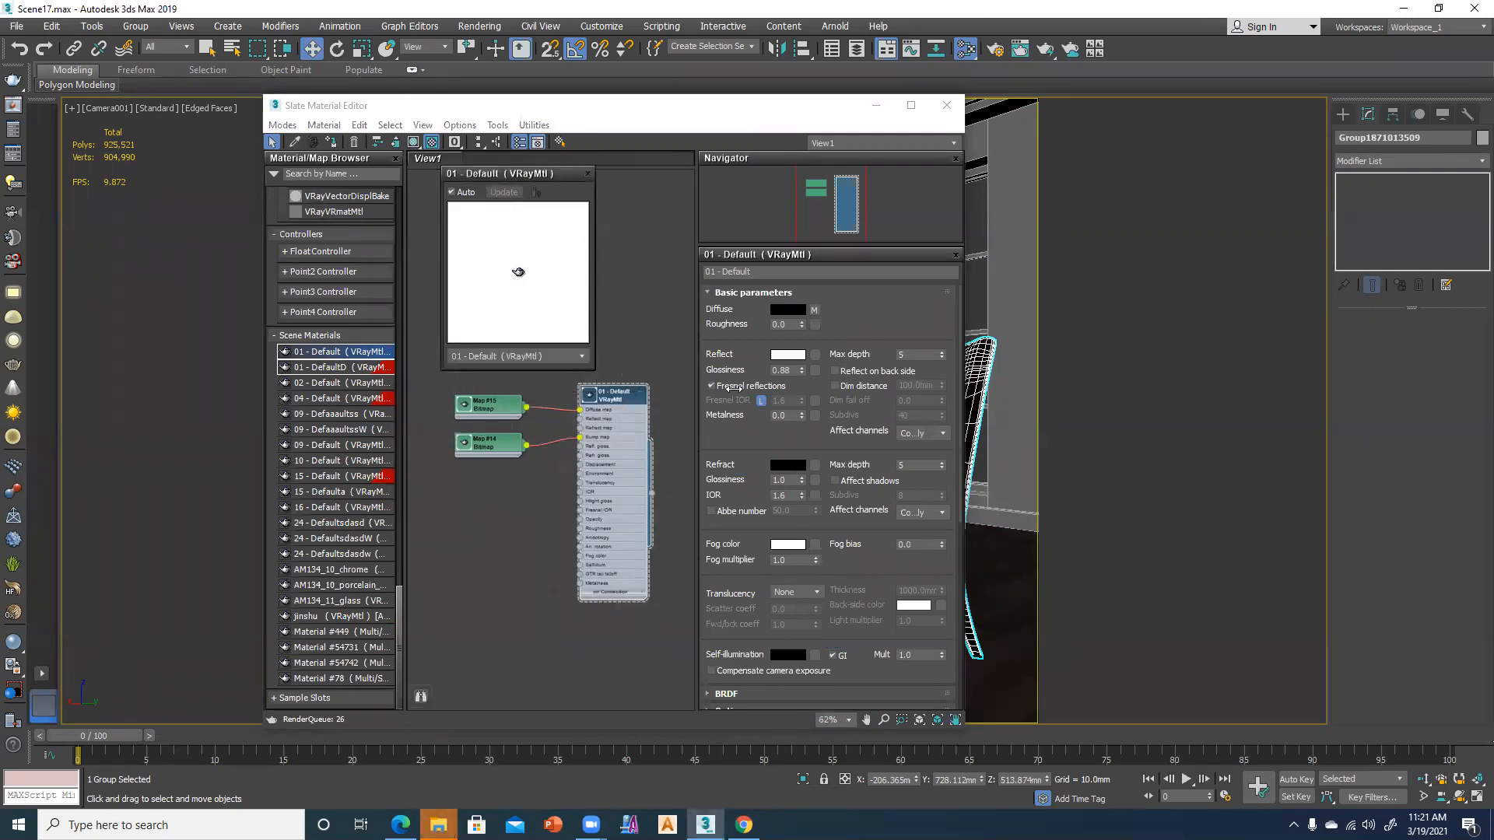
click(729, 175)
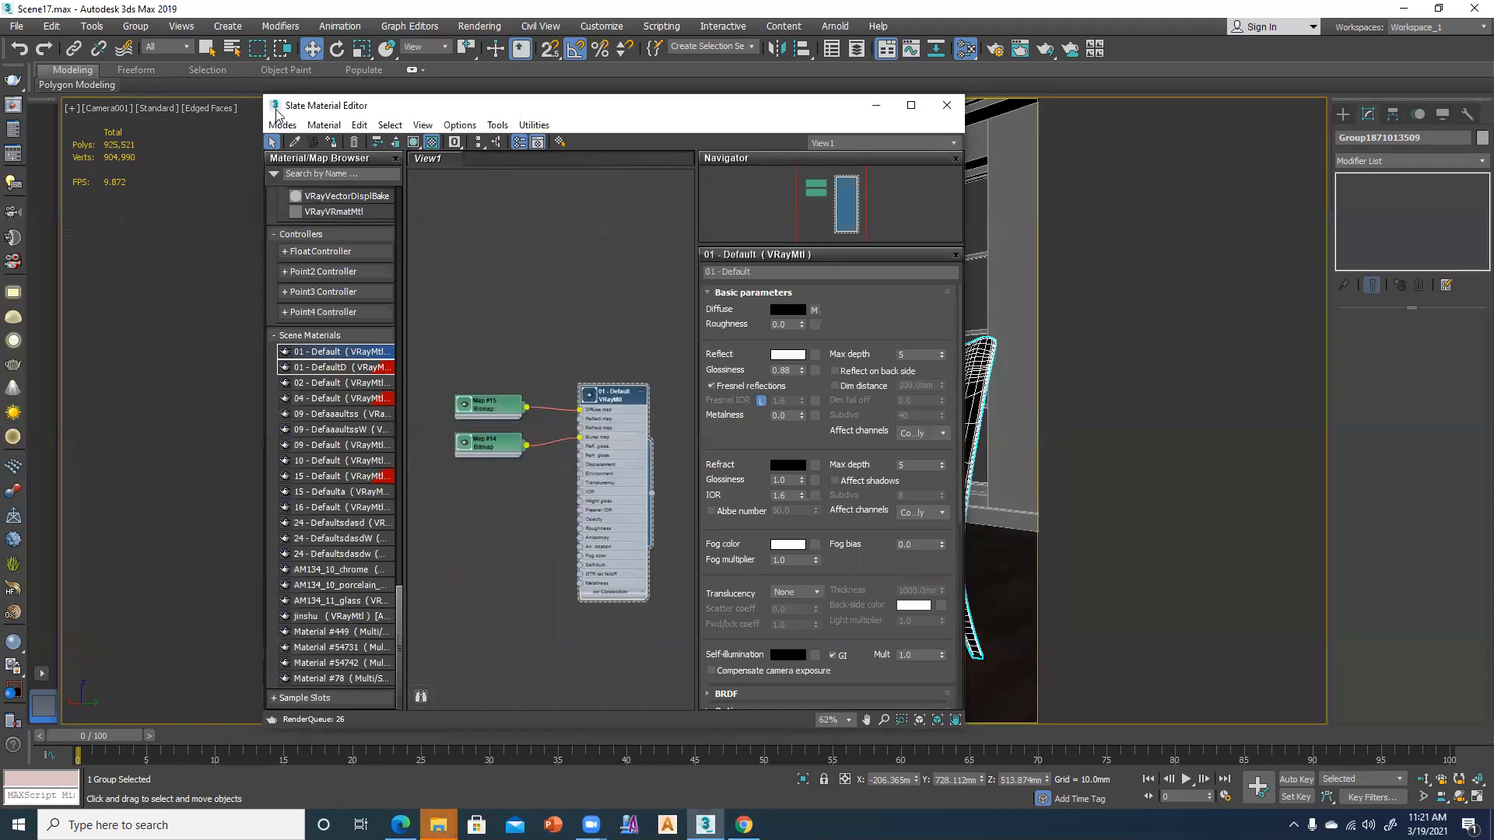
Enable rendering of the material previews in the Slate Material Editor
click(283, 125)
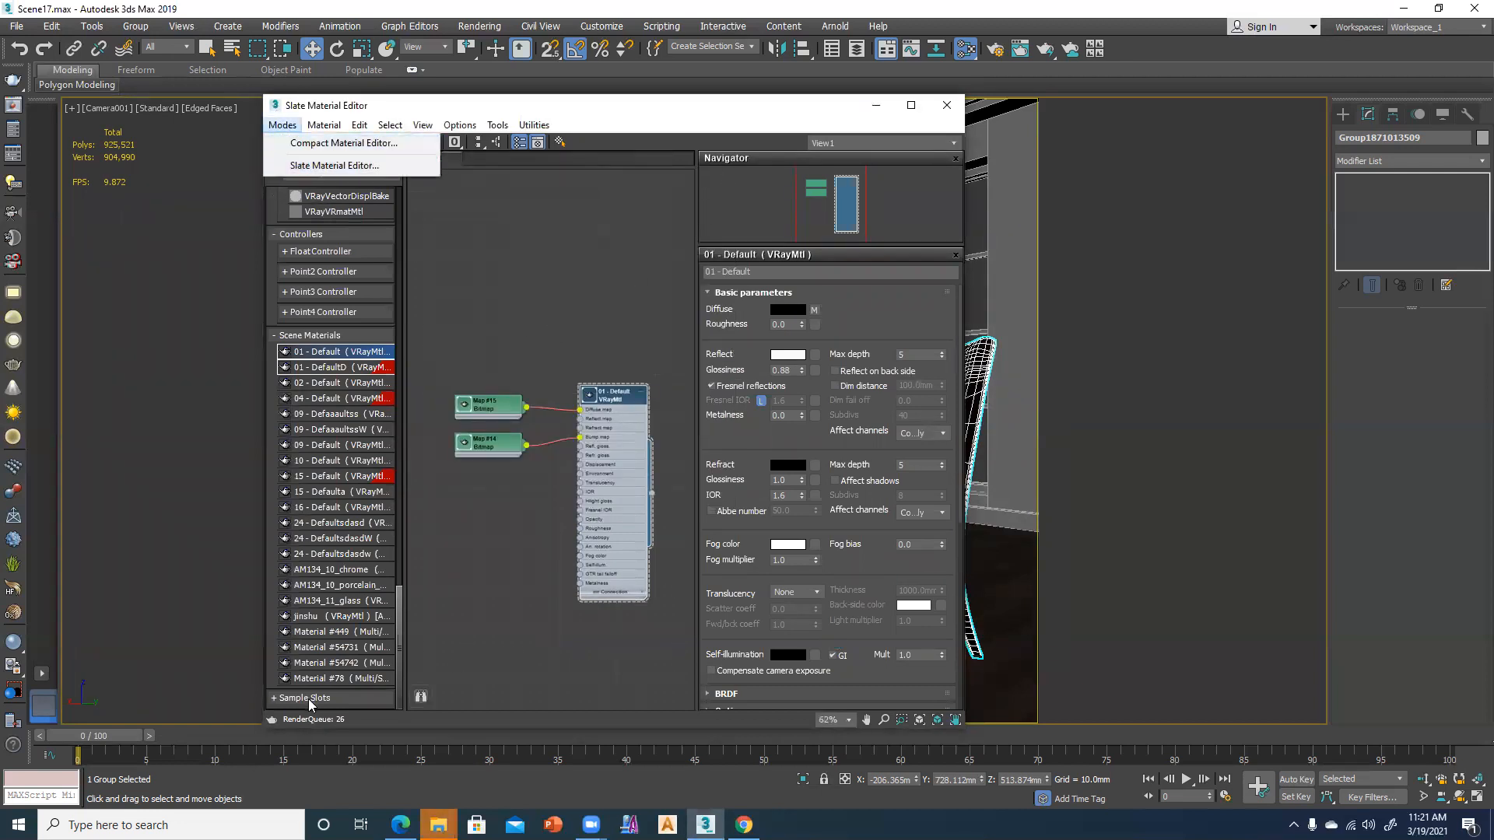
click(270, 719)
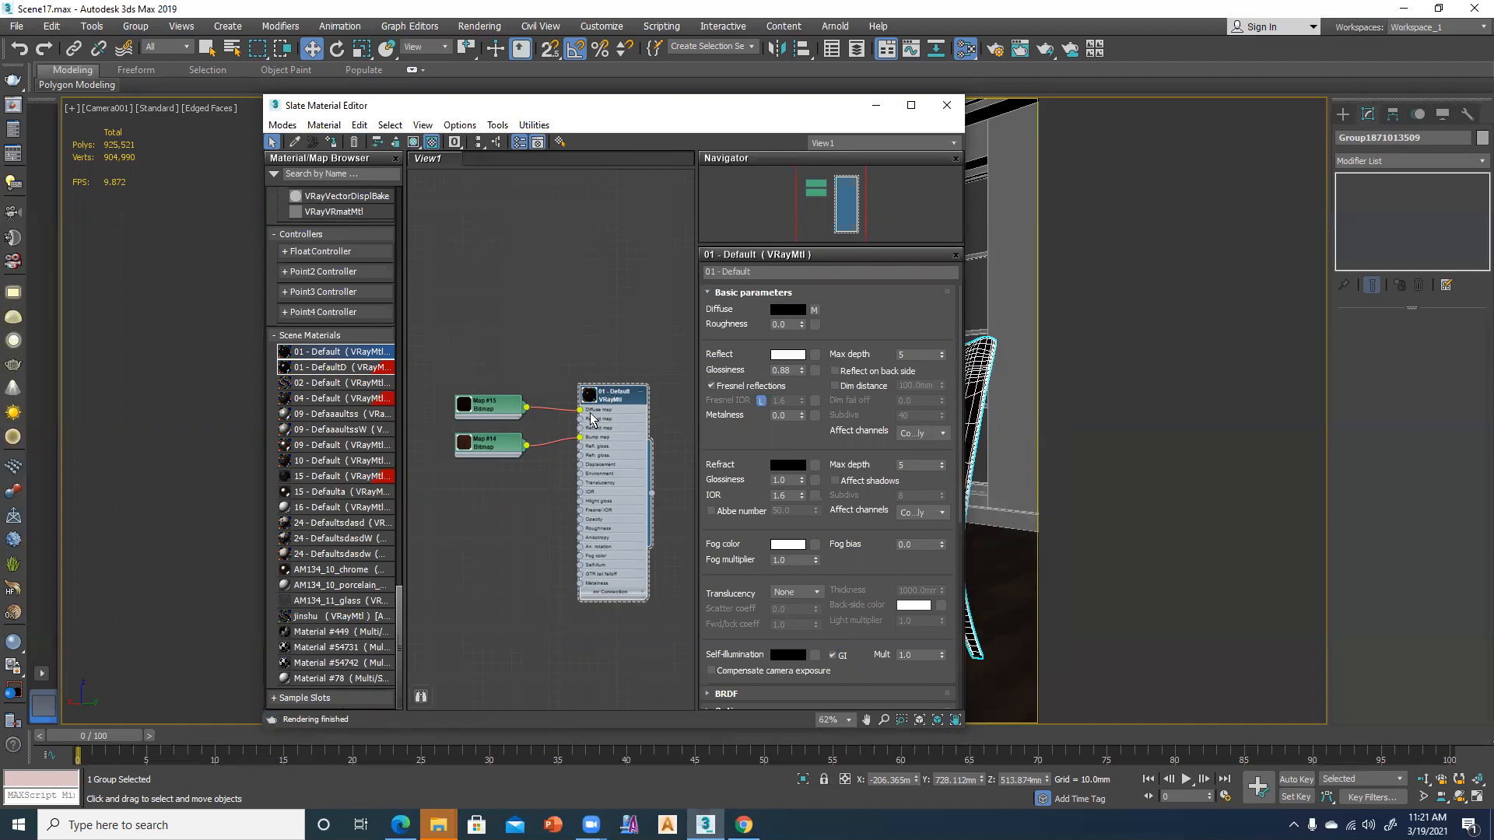
click(530, 525)
scroll(617, 391, up, 1)
scroll(589, 416, up, 4)
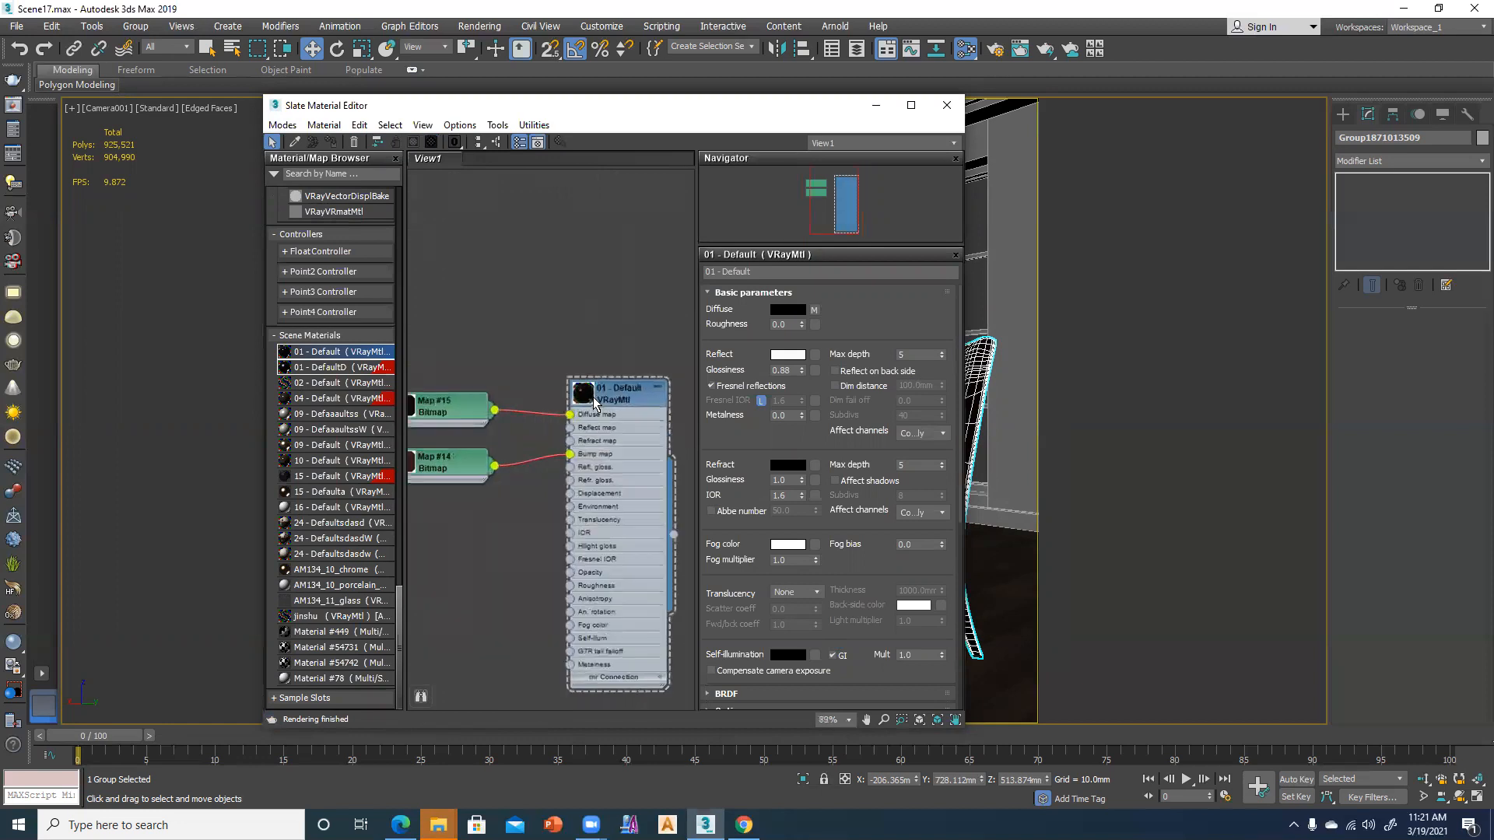
Open the preview window of the 01 - Default material, enlarge it to examine the reflections, and close it
click(582, 393)
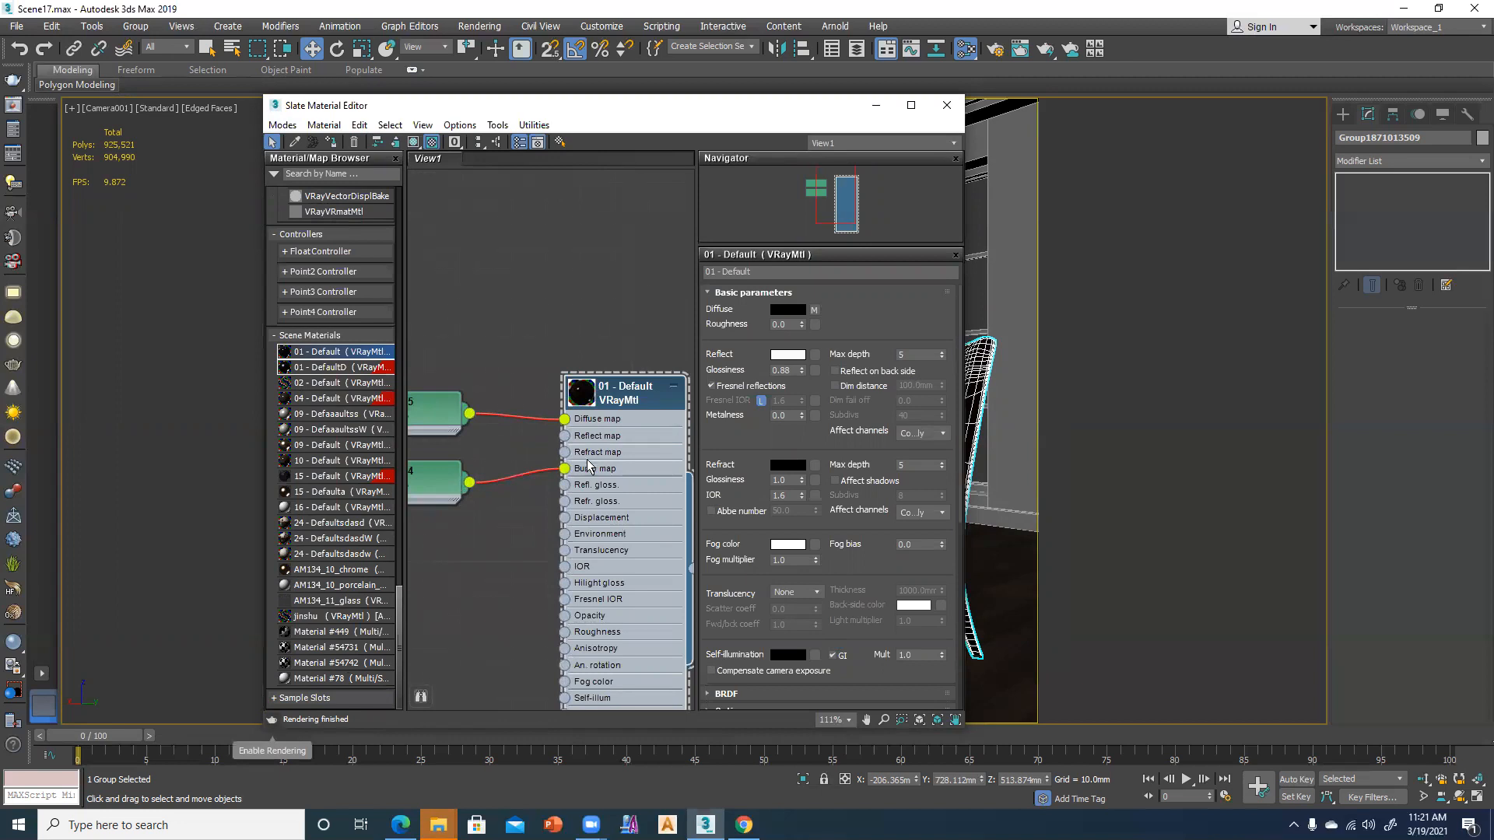
right_click(586, 393)
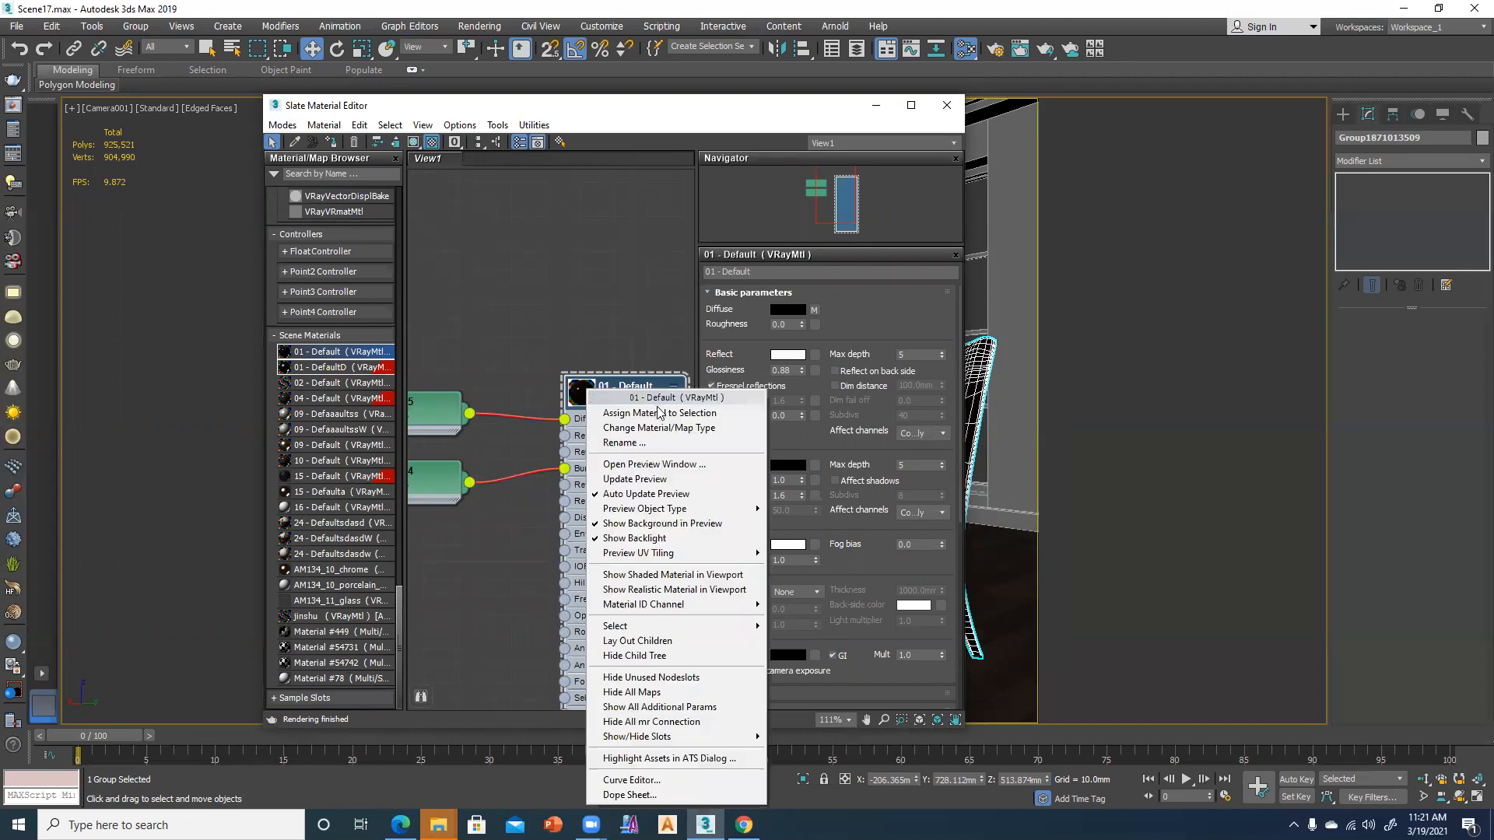
click(645, 469)
drag(627, 465, 721, 165)
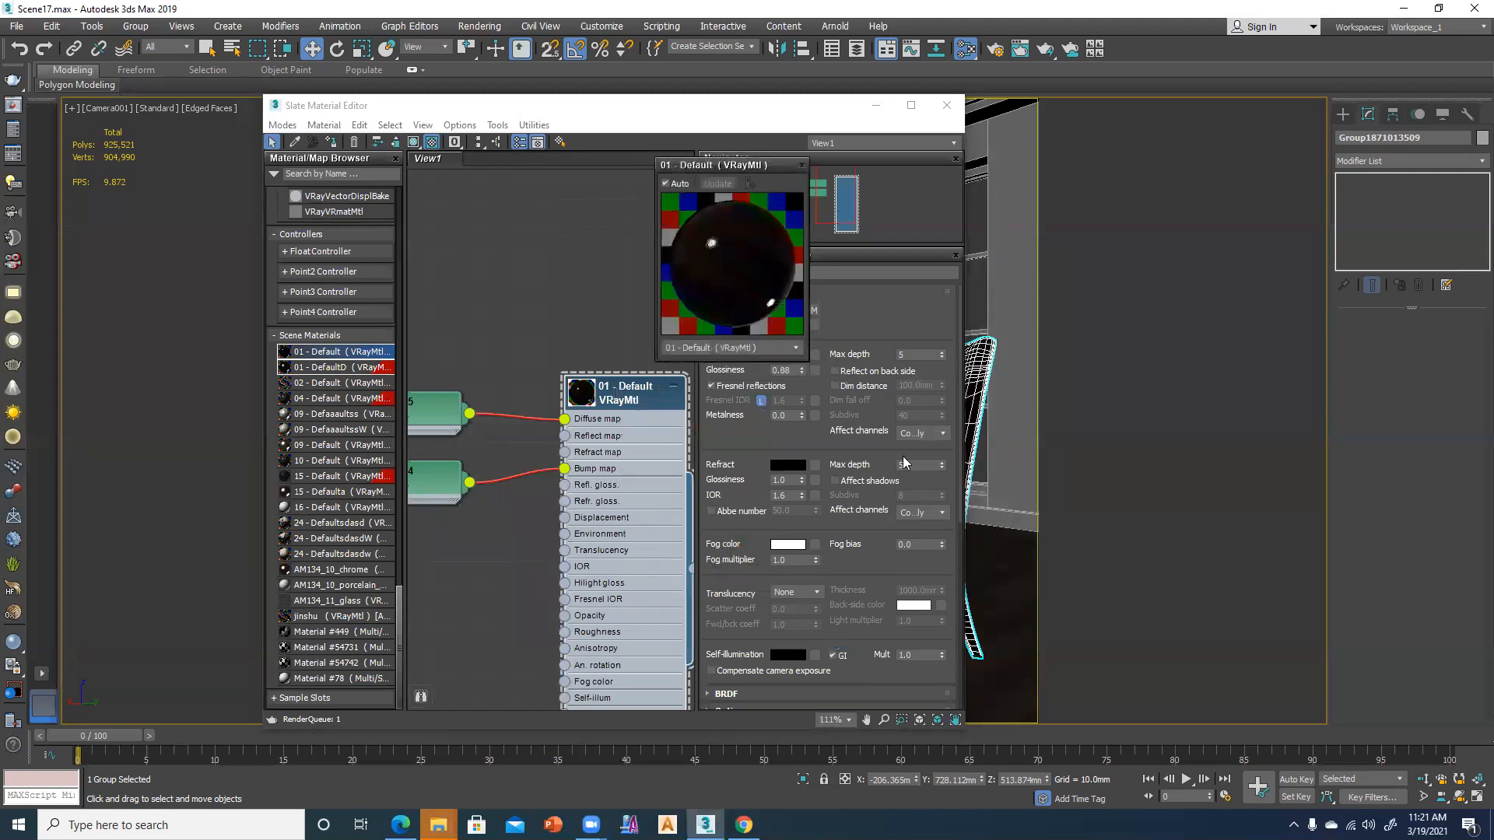
drag(807, 360, 1030, 582)
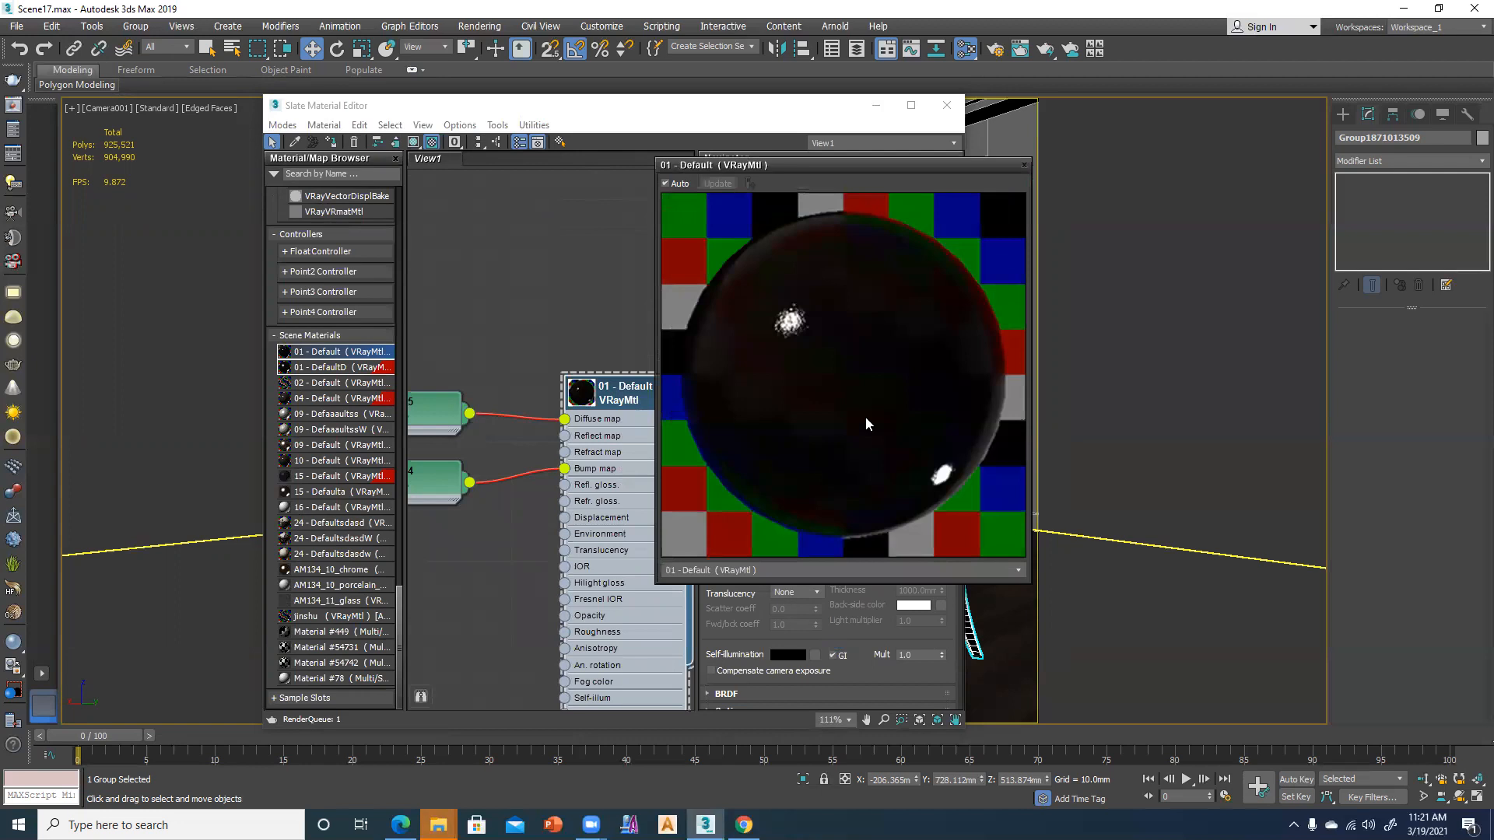
drag(842, 164, 264, 110)
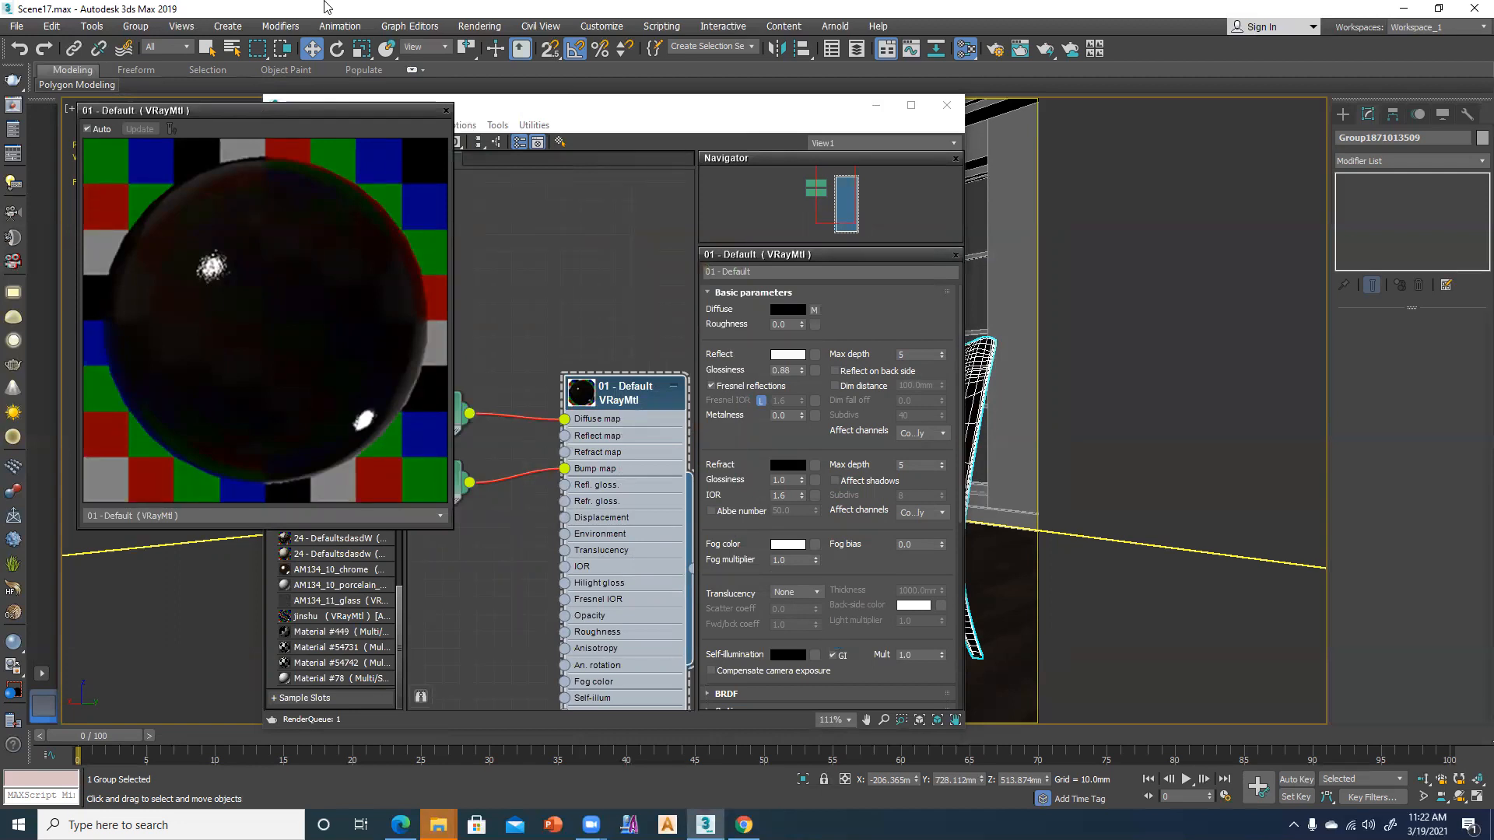
drag(370, 117, 412, 165)
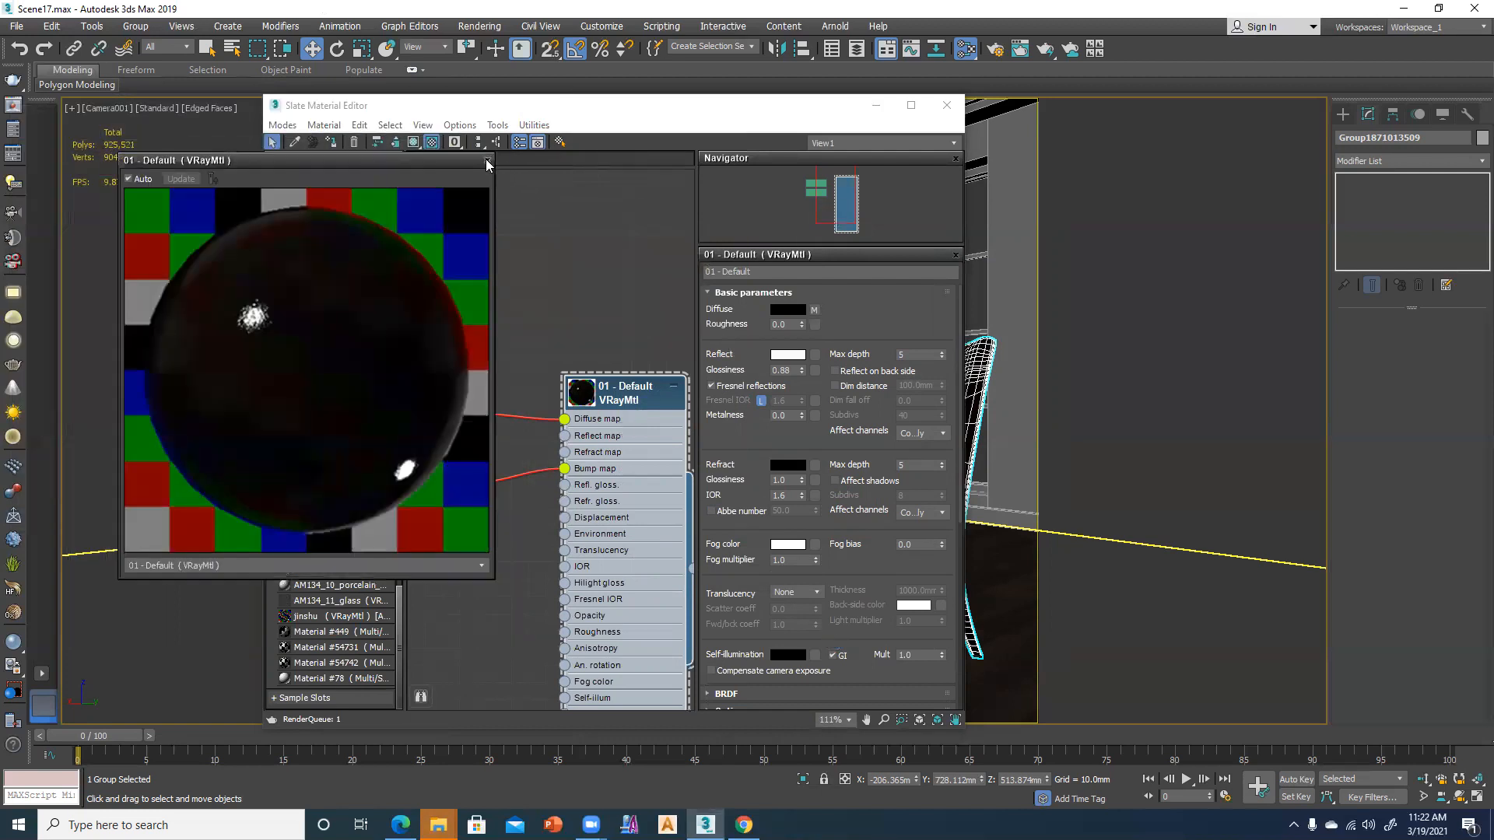
click(487, 161)
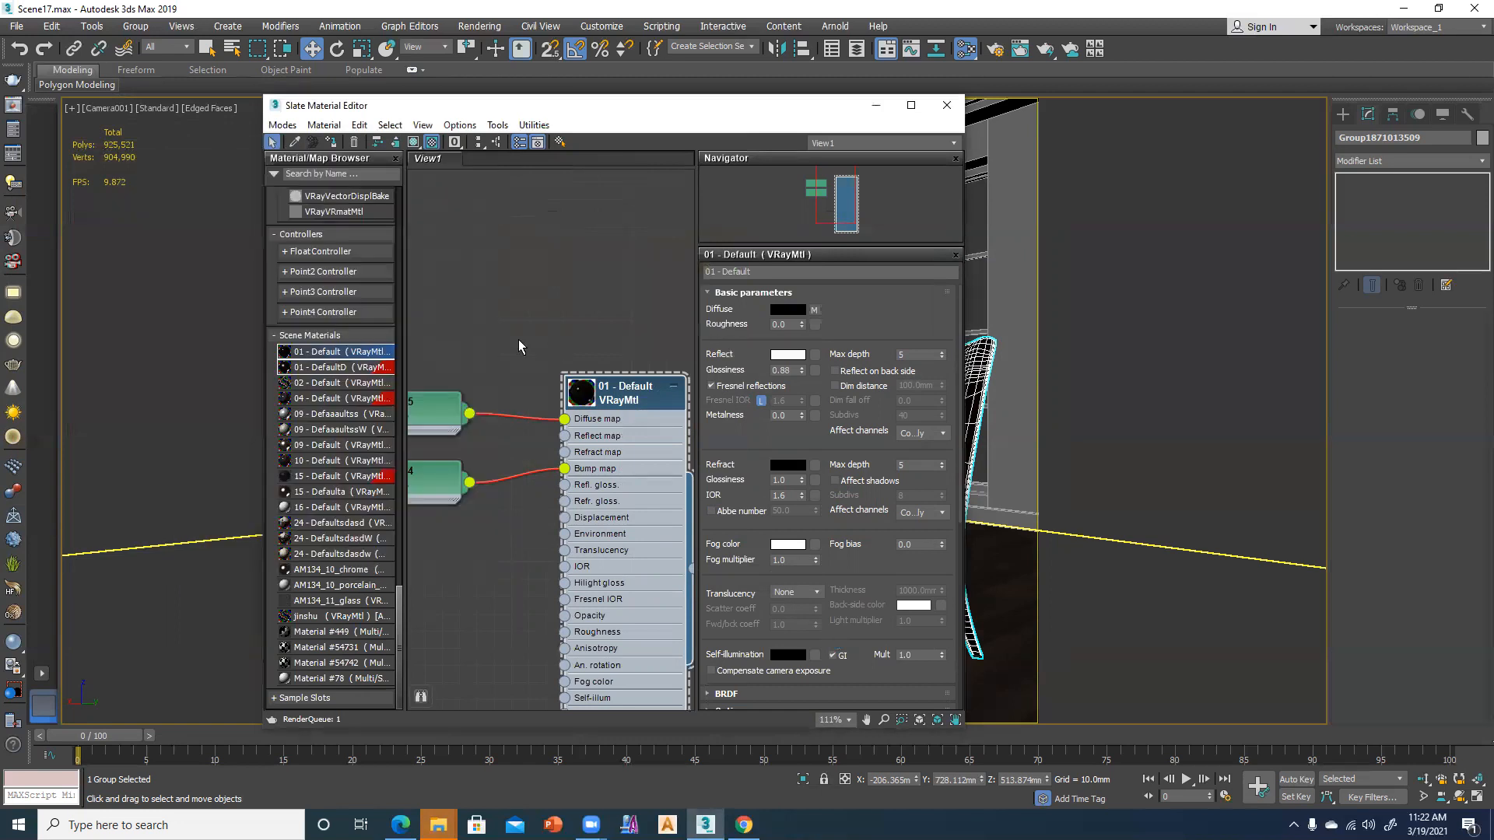
Examine the bitmap nodes feeding the 01 - Default material, select Map #15, and close the Slate Material Editor
scroll(515, 352, down, 4)
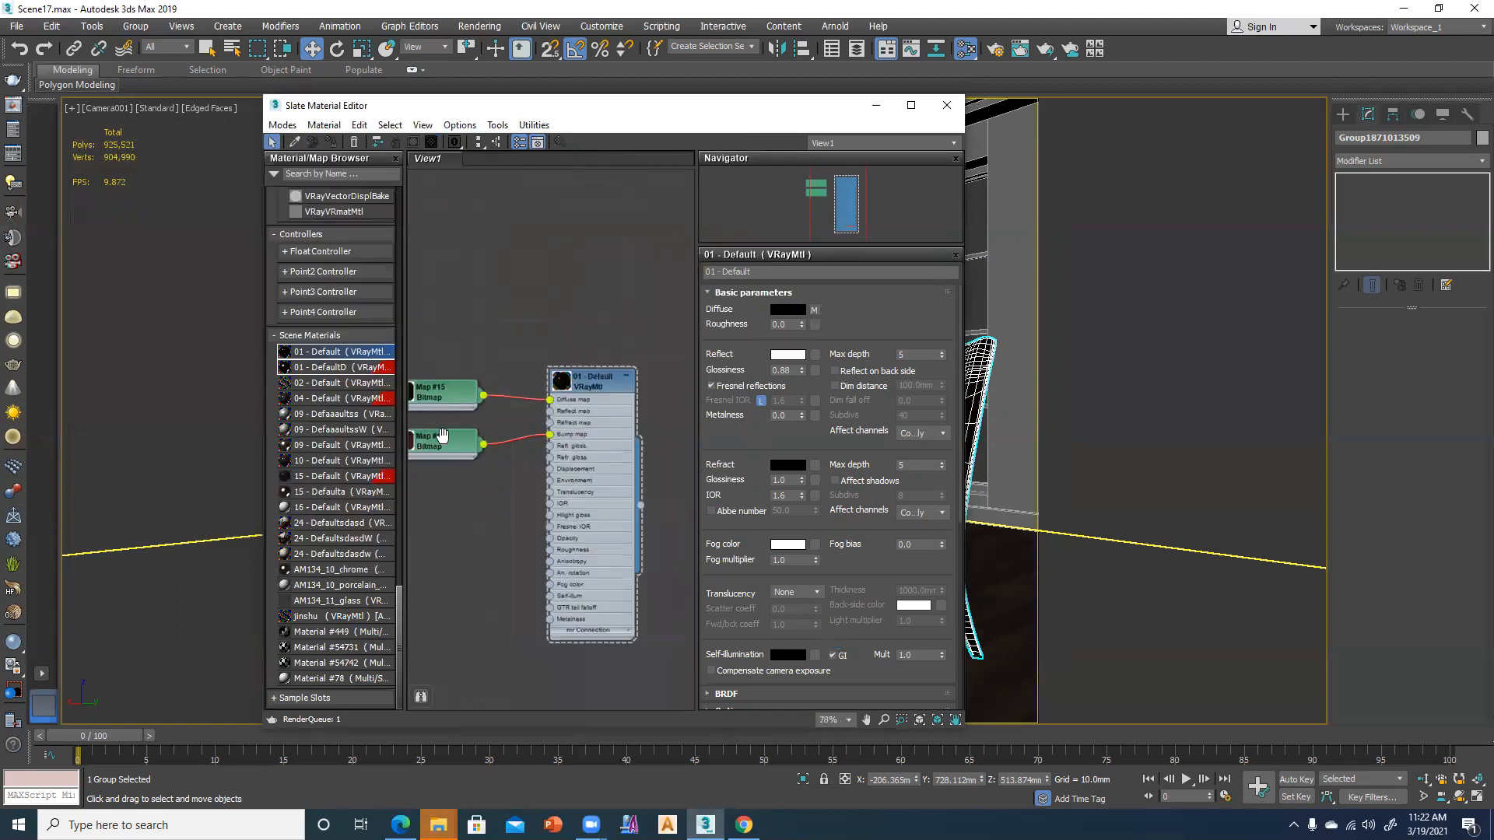
middle_drag(436, 430, 622, 437)
click(585, 408)
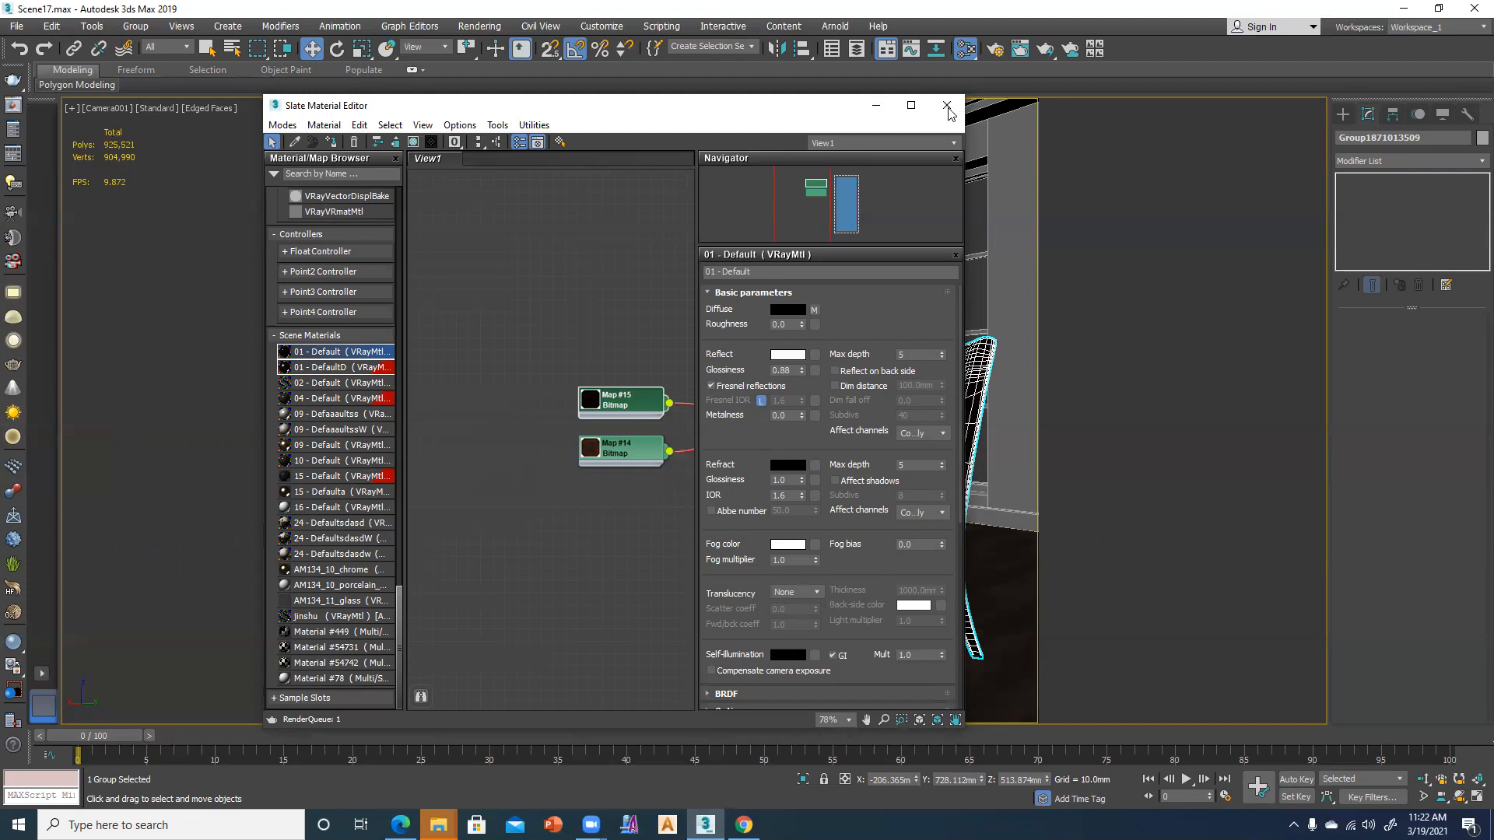
click(946, 105)
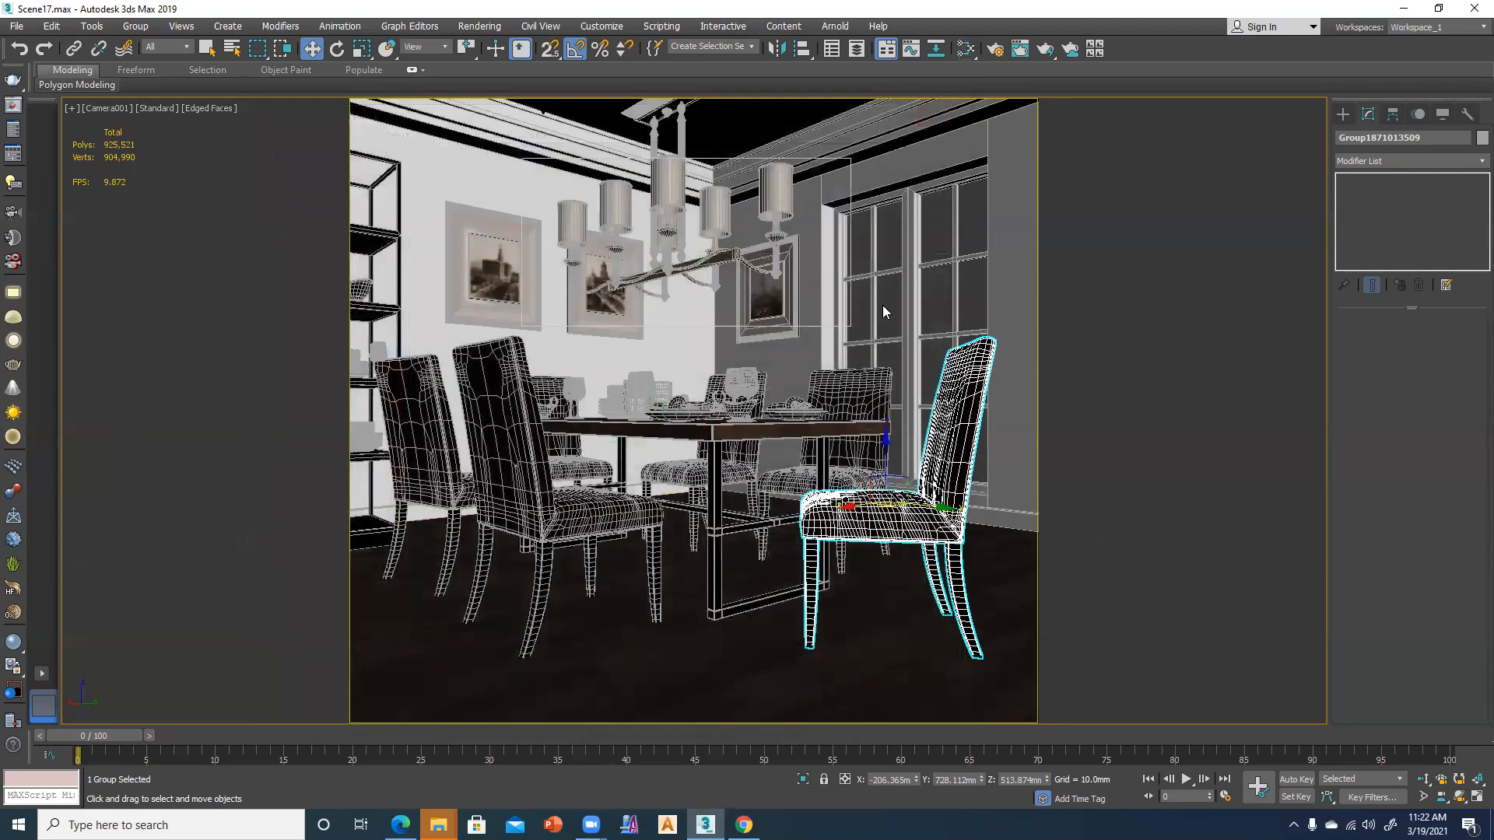
Deselect the chair and show the whole room in a maximized Left view
click(883, 310)
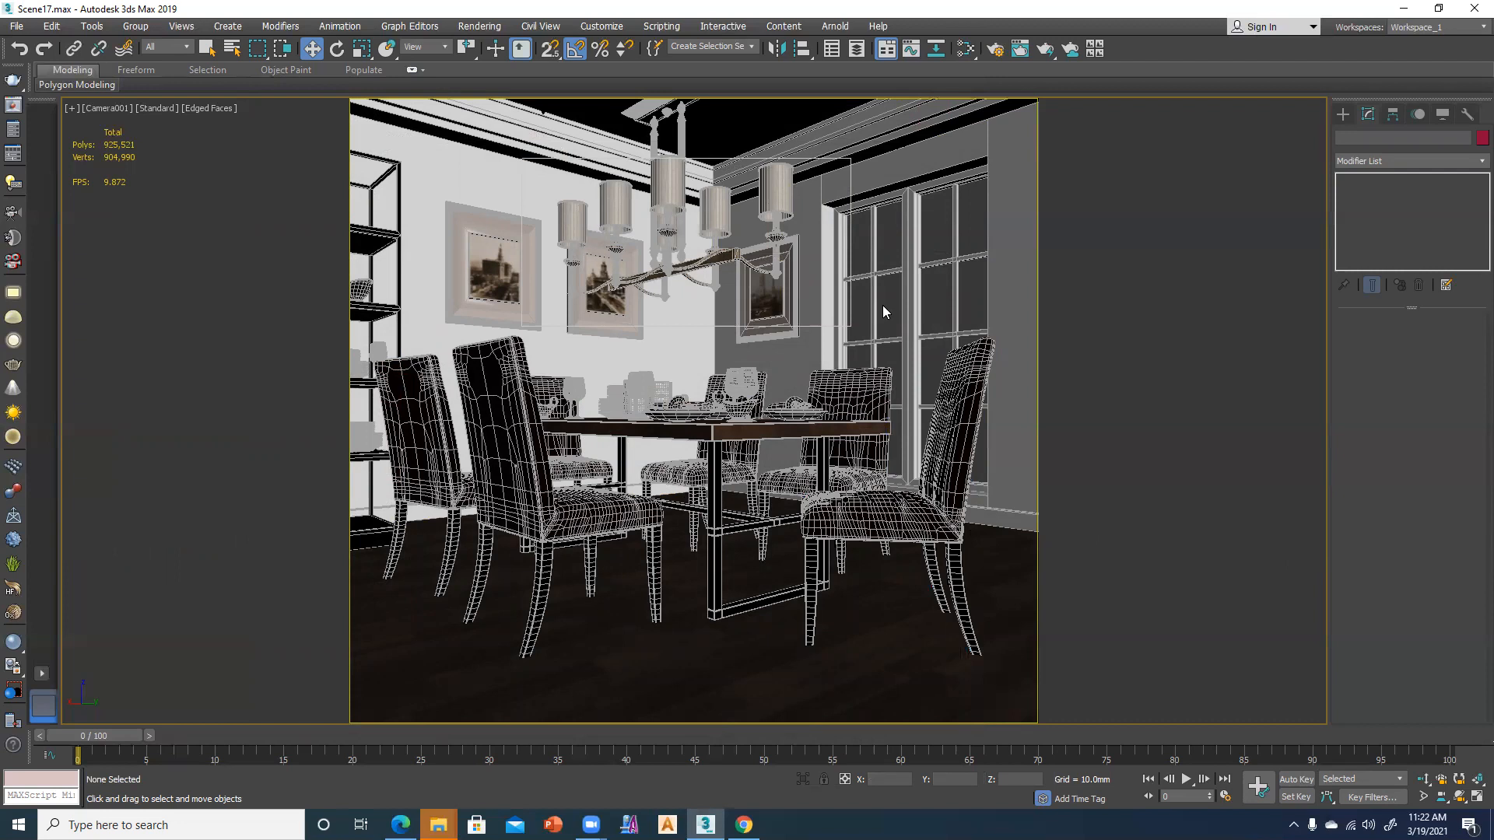
key(alt+w)
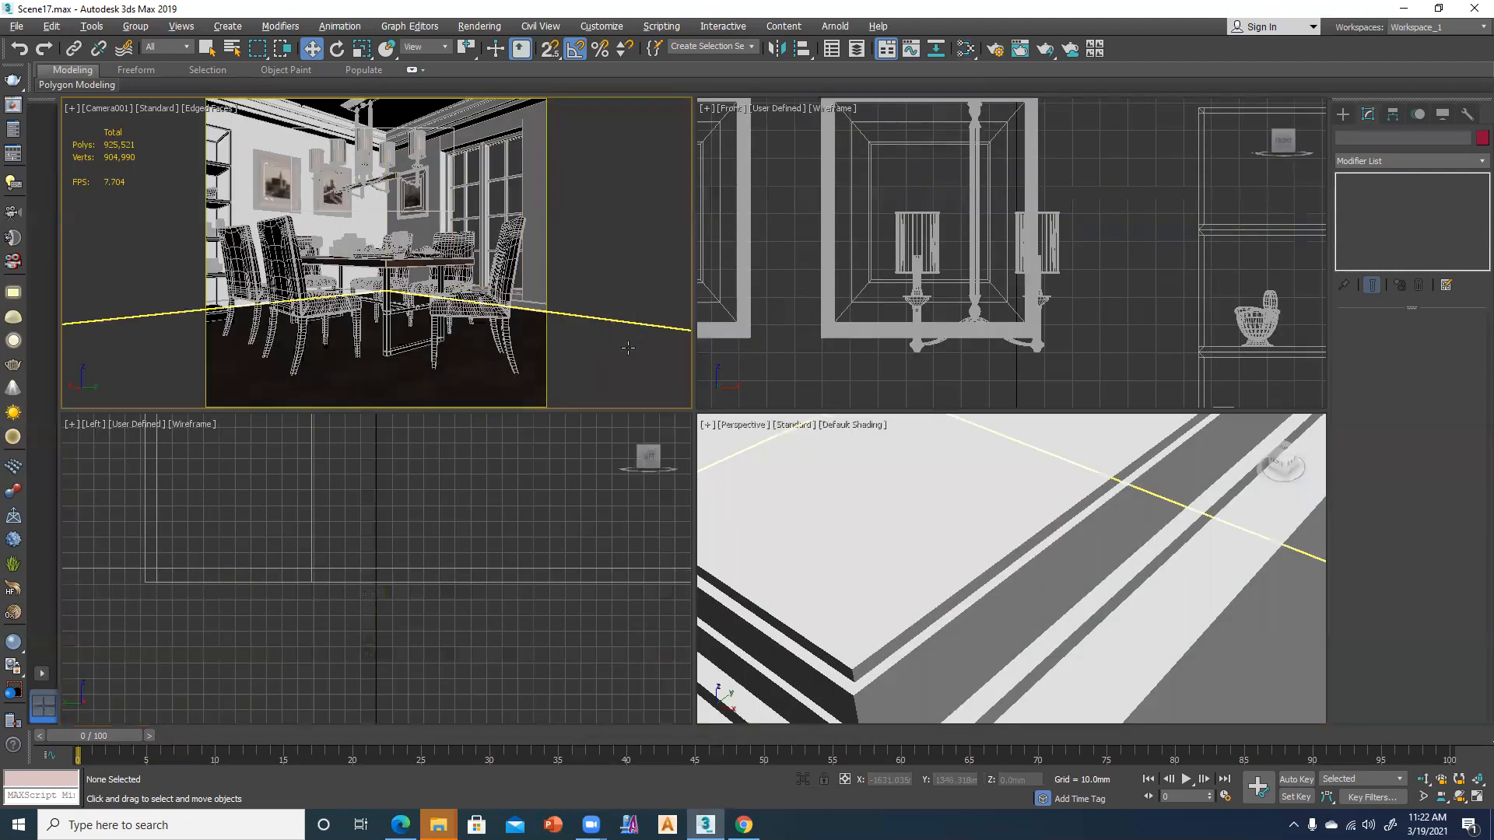
scroll(806, 359, down, 15)
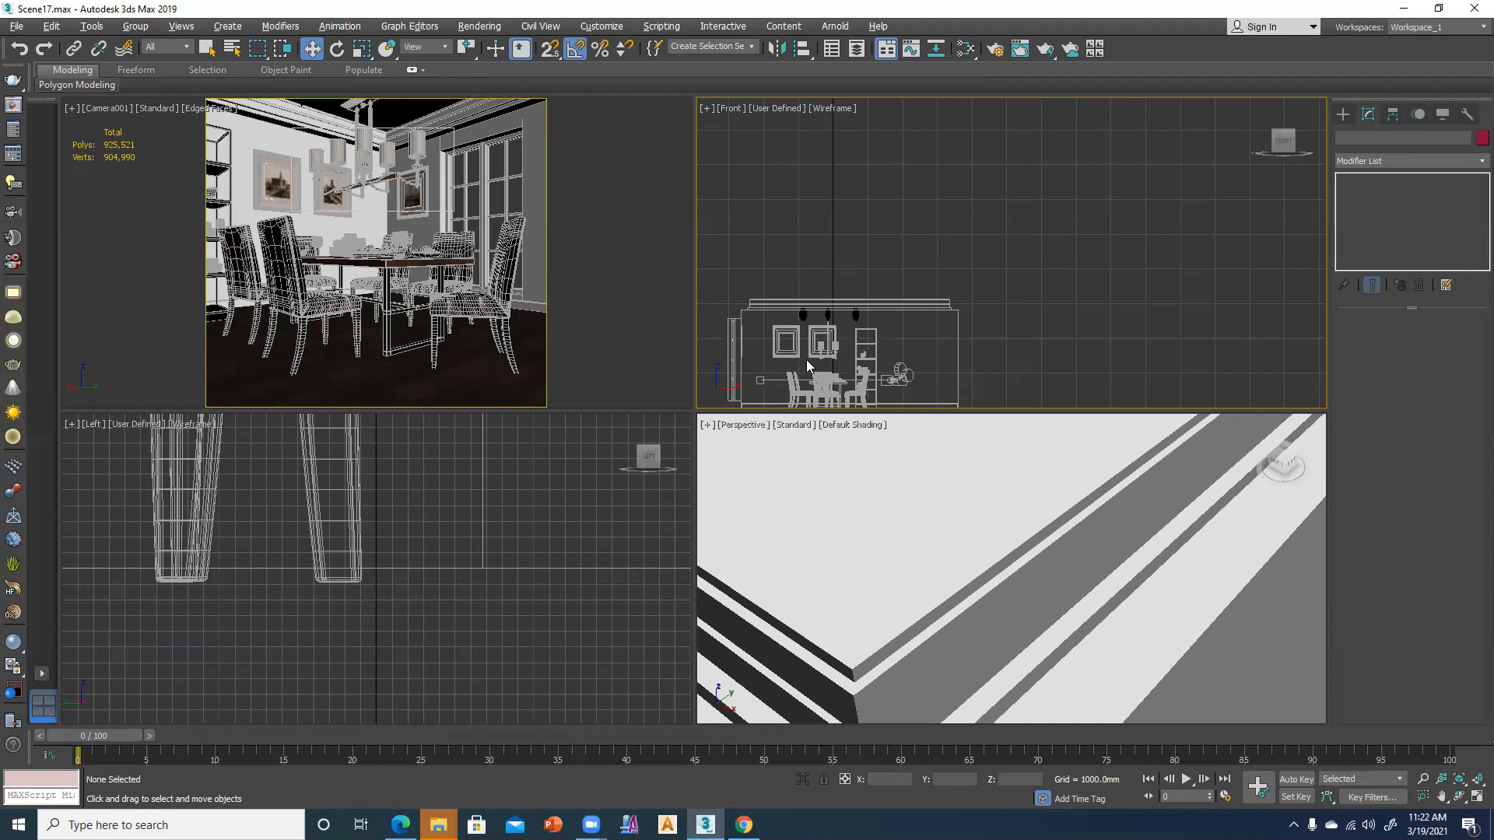
click(459, 642)
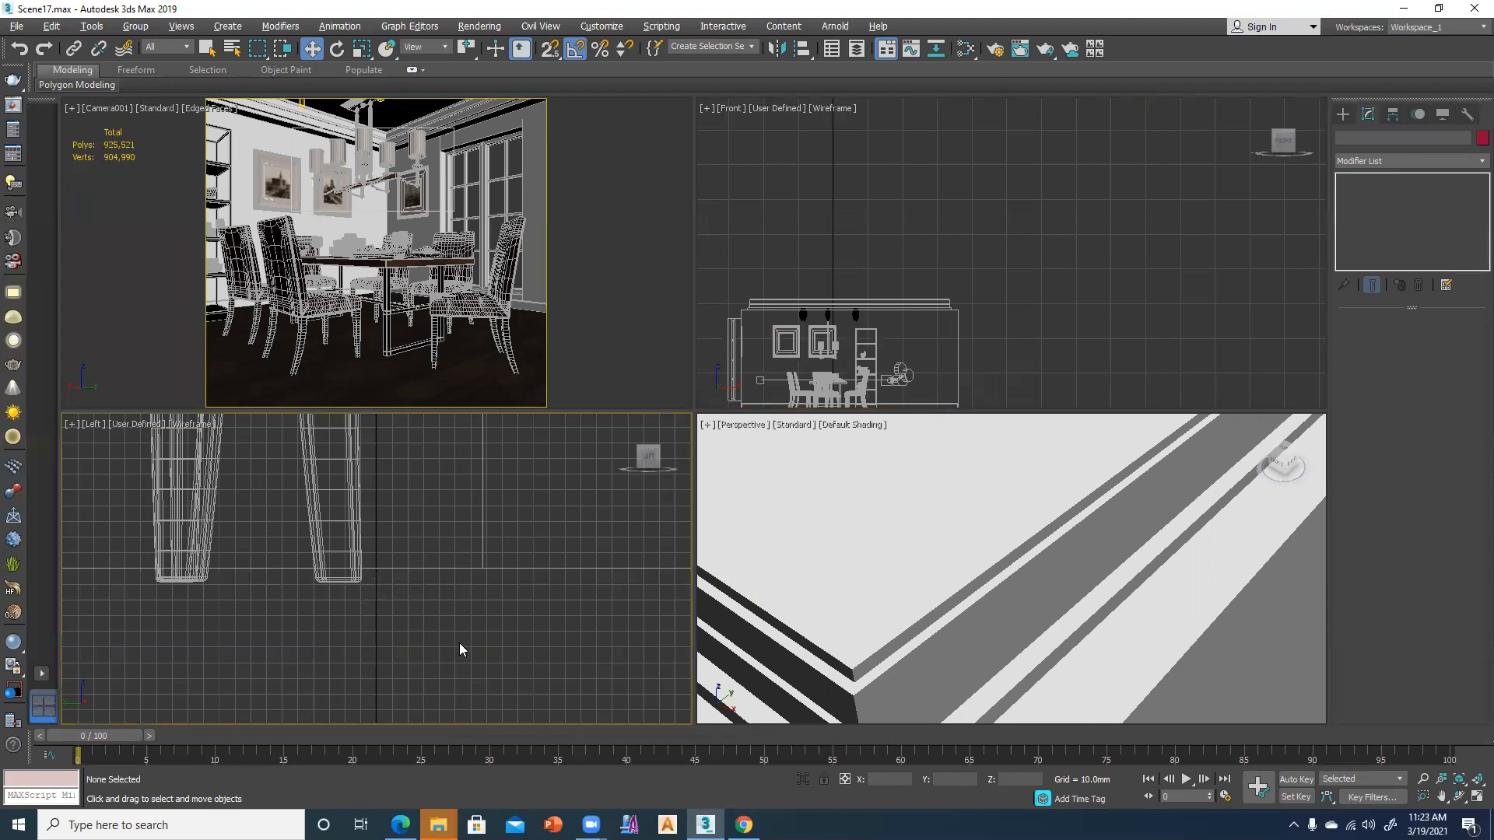
key(z)
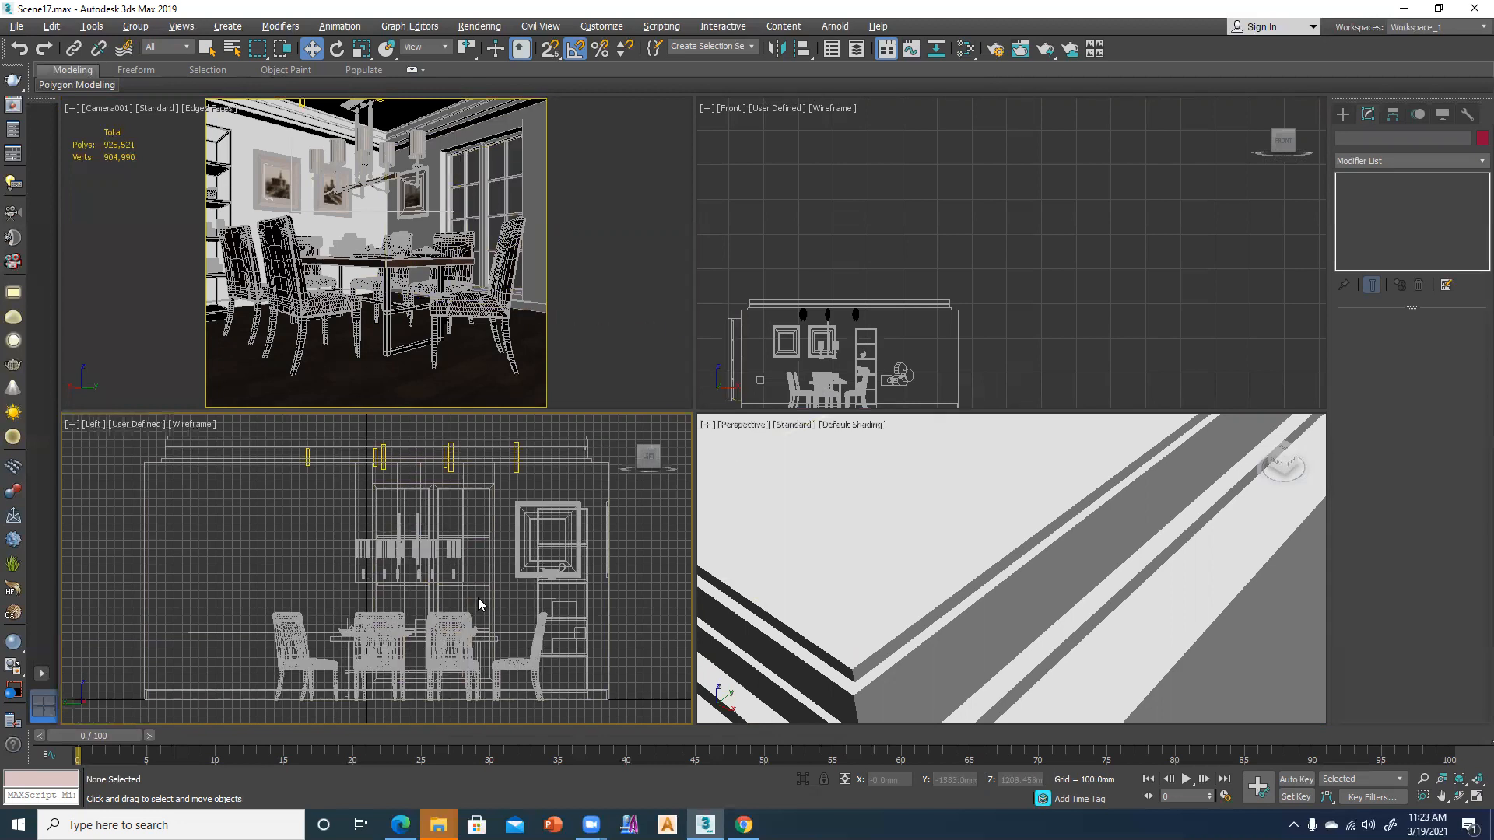
key(alt+w)
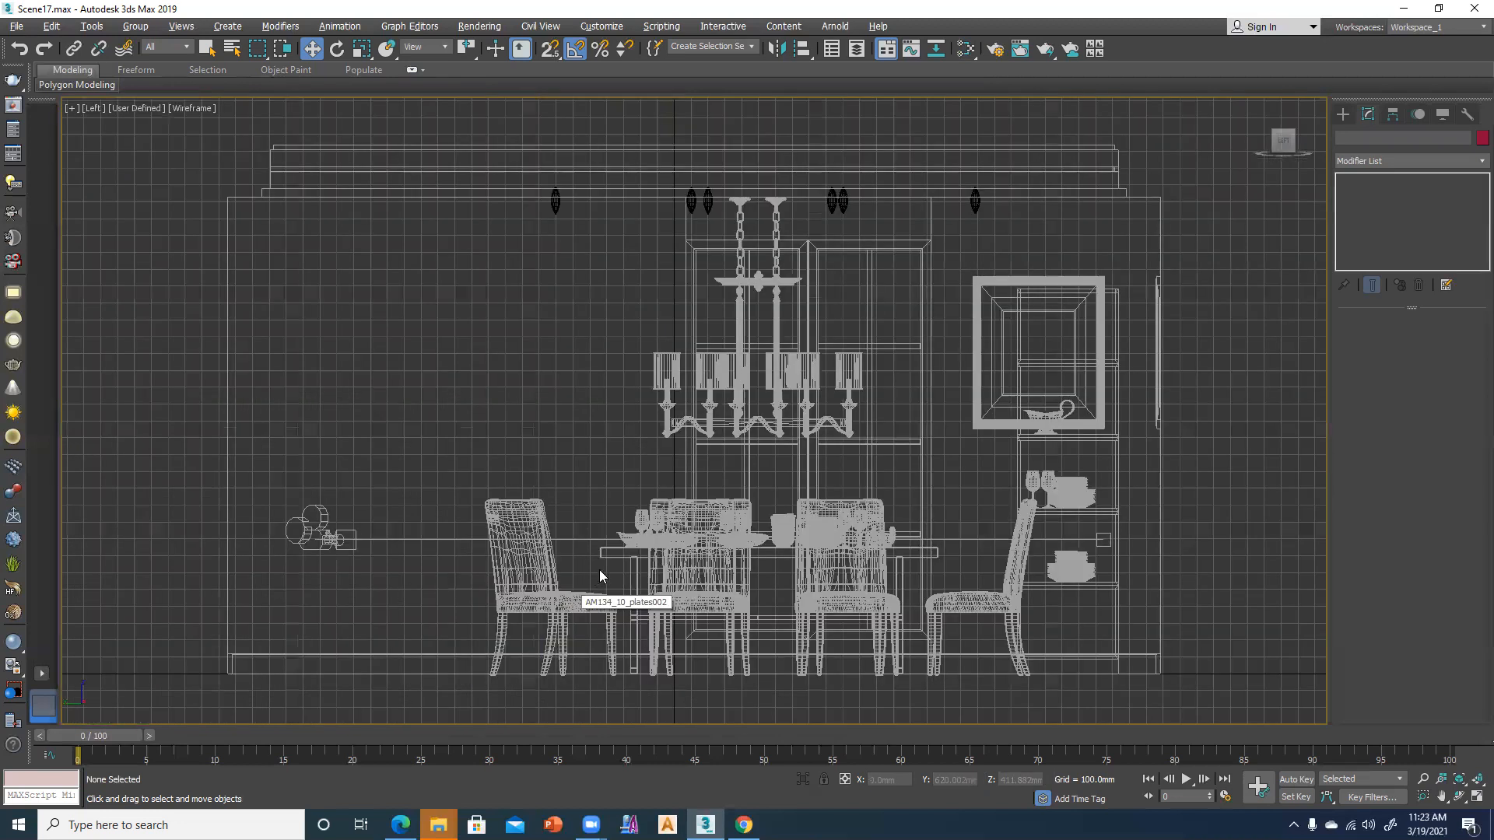
Draw a VRayLight of type Plane, about 1344 by 2260 mm, over the window in the Left view, snapping to the frame corners
click(1343, 115)
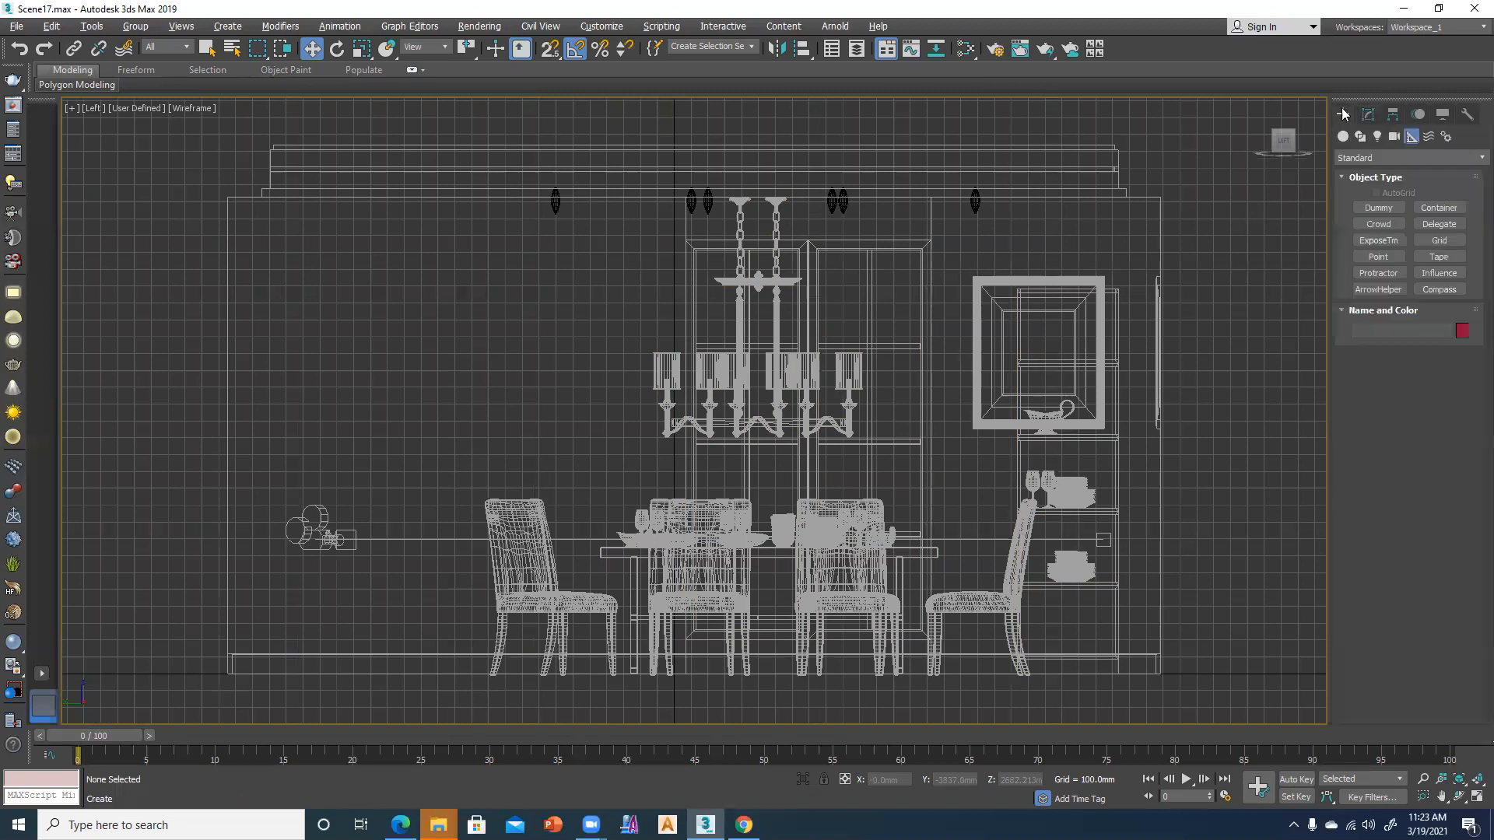
click(1377, 135)
click(1382, 158)
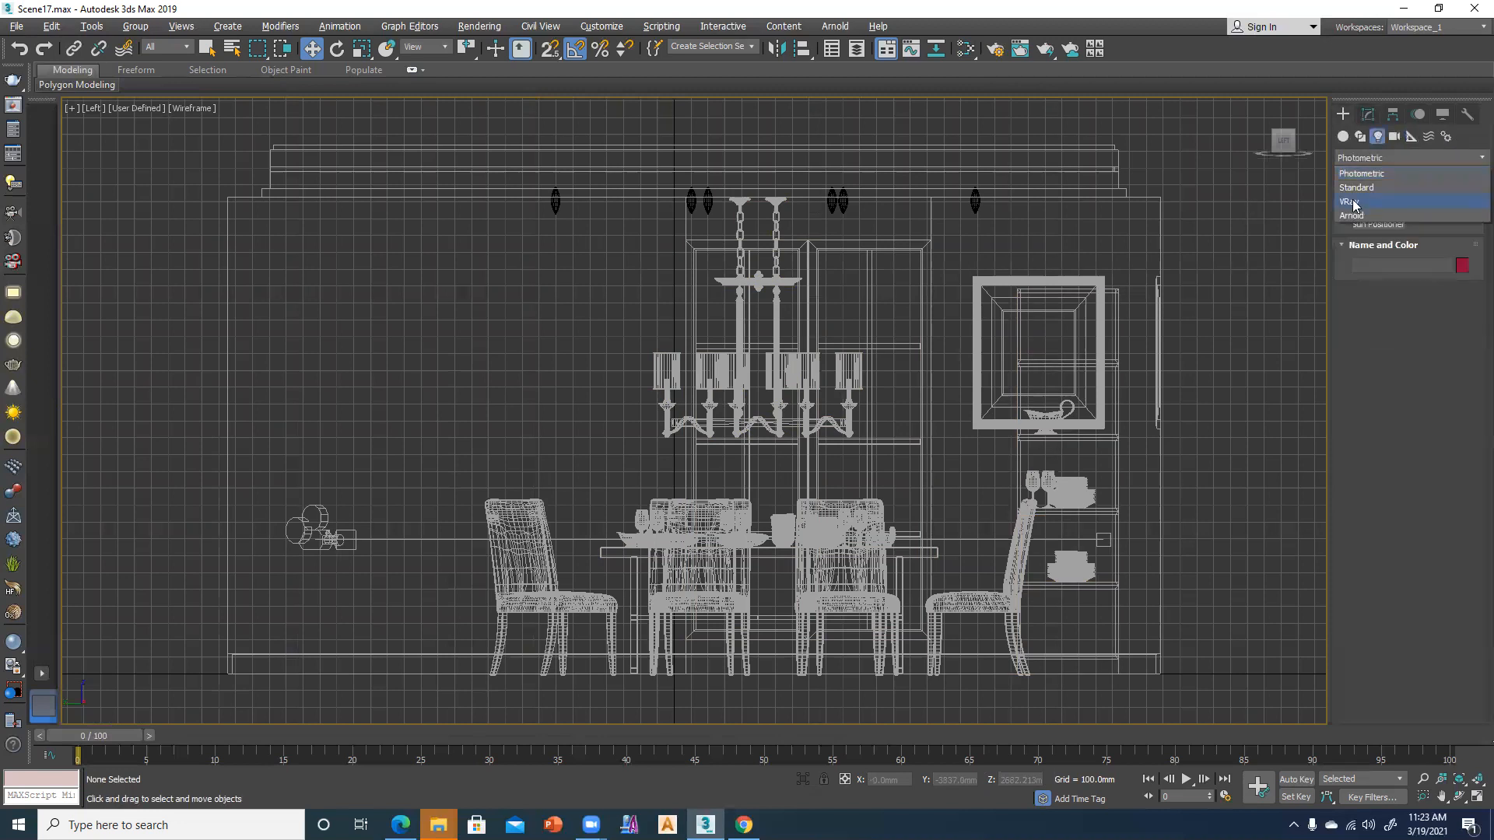
click(1354, 203)
click(1363, 209)
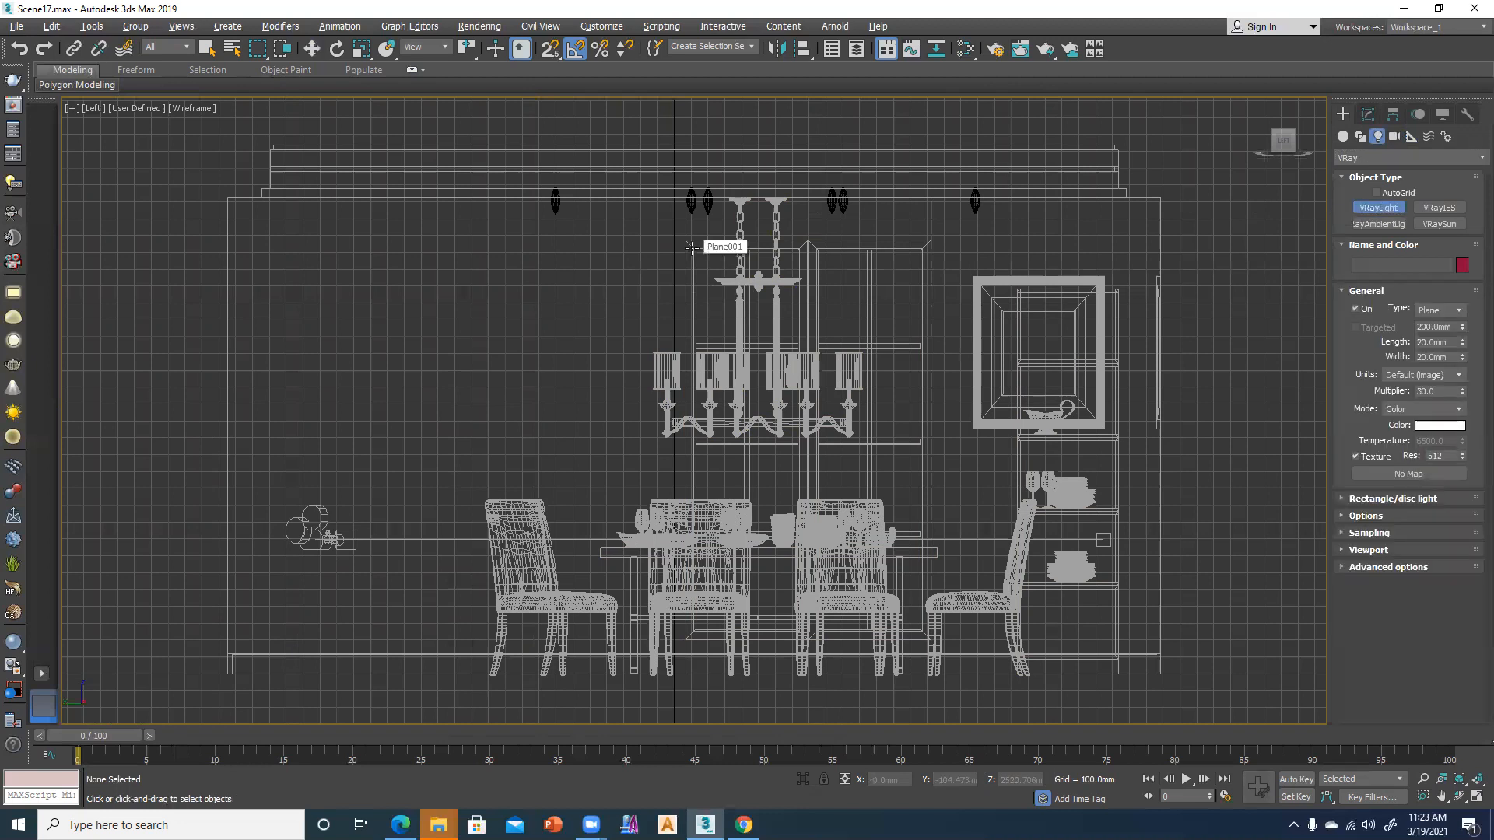
key(s)
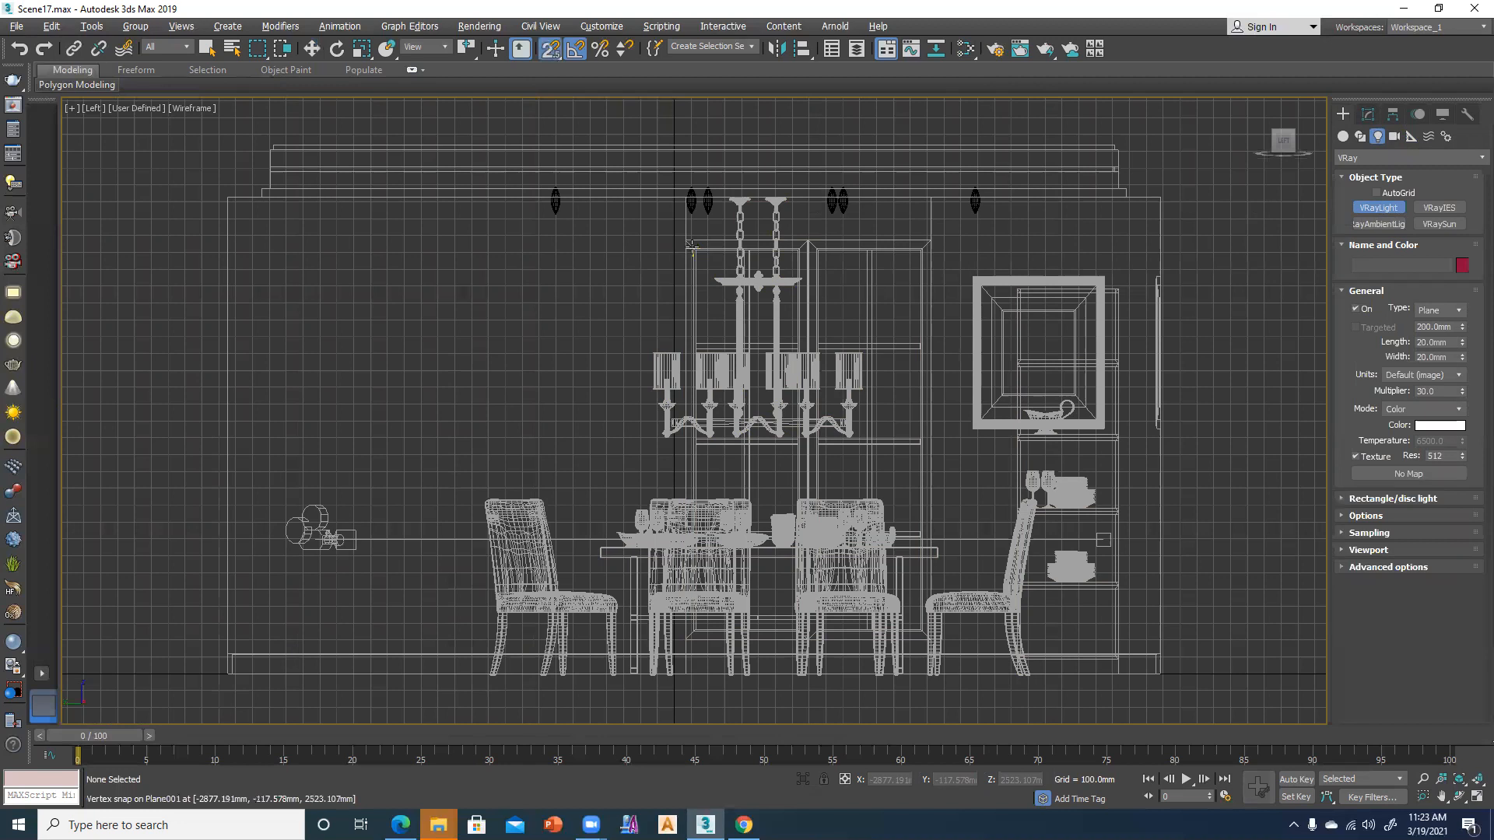
drag(692, 247, 920, 630)
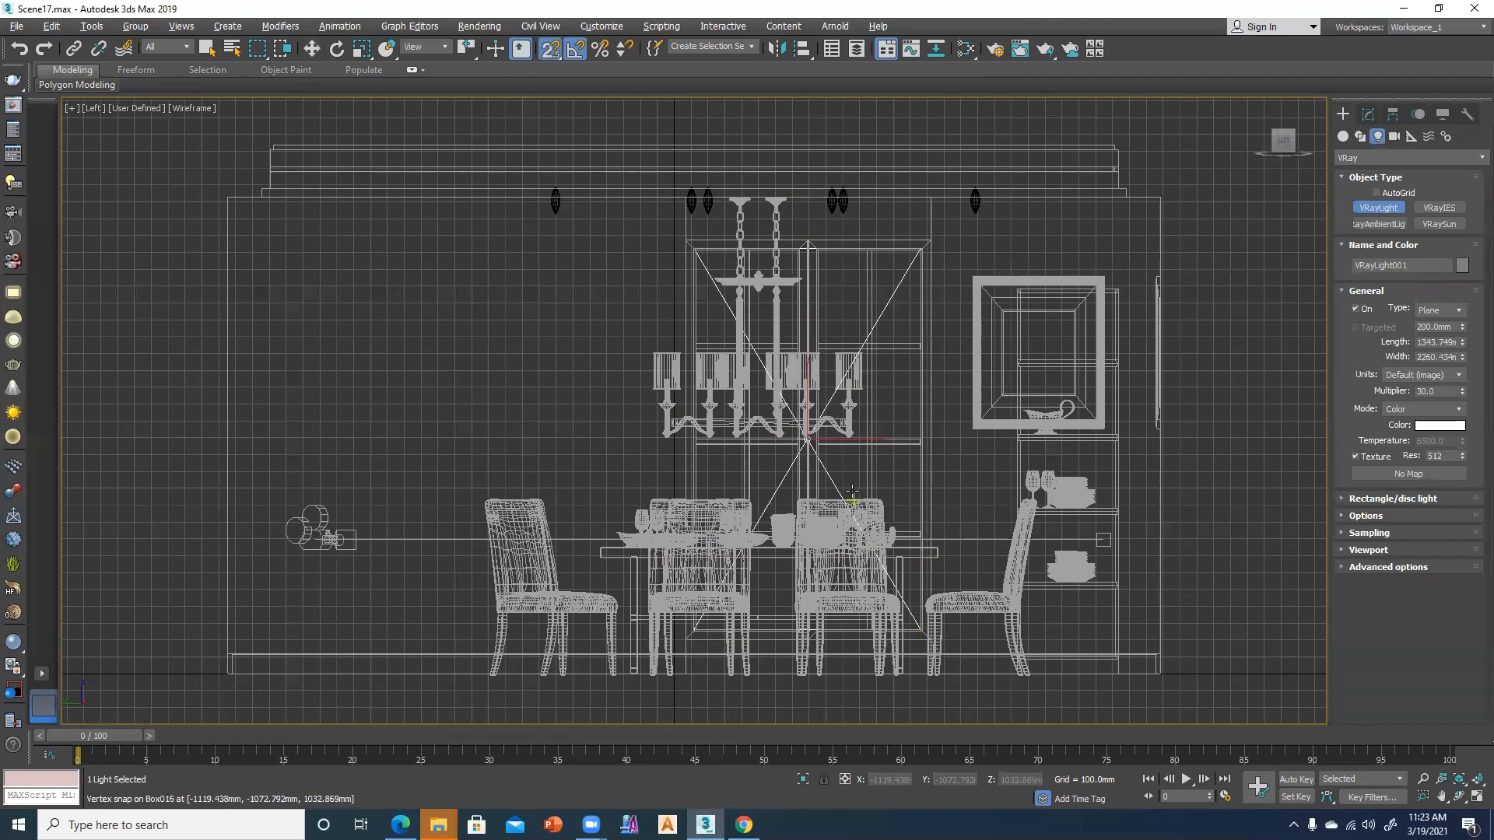
Move the new plane light along the X axis in the Front view to the window at the room's side wall
key(w)
key(alt+w)
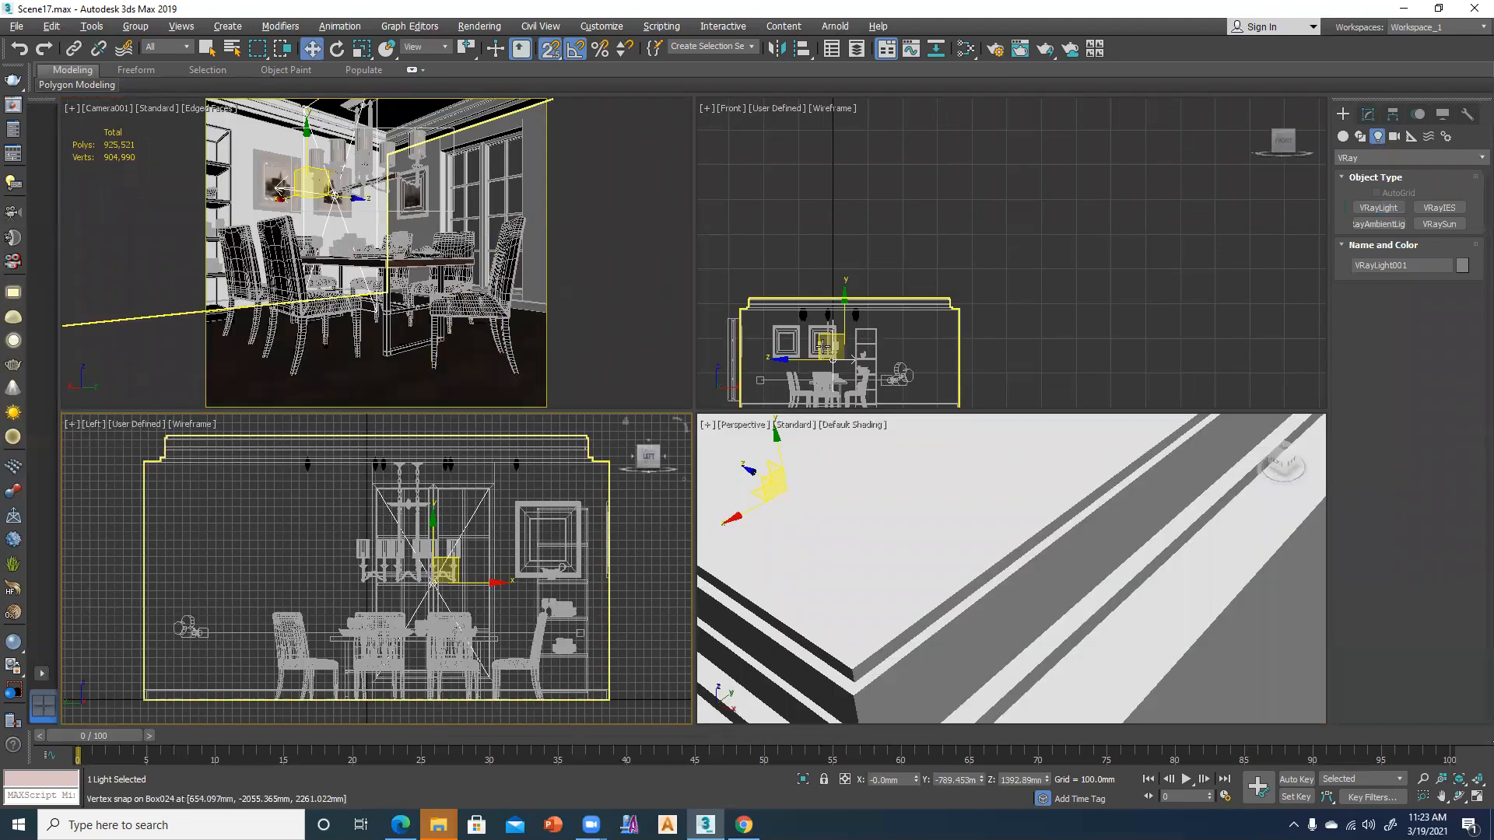
right_click(781, 362)
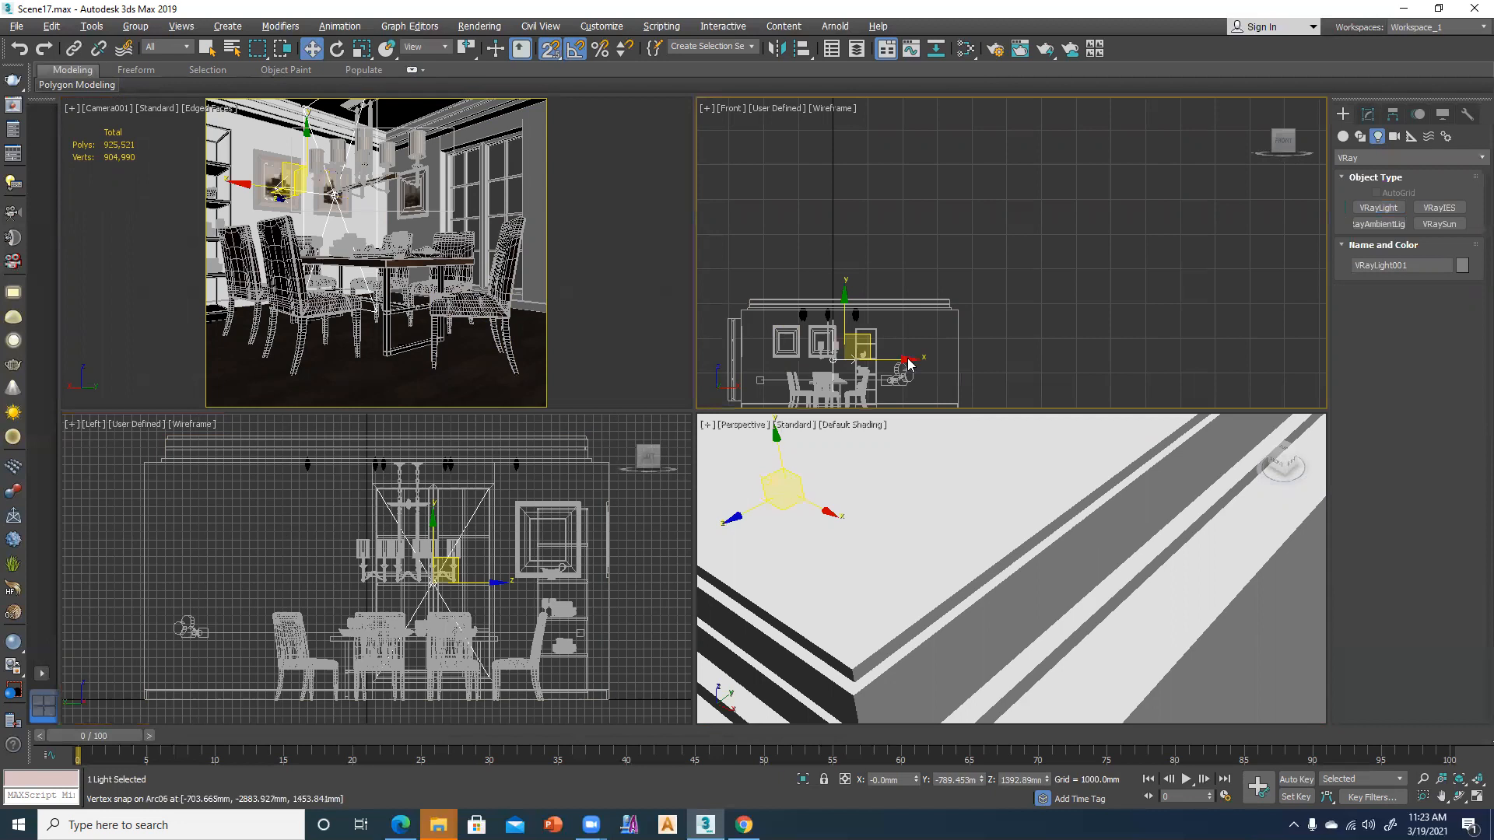
key(Delete)
click(863, 366)
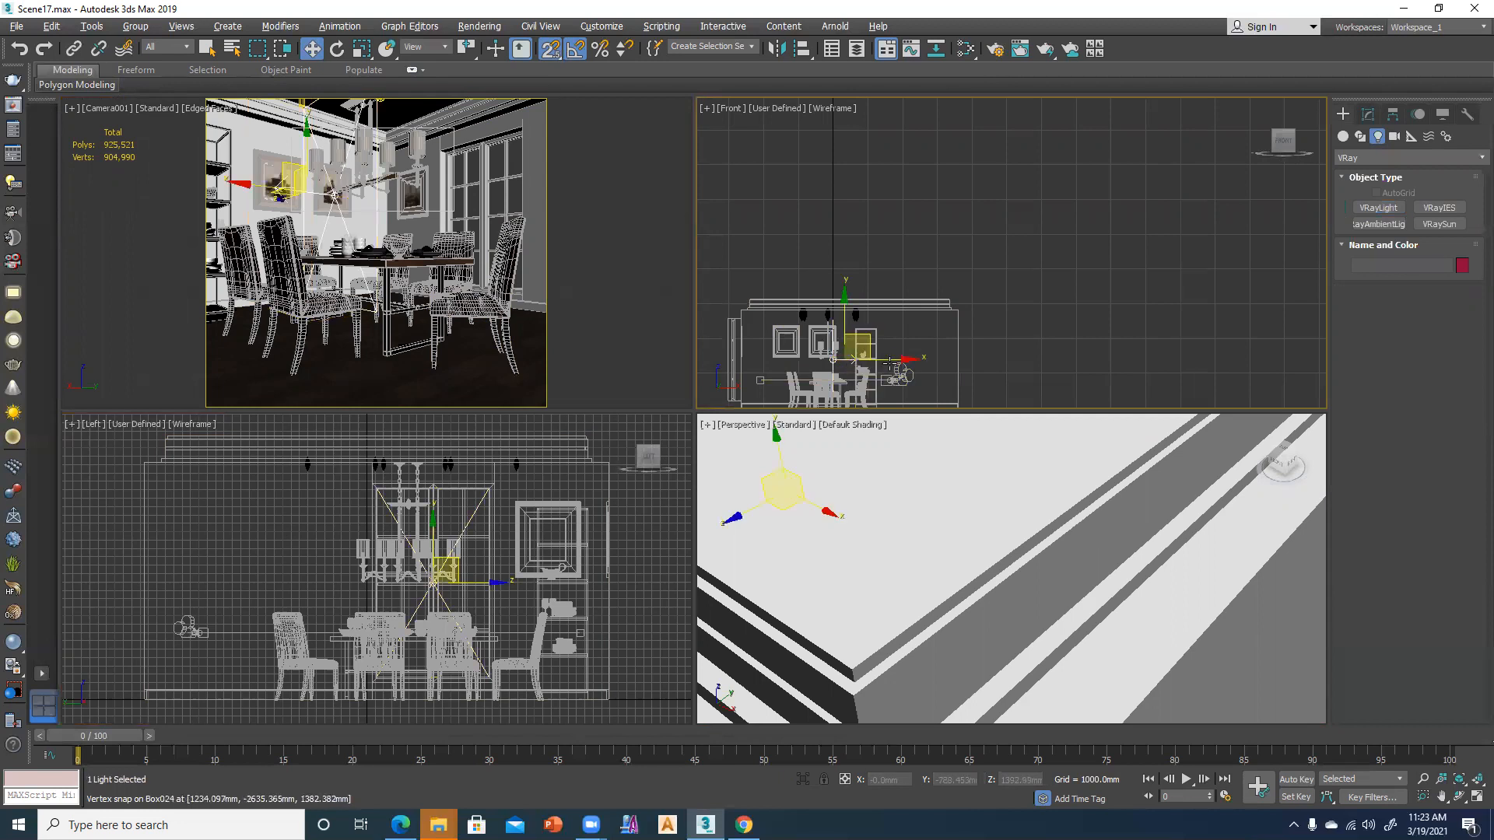
drag(905, 362, 803, 366)
Select the room box, frame it in the Perspective view, and examine the light's placement at the window from outside
click(950, 568)
key(z)
alt+middle_drag(1079, 579, 1165, 604)
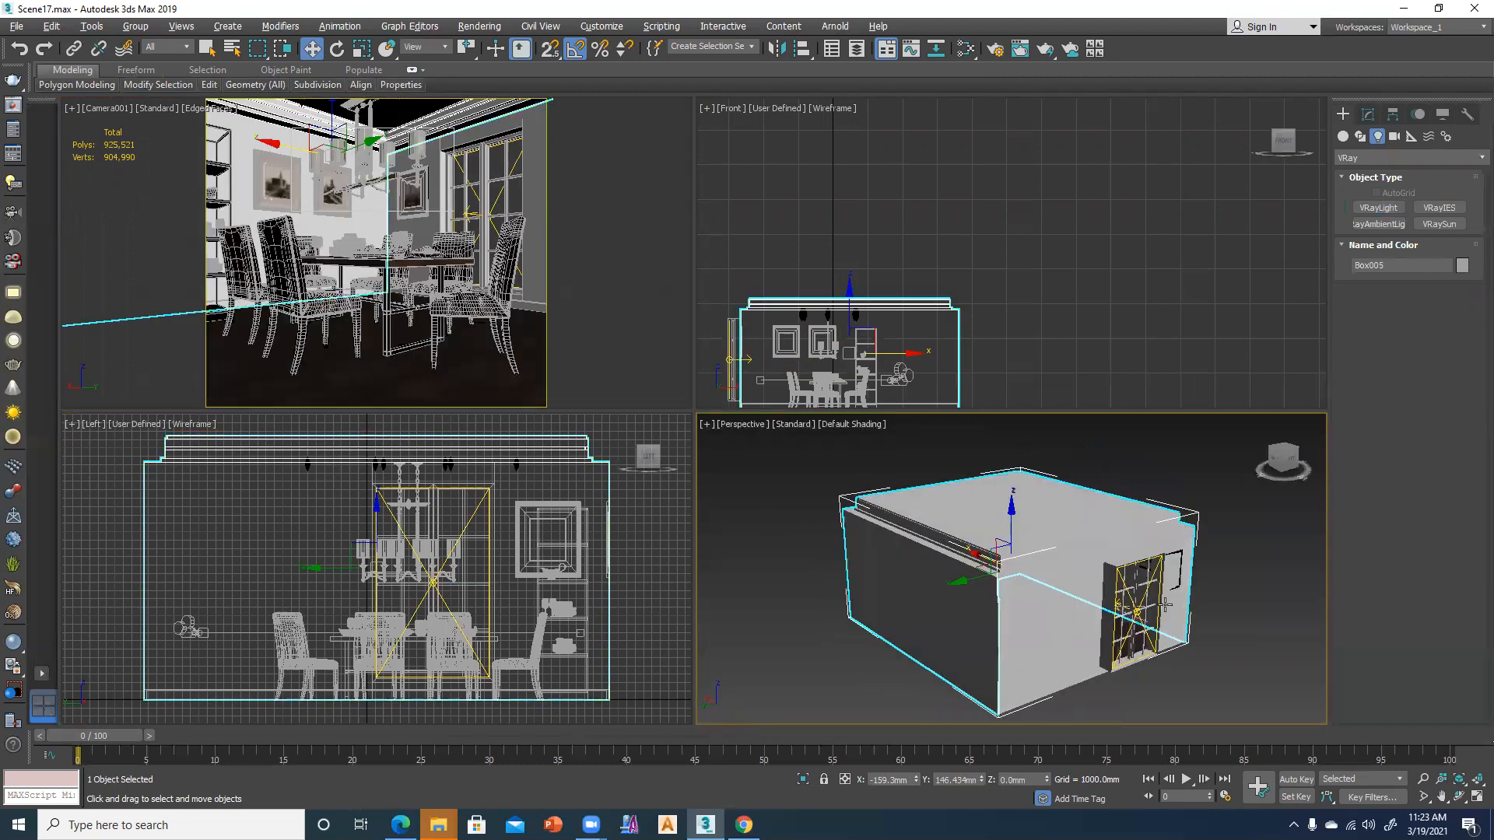
scroll(1137, 591, up, 8)
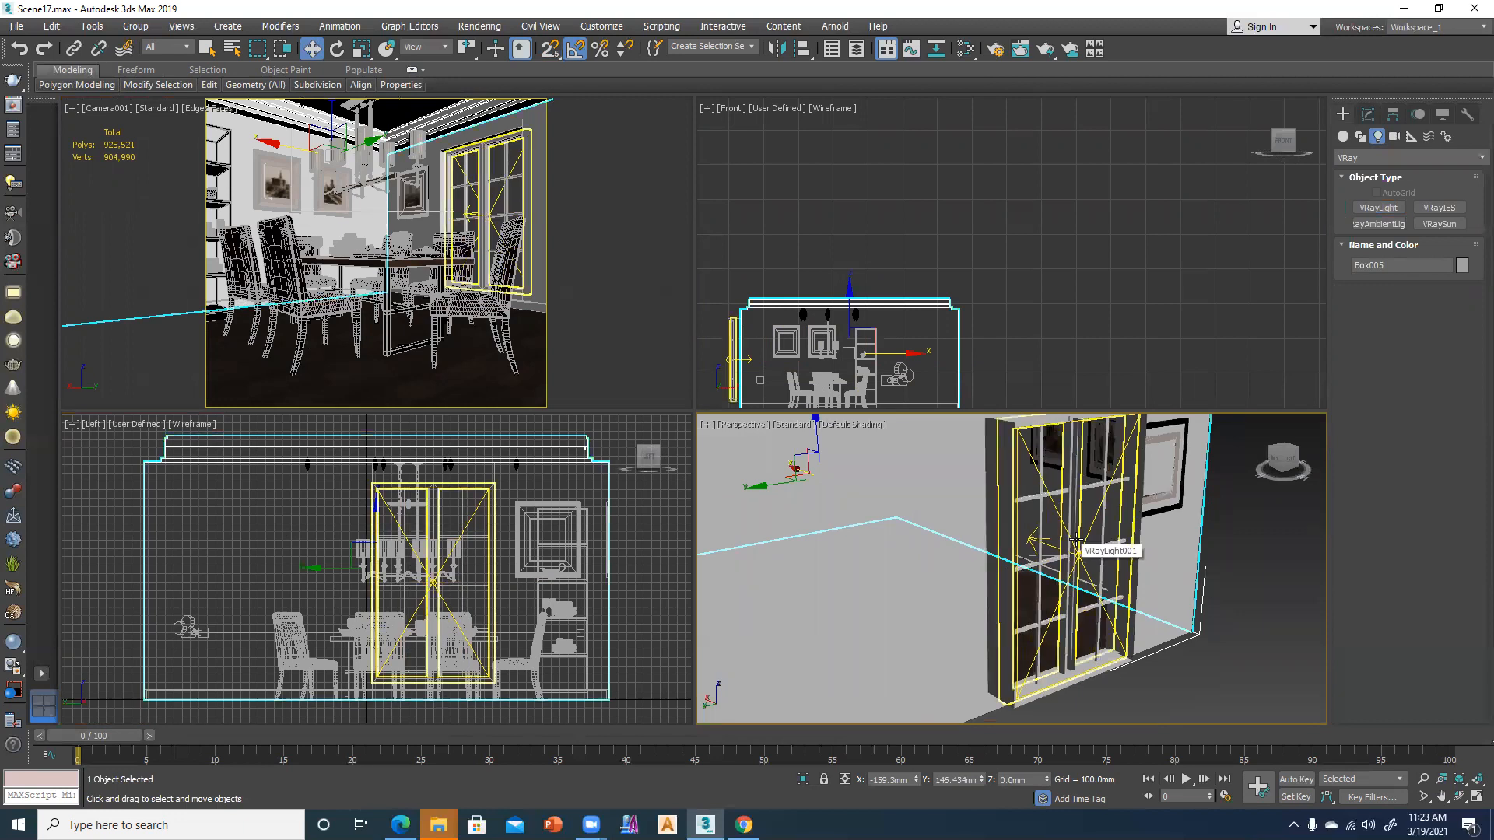
Select the plane light at the window and set its multiplier to 18
click(1076, 539)
scroll(1076, 540, up, 5)
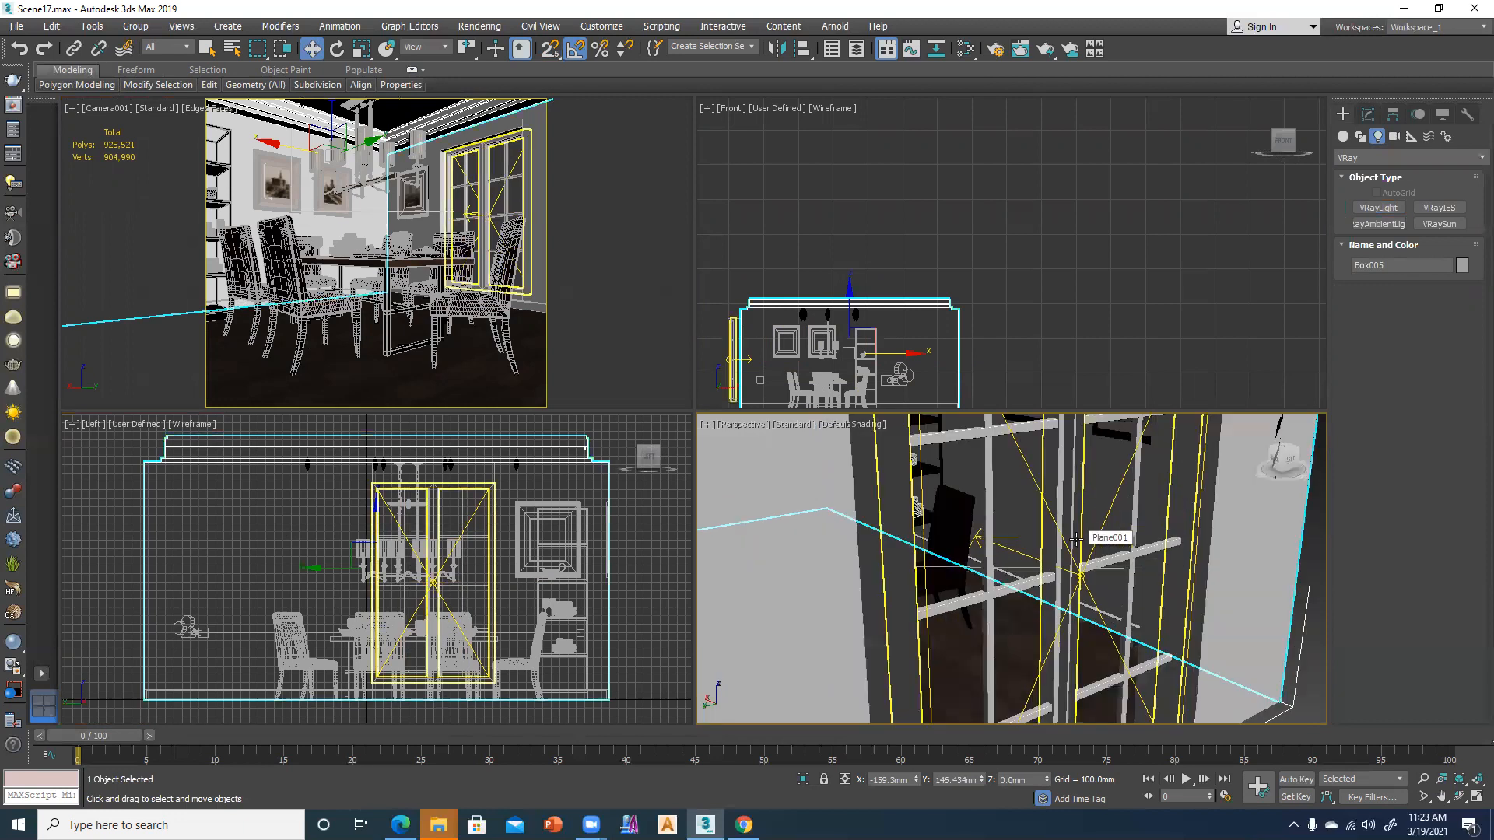
click(1040, 567)
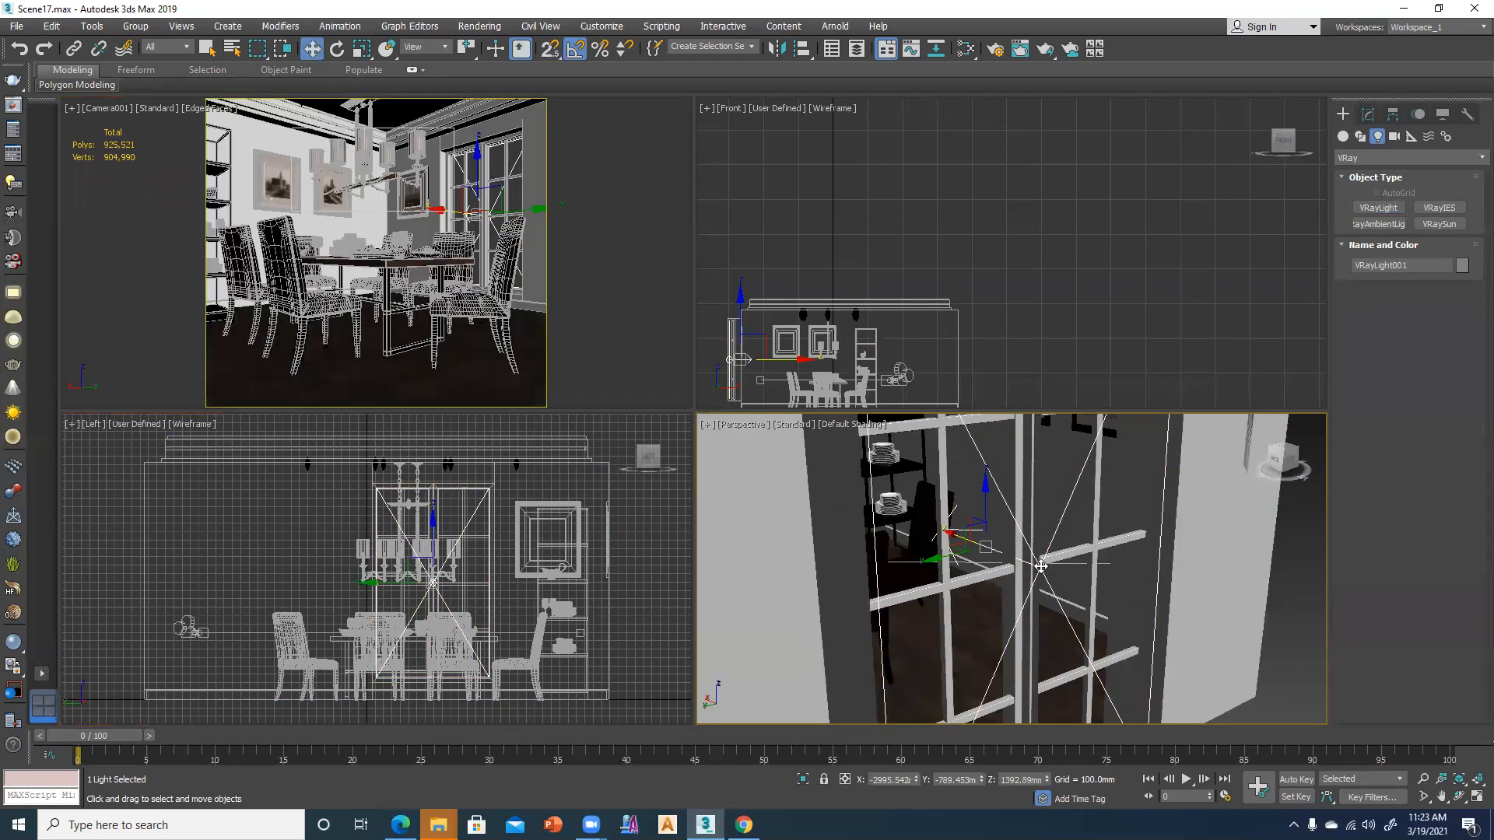
click(1369, 114)
drag(1441, 421, 1395, 420)
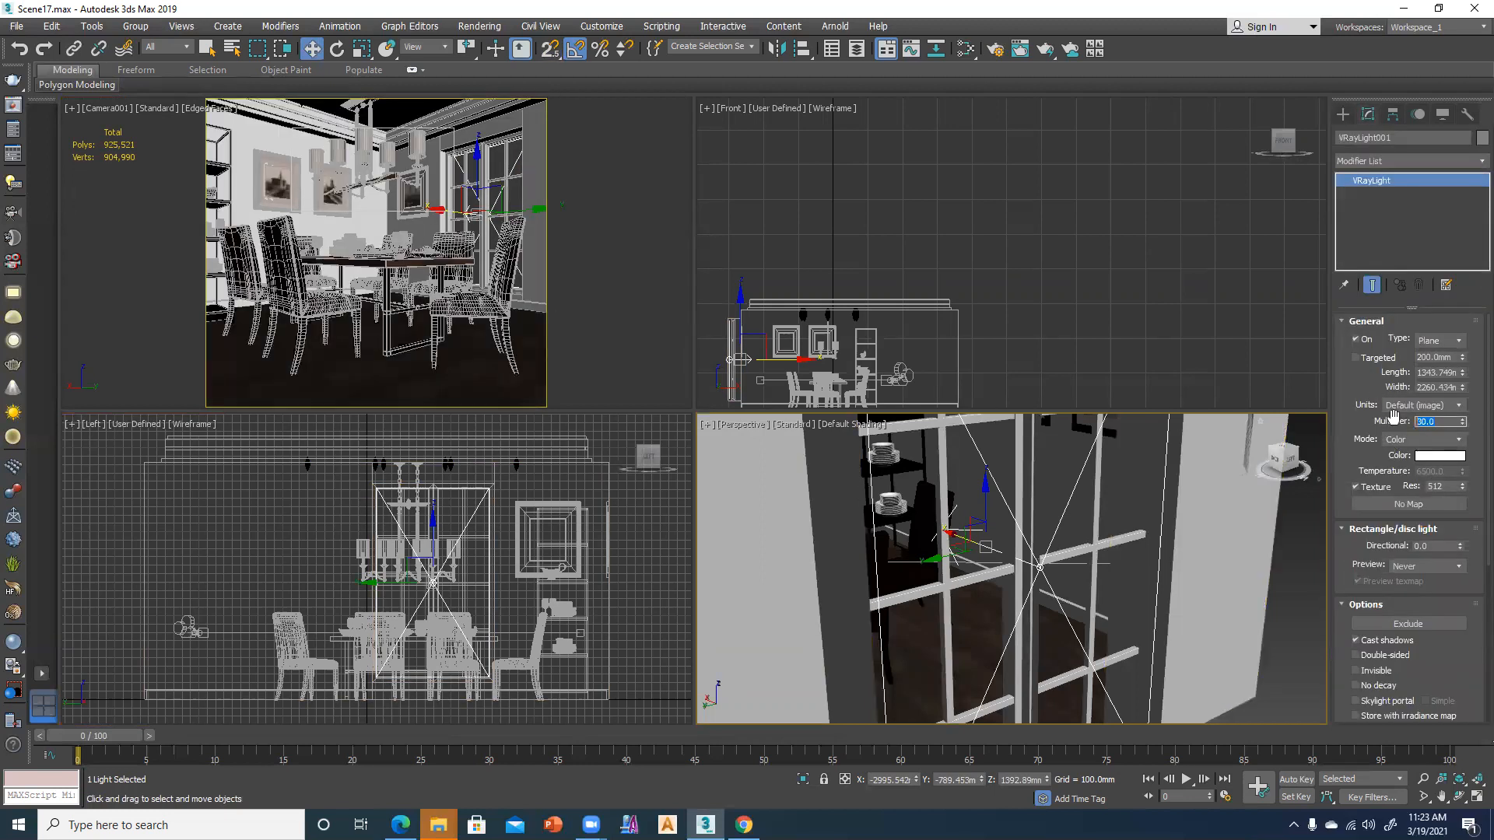
text(10)
key(BackSpace)
text(8)
Set the window light's color to a pale blue with RGB 225, 240, 255
click(1440, 456)
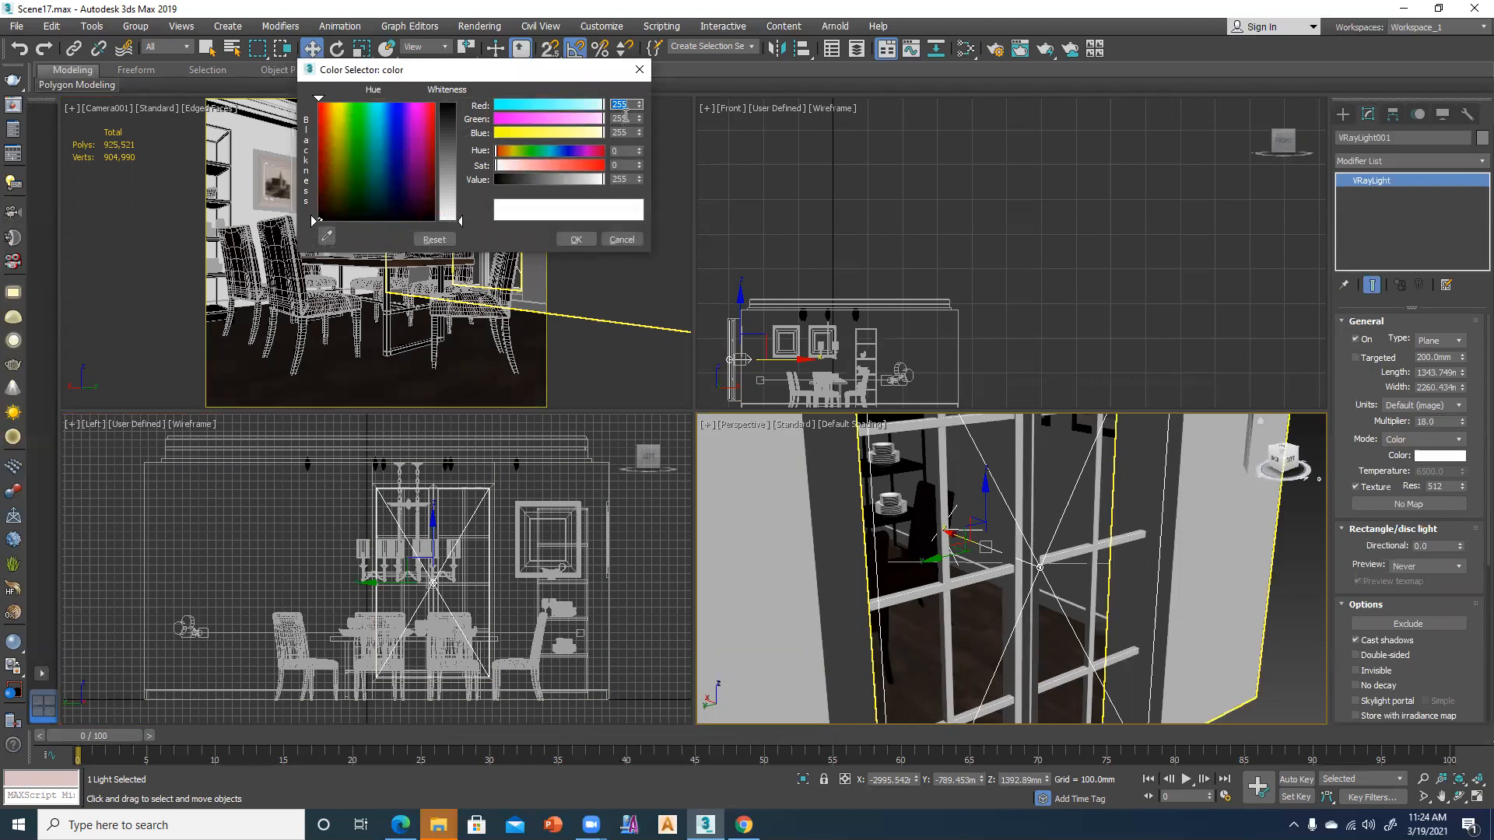
double_click(617, 118)
text(240)
key(Tab)
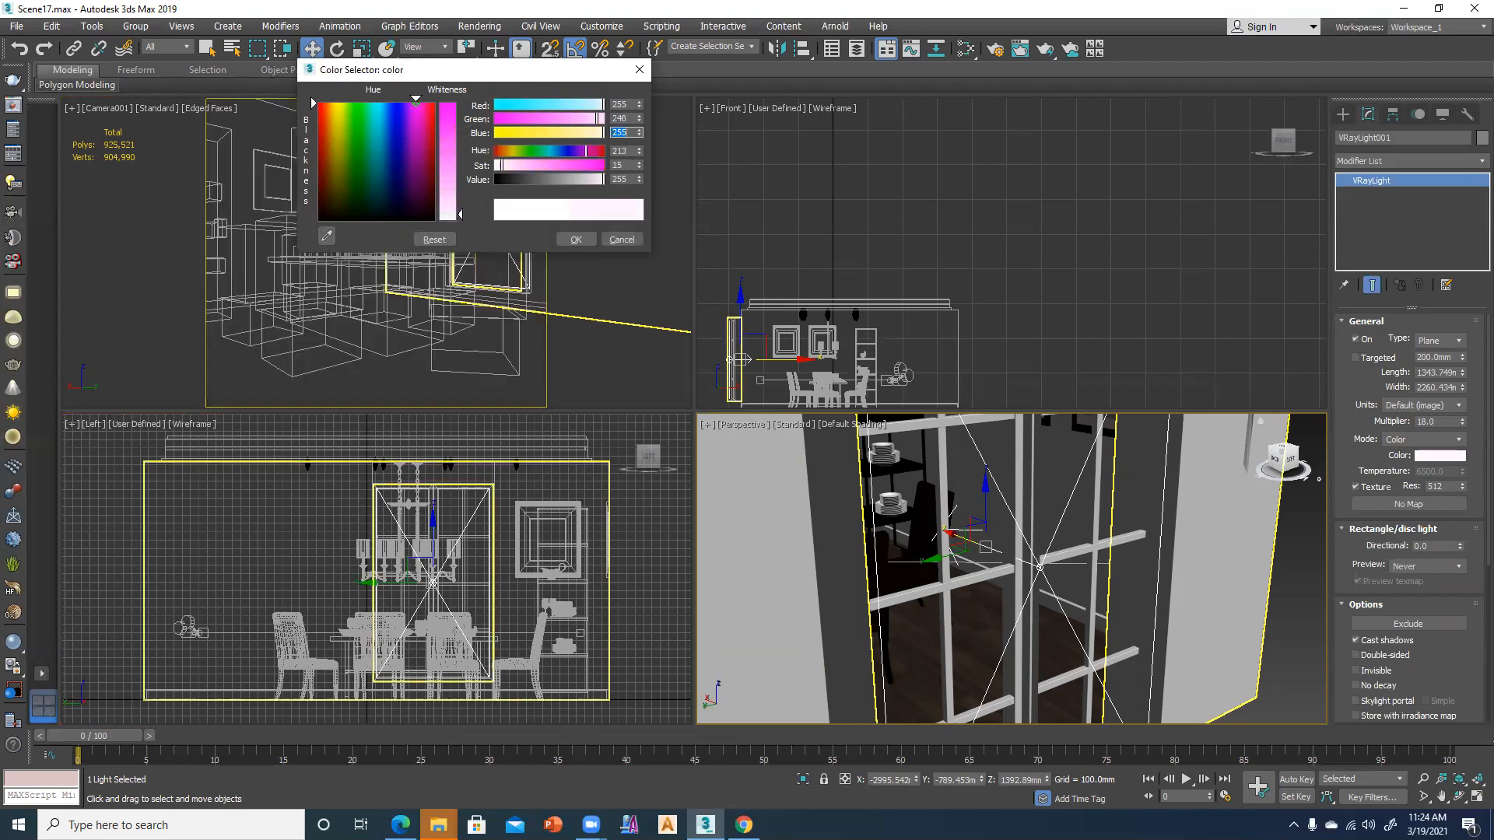
double_click(629, 102)
text(5)
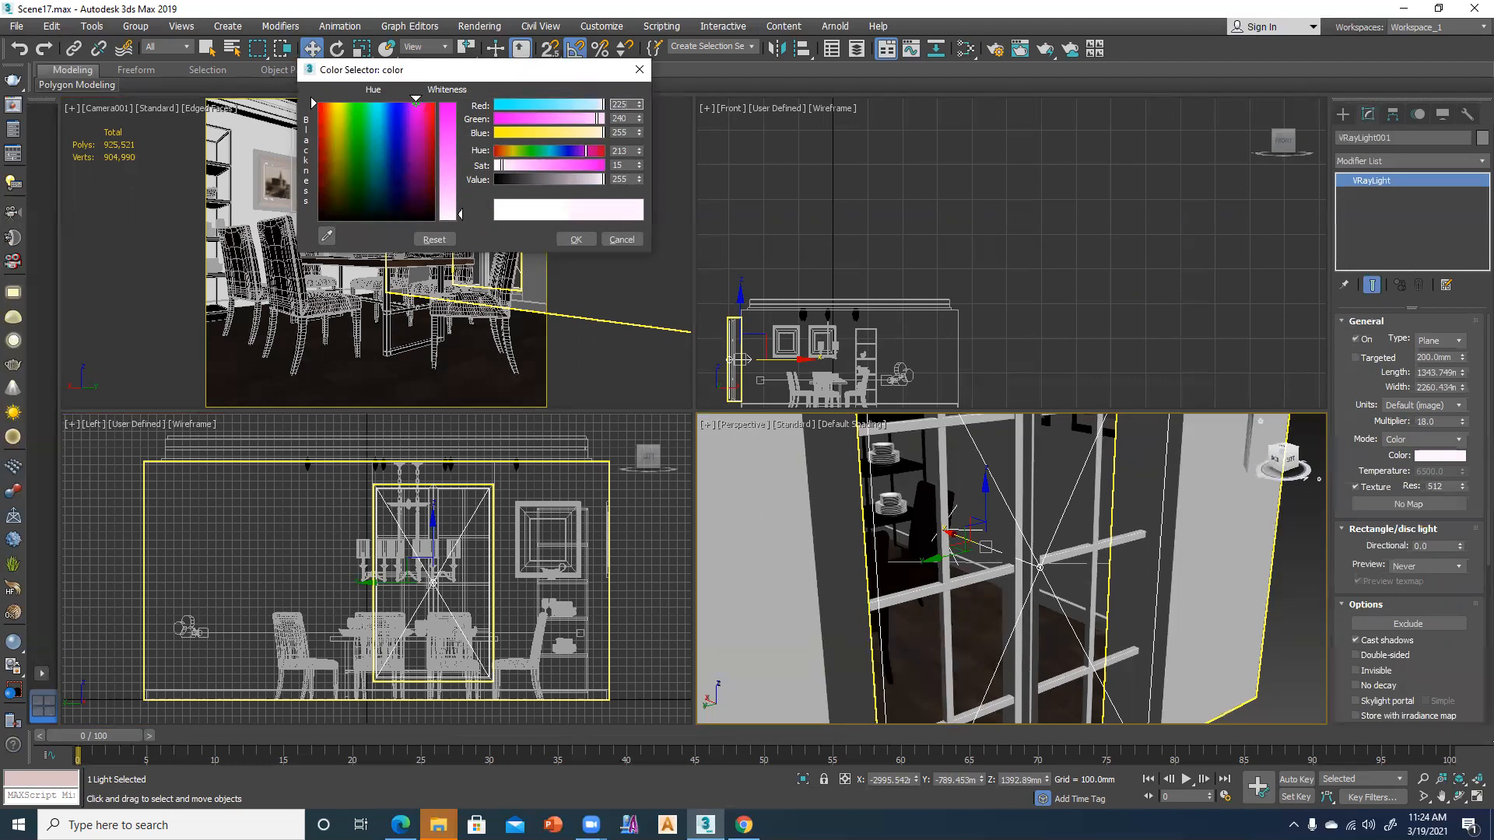
key(Tab)
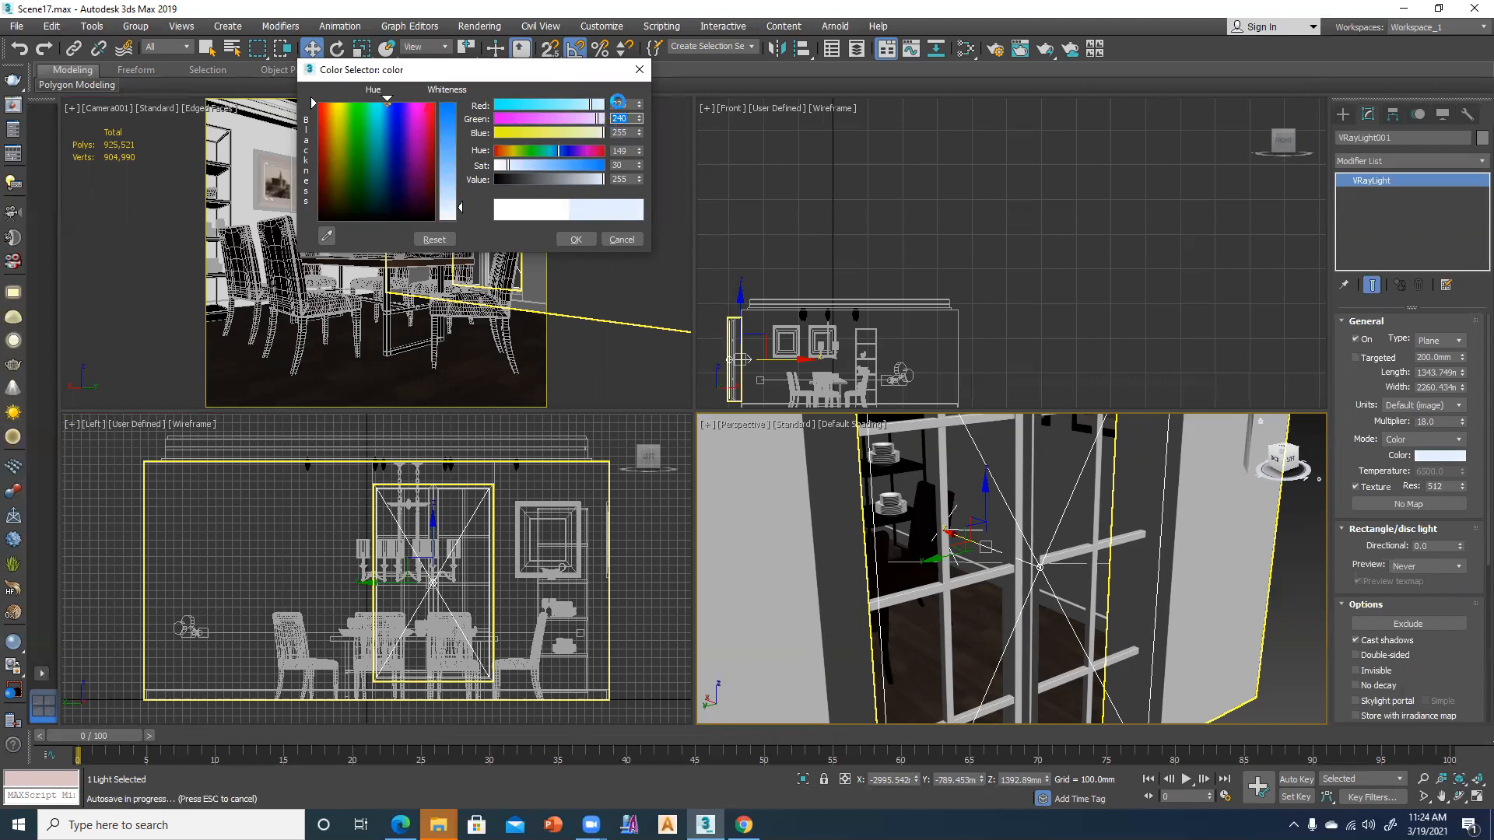
key(Escape)
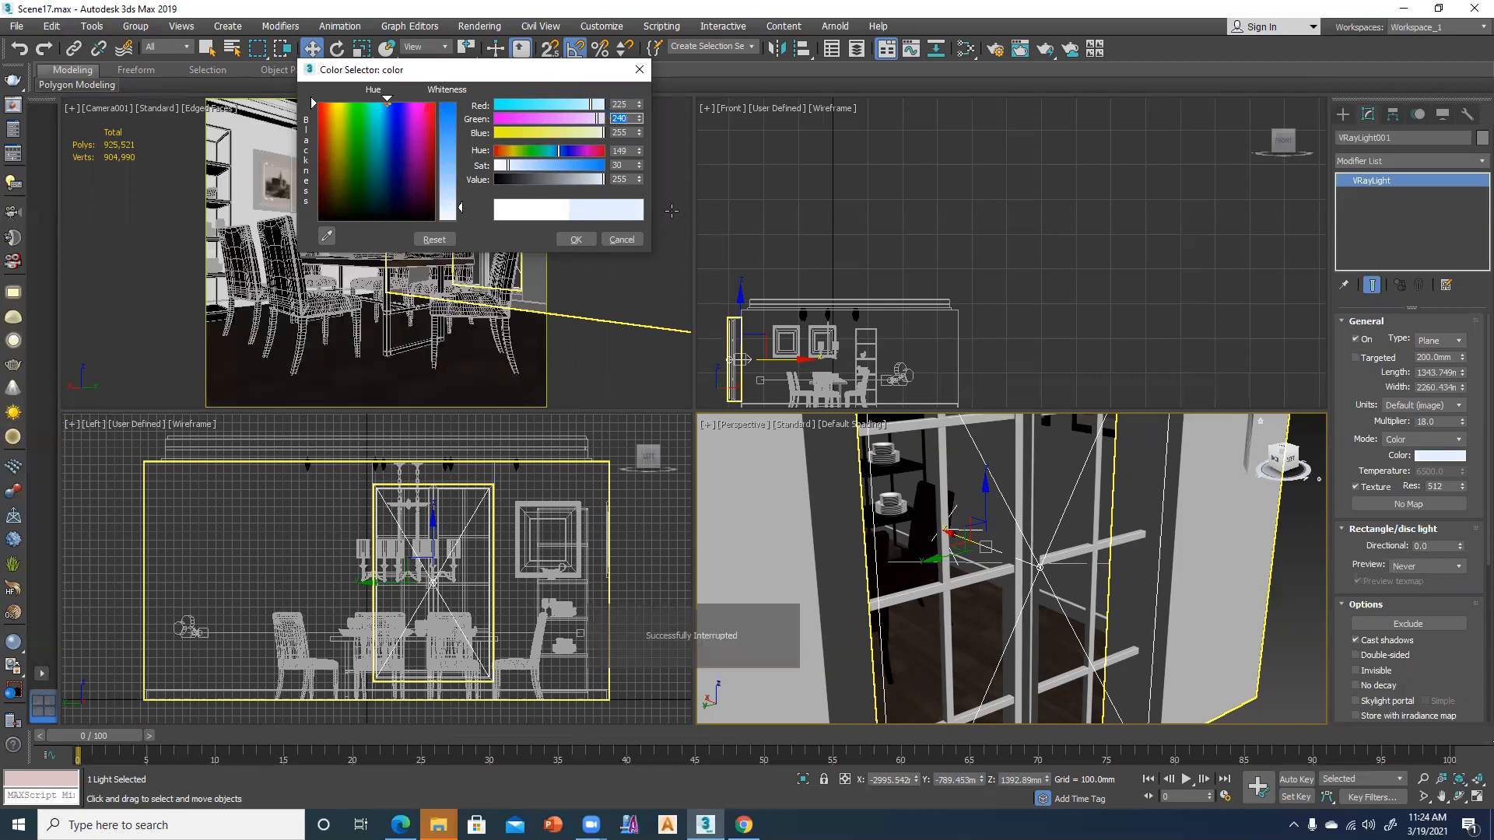
click(583, 241)
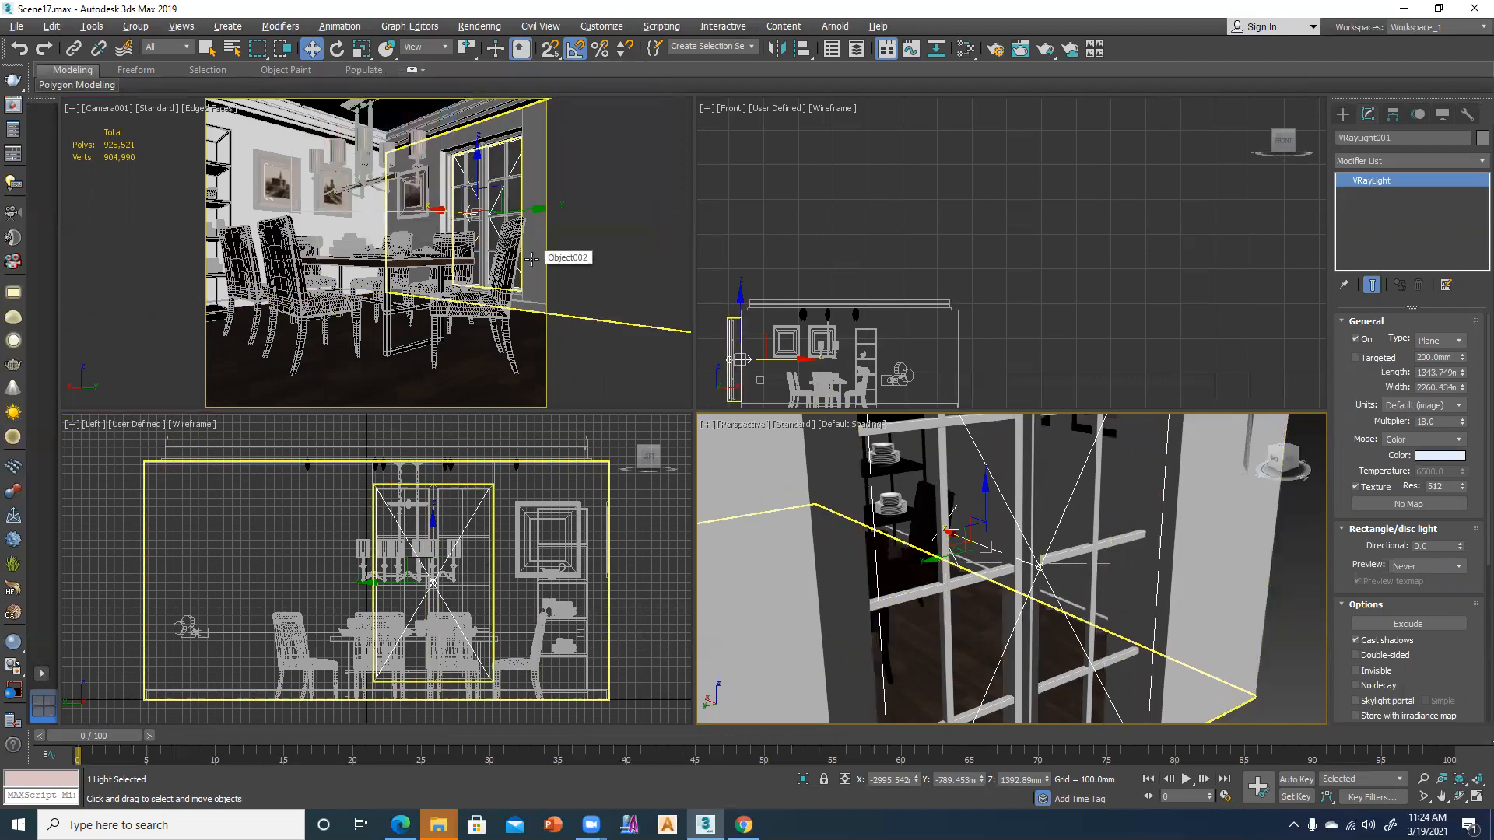
Clone the window plane light along the X axis into the room in the Top view, as one independent copy
key(alt+w)
key(alt+w)
click(249, 522)
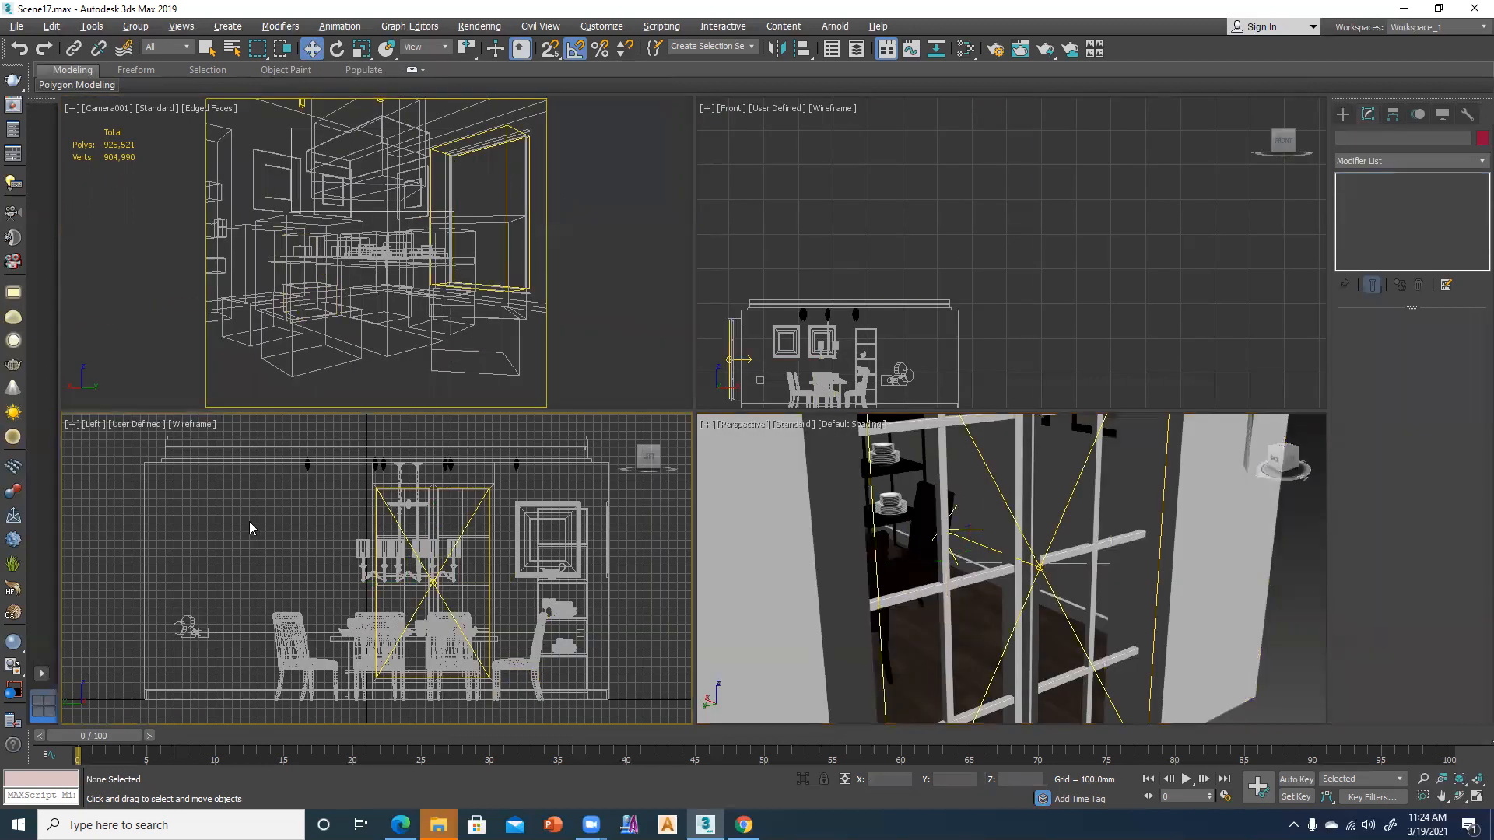
key(t)
scroll(403, 572, down, 5)
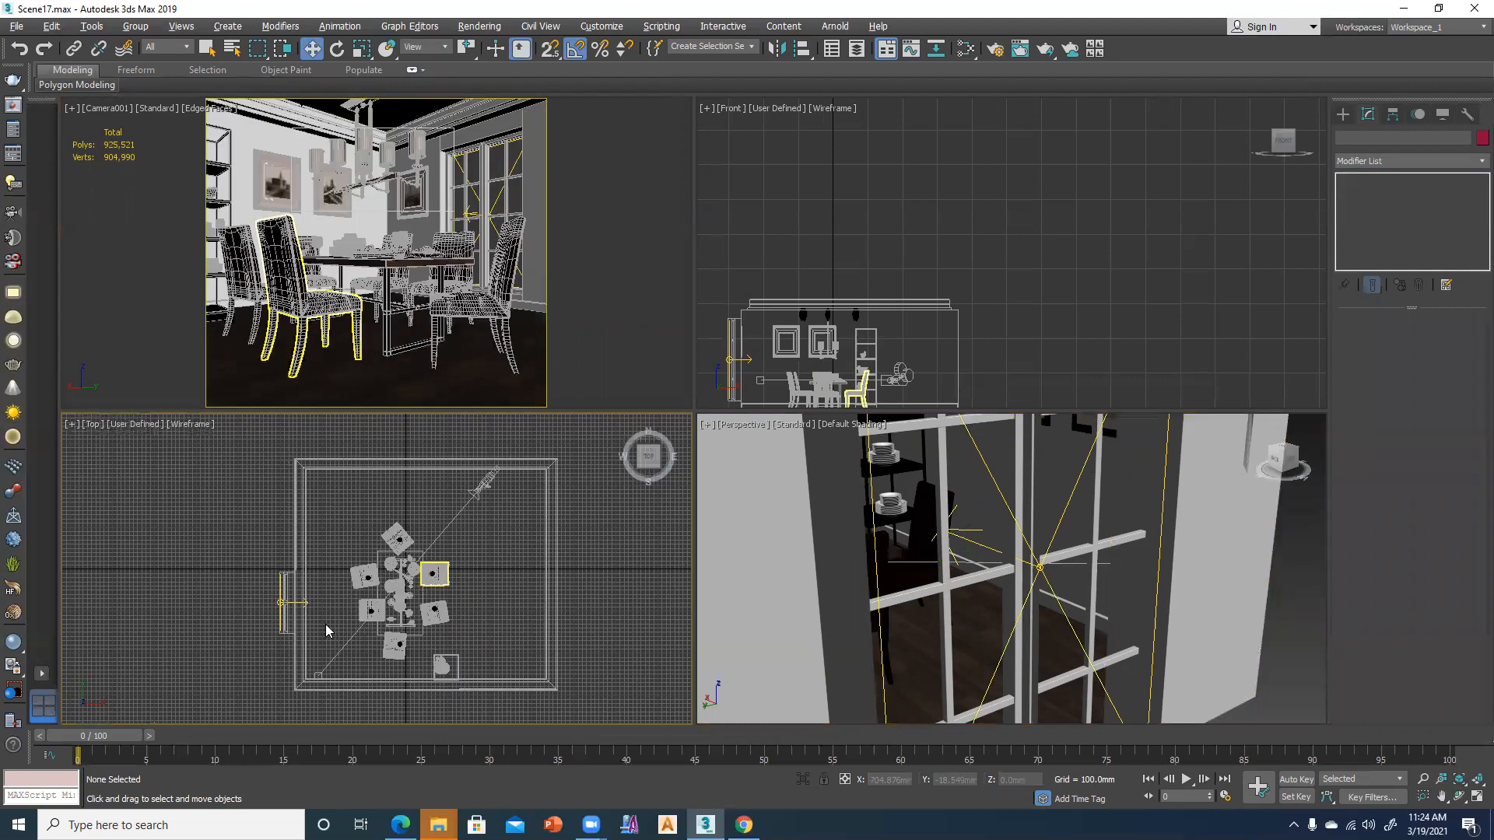
click(307, 602)
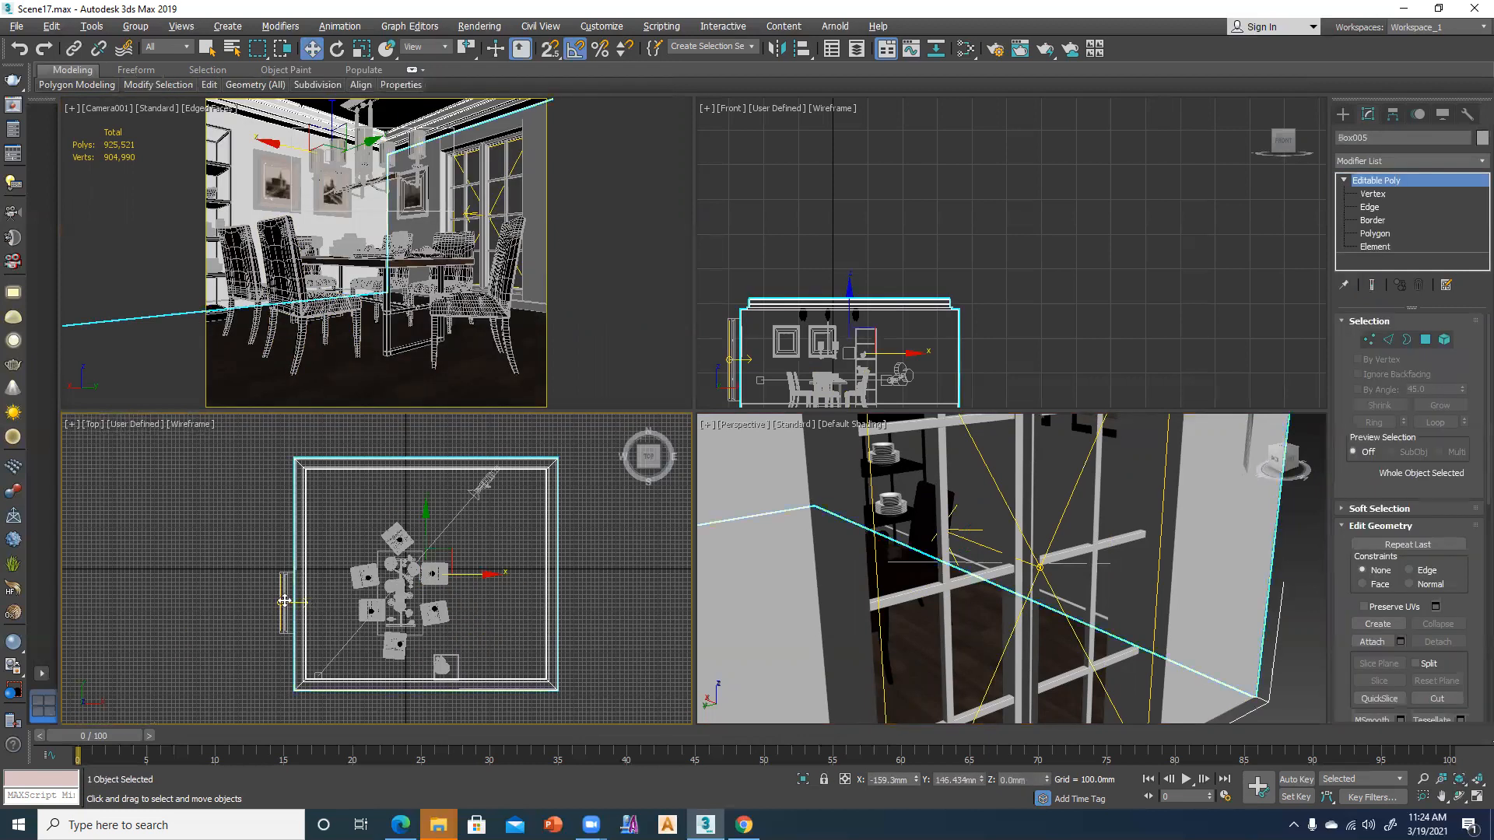
click(278, 601)
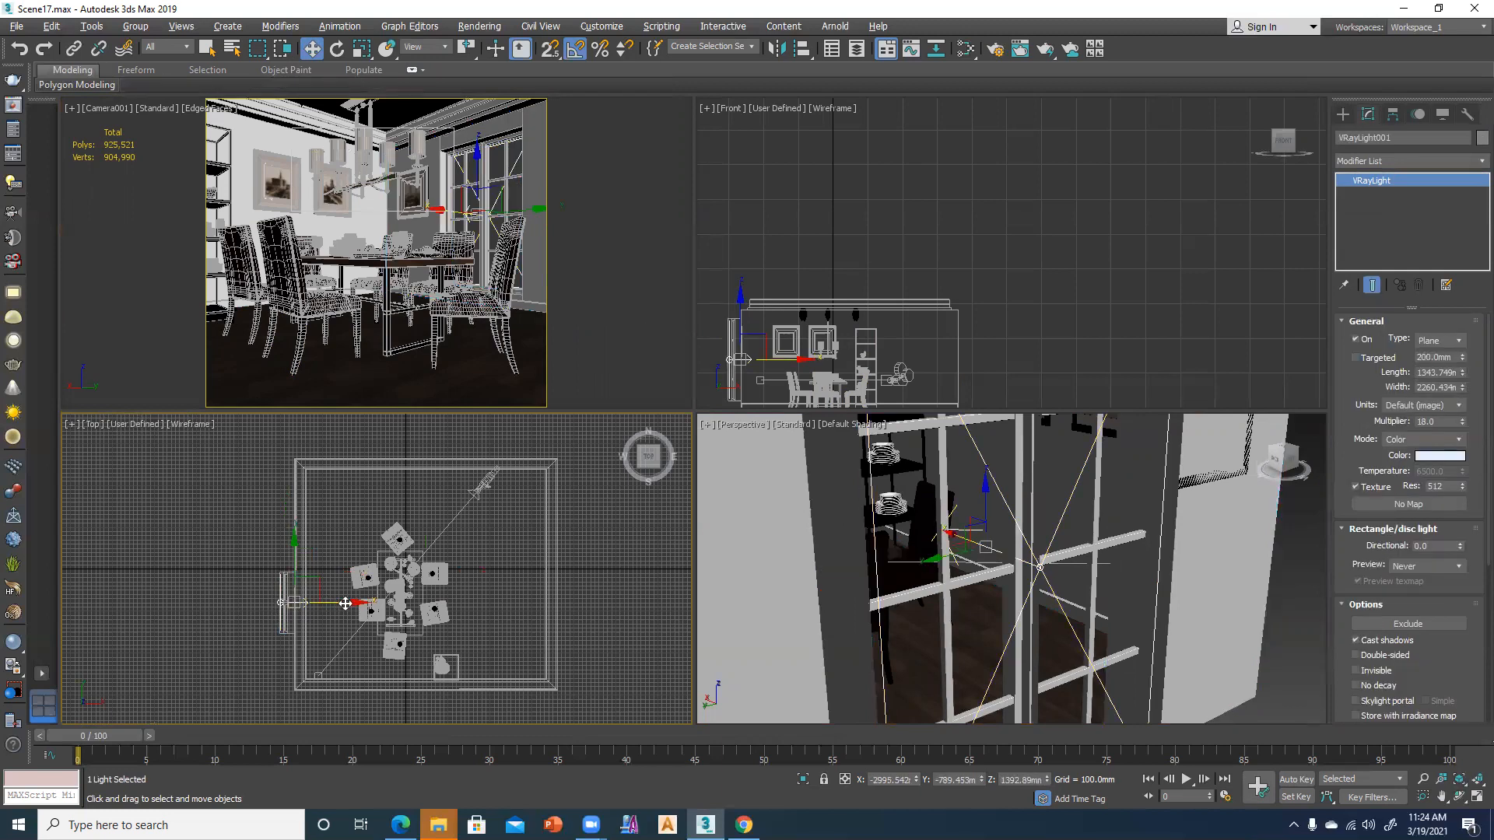
shift+drag(345, 604, 471, 604)
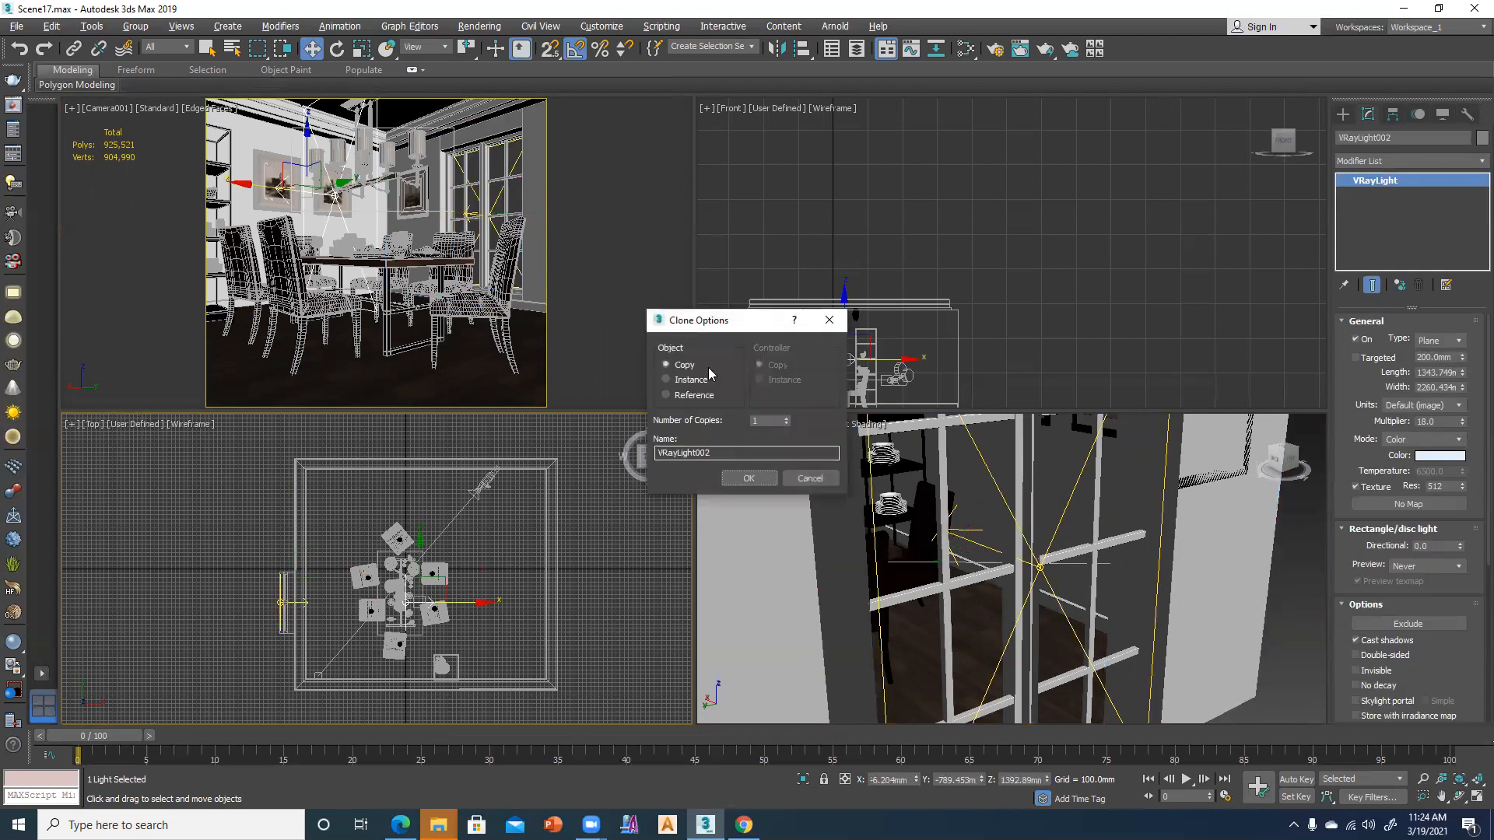
click(748, 477)
Move the copied light beside the camera in the Top view and rotate it to face the dining table
drag(433, 537, 426, 443)
key(e)
drag(498, 499, 498, 500)
key(w)
drag(407, 470, 526, 490)
Fine-tune the copied light's position beside the camera to about X 971 mm, Y 2207 mm
drag(455, 449, 458, 437)
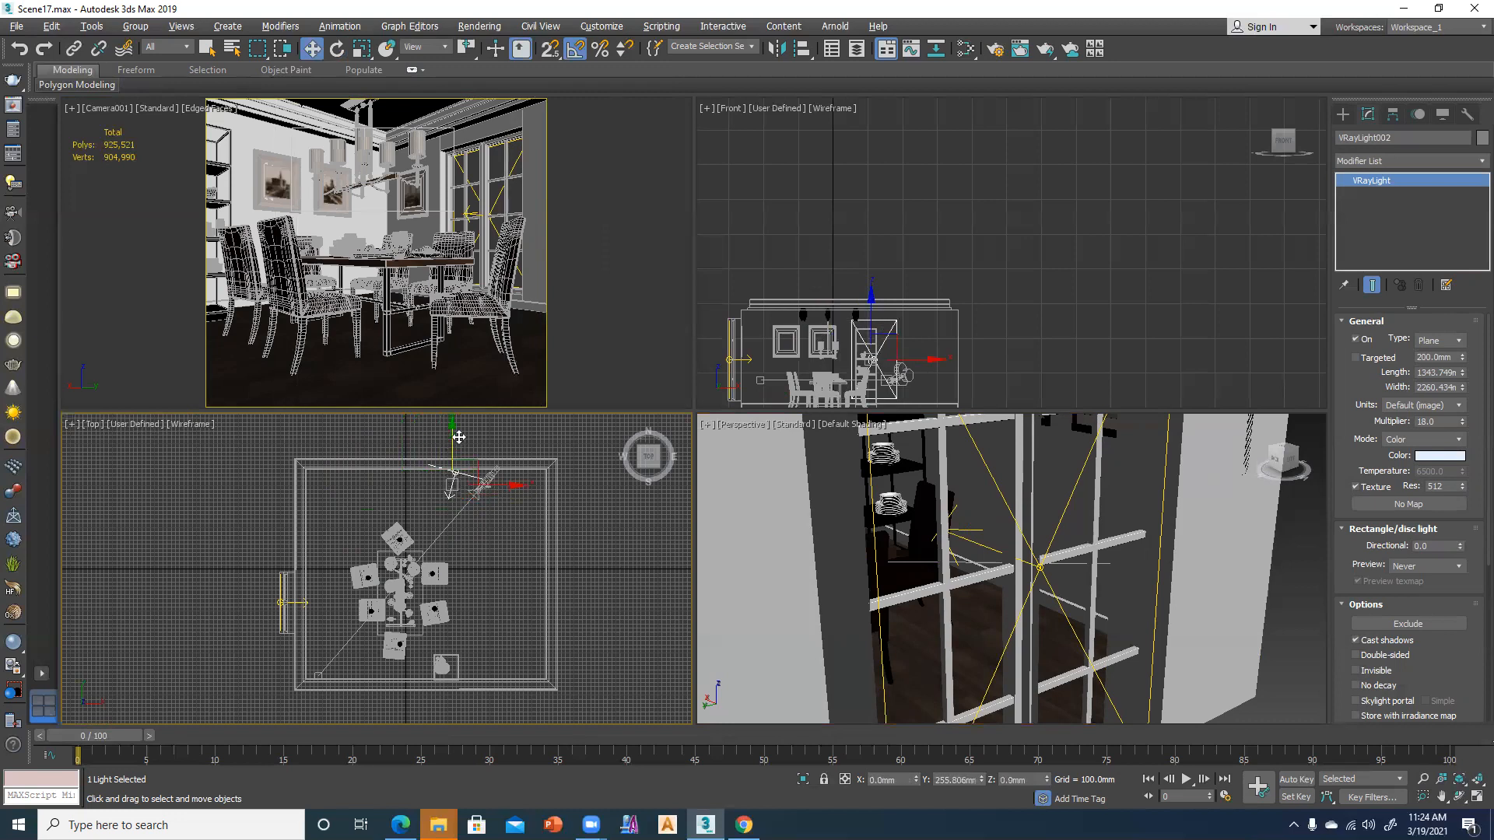
drag(510, 487, 514, 487)
drag(458, 425, 458, 430)
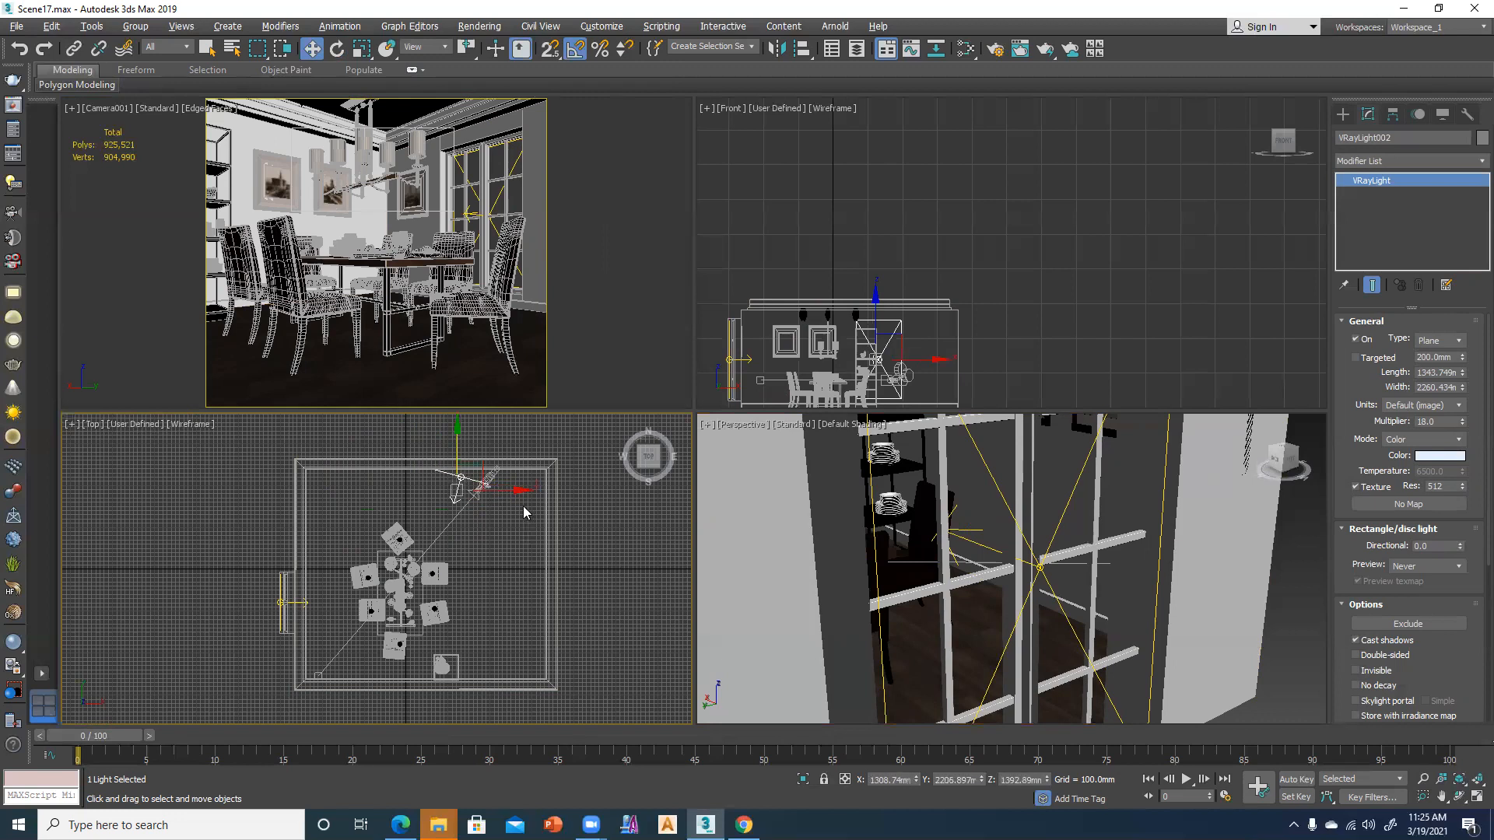
drag(515, 491, 512, 490)
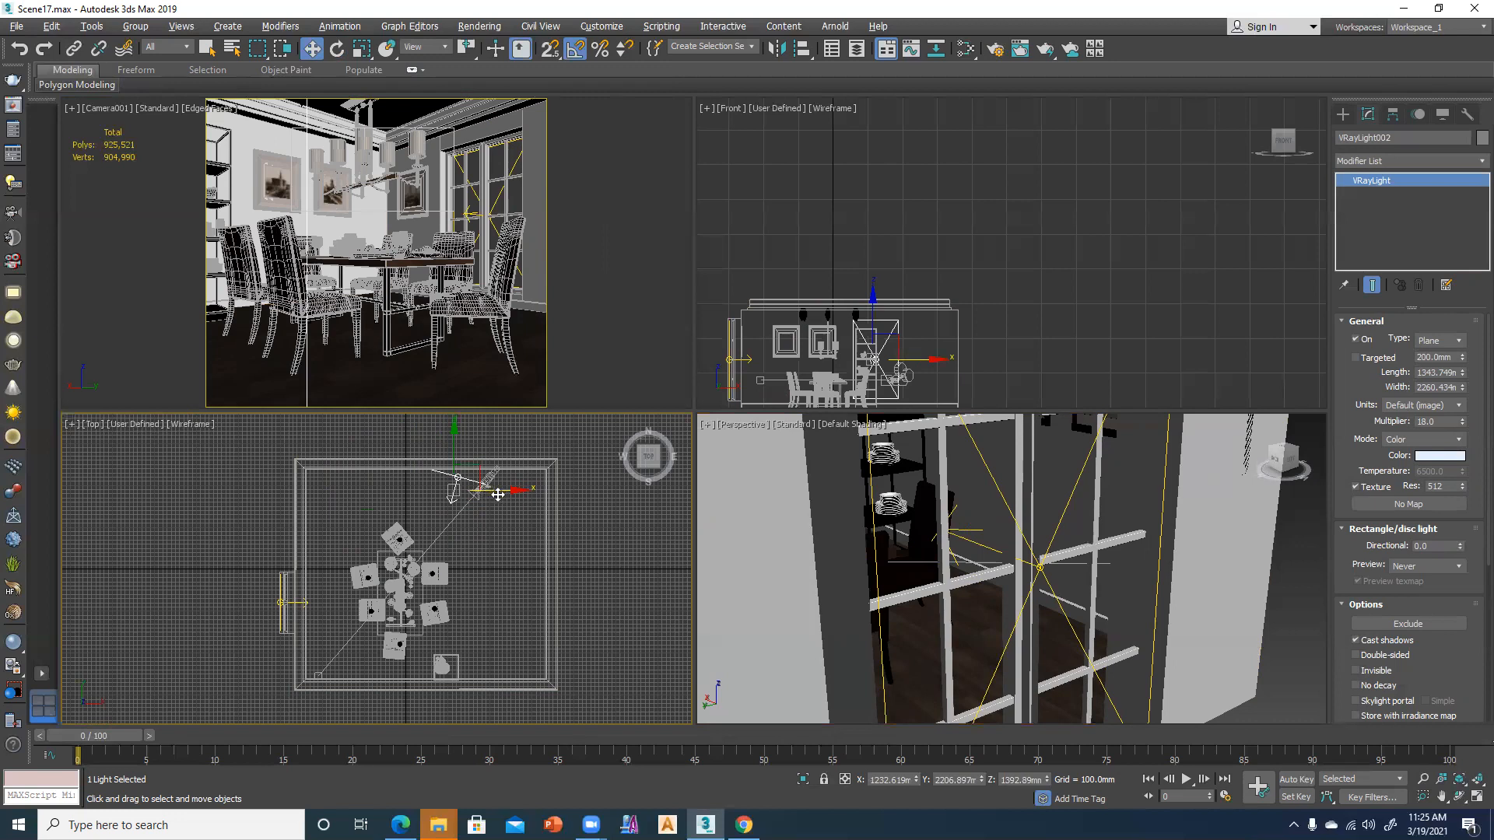
drag(507, 490, 502, 490)
Make the copied plane light invisible and set its multiplier to 14
scroll(1347, 463, down, 3)
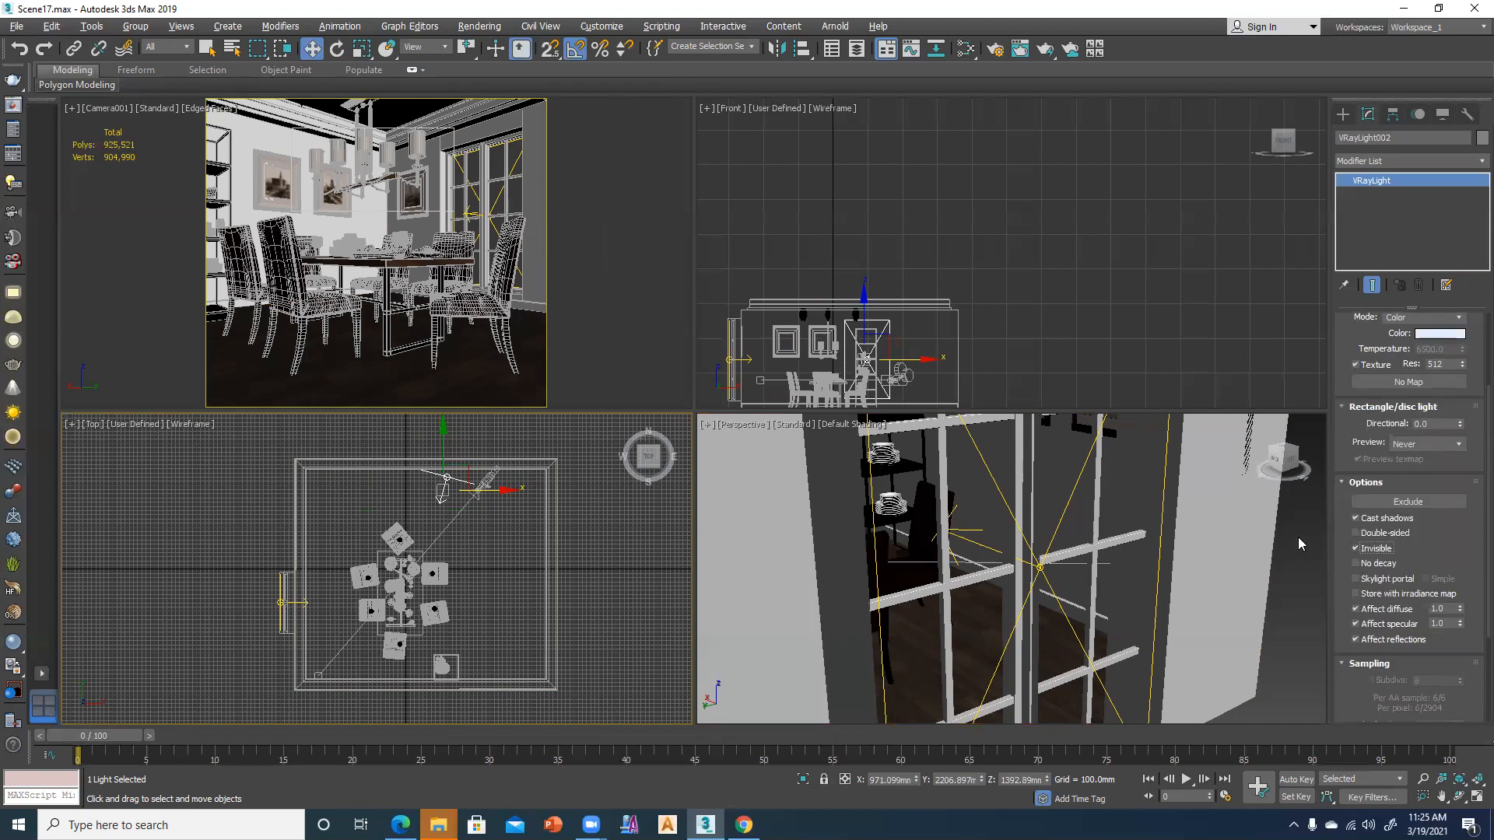
drag(1341, 344, 1341, 552)
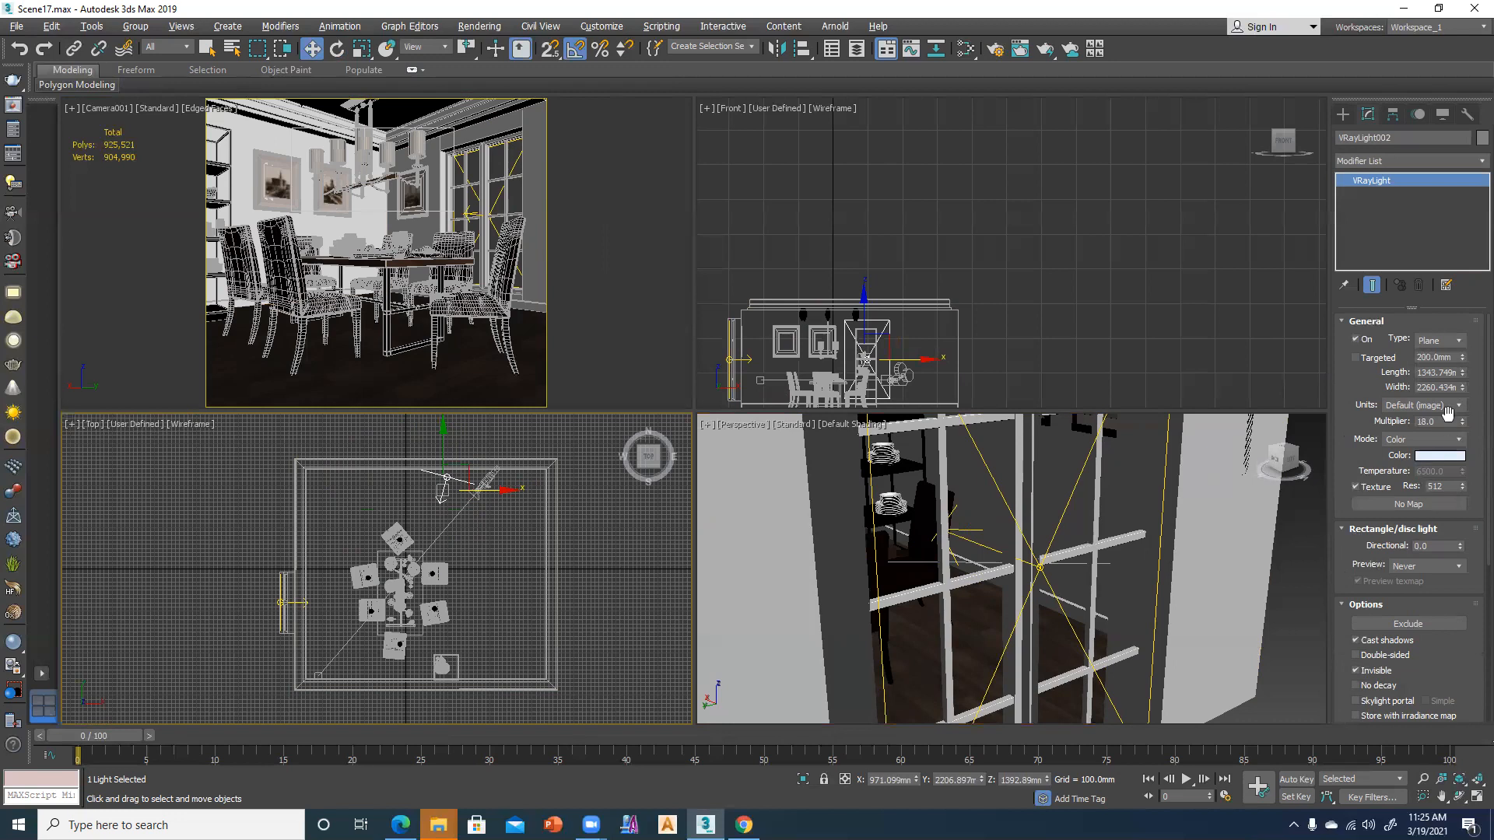
click(1391, 423)
Set the copied light's color to RGB 225, 238, 240
click(1420, 457)
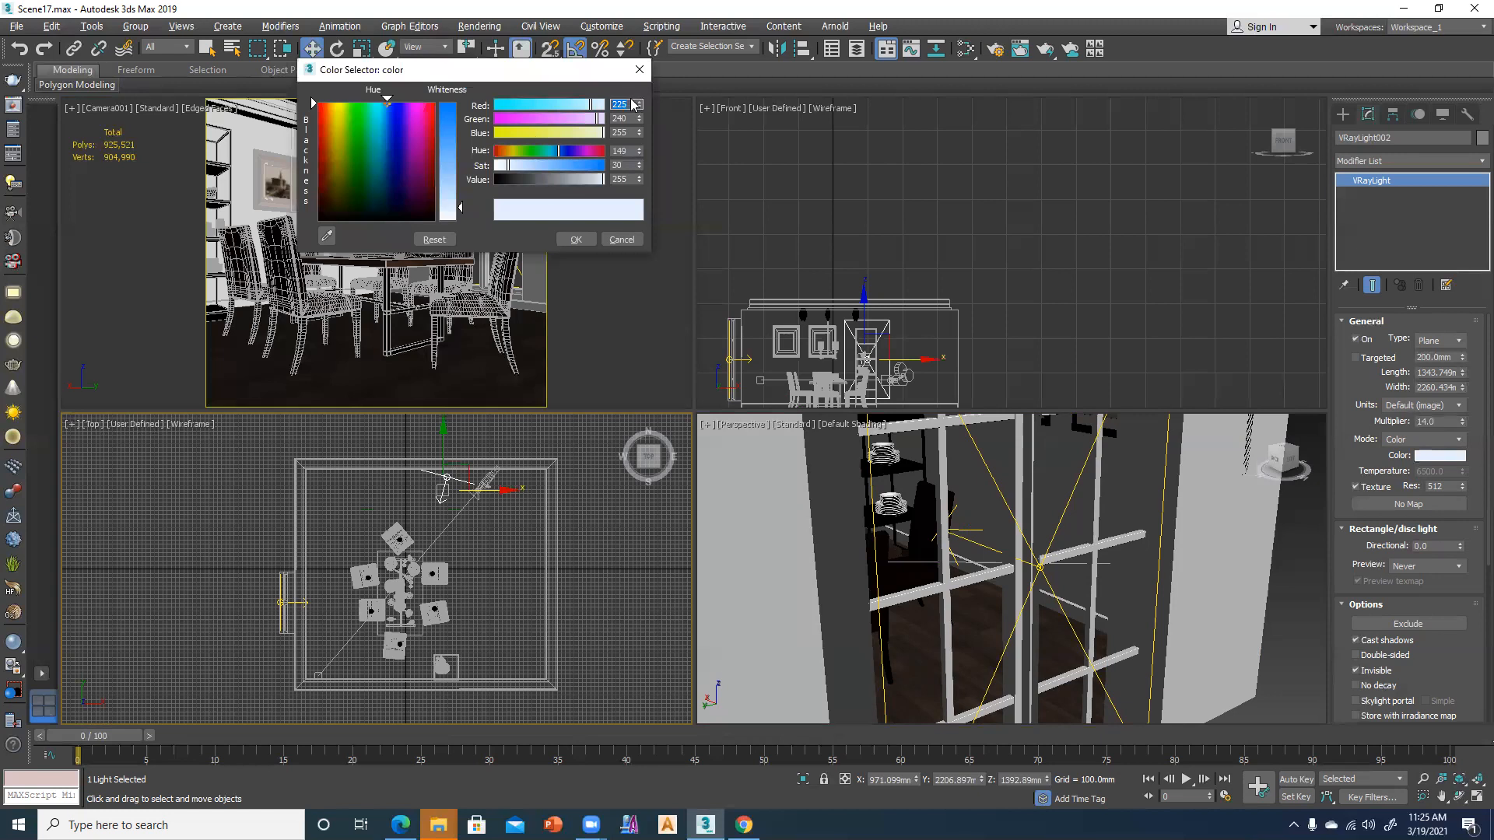
text(2)
key(Tab)
key(Tab)
text(228)
key(Tab)
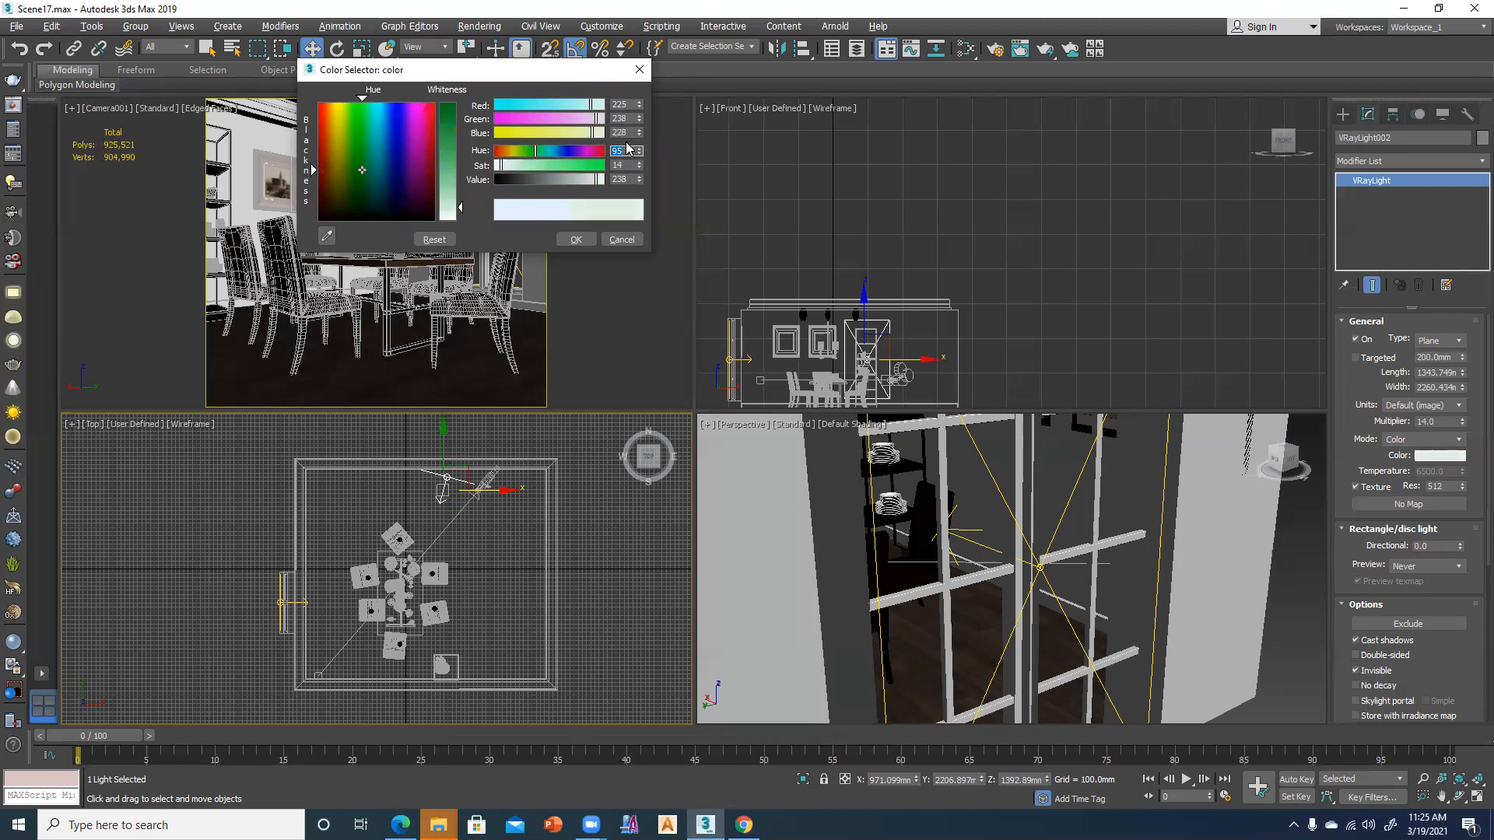
drag(629, 117, 614, 117)
drag(601, 133, 590, 135)
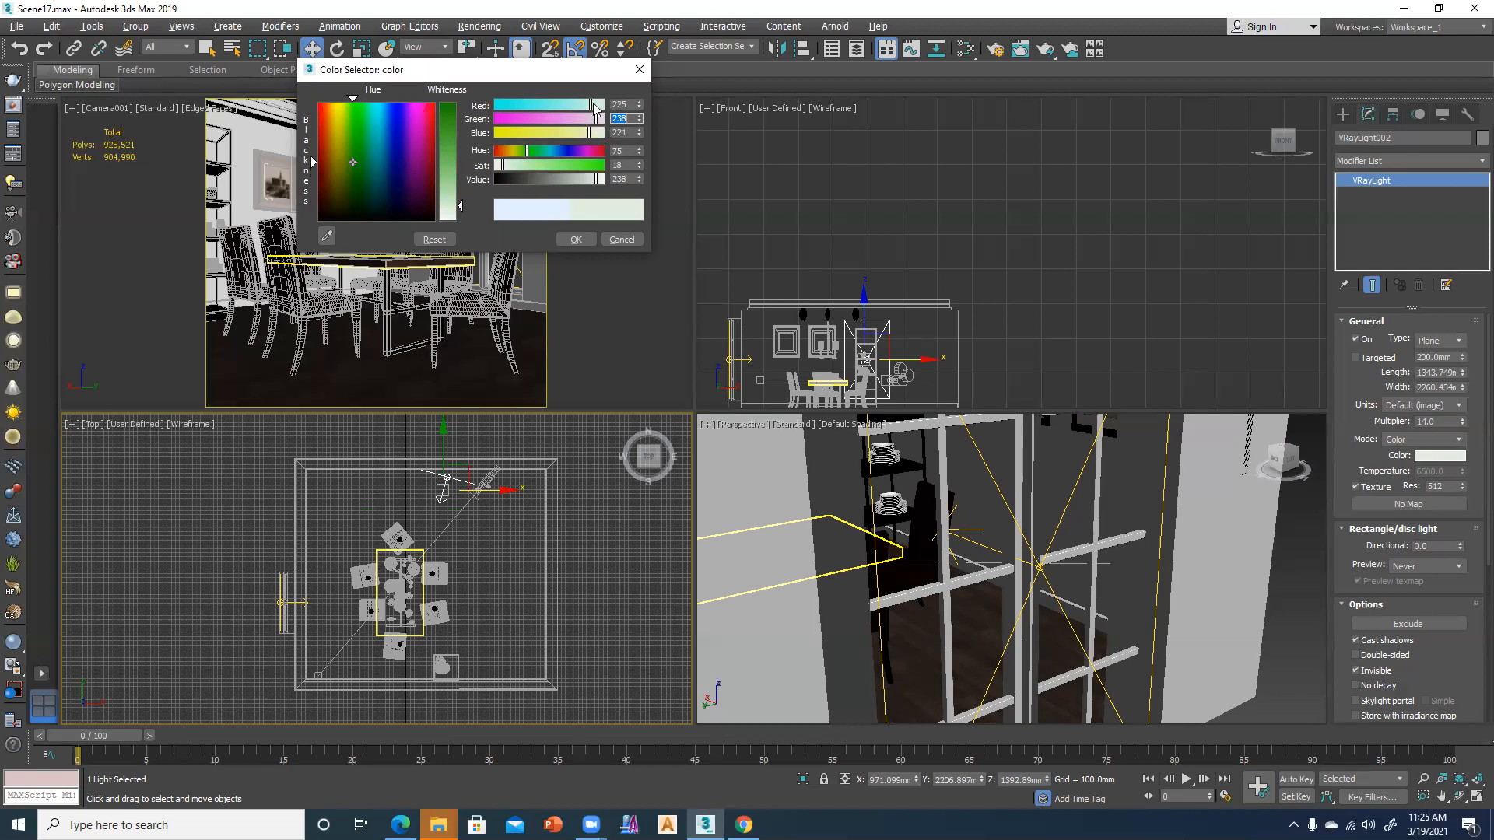
click(593, 134)
text(240)
key(Tab)
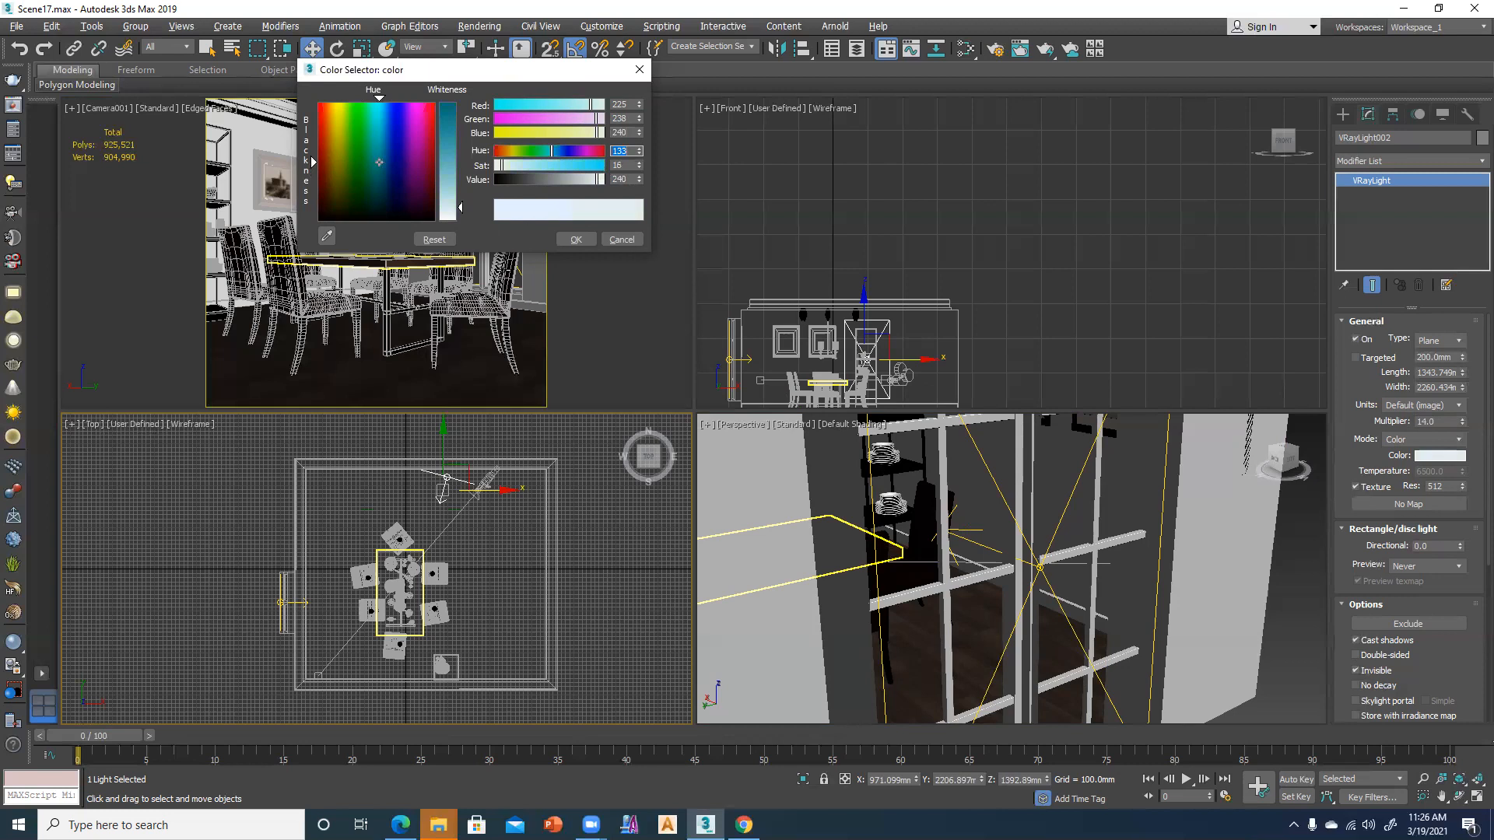
click(560, 239)
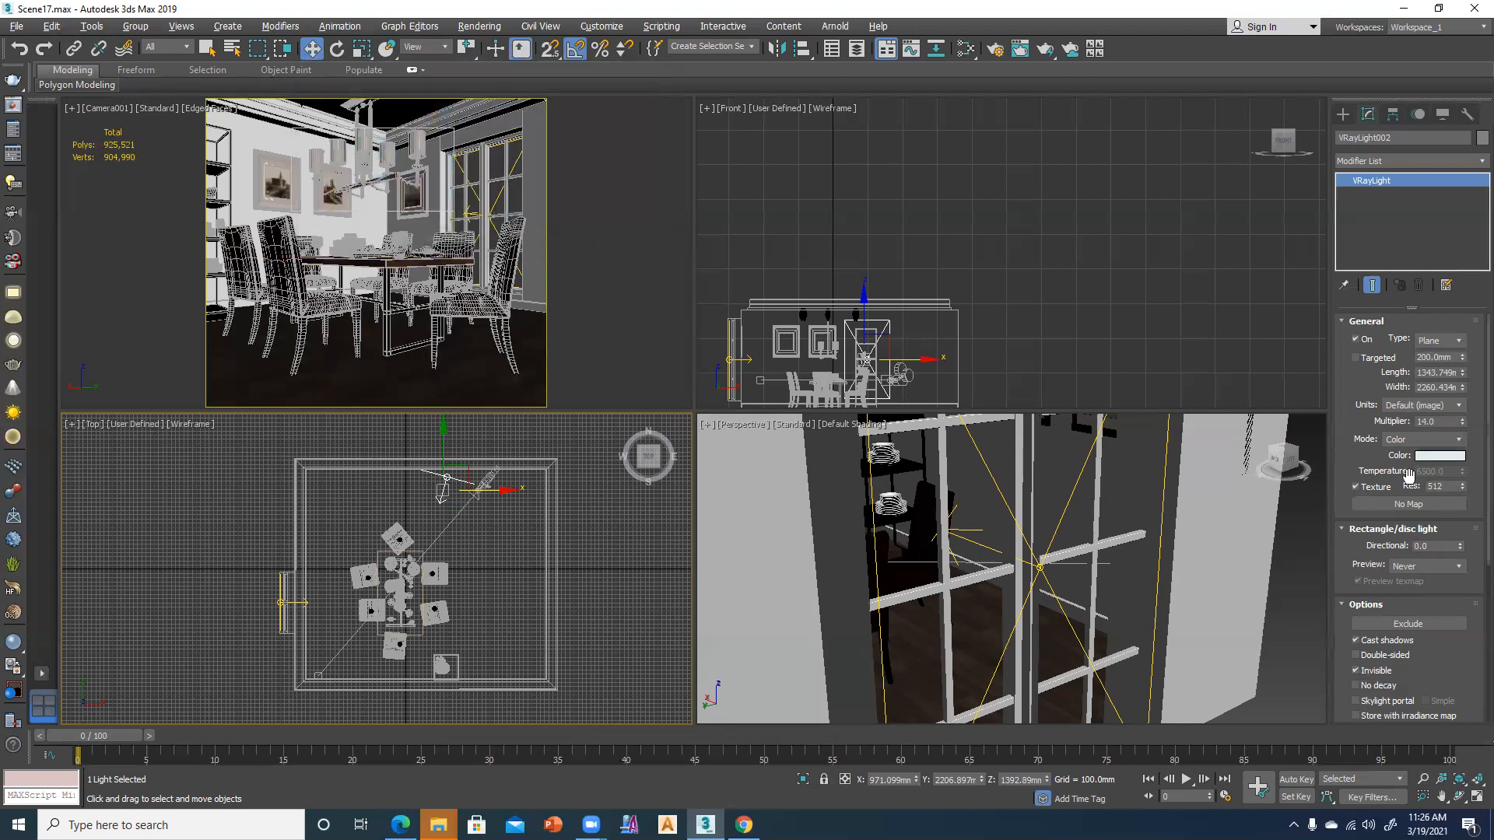
Deselect the copied light and select the photometric light over a window-side chair in a maximized Top view
scroll(1340, 580, down, 5)
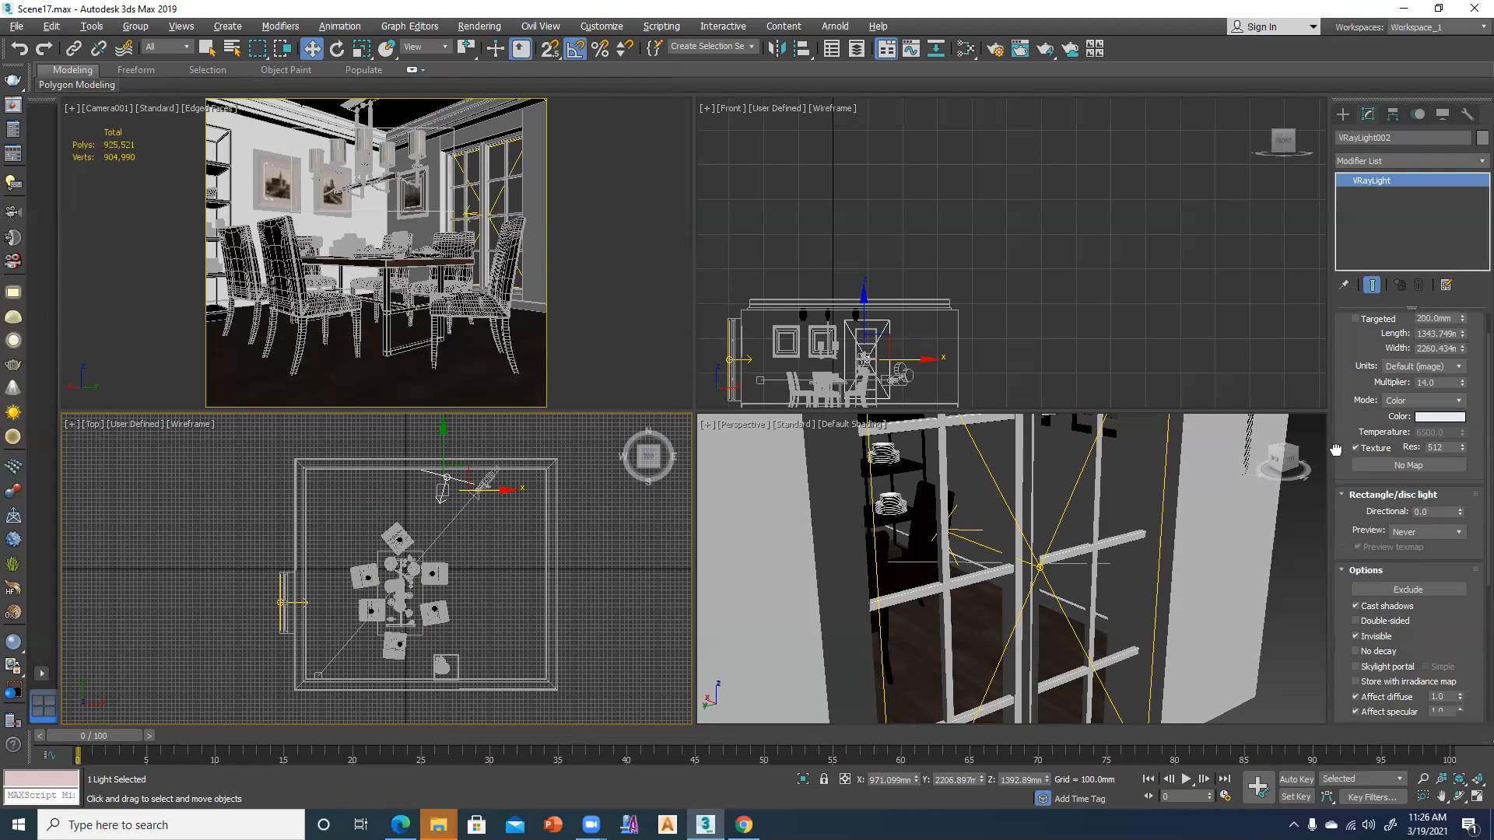
scroll(1352, 450, down, 1)
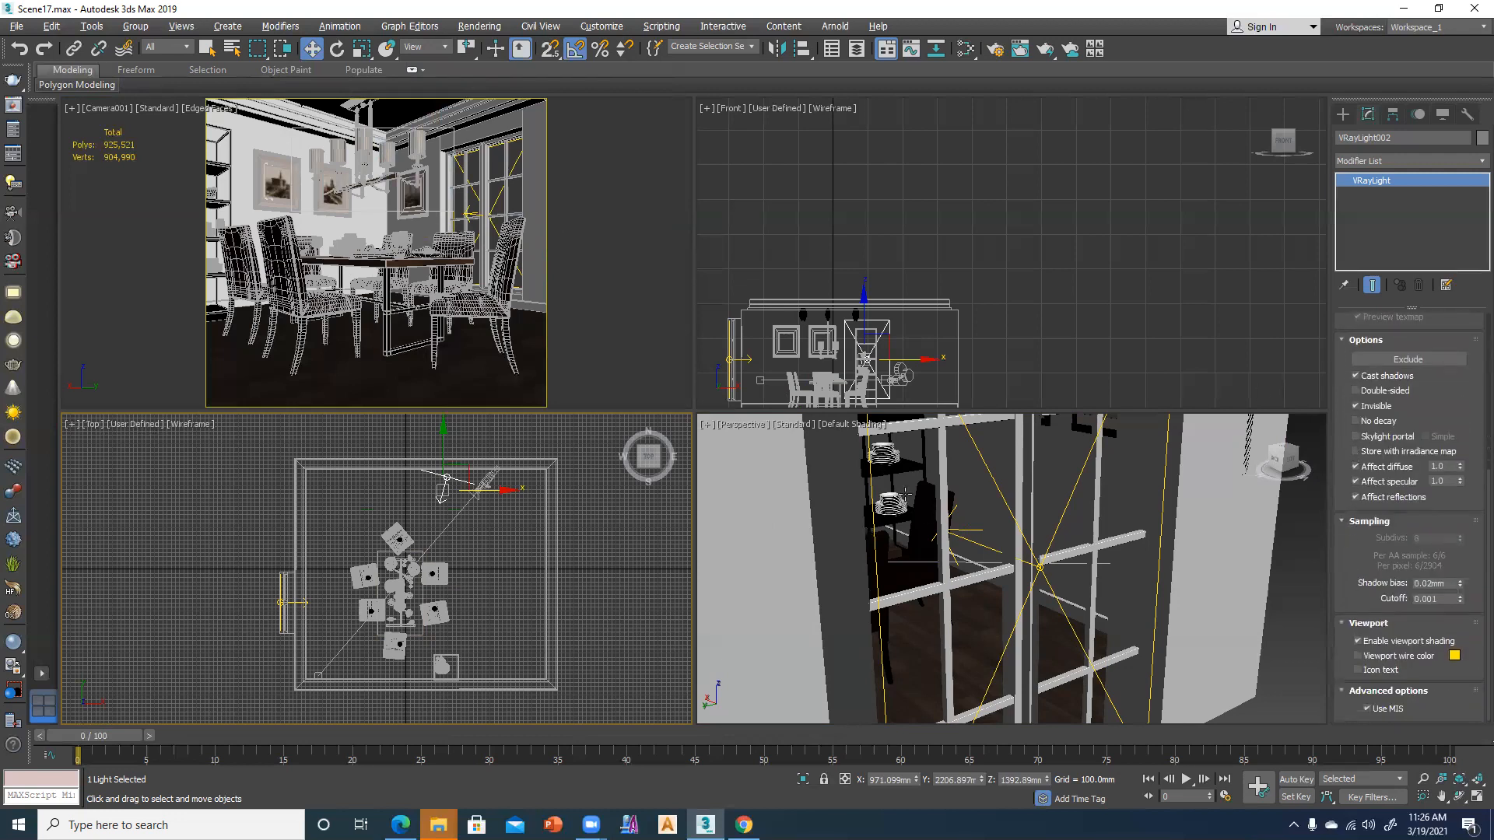
click(831, 240)
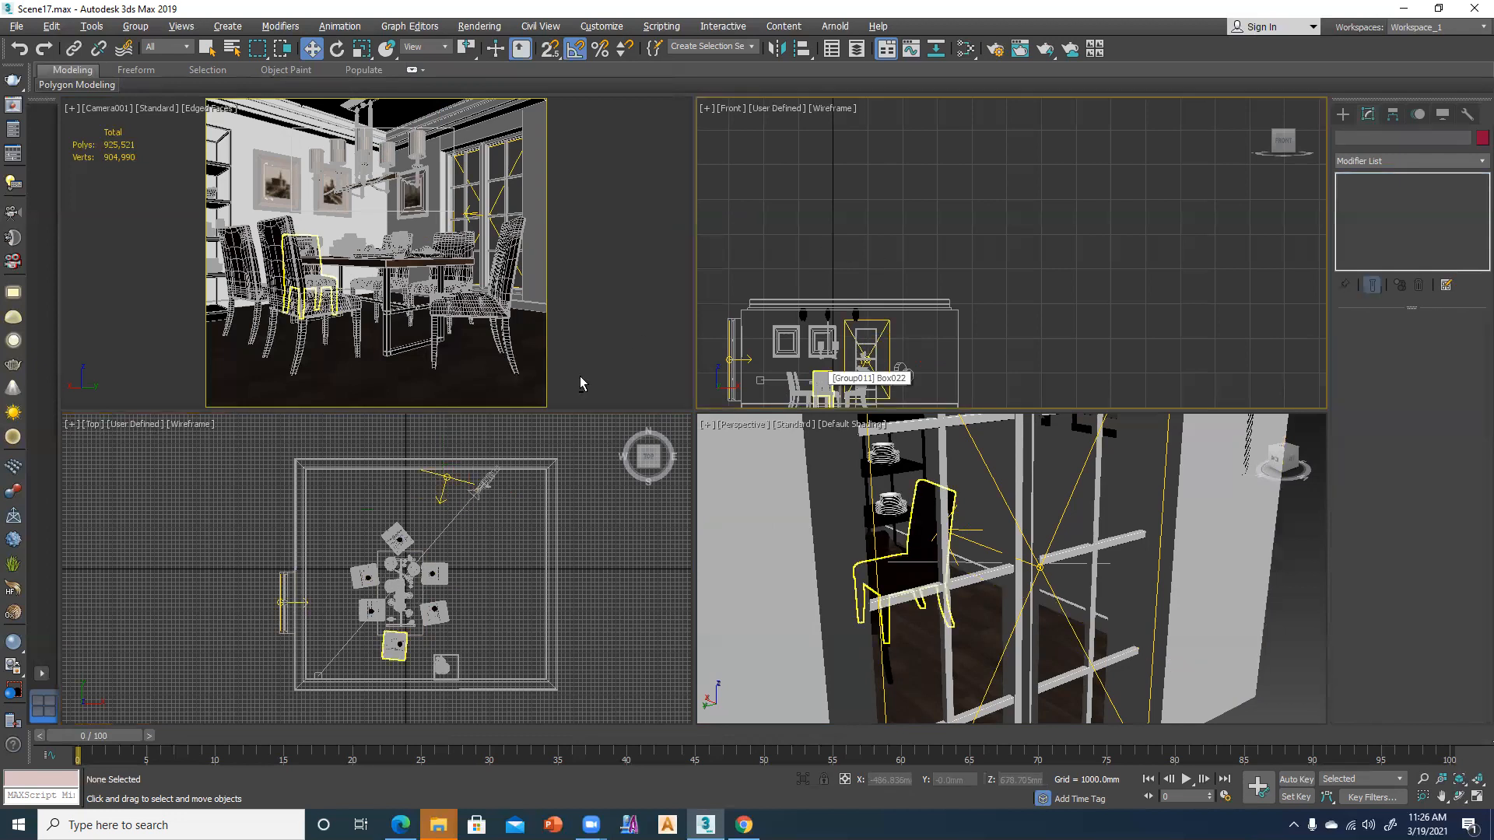
click(475, 599)
key(alt+w)
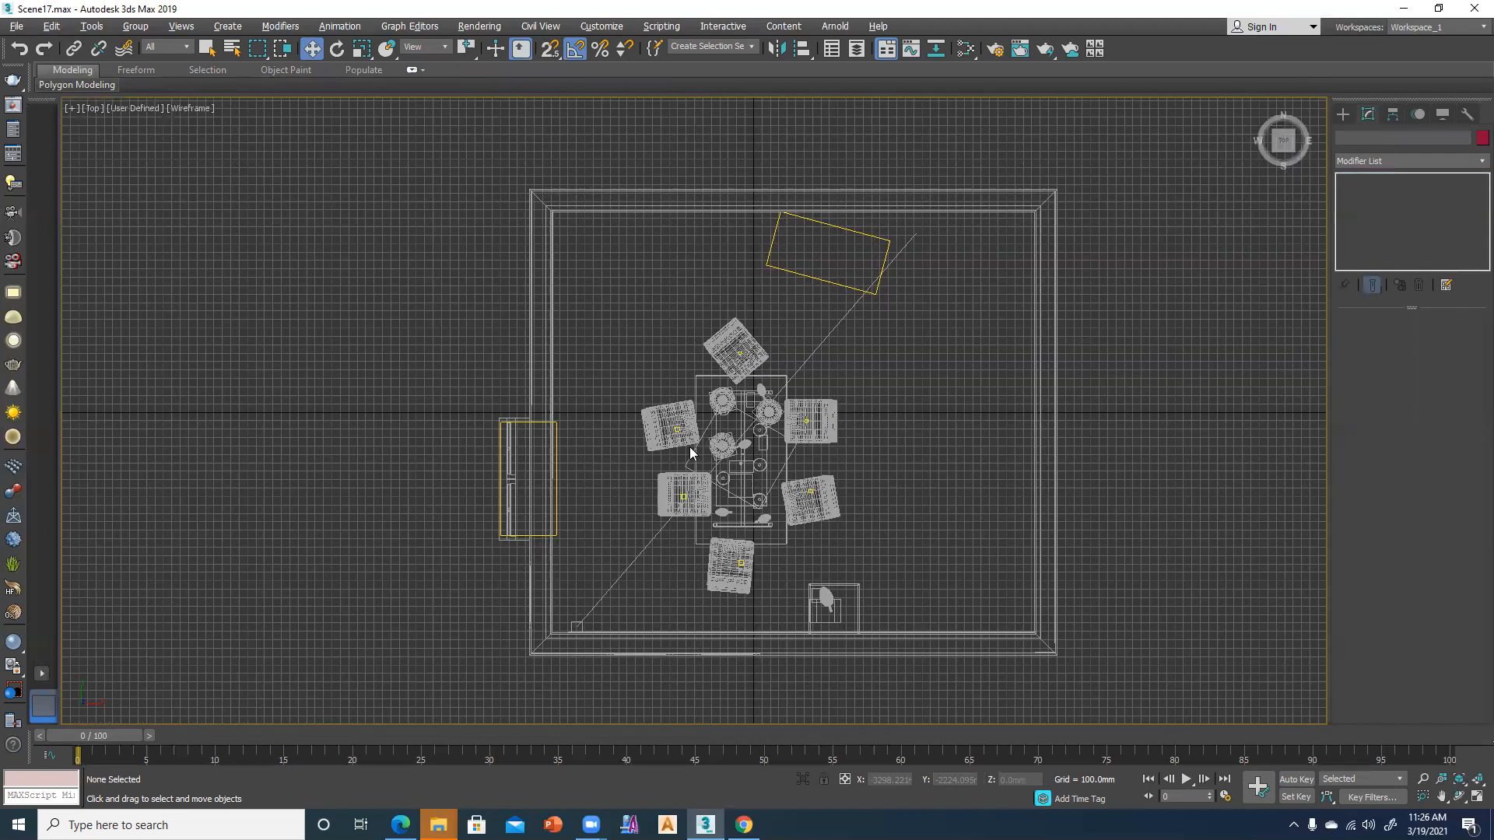
scroll(704, 442, up, 5)
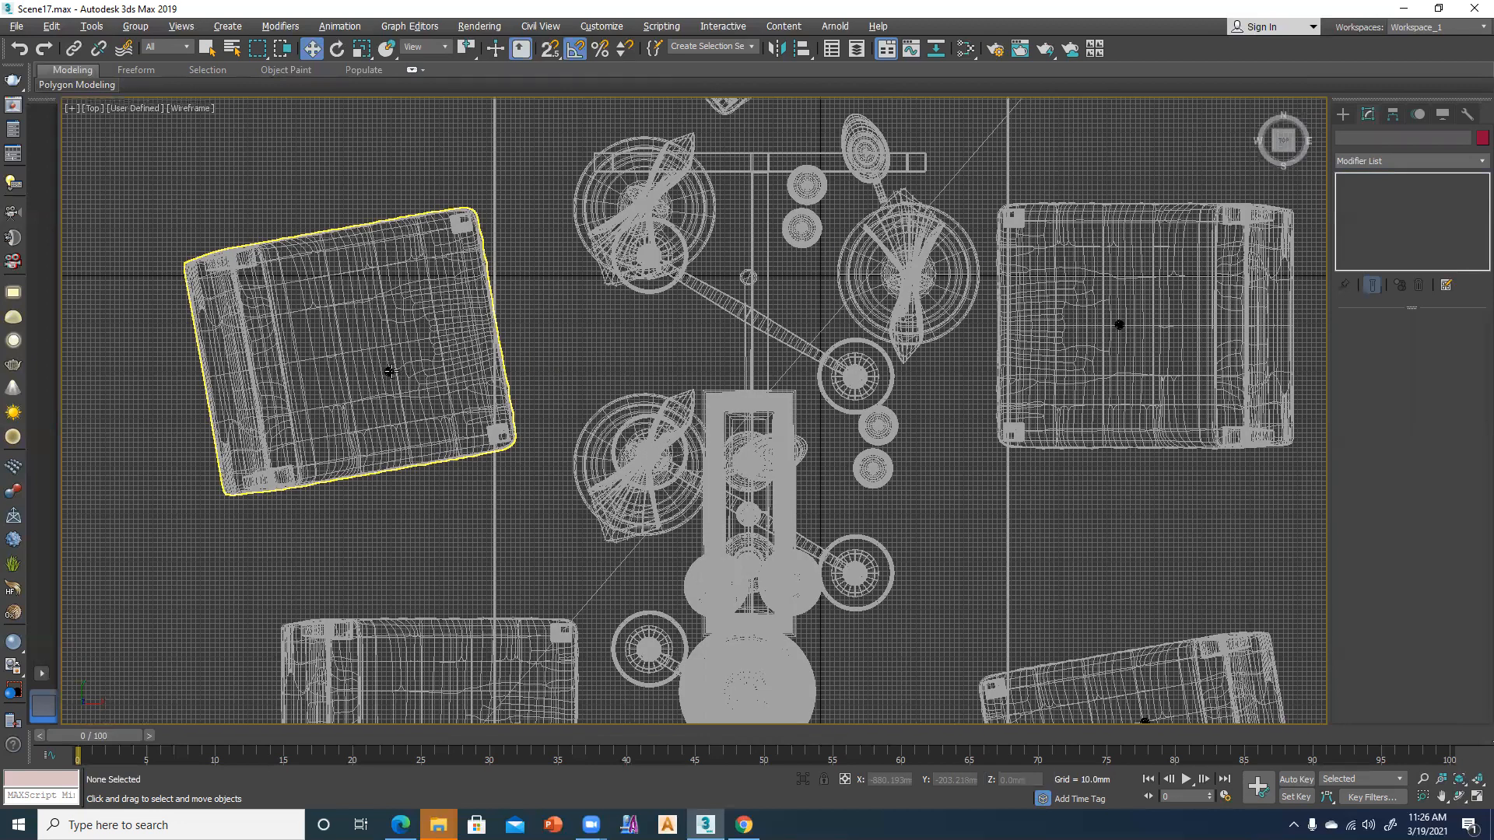
click(386, 374)
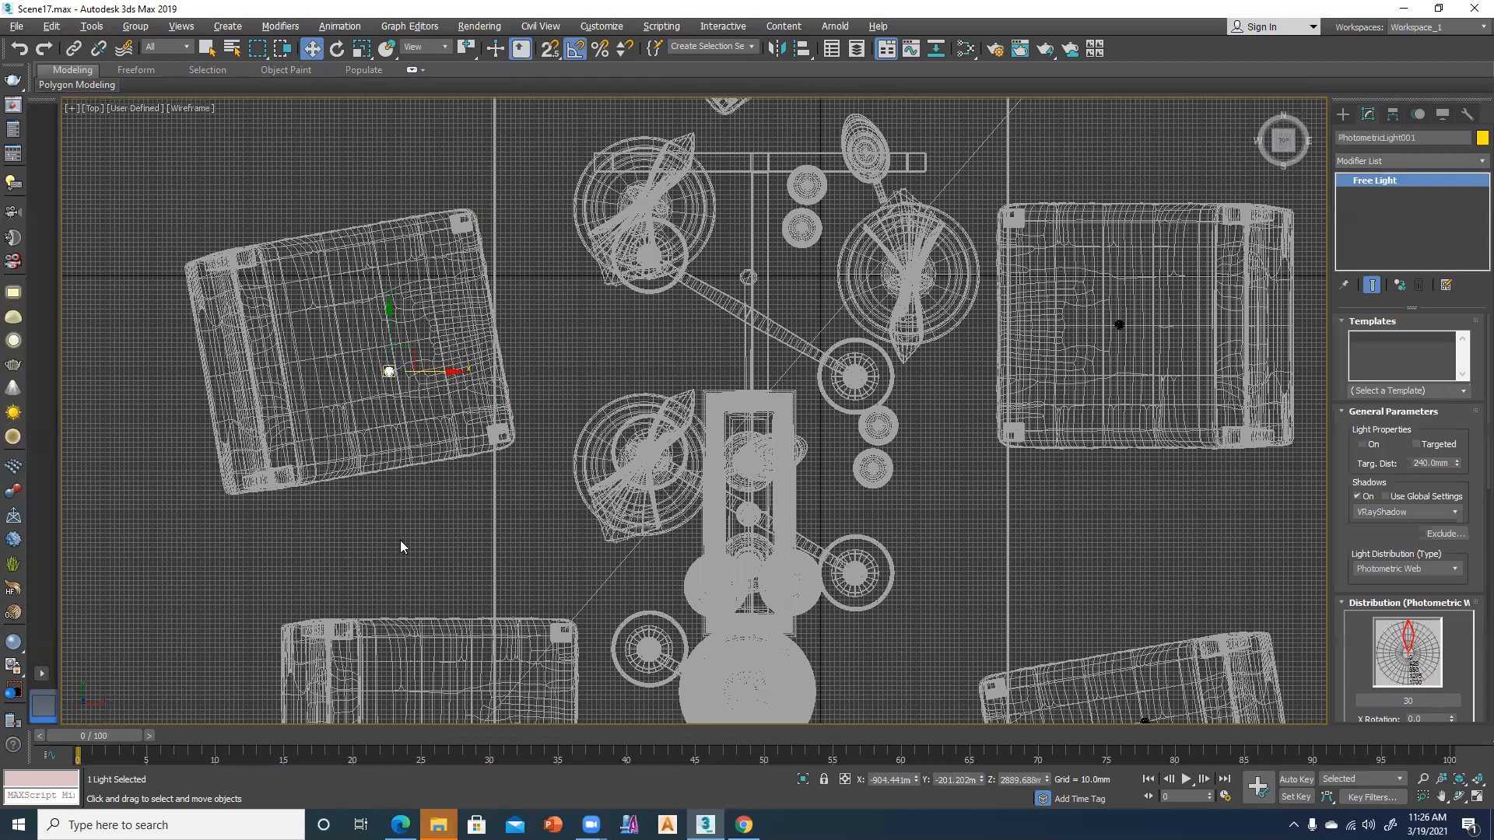
Delete the two photometric ceiling lights nearest the window in a maximized Front view
key(alt+w)
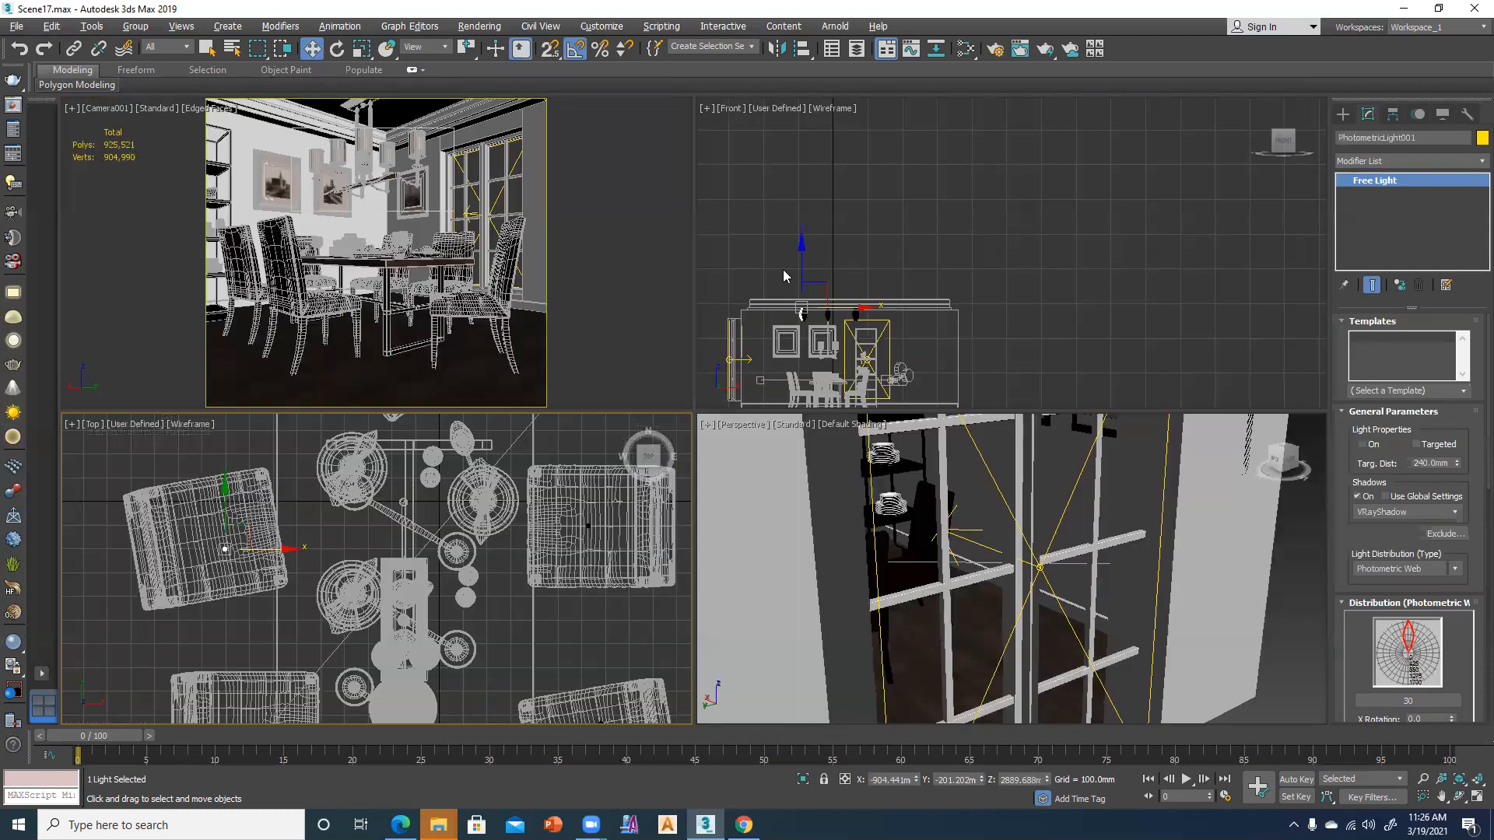
right_click(821, 386)
key(alt+w)
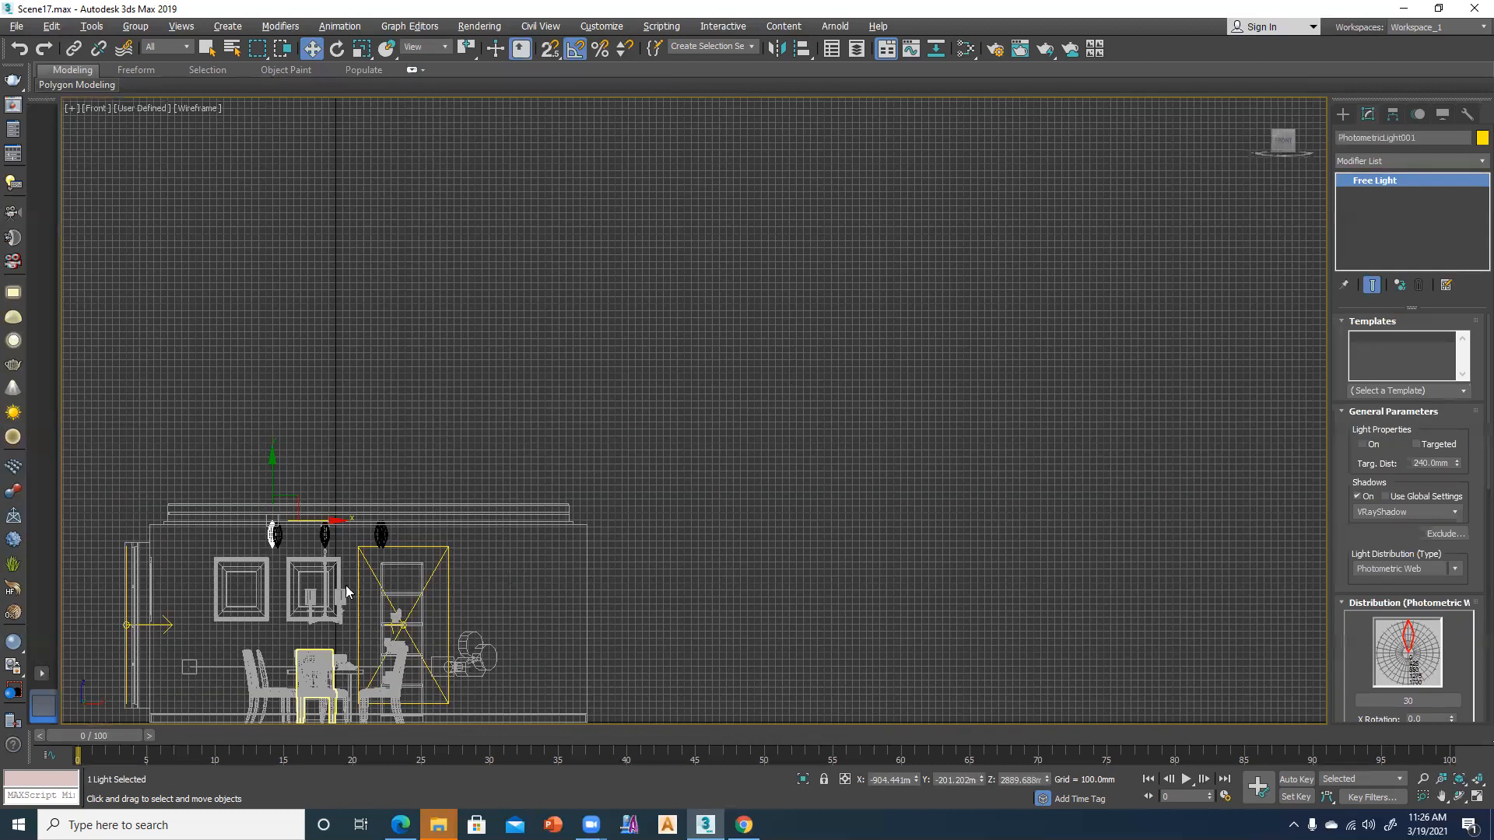
scroll(346, 585, up, 3)
scroll(353, 550, down, 2)
scroll(576, 482, up, 5)
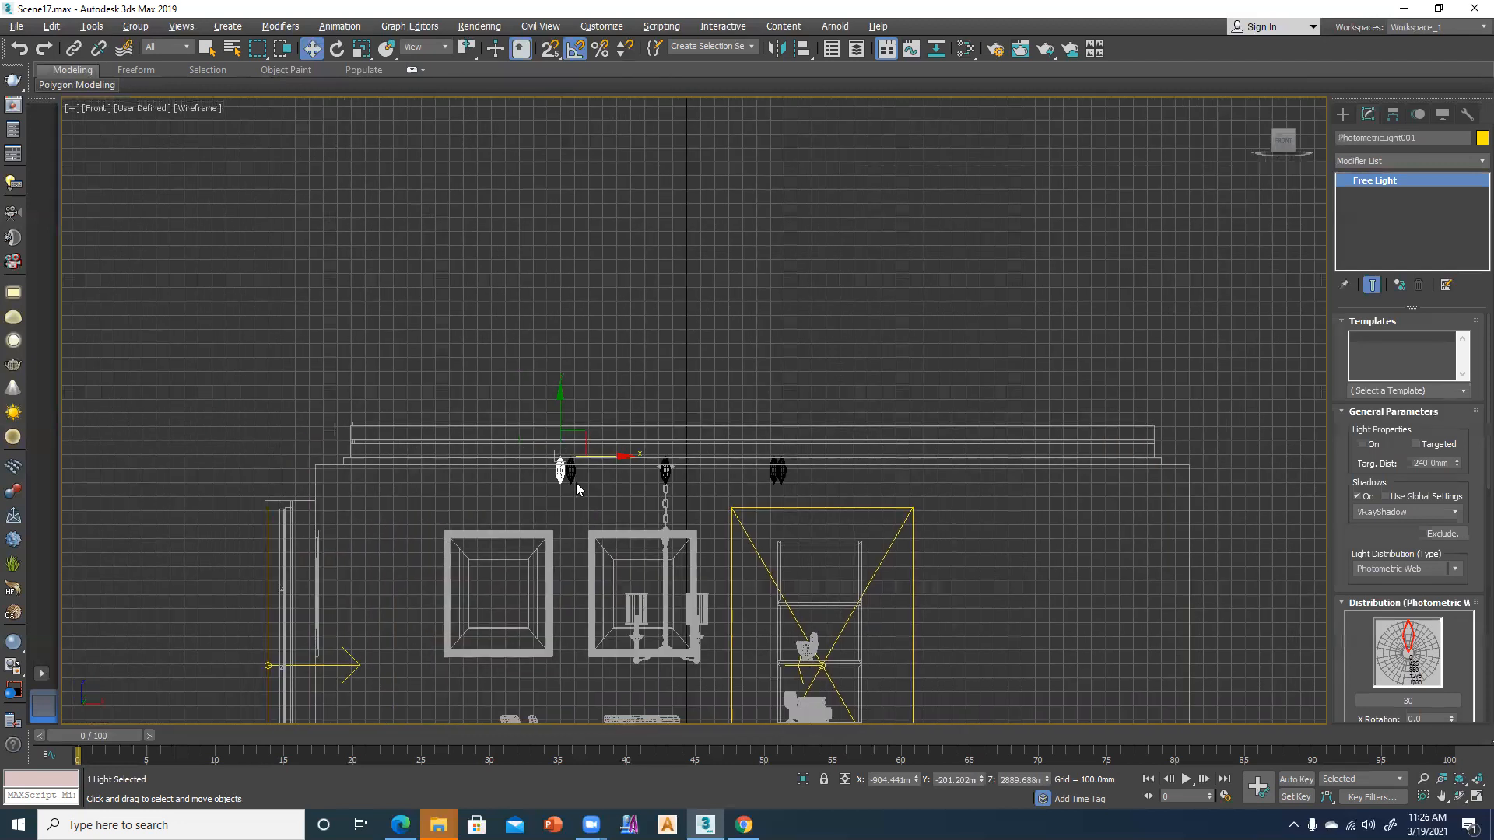
click(369, 523)
click(361, 485)
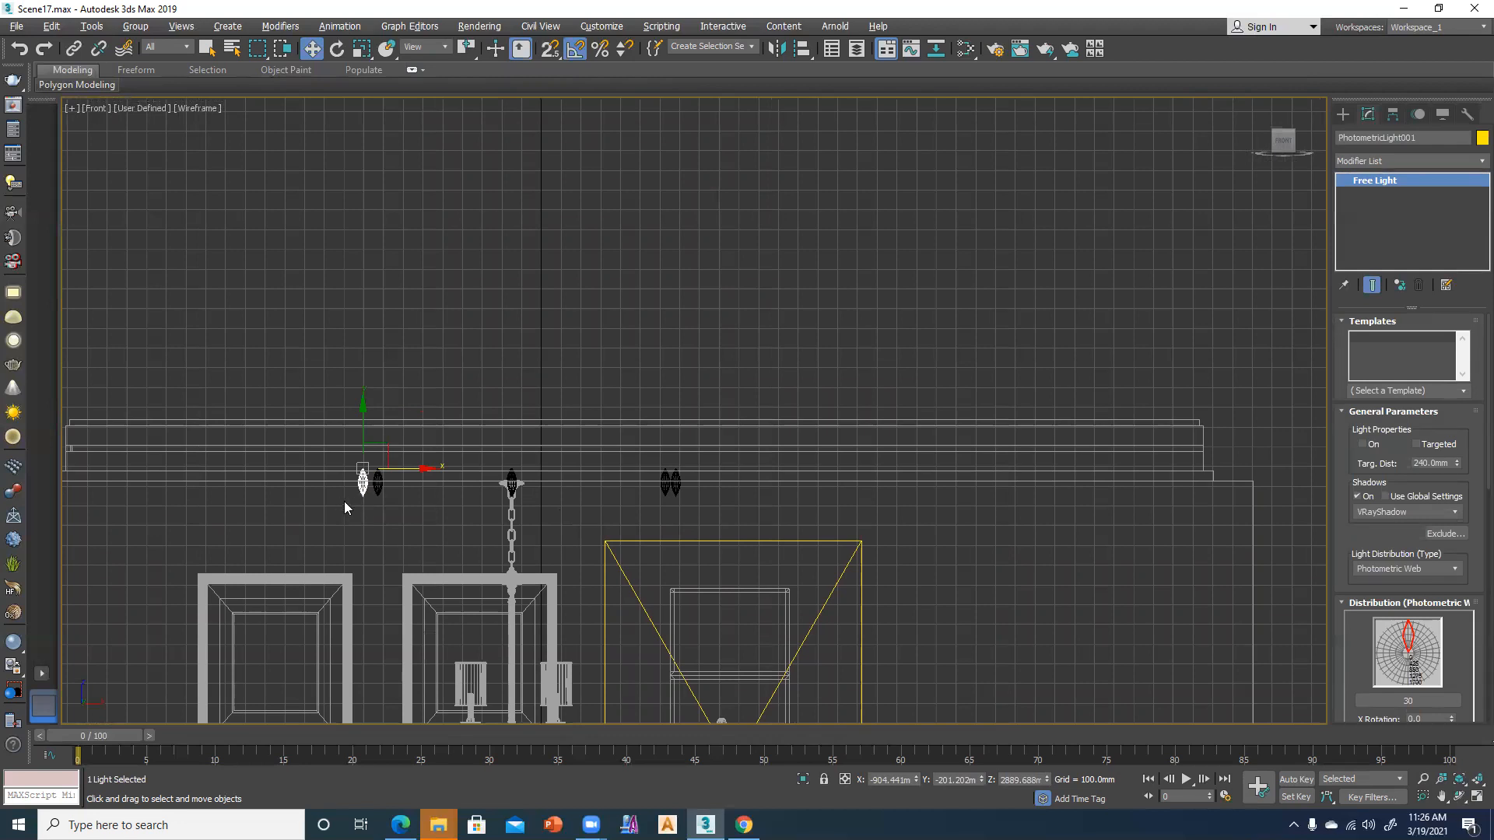
key(Delete)
click(377, 484)
key(Delete)
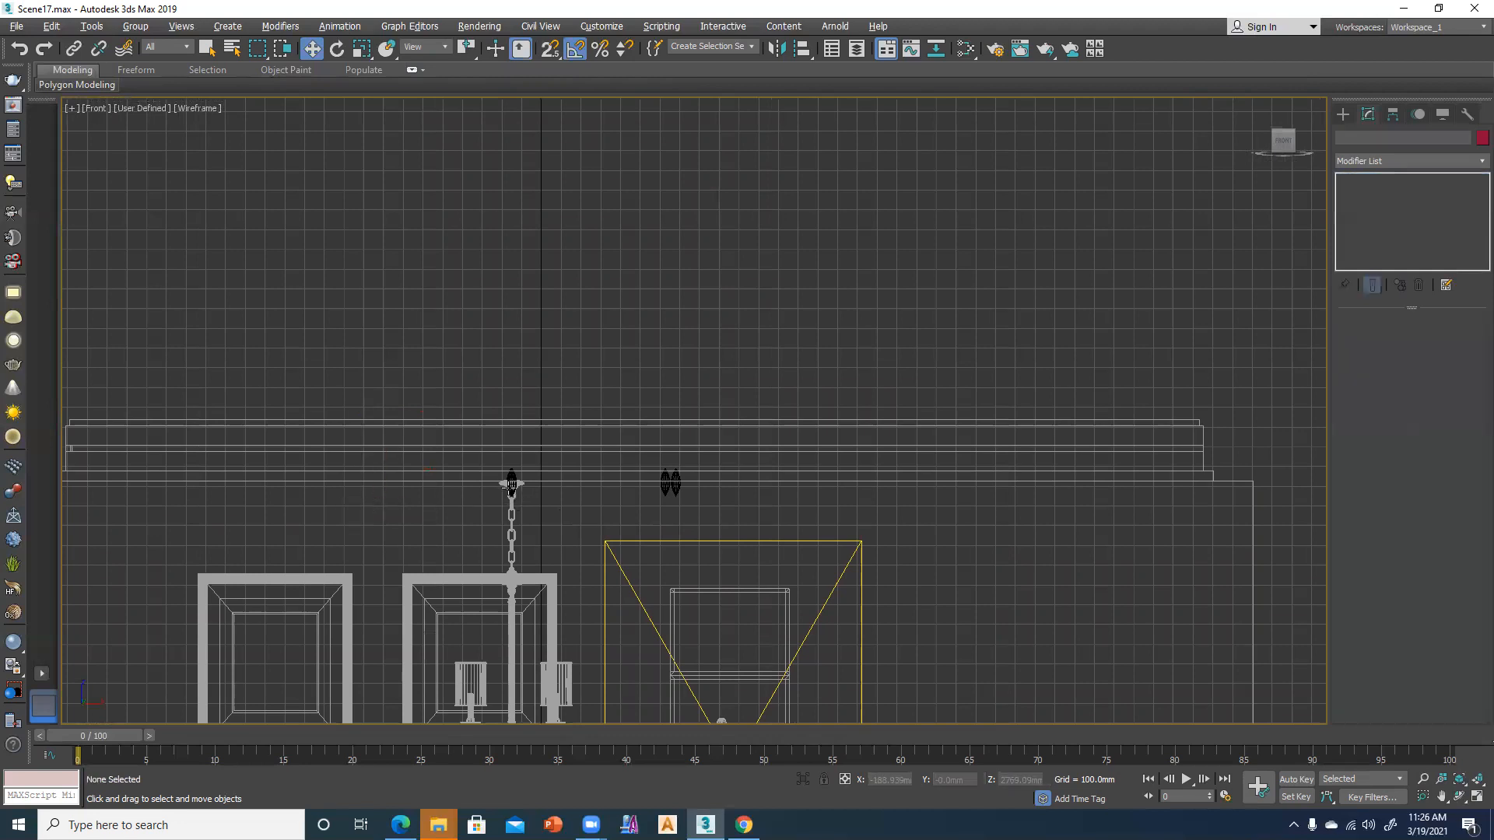
Delete the remaining photometric ceiling lights, at the chandelier's ceiling mount and beside it, in the Front view
click(512, 484)
key(Delete)
click(674, 485)
key(Delete)
click(511, 478)
click(448, 548)
Create a V-Ray sphere light with a radius of about 34 mm on a lamp at the end of the chandelier's outer arm in Top view
key(alt+w)
key(alt+w)
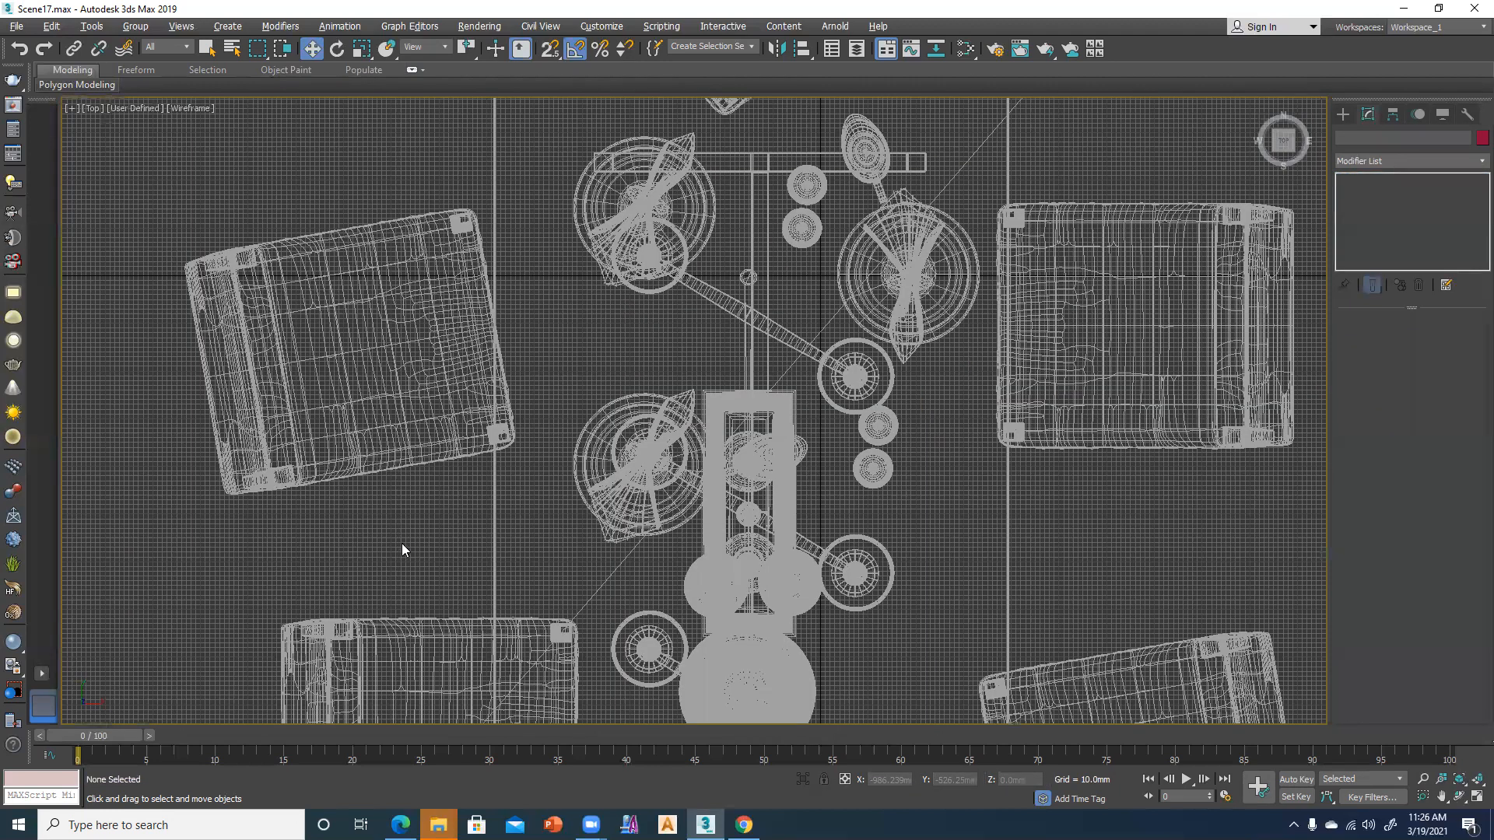
middle_drag(530, 543, 339, 548)
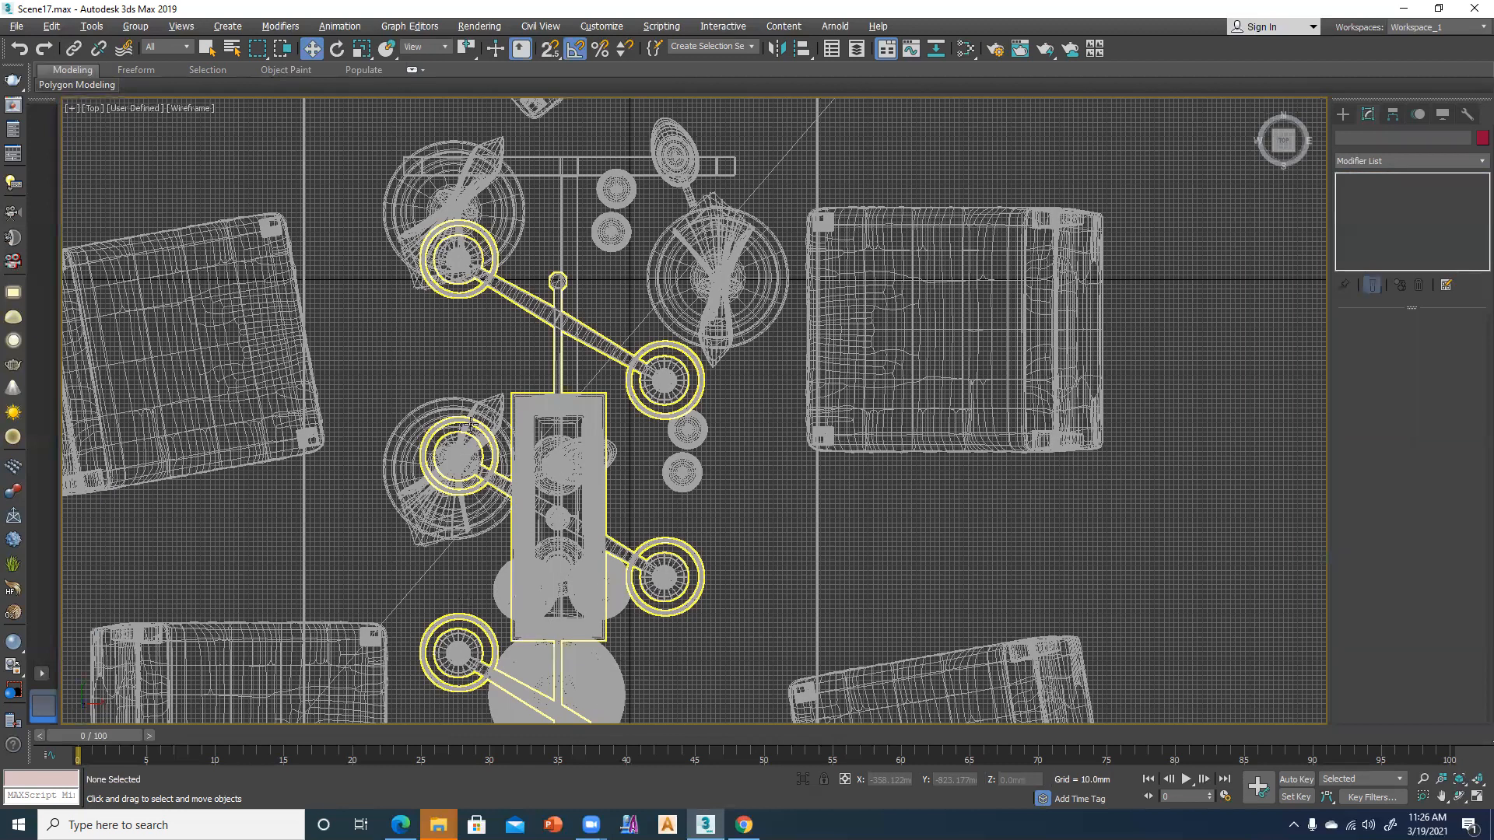
scroll(505, 489, down, 2)
scroll(505, 488, down, 1)
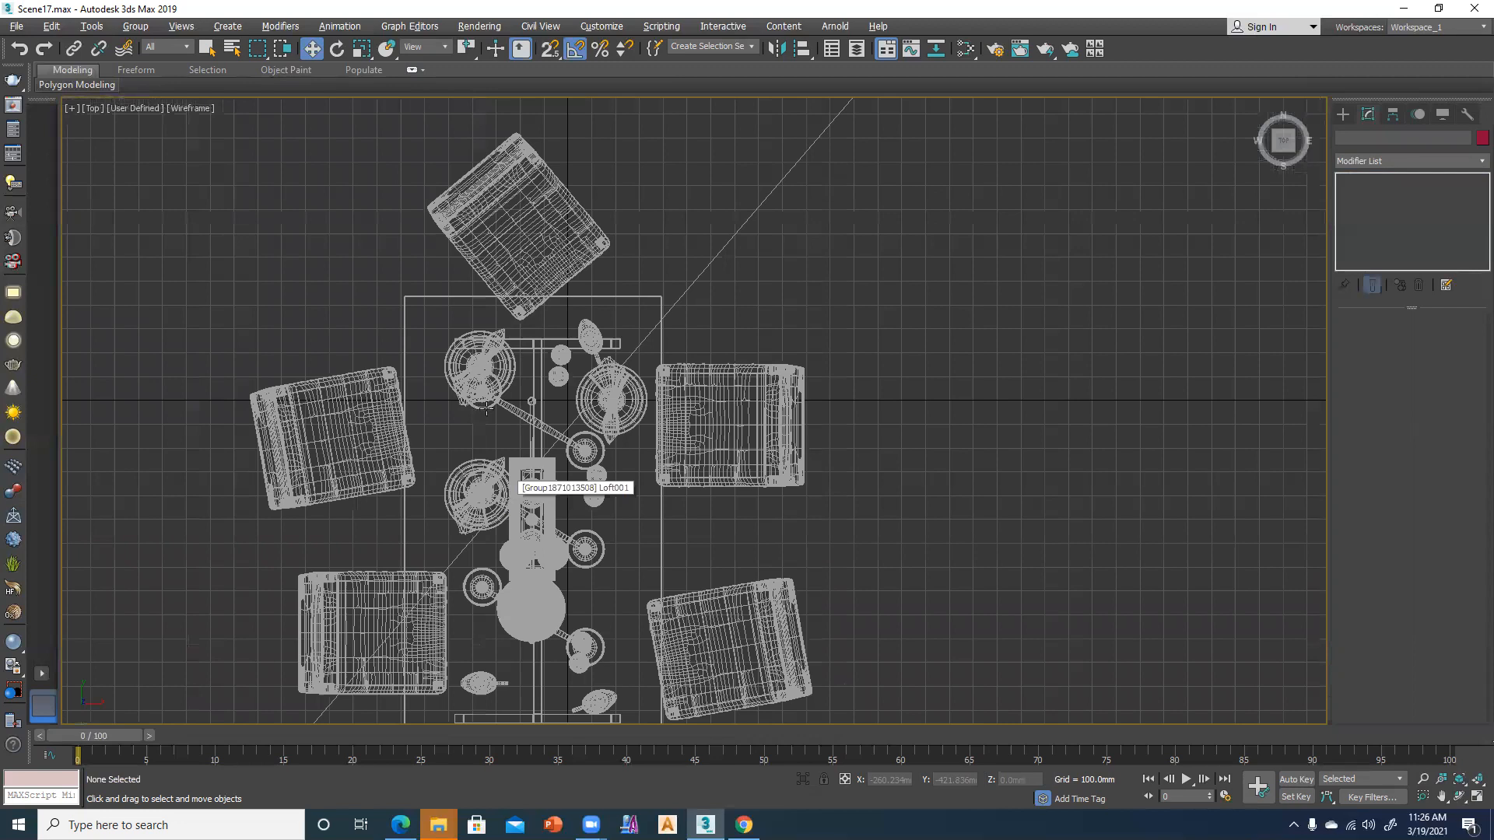
scroll(476, 410, up, 1)
click(482, 400)
scroll(484, 403, up, 2)
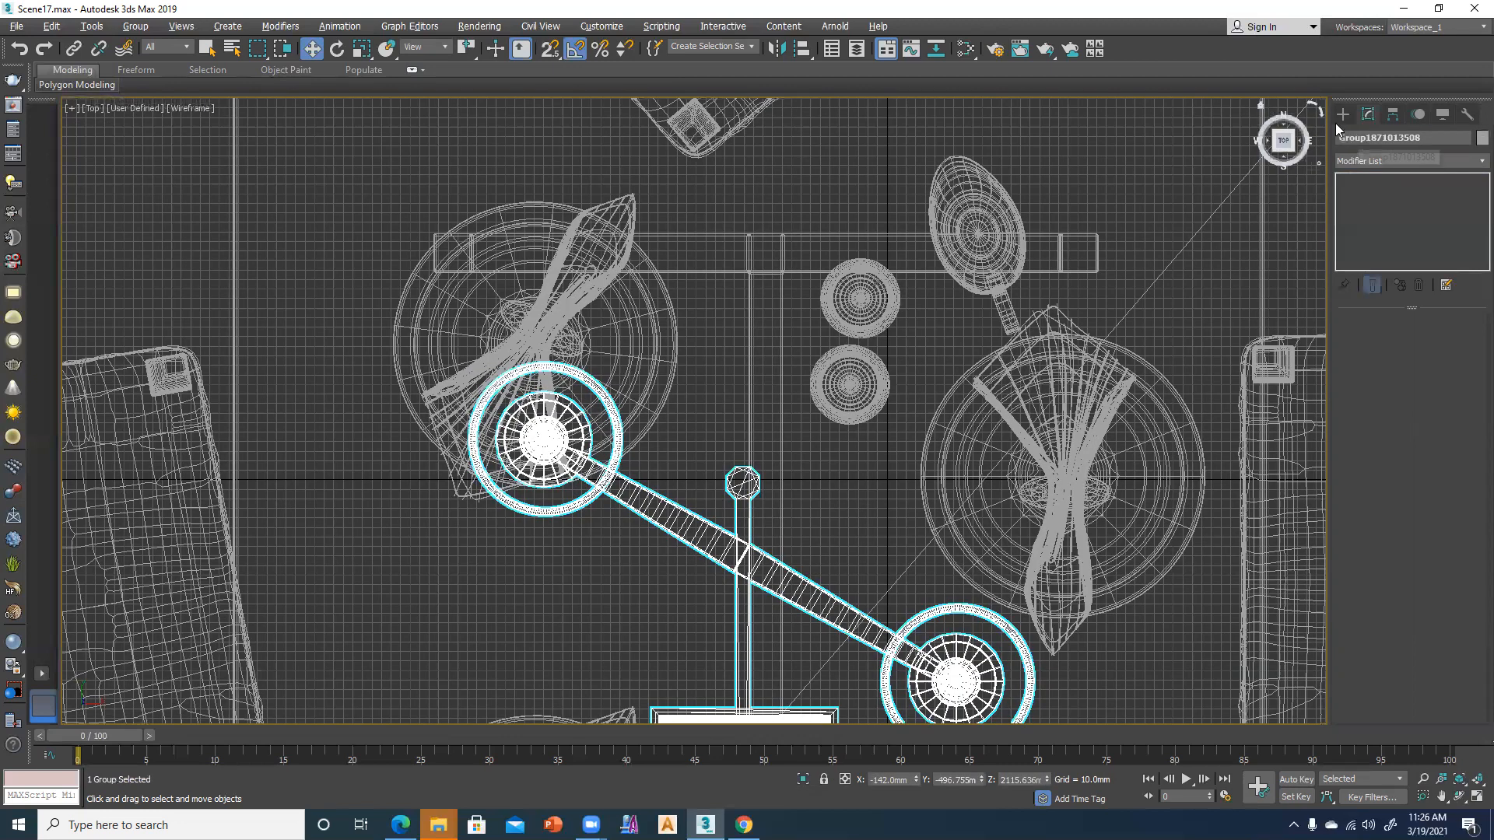
click(1343, 113)
click(1379, 208)
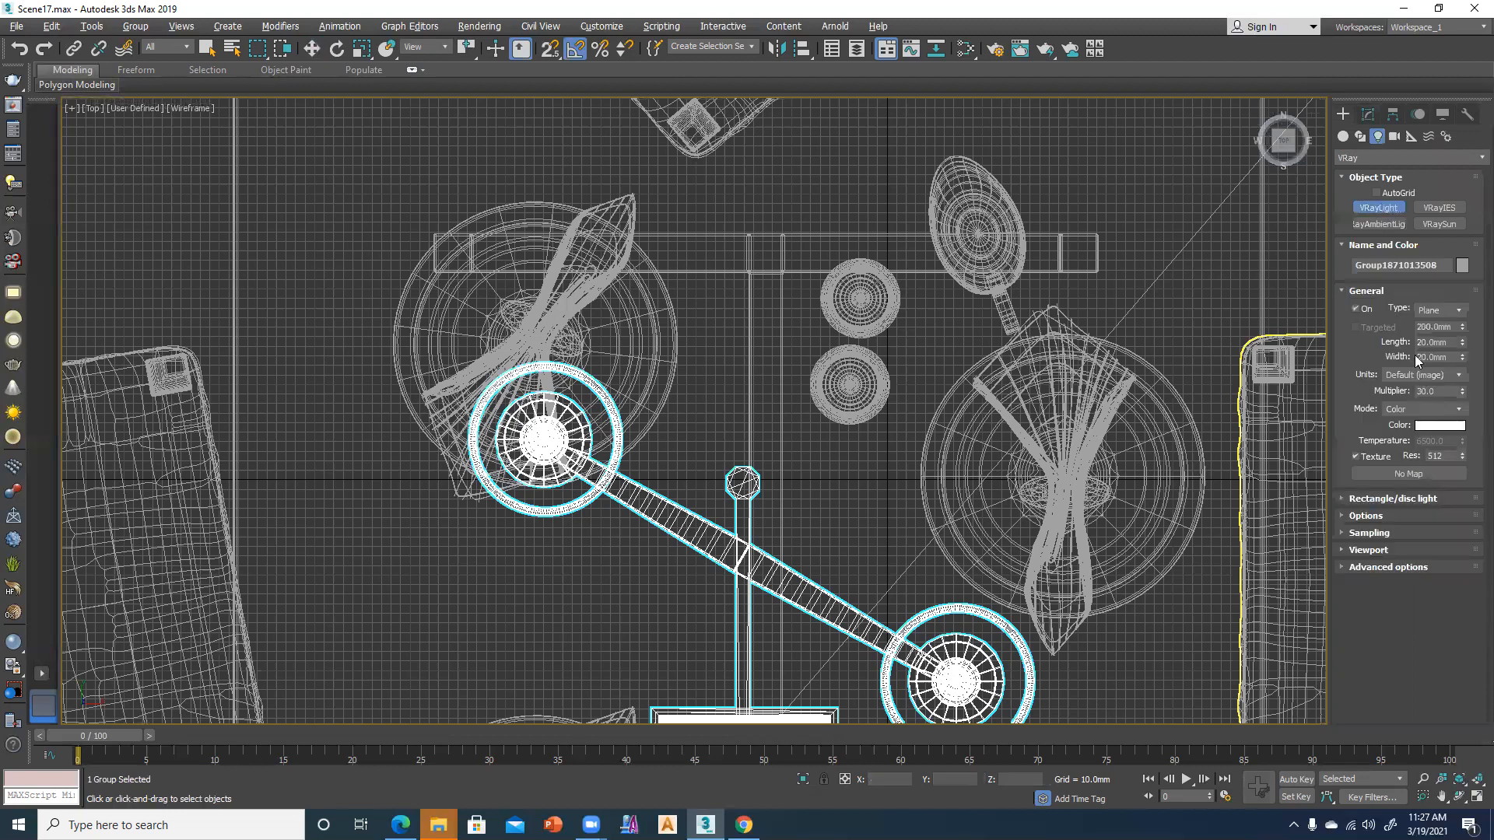
click(1437, 309)
click(1431, 344)
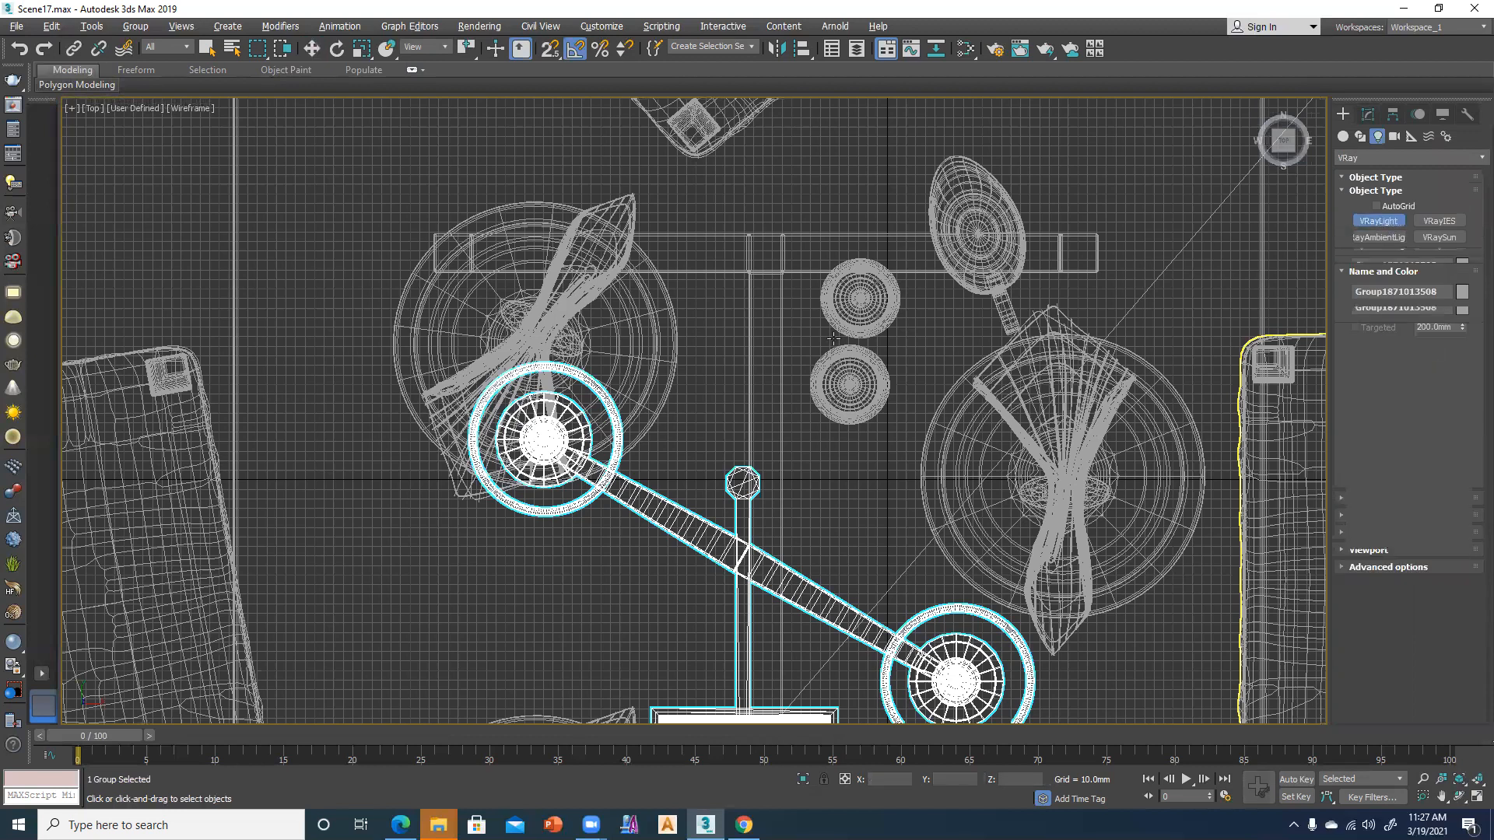
drag(543, 439, 564, 463)
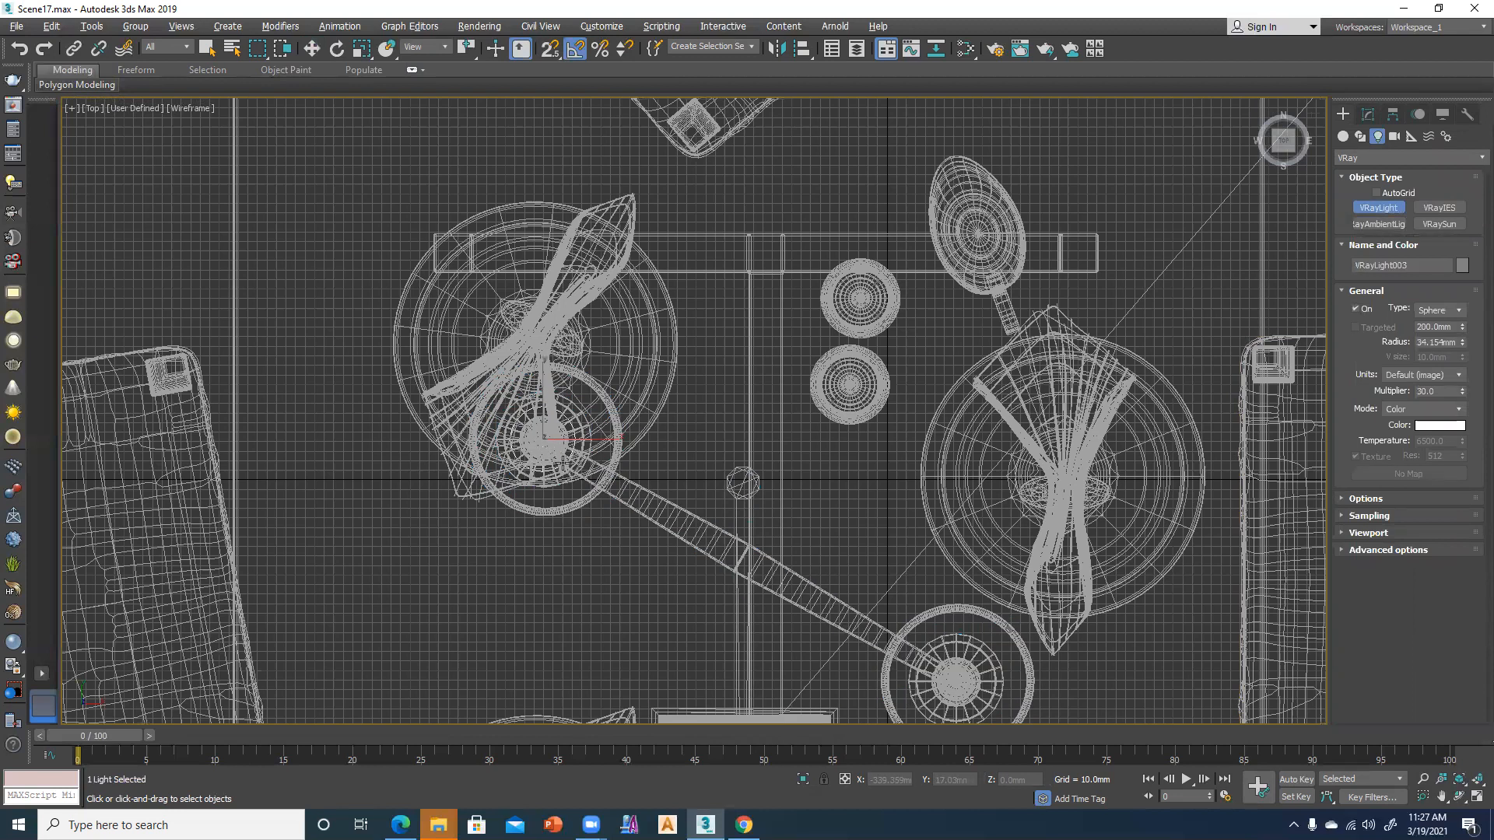
Raise the sphere light in a maximized Front view until it sits inside the chandelier lampshade, at a height of about 1788 mm
key(w)
key(alt+w)
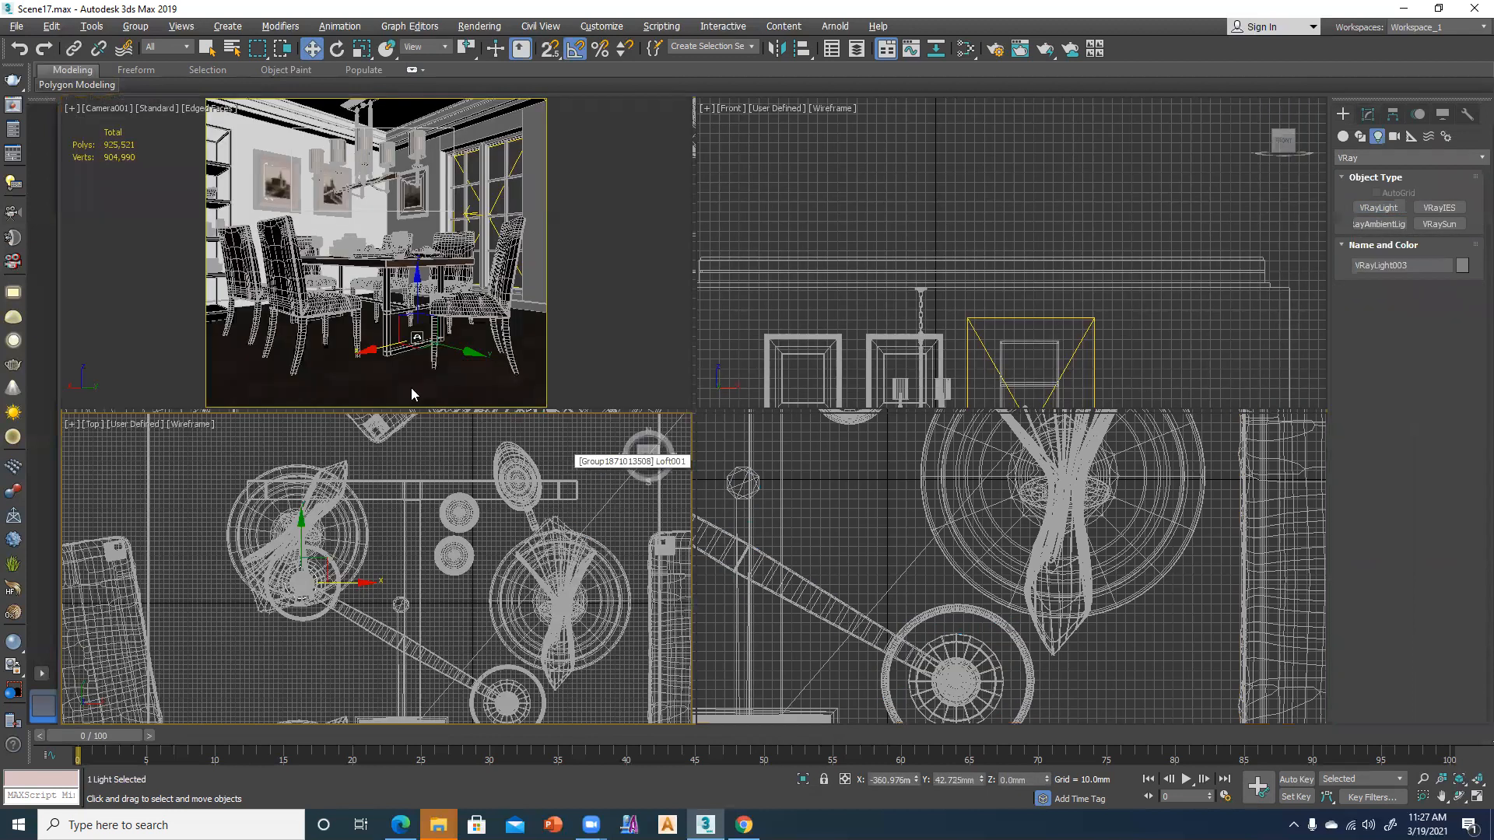
right_click(831, 330)
key(alt+w)
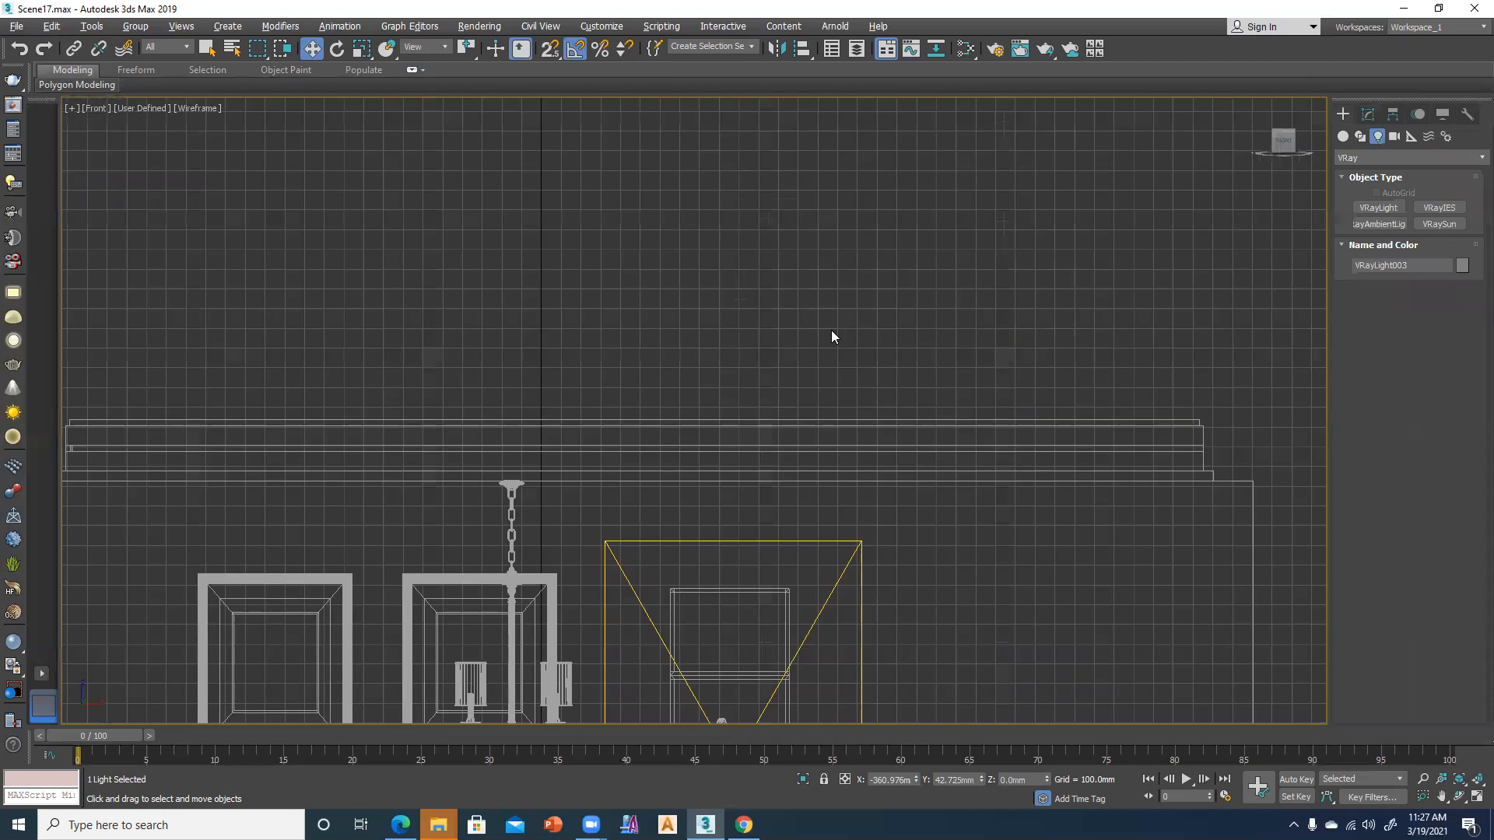
key(z)
scroll(728, 500, down, 3)
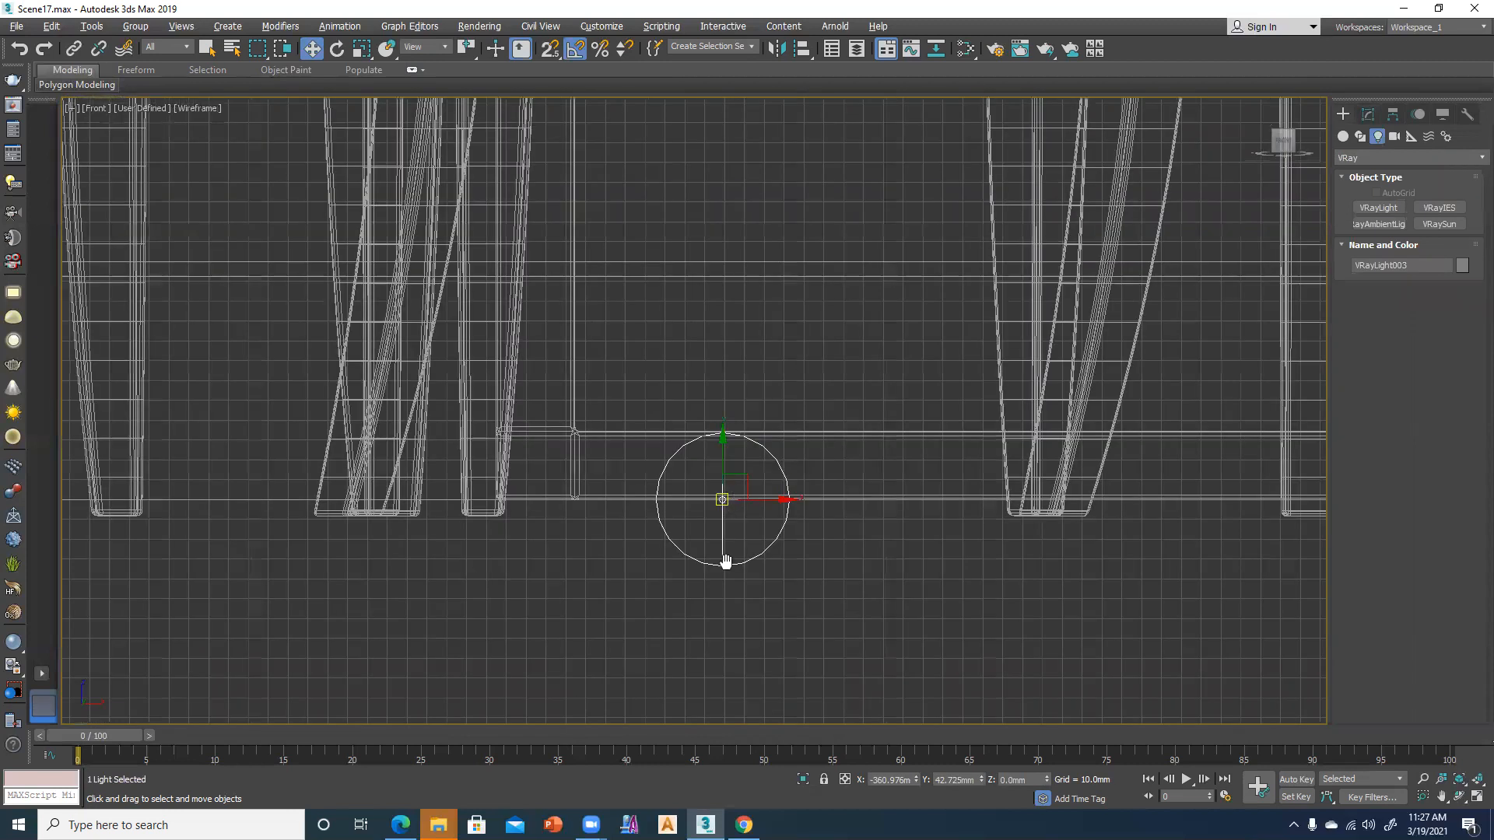
scroll(724, 506, down, 5)
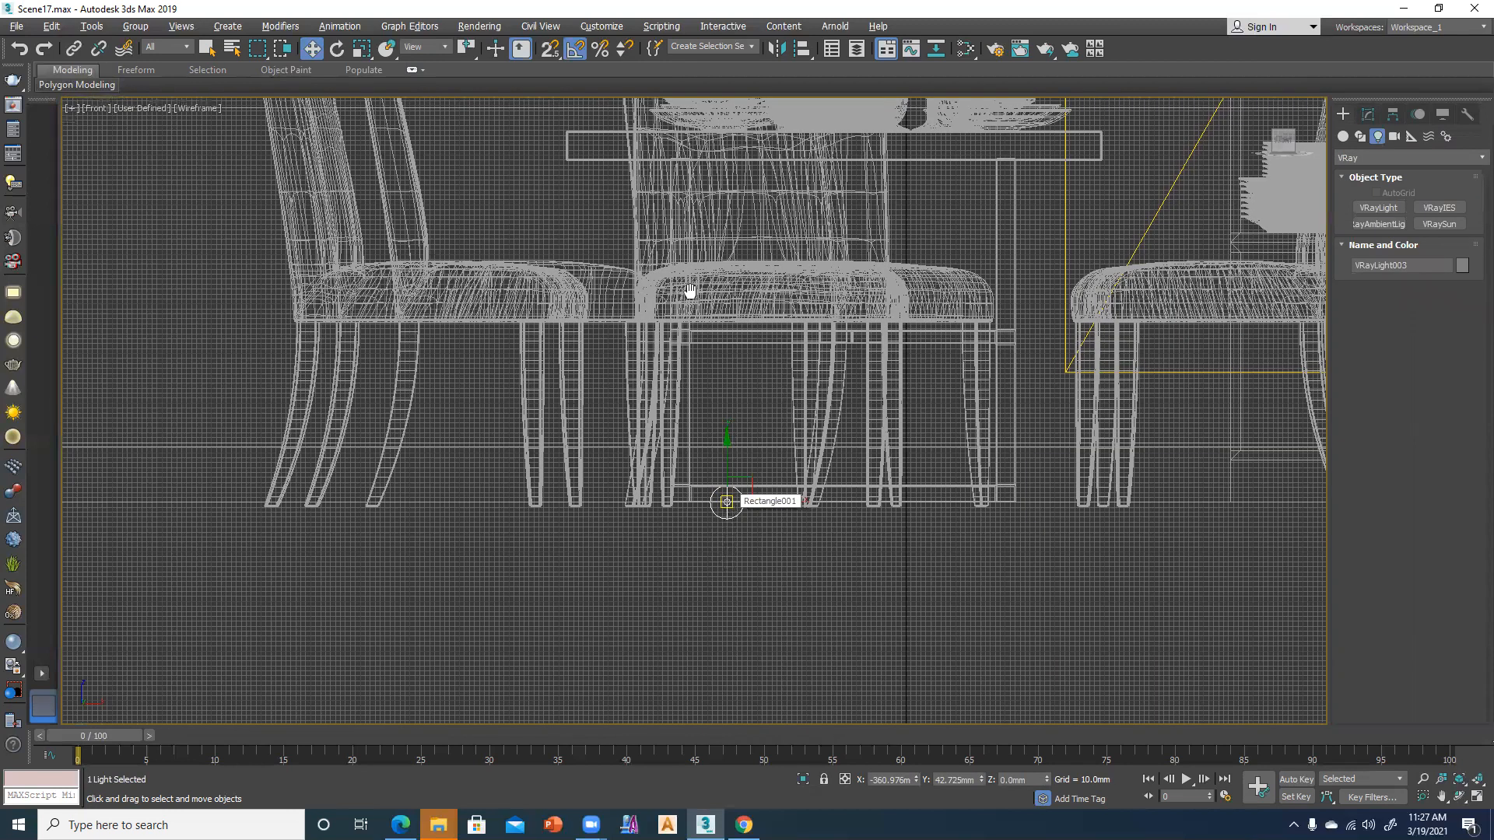
scroll(722, 478, down, 3)
drag(721, 476, 717, 193)
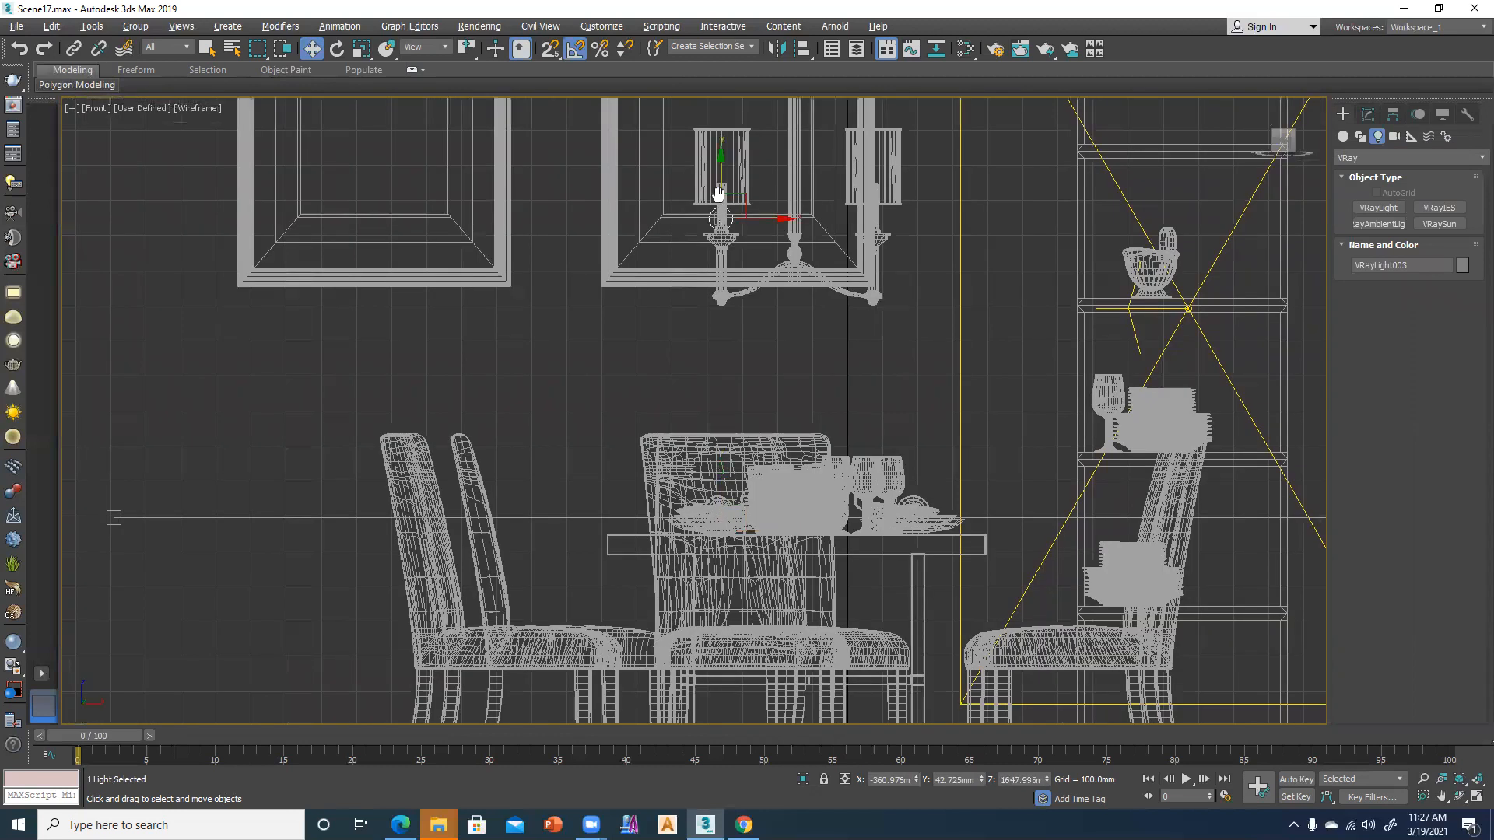
middle_drag(718, 195, 718, 396)
drag(720, 359, 724, 310)
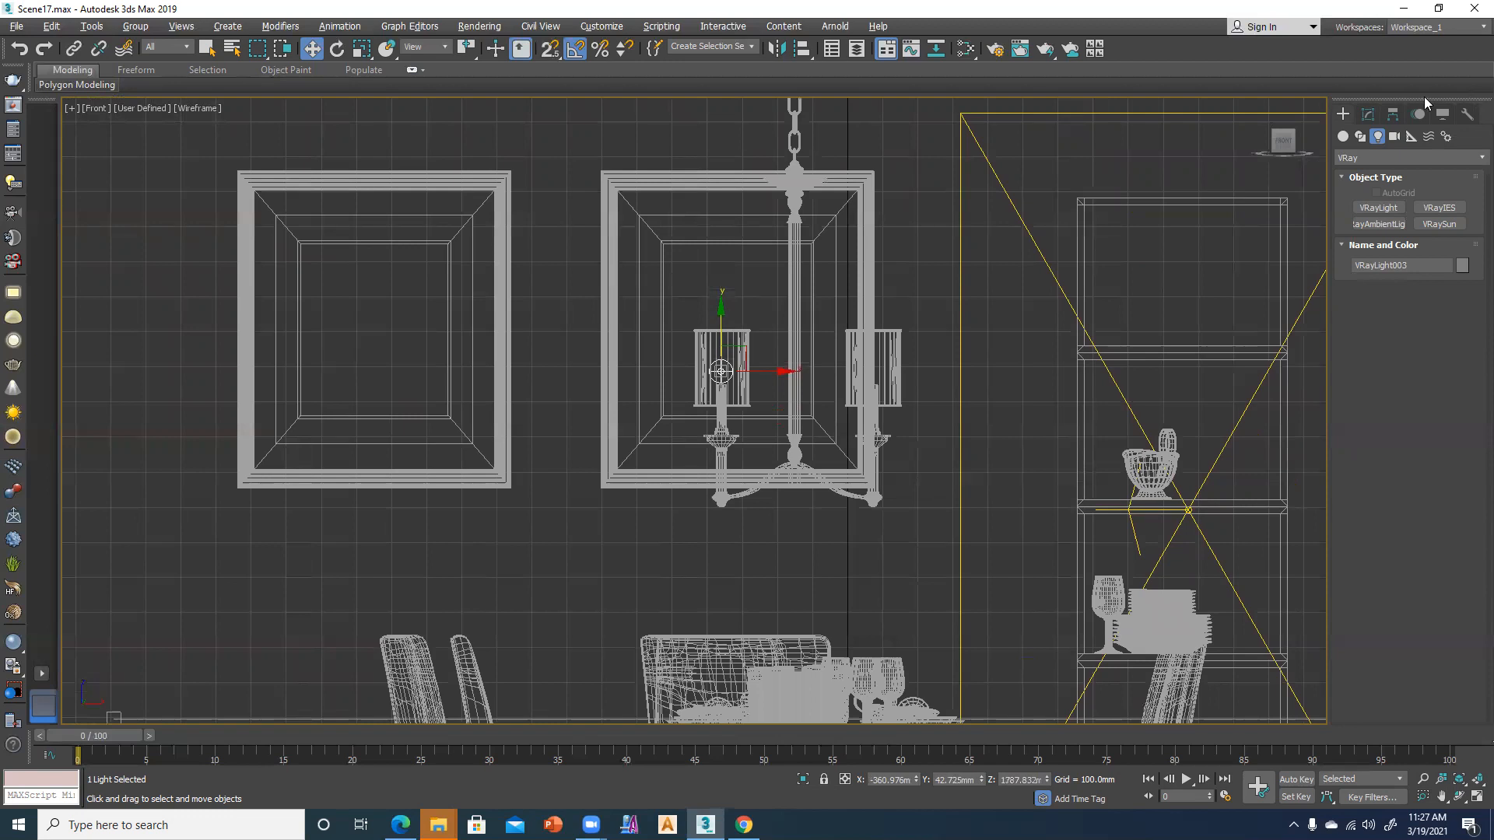
Set the sphere light's color to RGB 255, 147, 94 and make the light invisible
click(1367, 114)
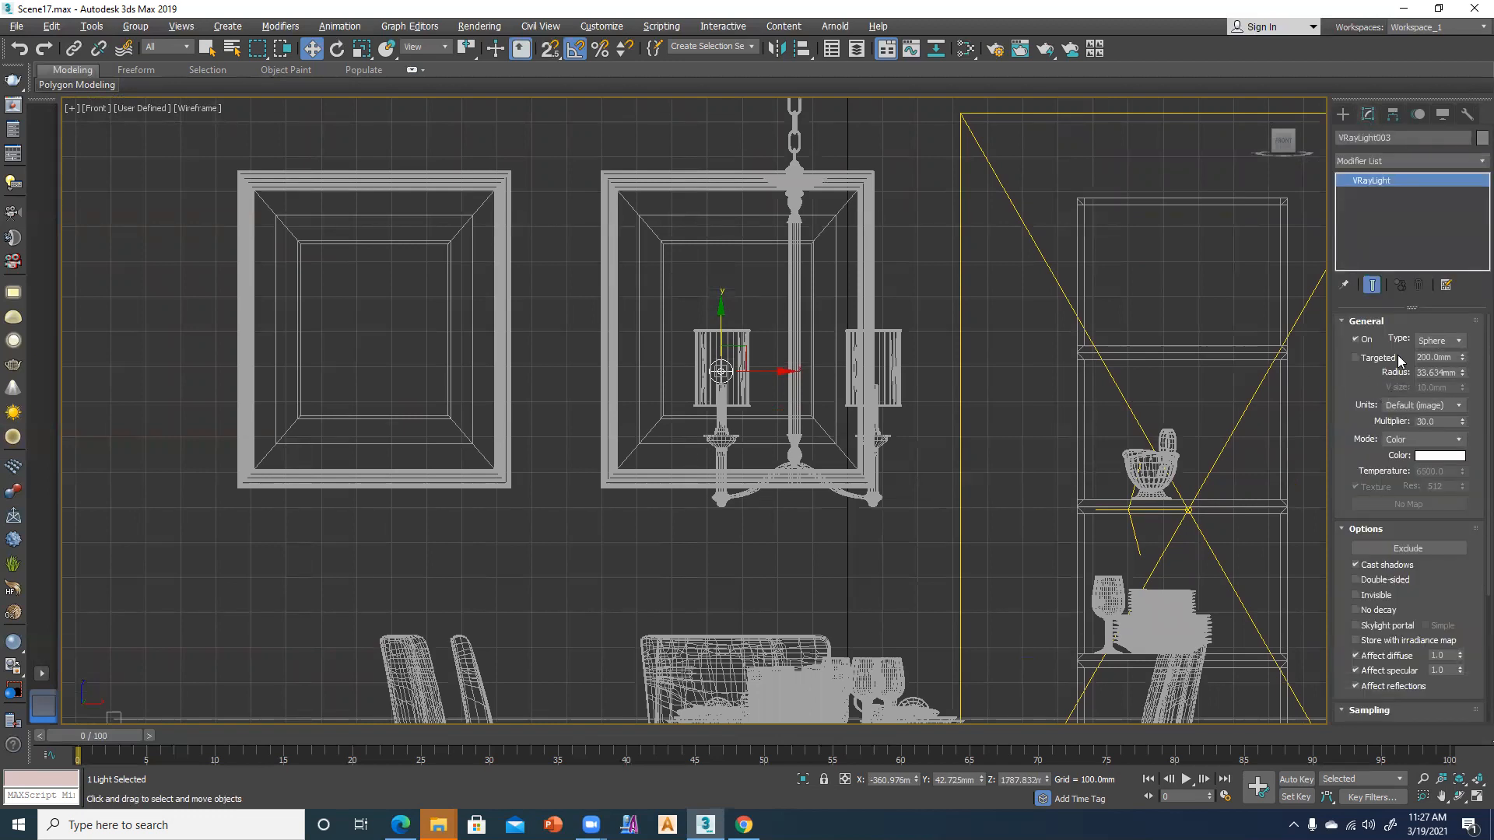
click(1370, 358)
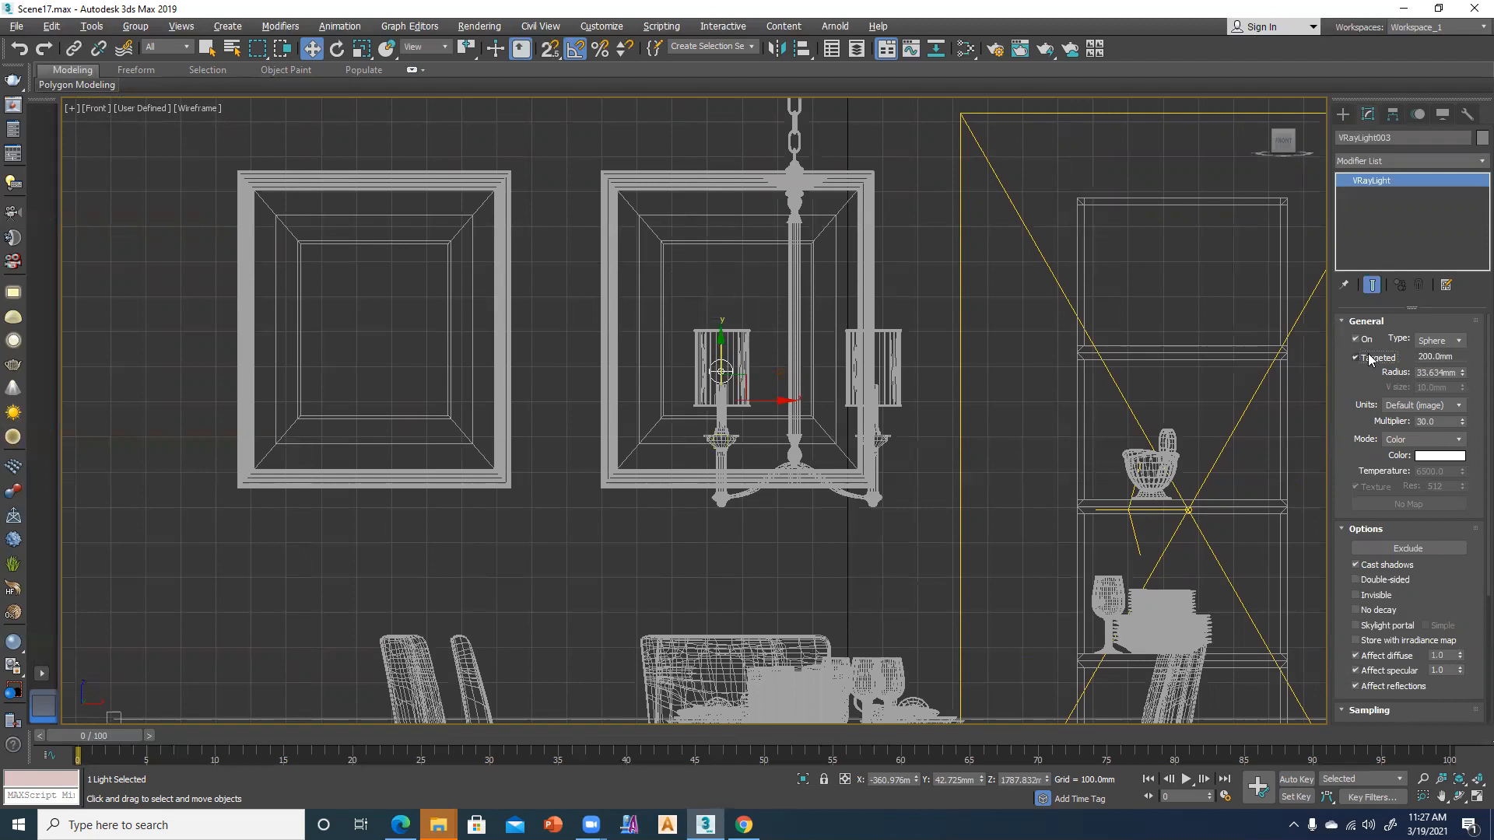
click(1368, 357)
click(1444, 420)
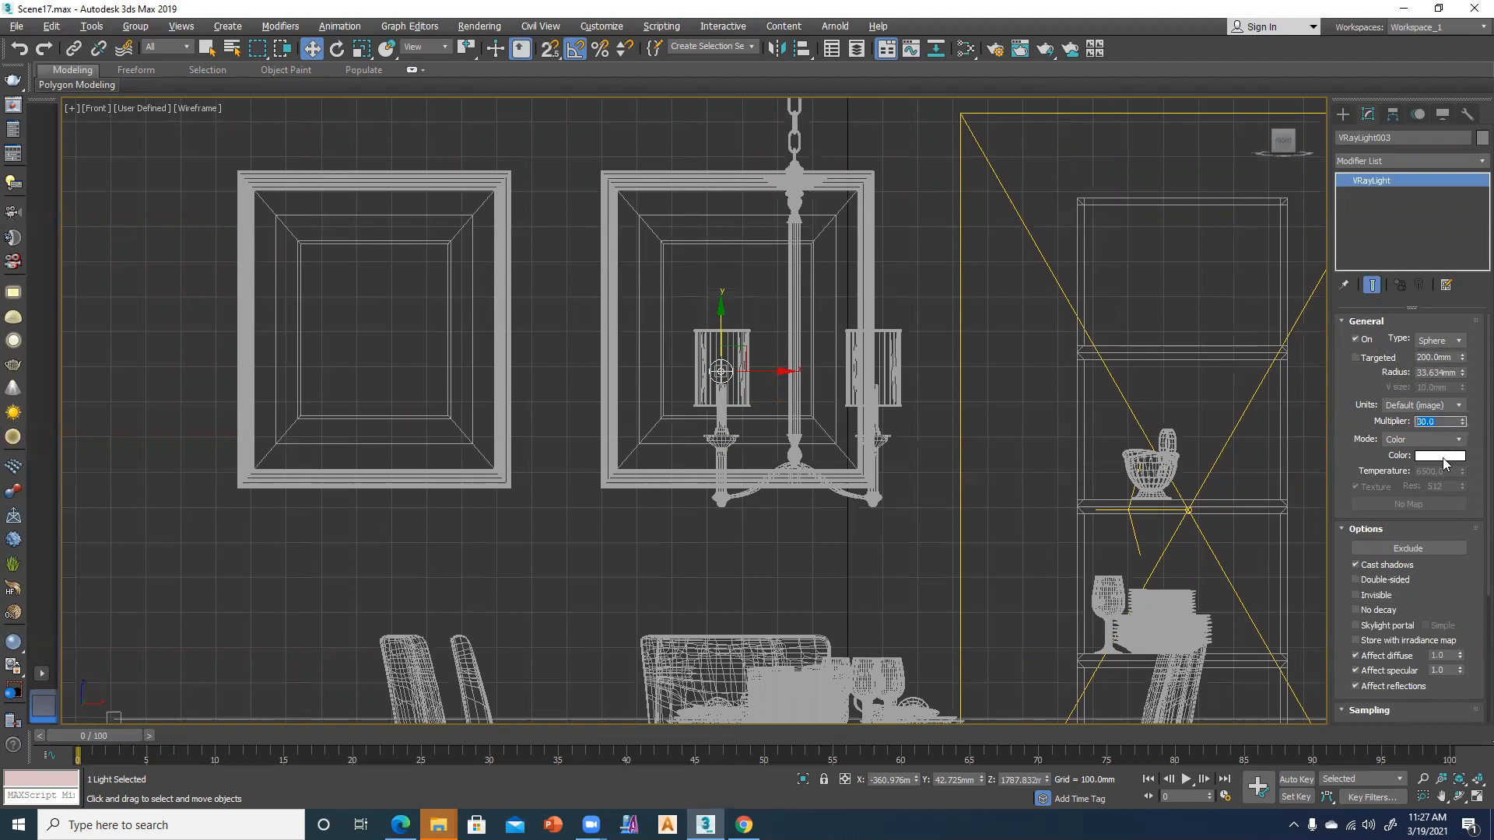
click(1442, 457)
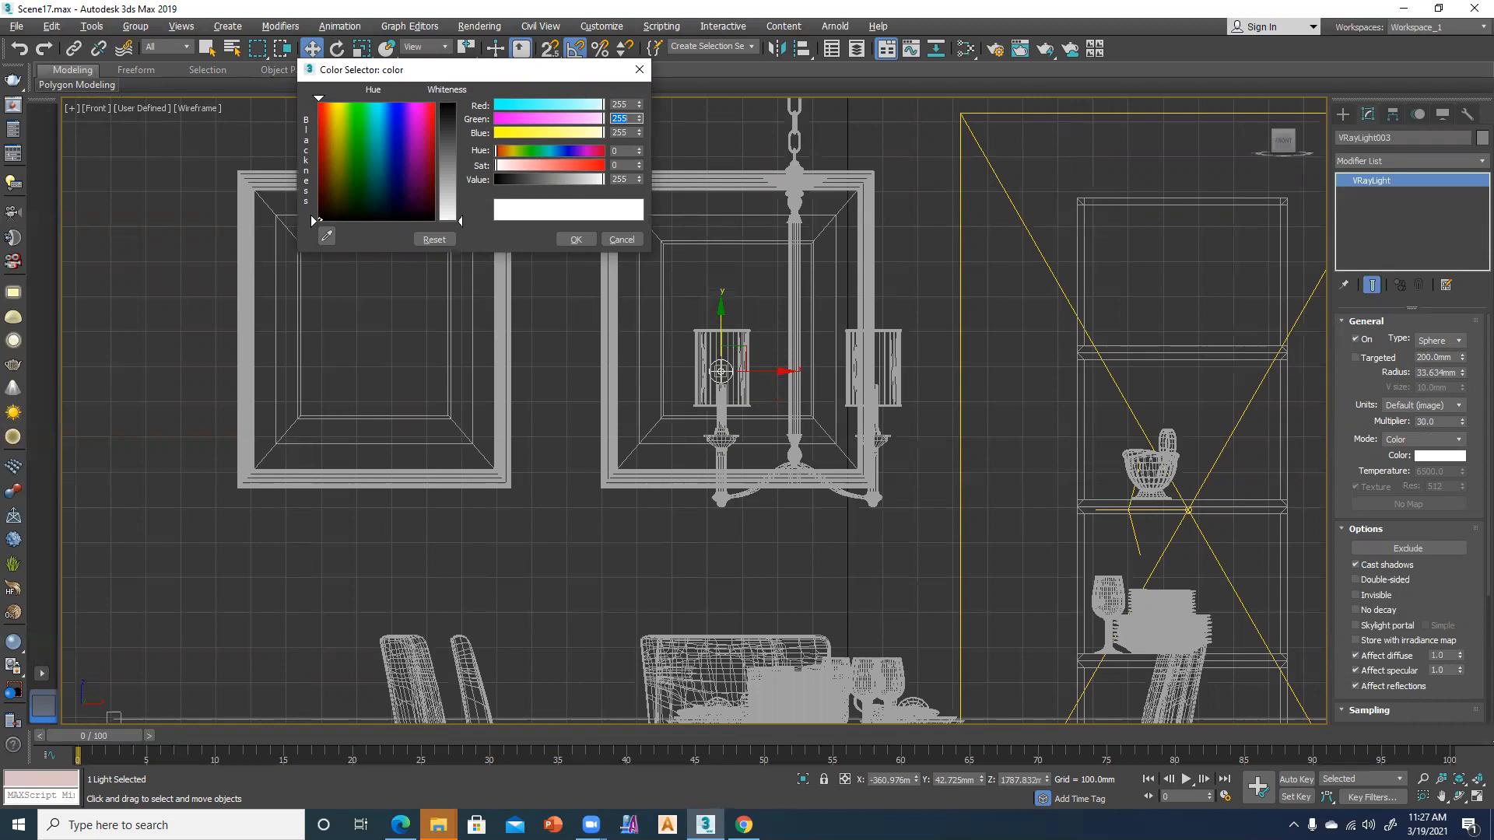
key(Tab)
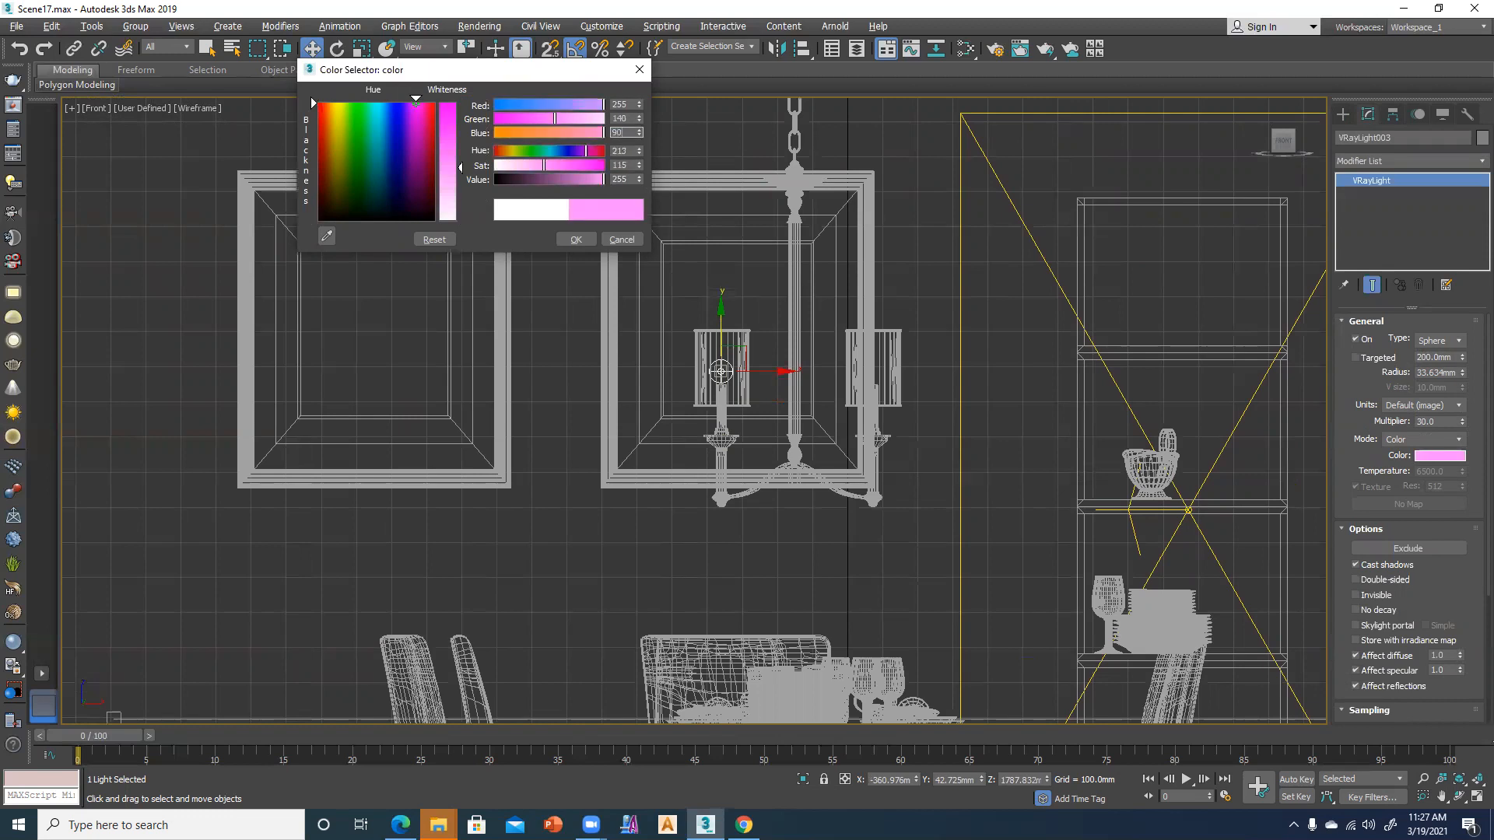
key(Tab)
drag(627, 118, 593, 120)
text(147)
key(Tab)
text(94)
key(Tab)
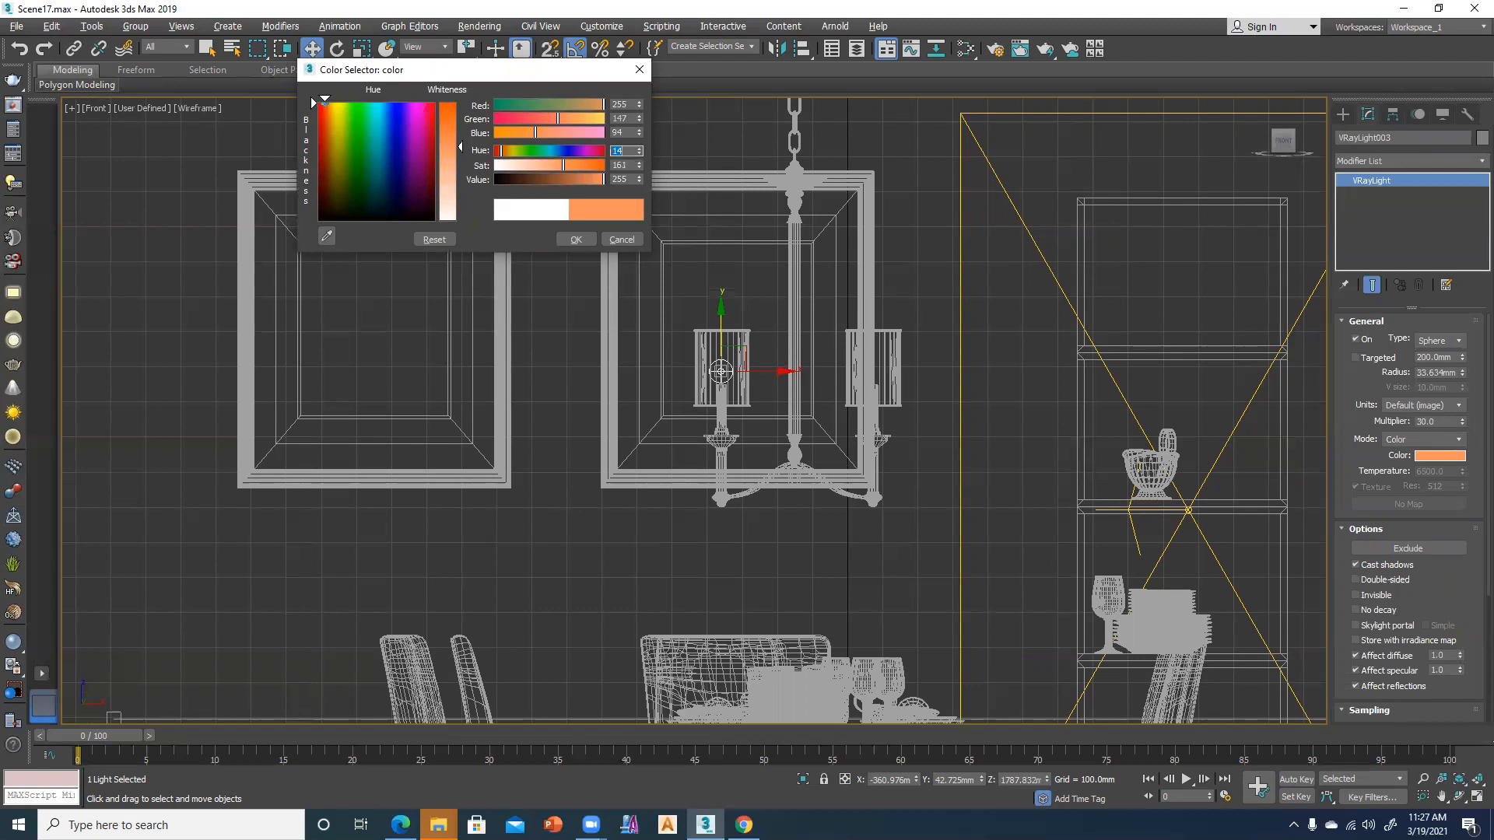
click(574, 240)
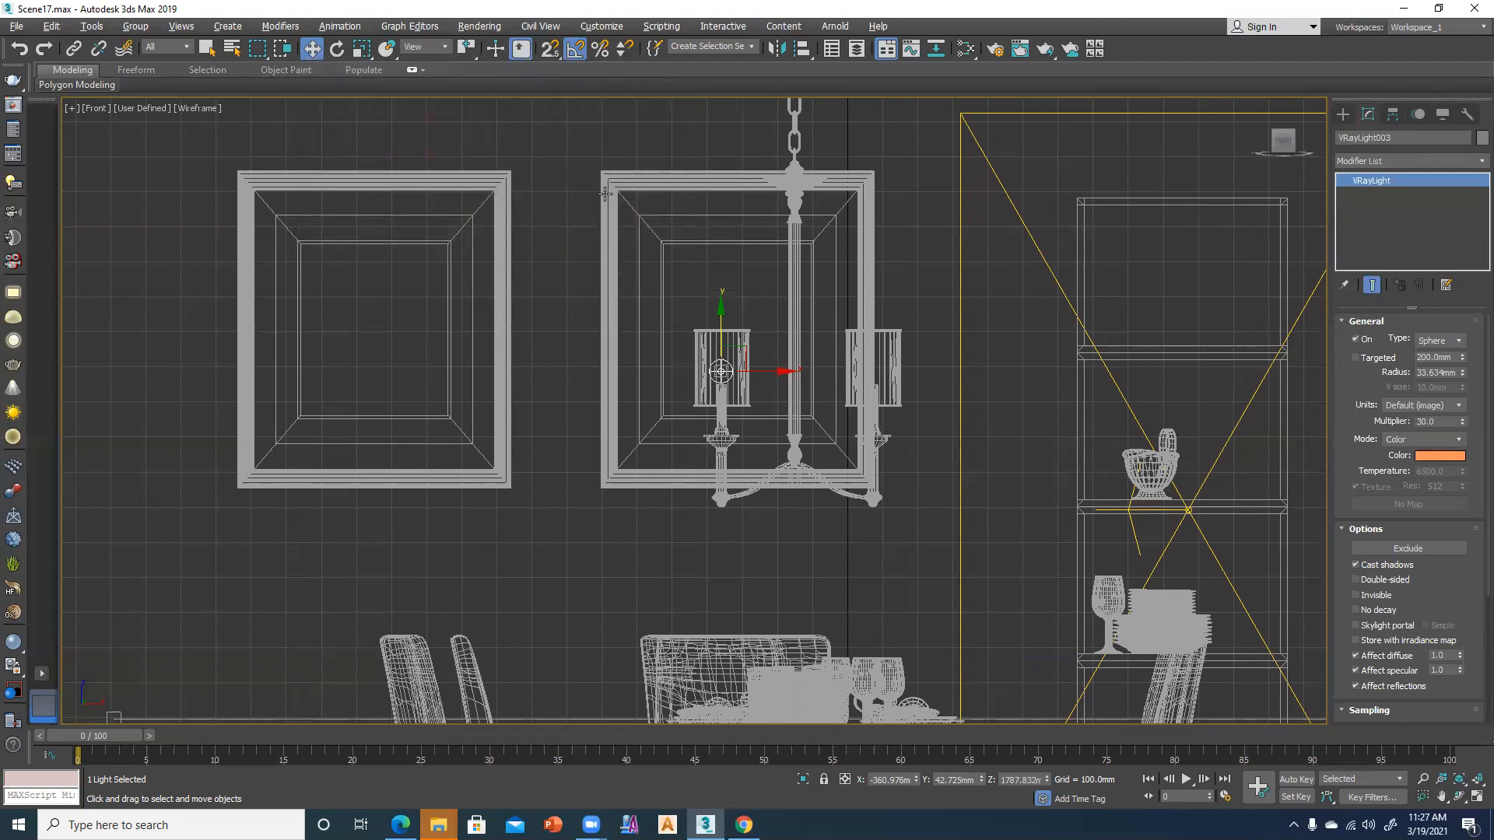
key(alt+w)
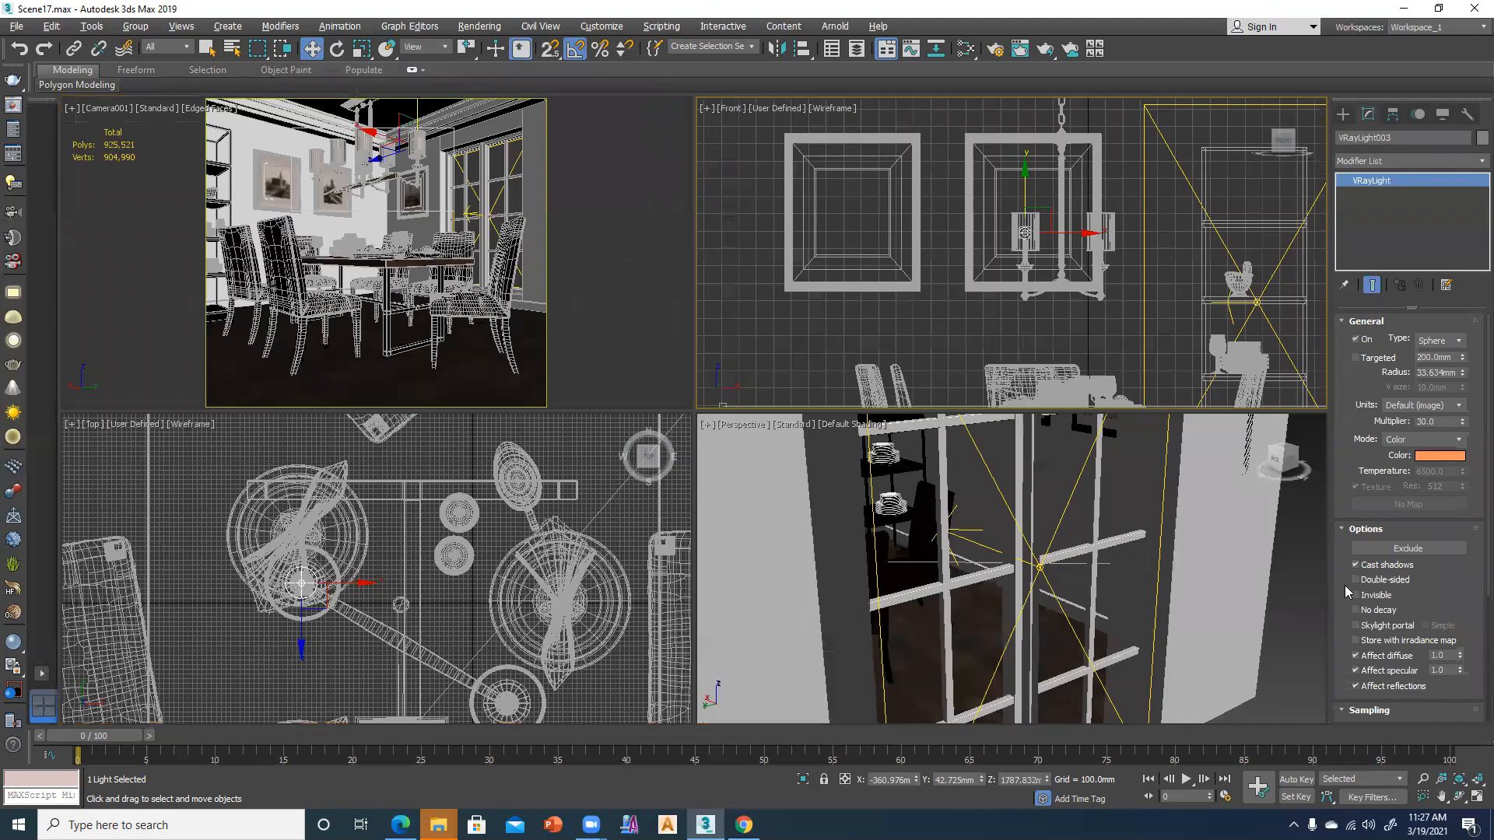
click(1376, 596)
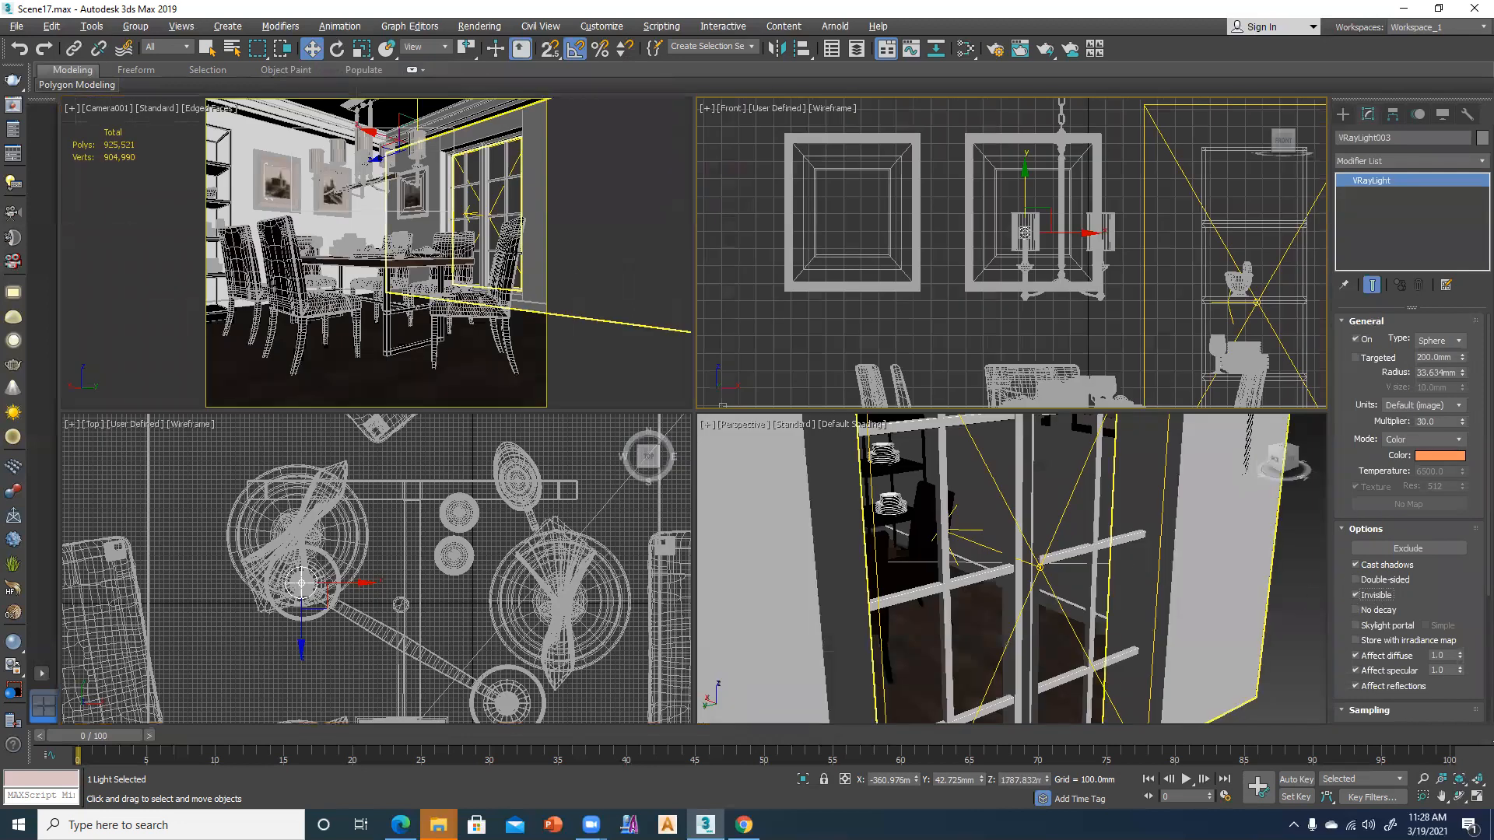
Copy the sphere light in Top view and center the copy on the lamp at the other end of the same chandelier arm
key(alt+w)
key(alt+w)
key(alt+w)
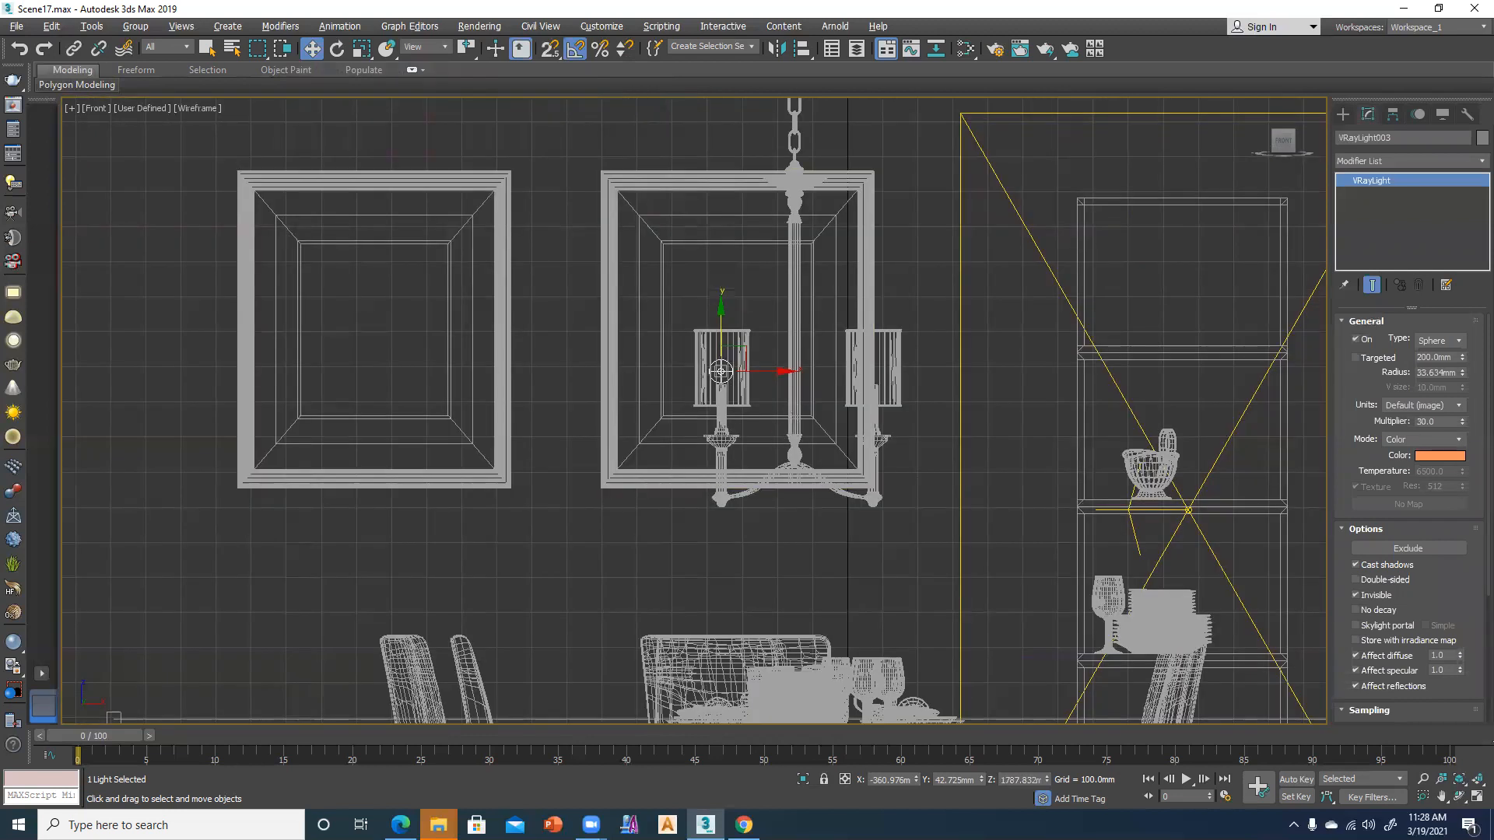
scroll(790, 403, up, 3)
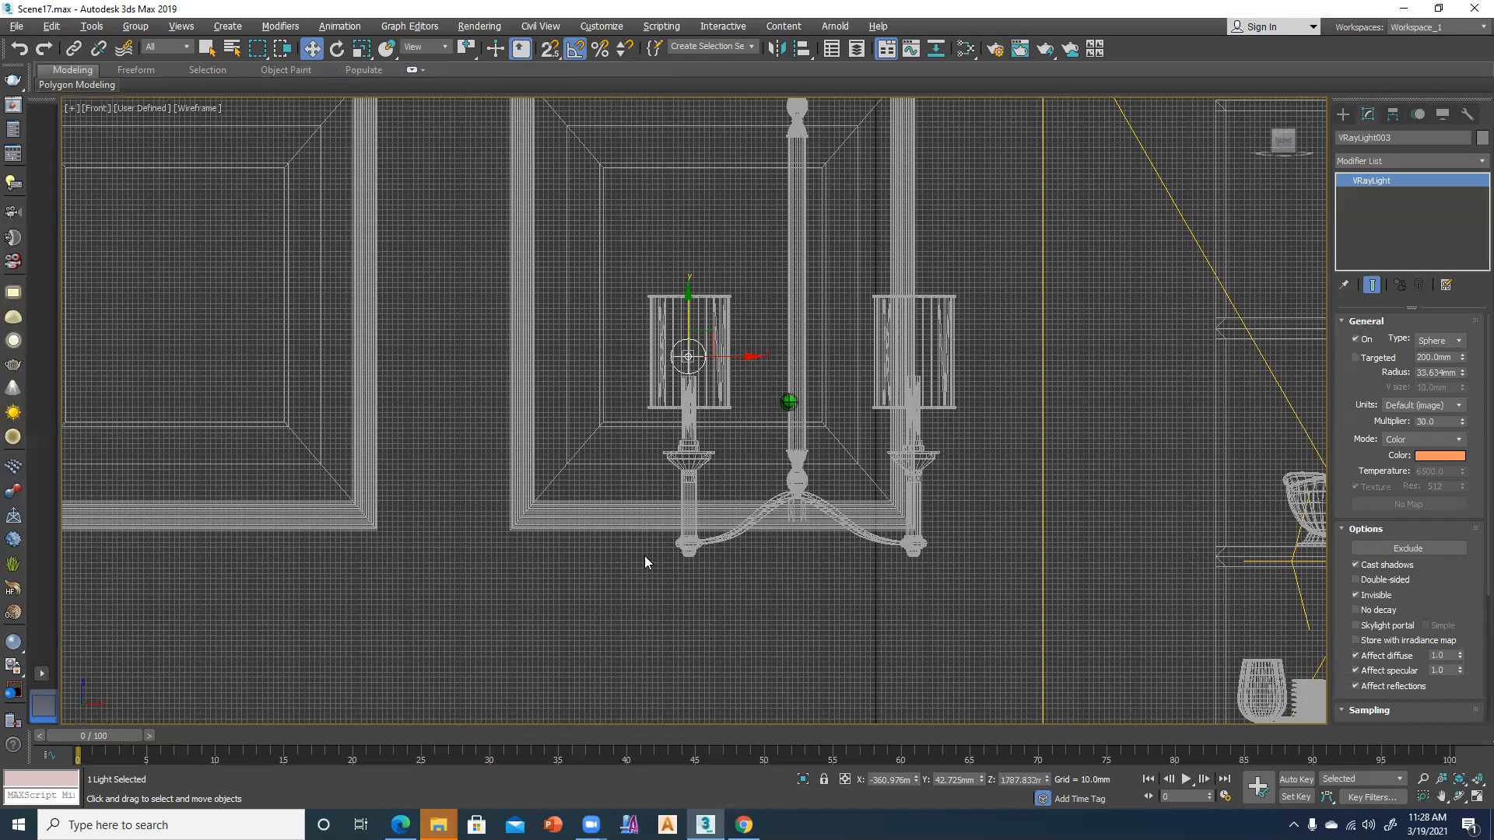
key(t)
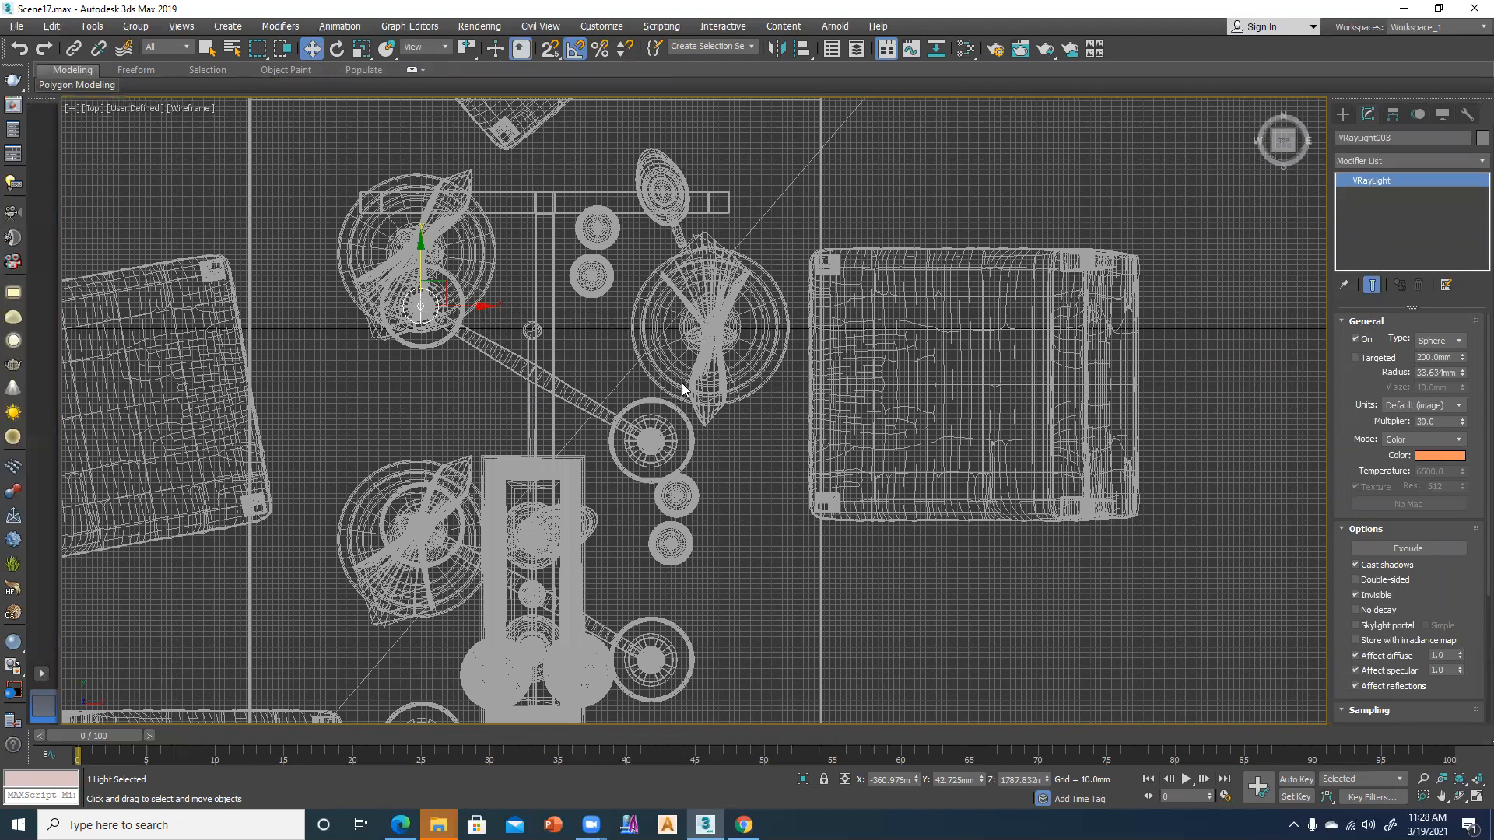
shift+drag(454, 306, 682, 382)
click(748, 478)
drag(648, 252, 668, 446)
key(z)
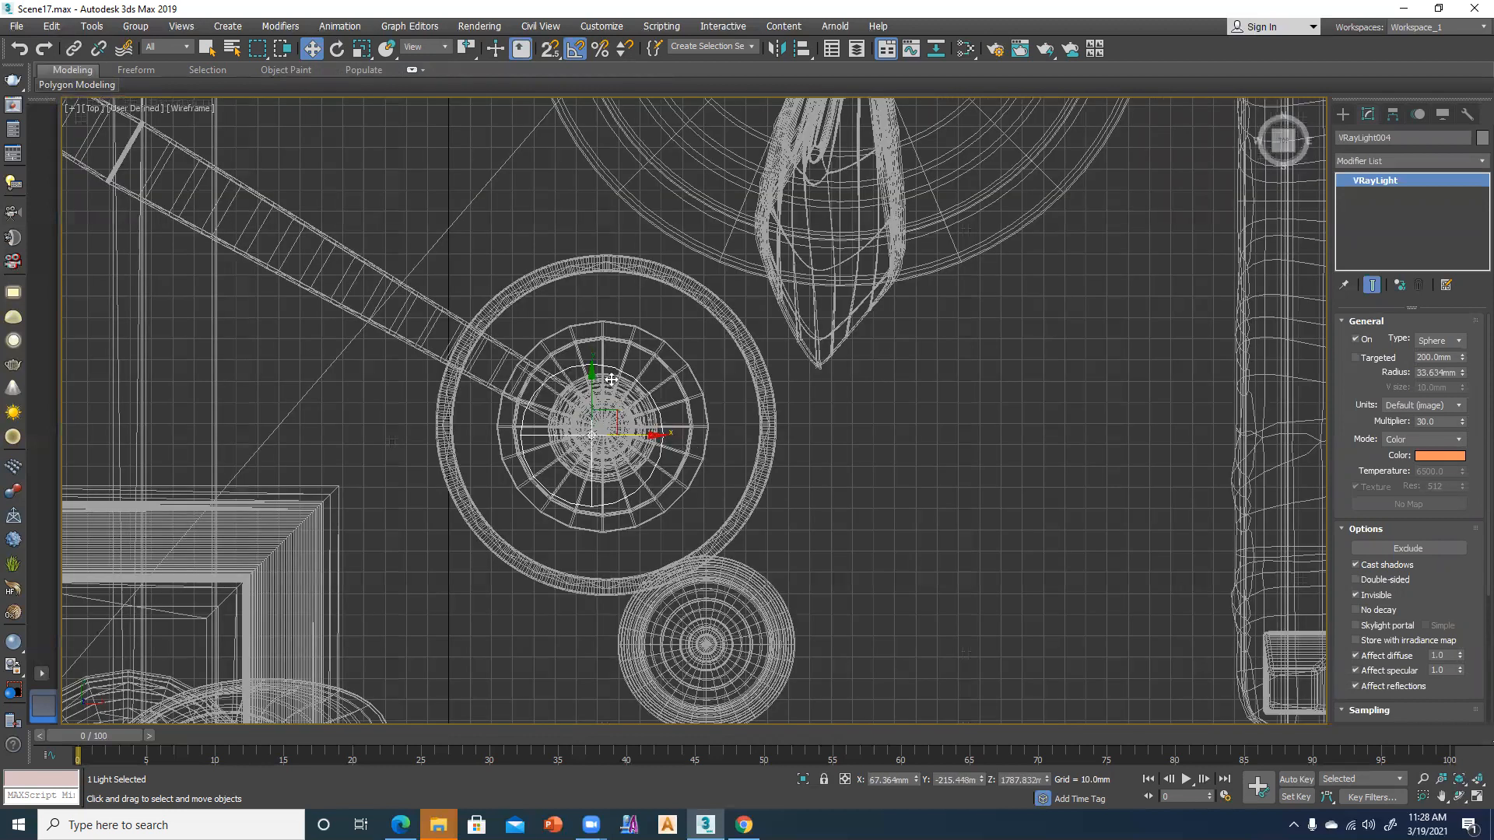
drag(662, 419, 670, 410)
Copy the pair of sphere lights onto the lamps of the chandelier's other two arms, and deselect them in the Front view
scroll(667, 405, down, 3)
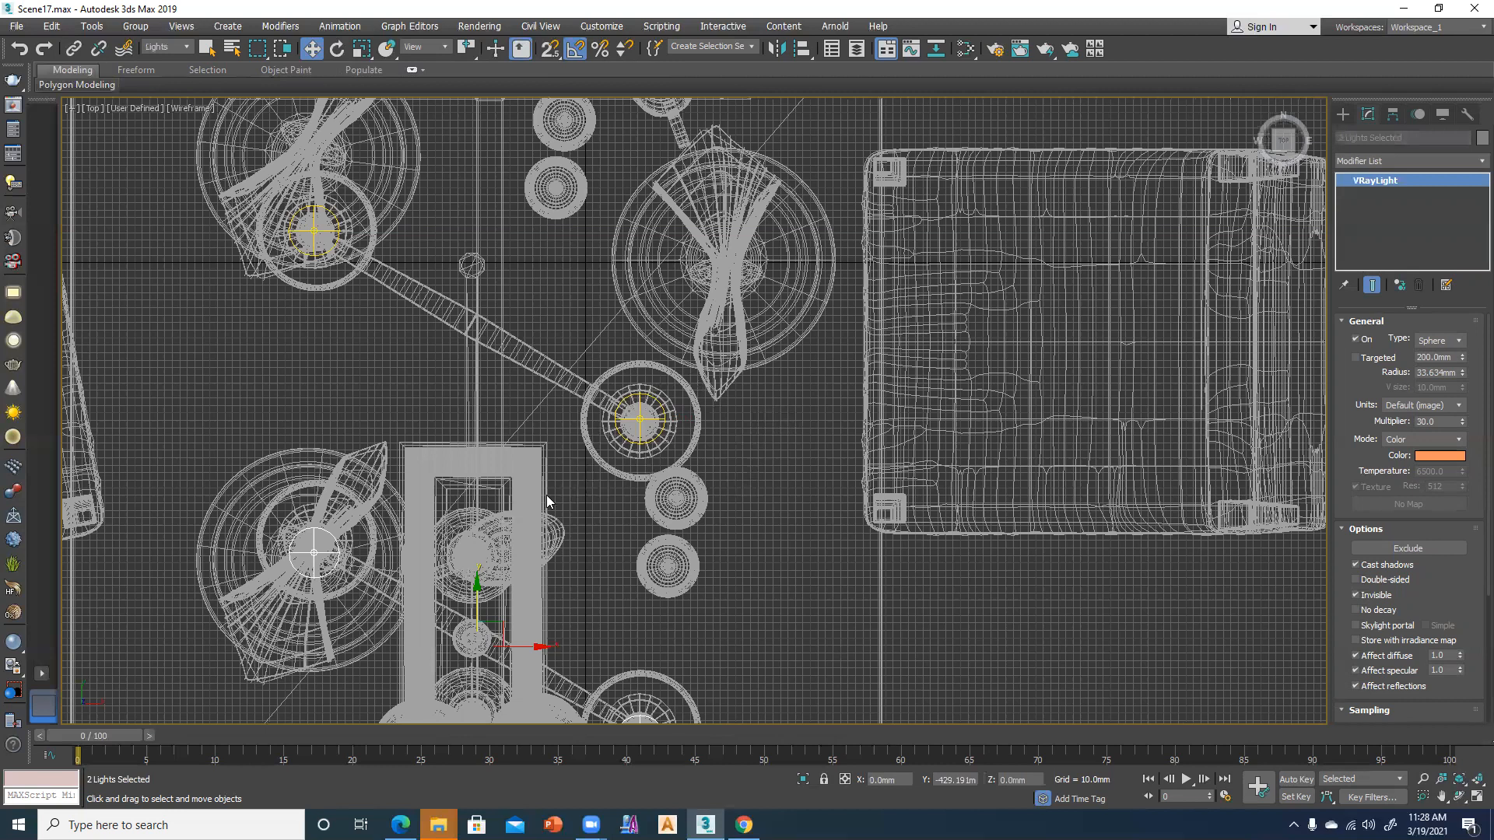
middle_drag(546, 495, 527, 463)
scroll(526, 512, down, 2)
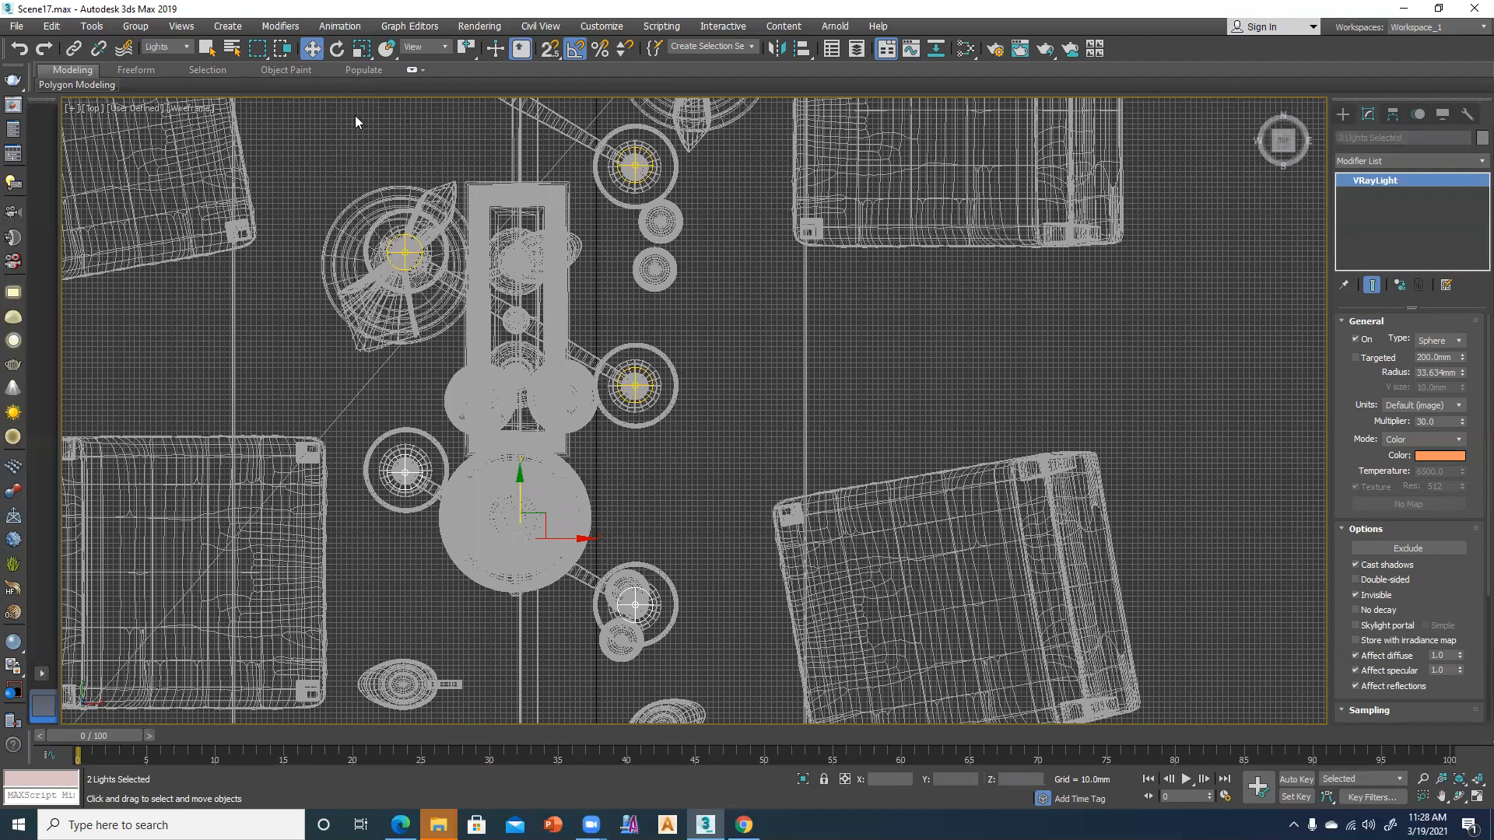
key(f)
click(535, 297)
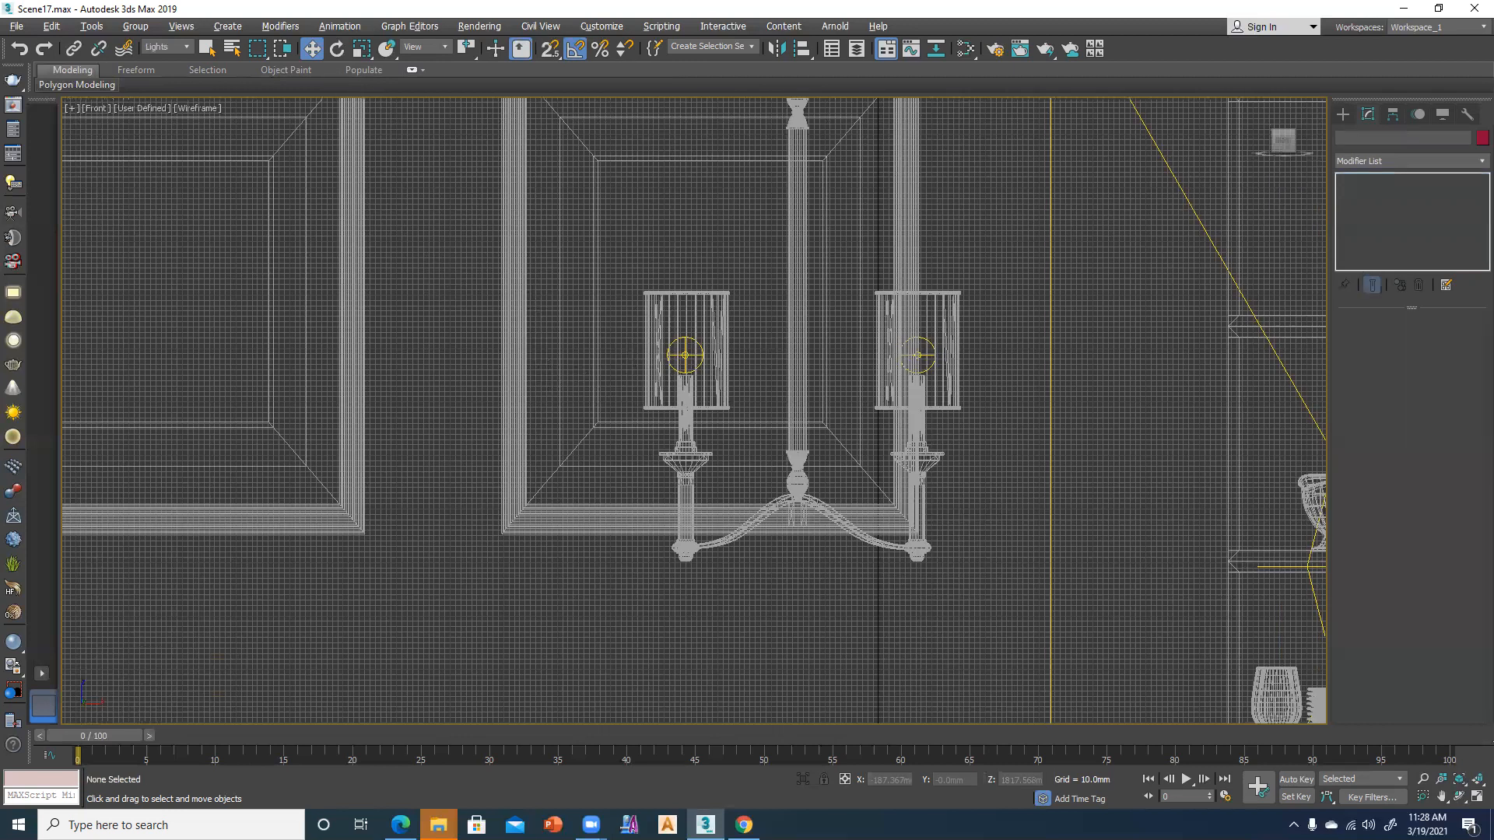
click(1341, 115)
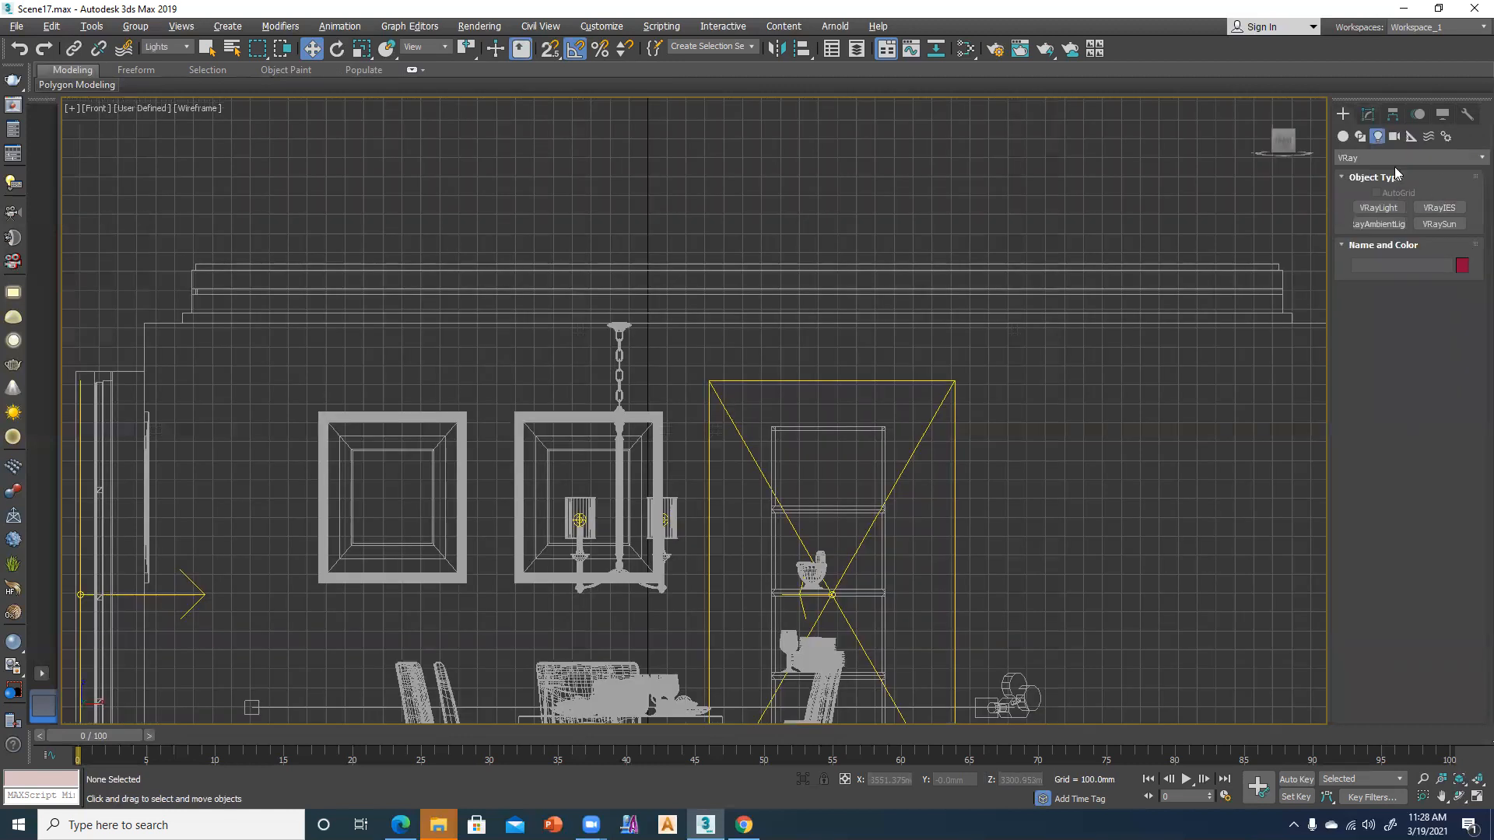
click(1367, 158)
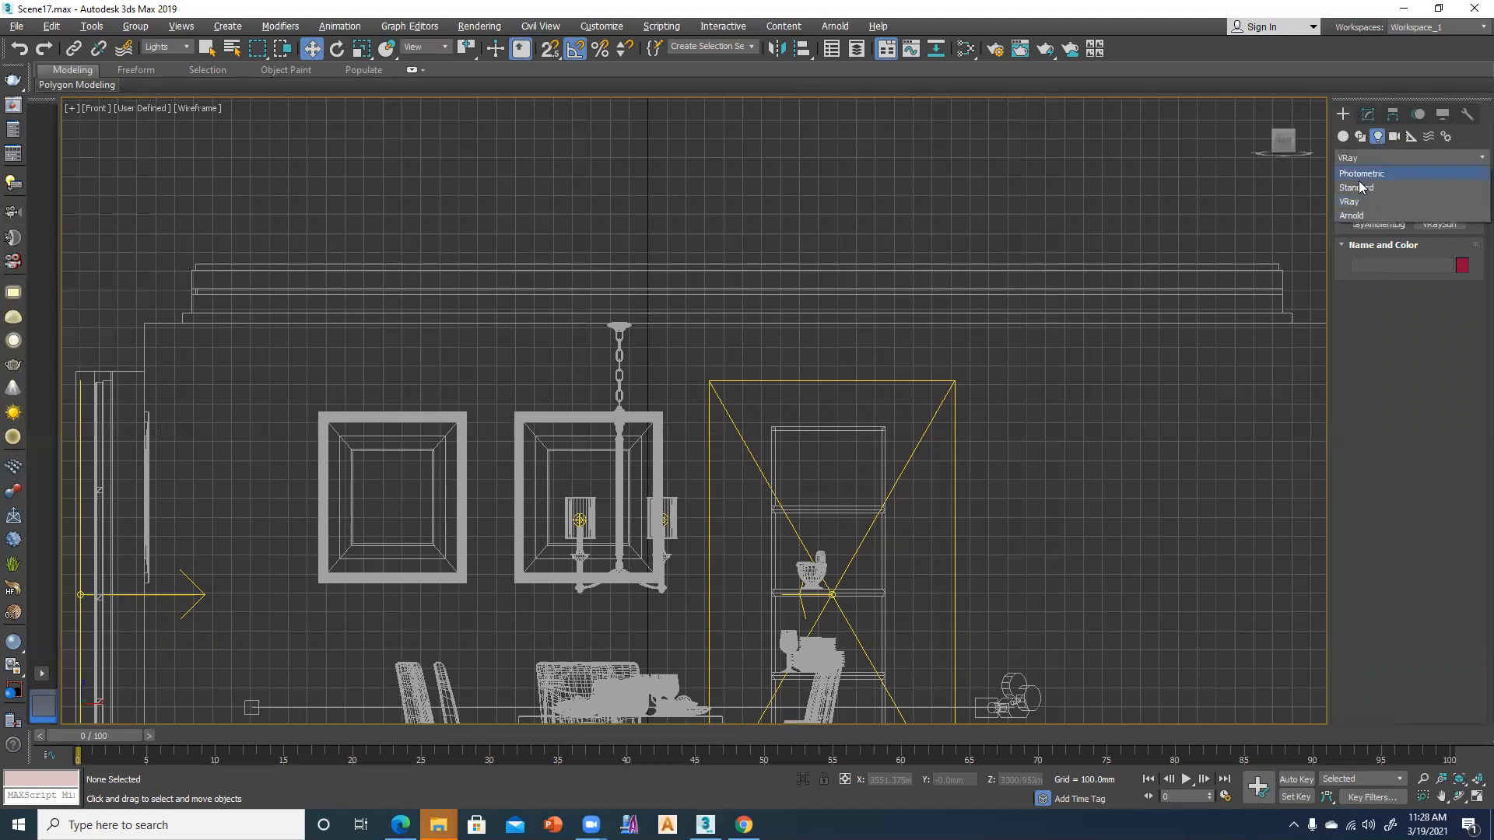
click(1360, 190)
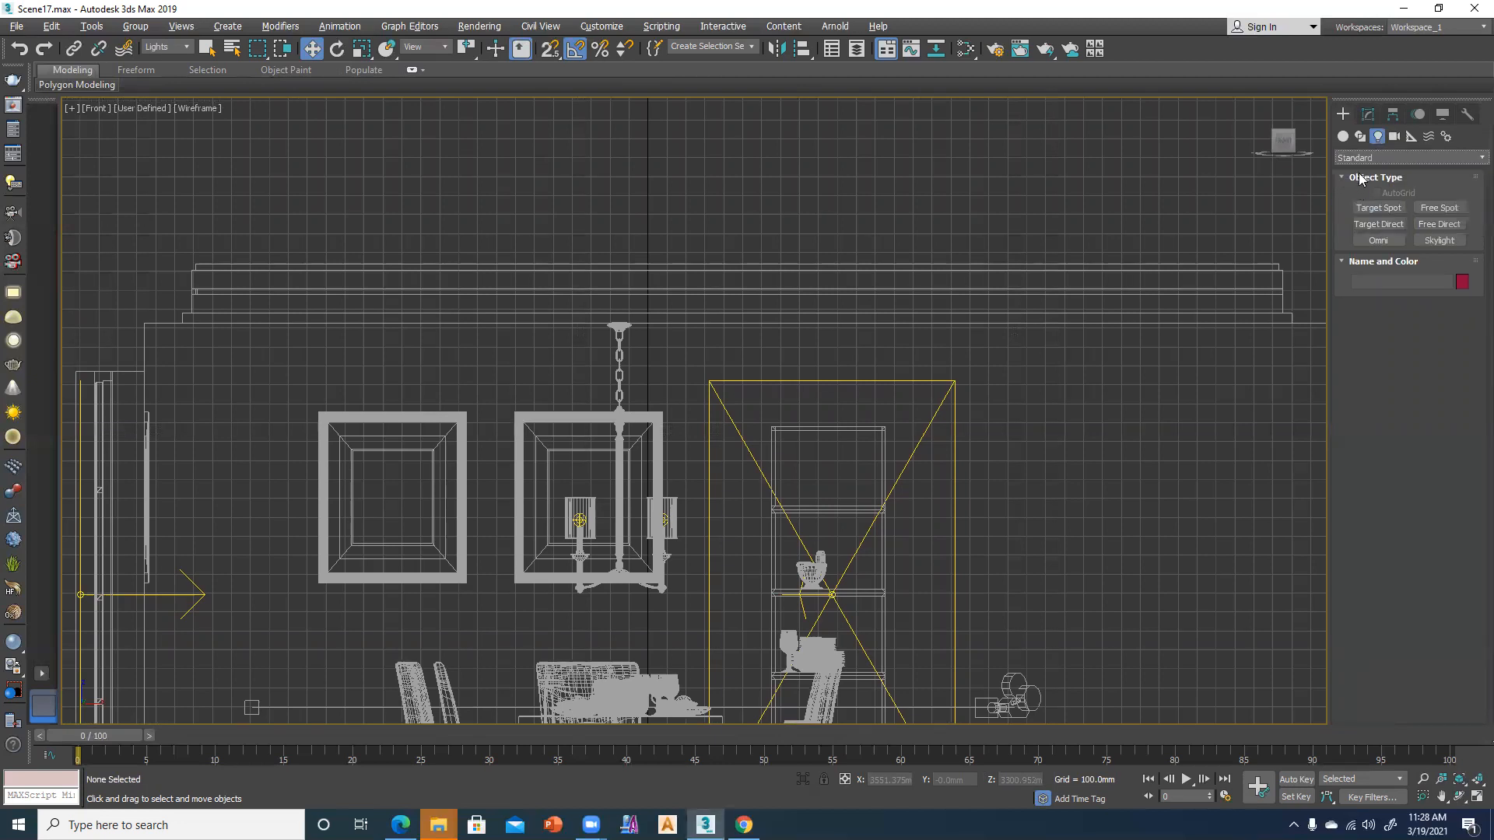
click(1437, 208)
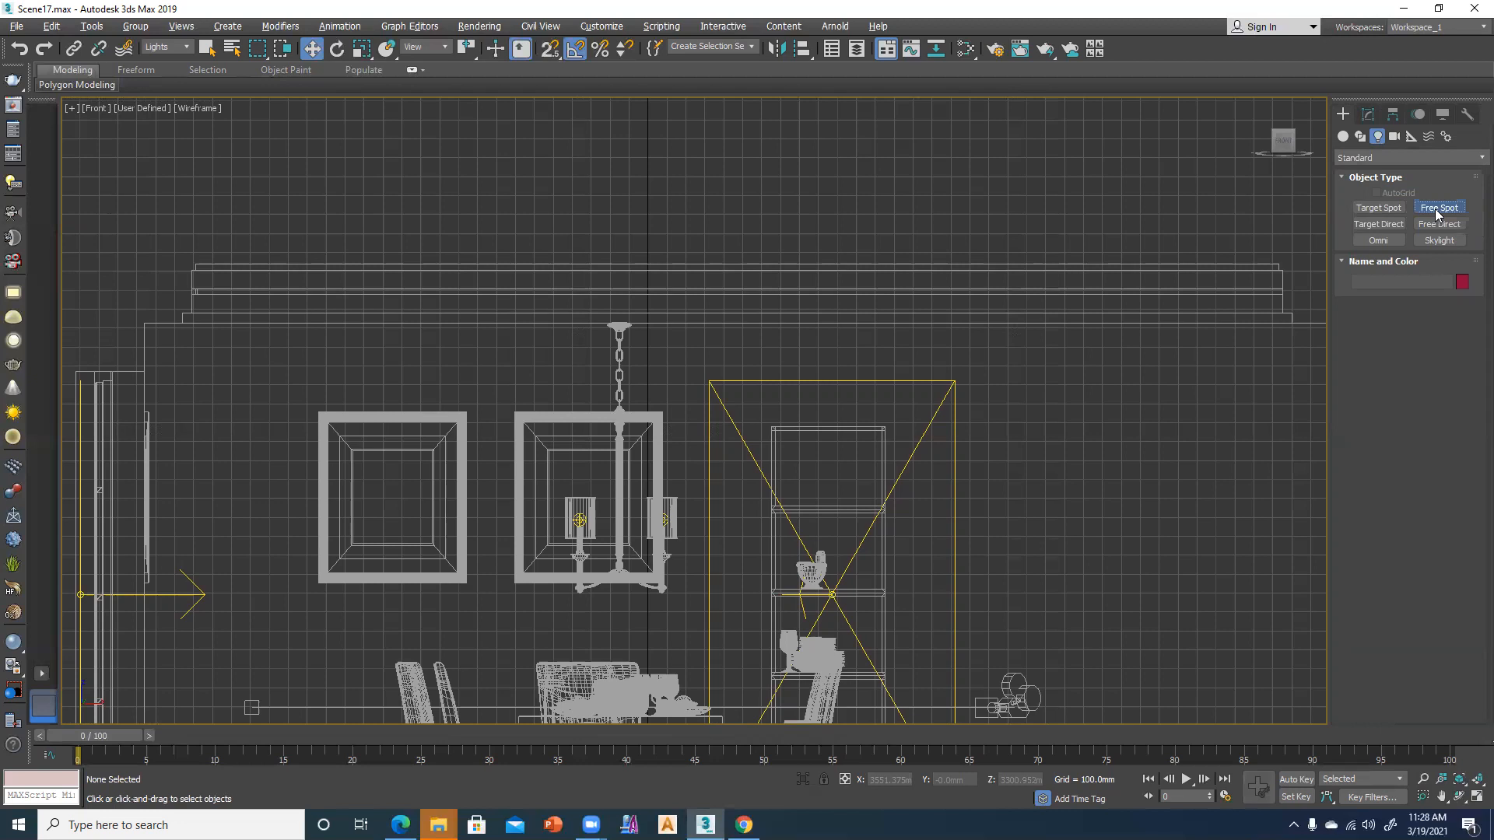
click(1367, 413)
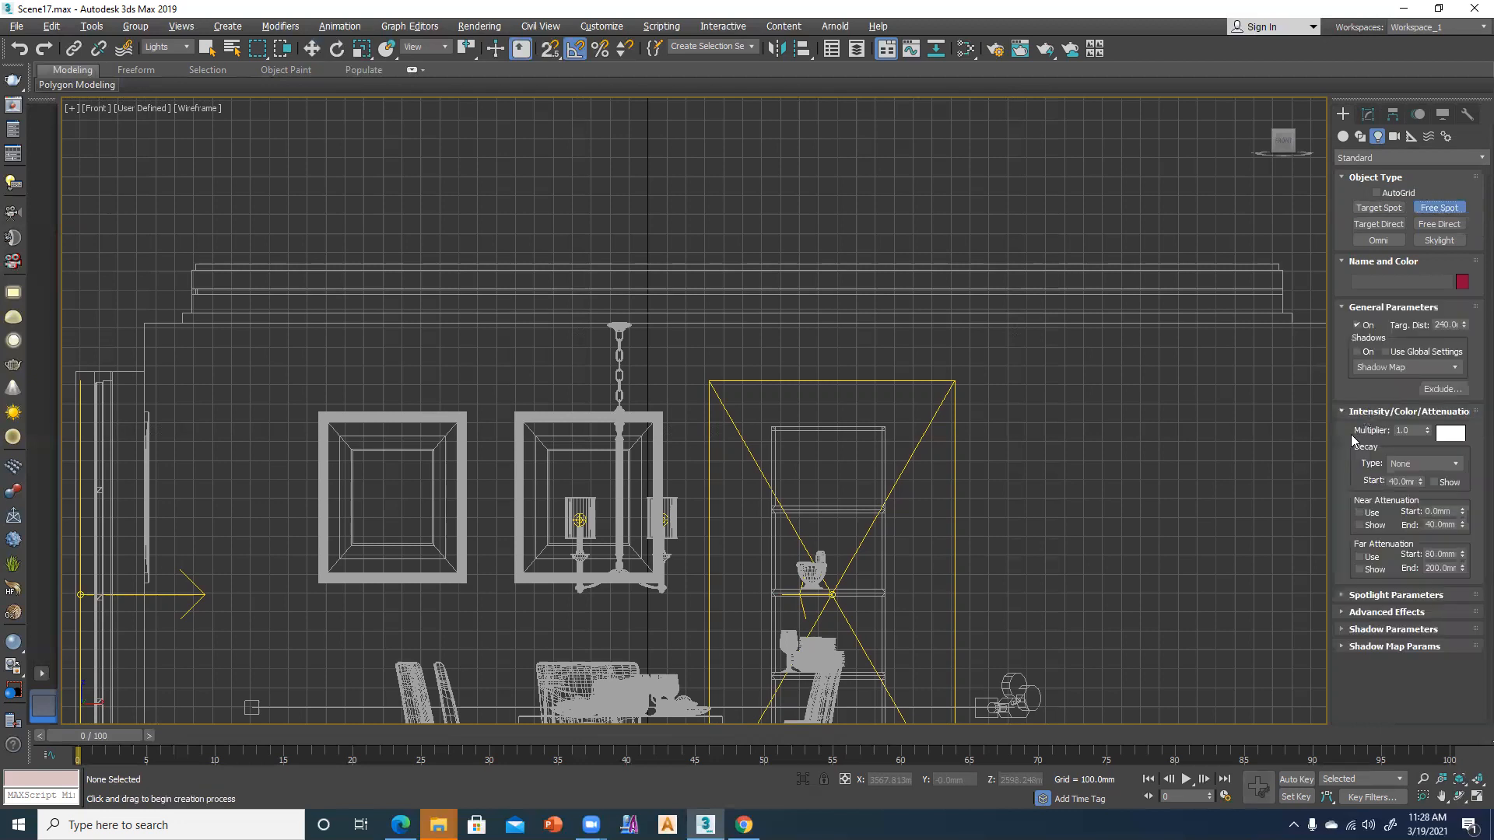
click(1374, 212)
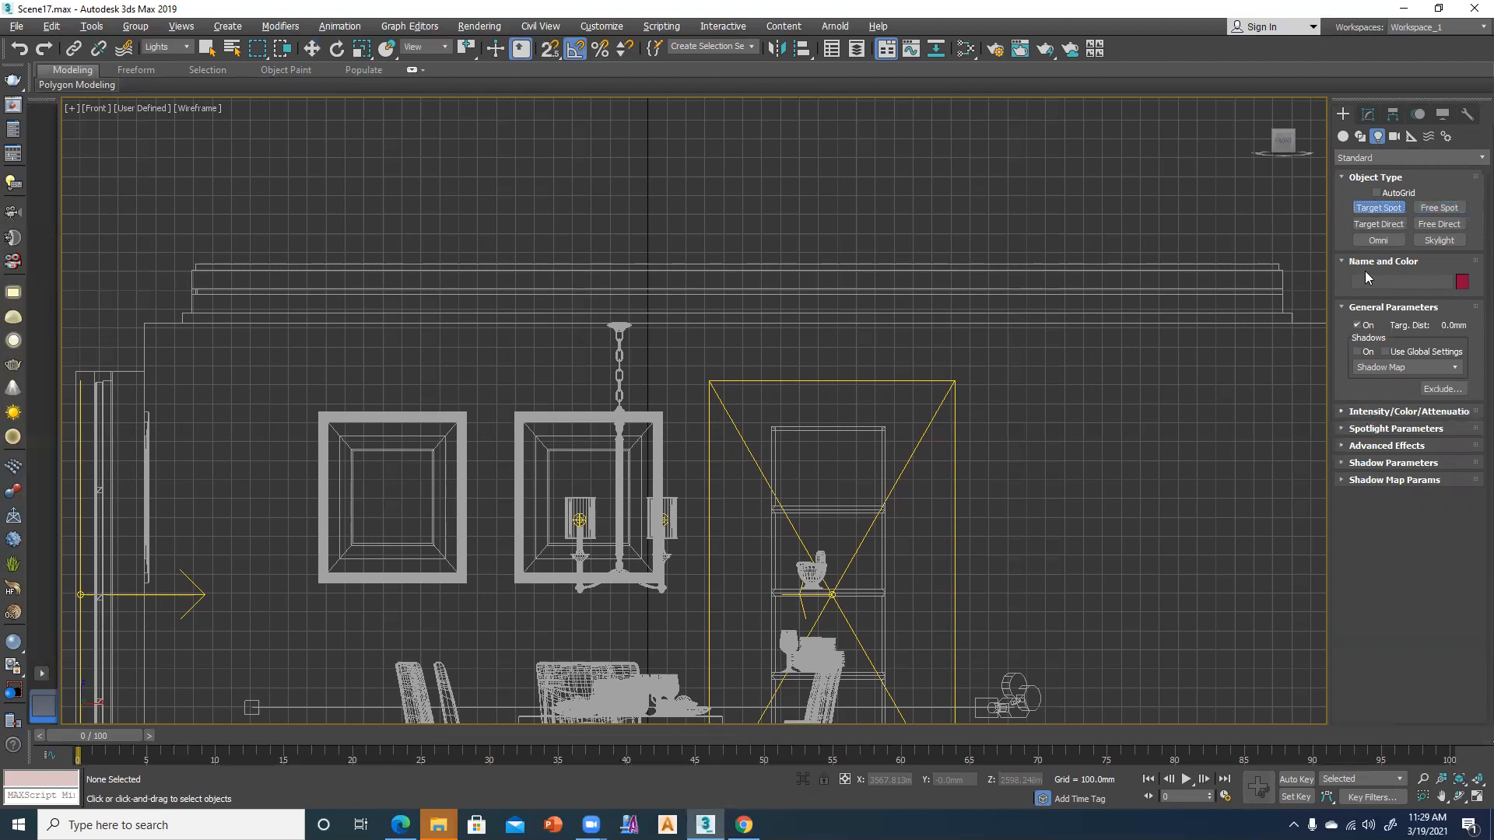
click(1380, 220)
Create a photometric Free Light in the Front view, just below the ceiling beside the chandelier's mount
click(1371, 156)
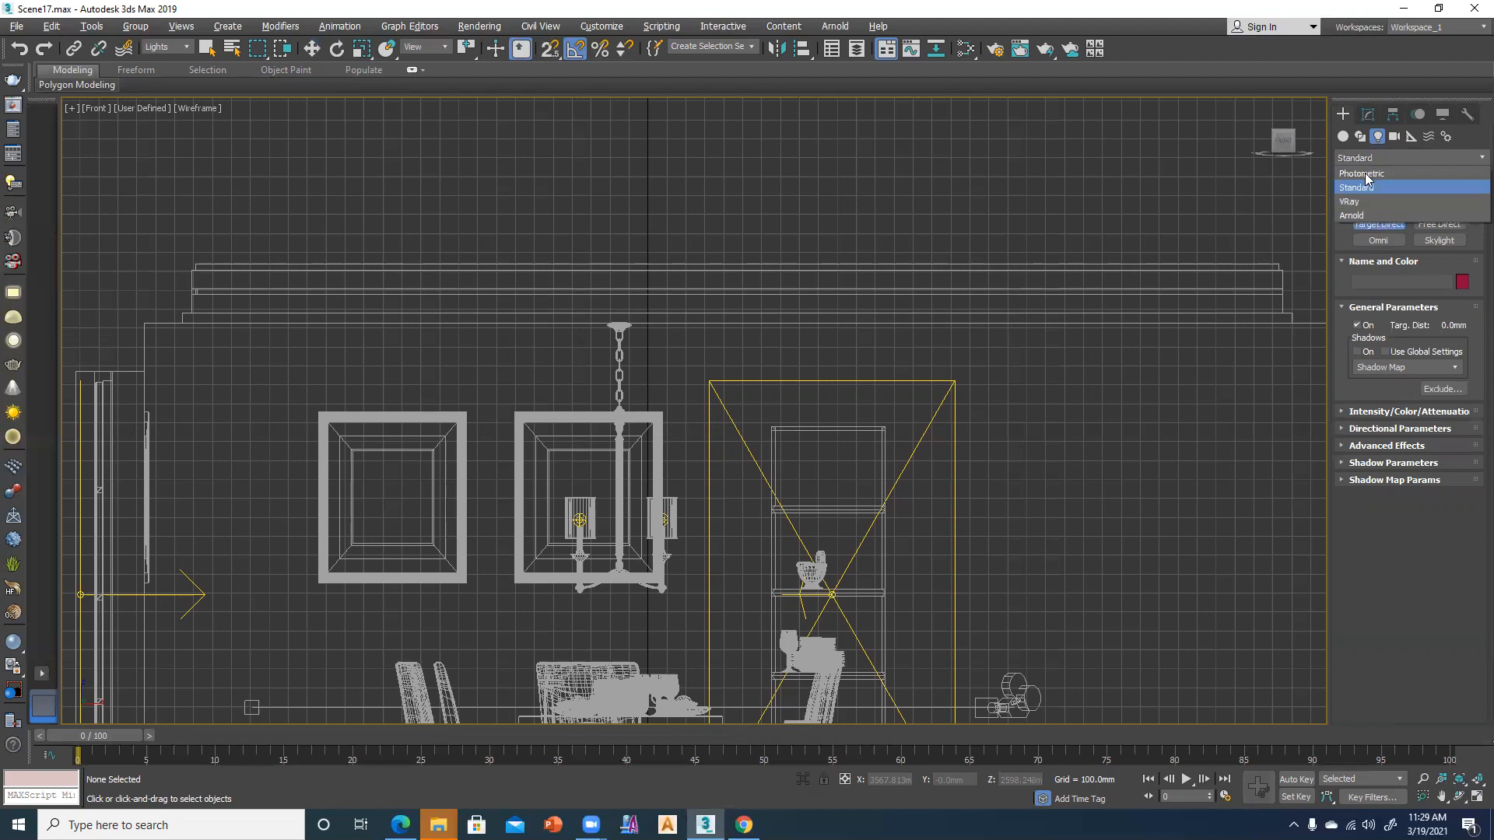
click(1366, 175)
click(1435, 208)
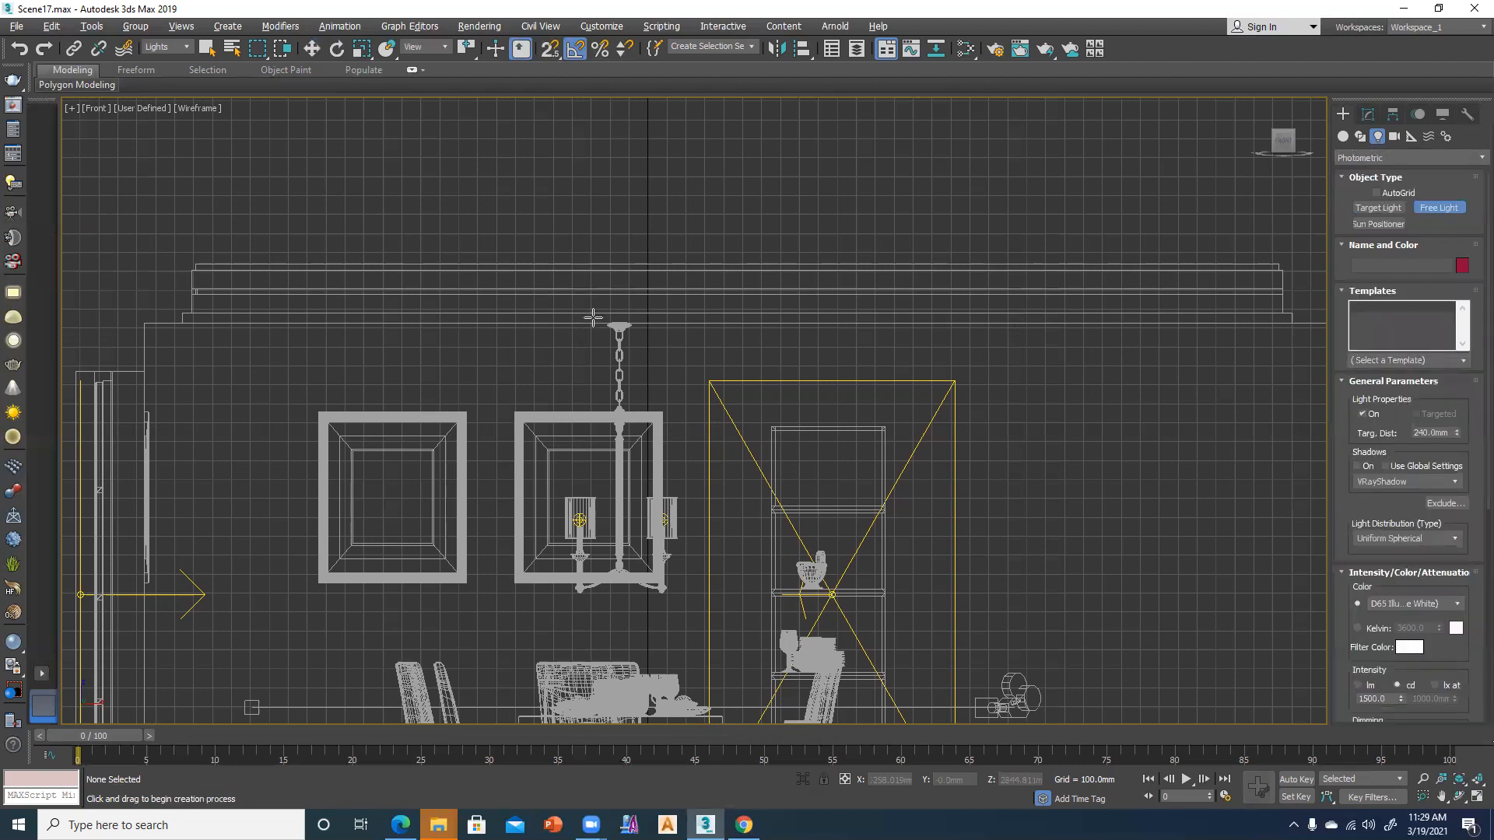
click(576, 350)
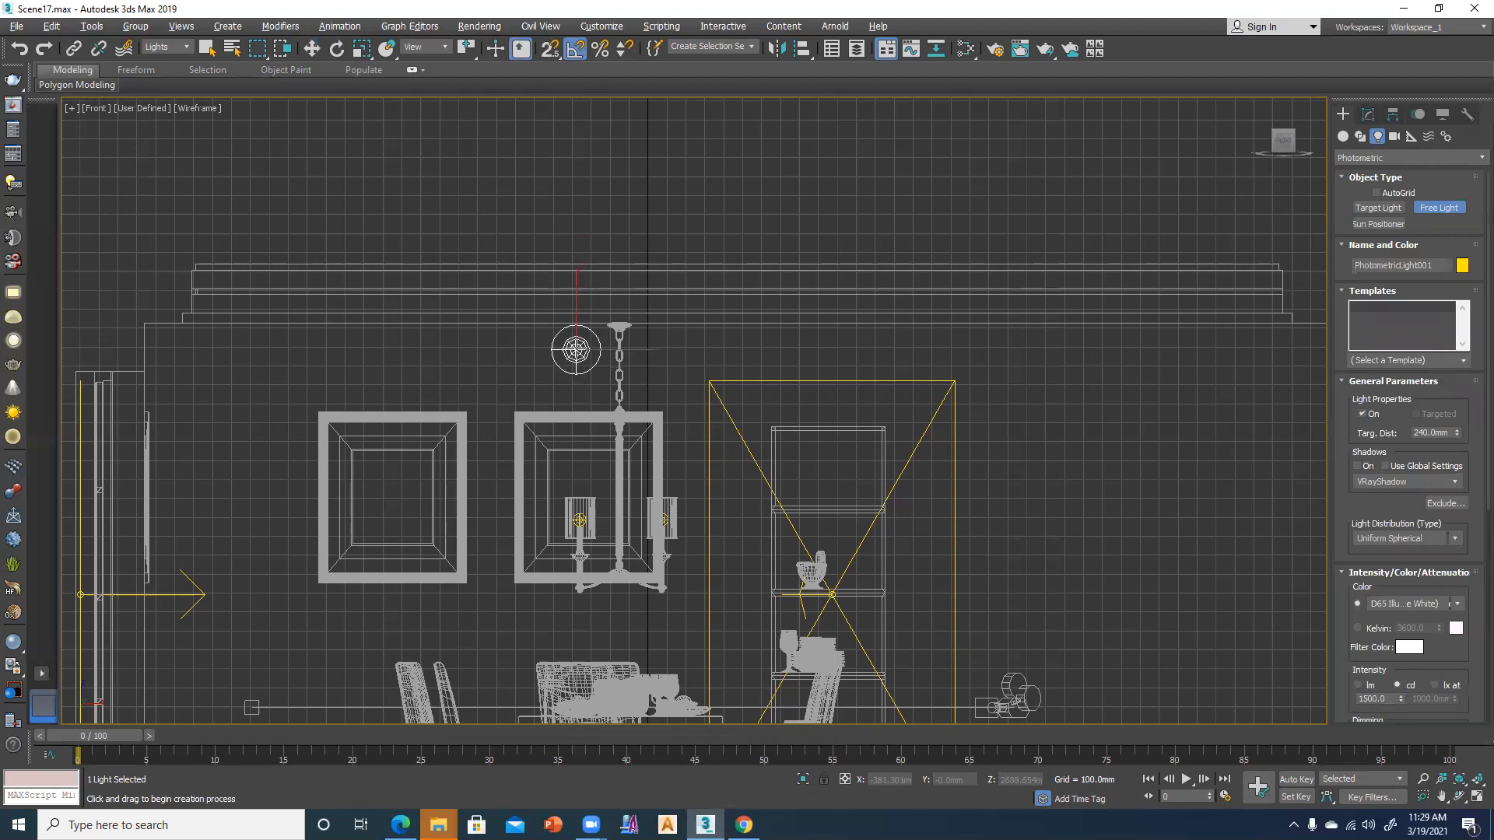
drag(576, 350, 568, 343)
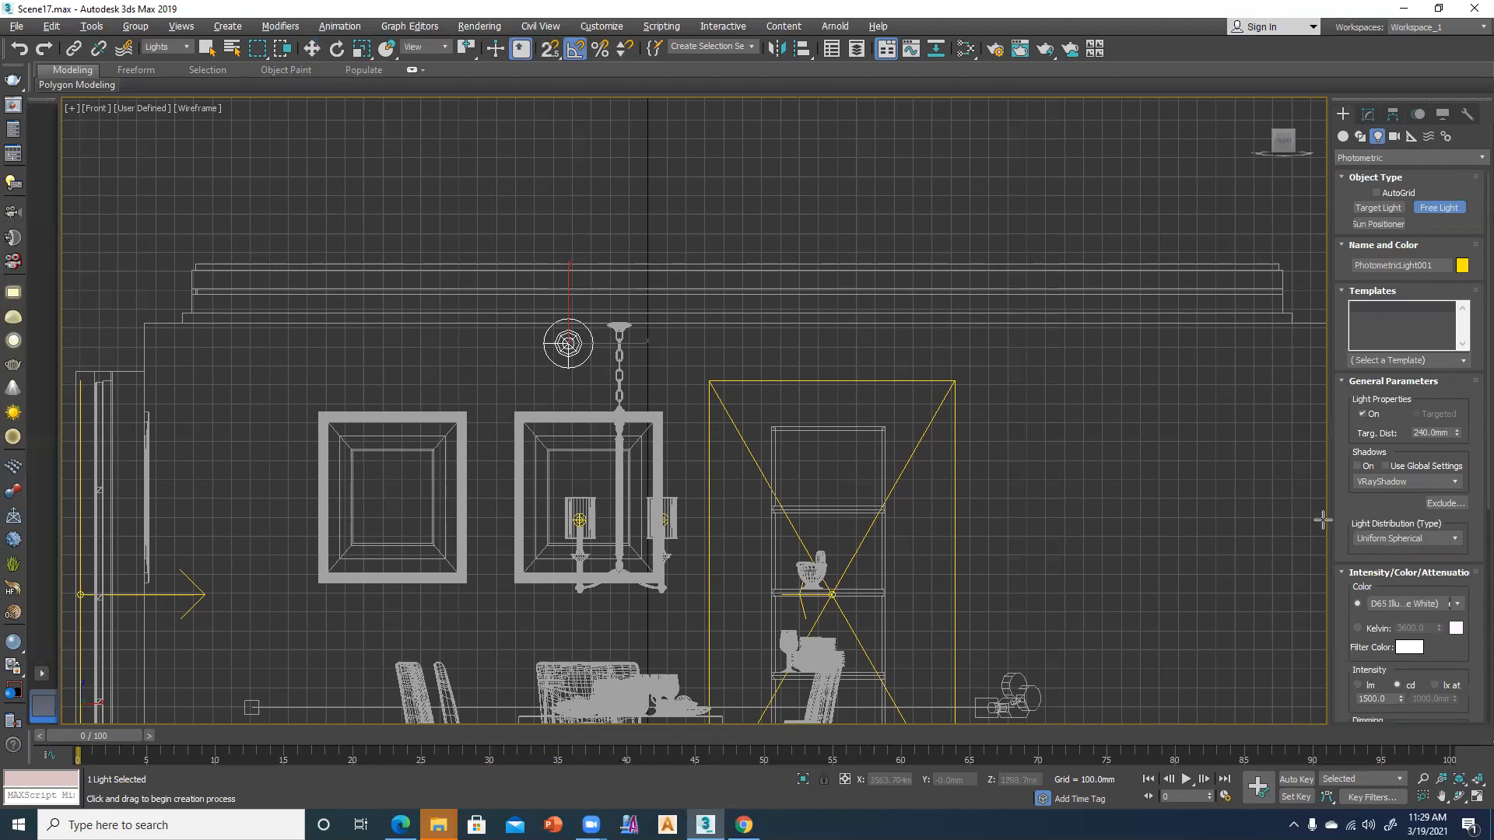
key(w)
Set the photometric light's distribution to Photometric Web and open the selection of its photometric file
click(1367, 114)
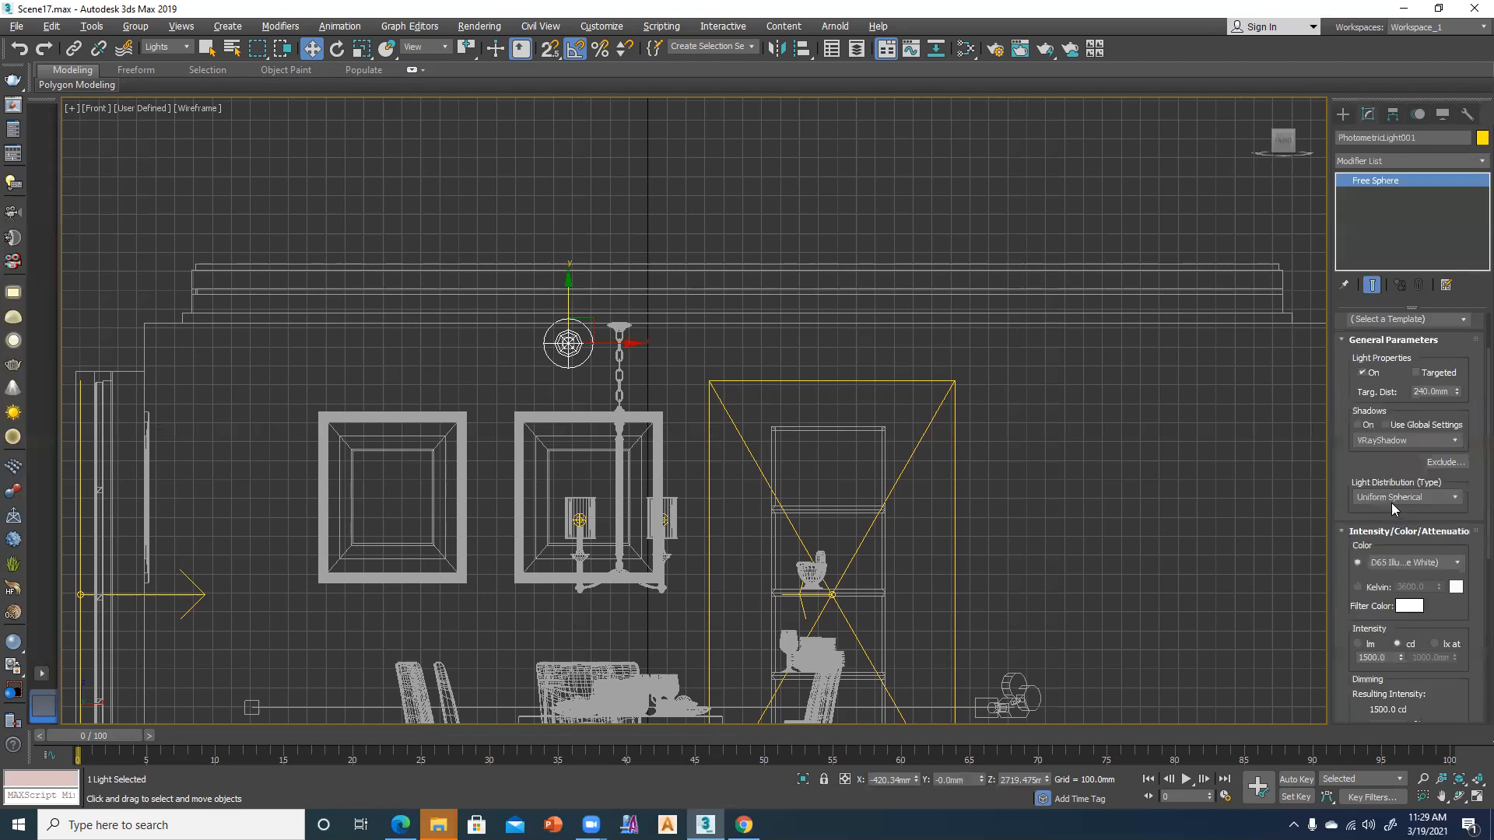
click(1392, 498)
click(1386, 520)
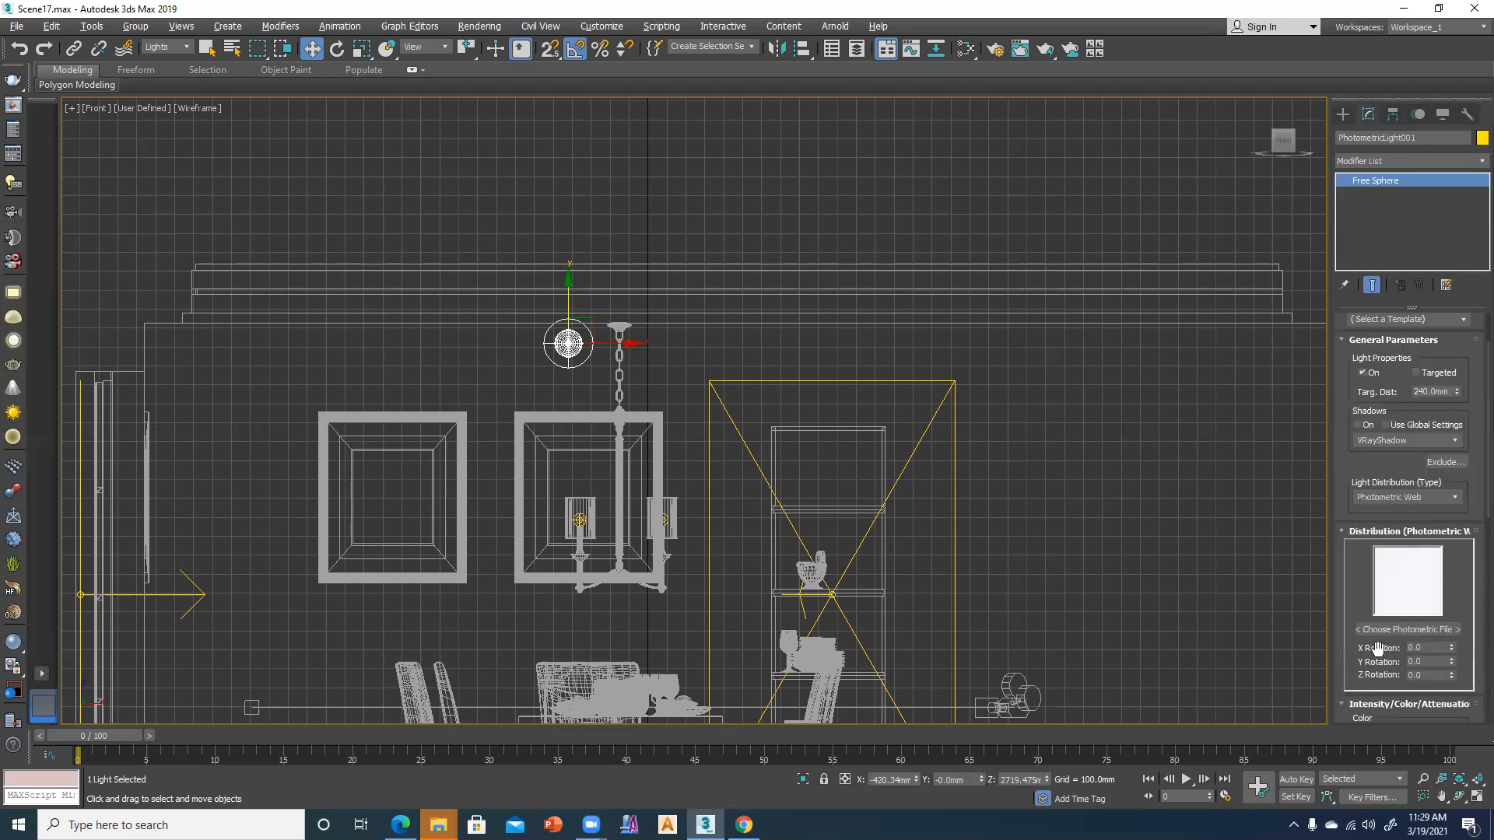
click(1389, 630)
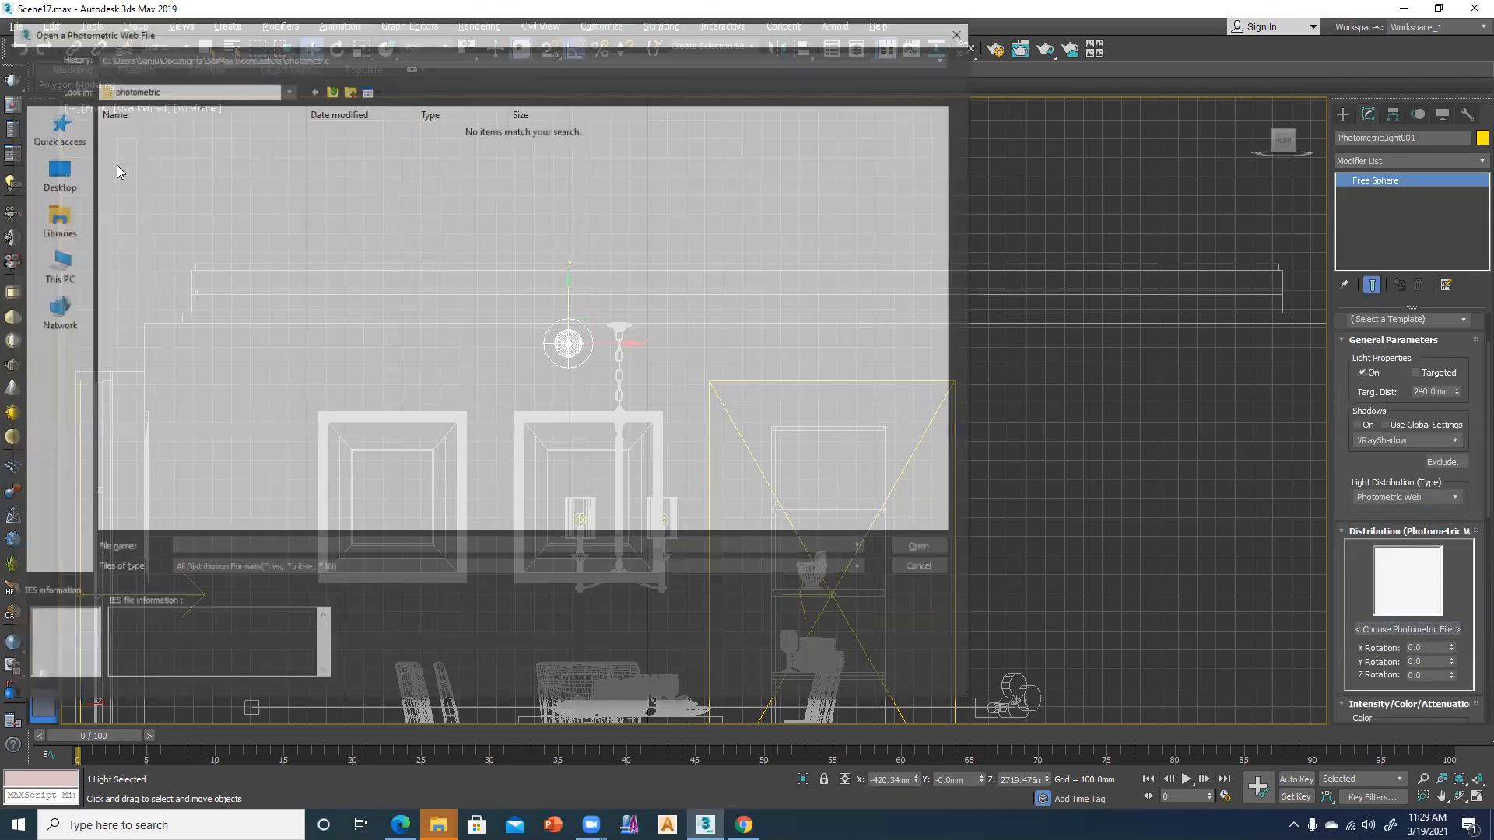
Load 30.IES from the Desktop folder max class, under FREE SAMPLE INTERIOR 17 in 3DARCSHOP.COM, as the light's photometric web
click(286, 90)
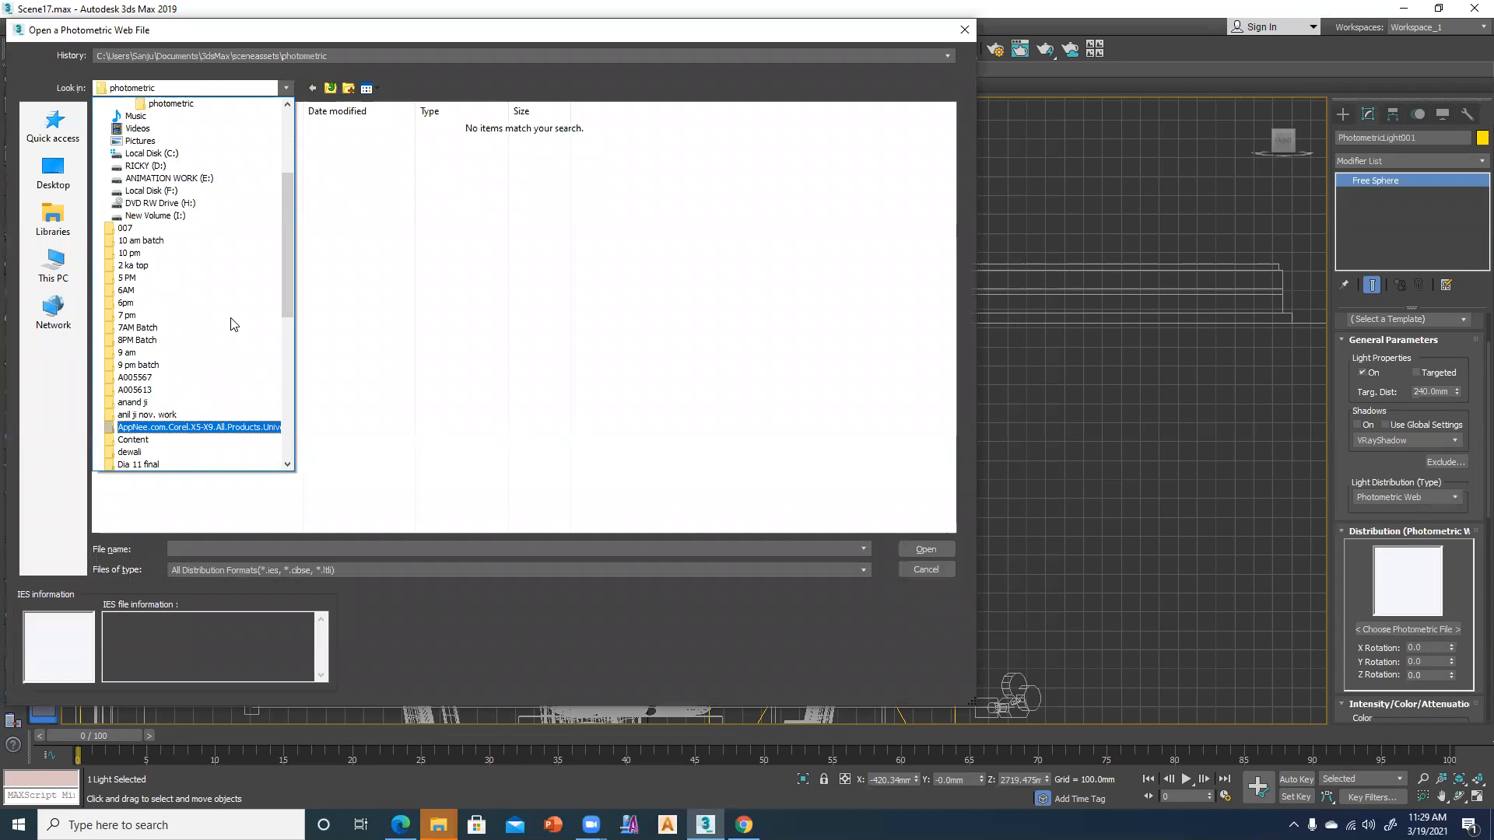
click(410, 259)
click(53, 265)
click(53, 171)
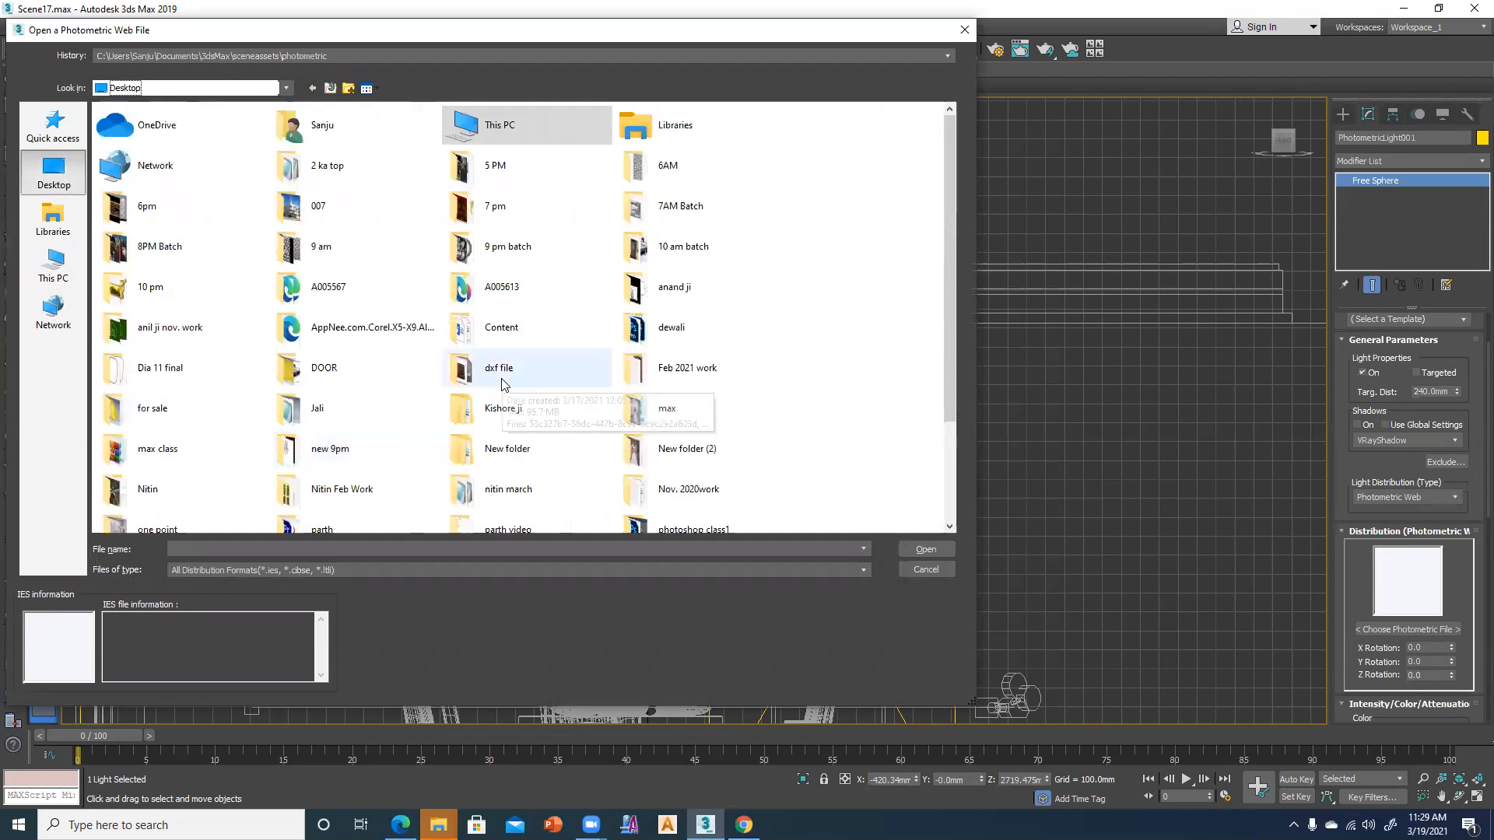
double_click(200, 462)
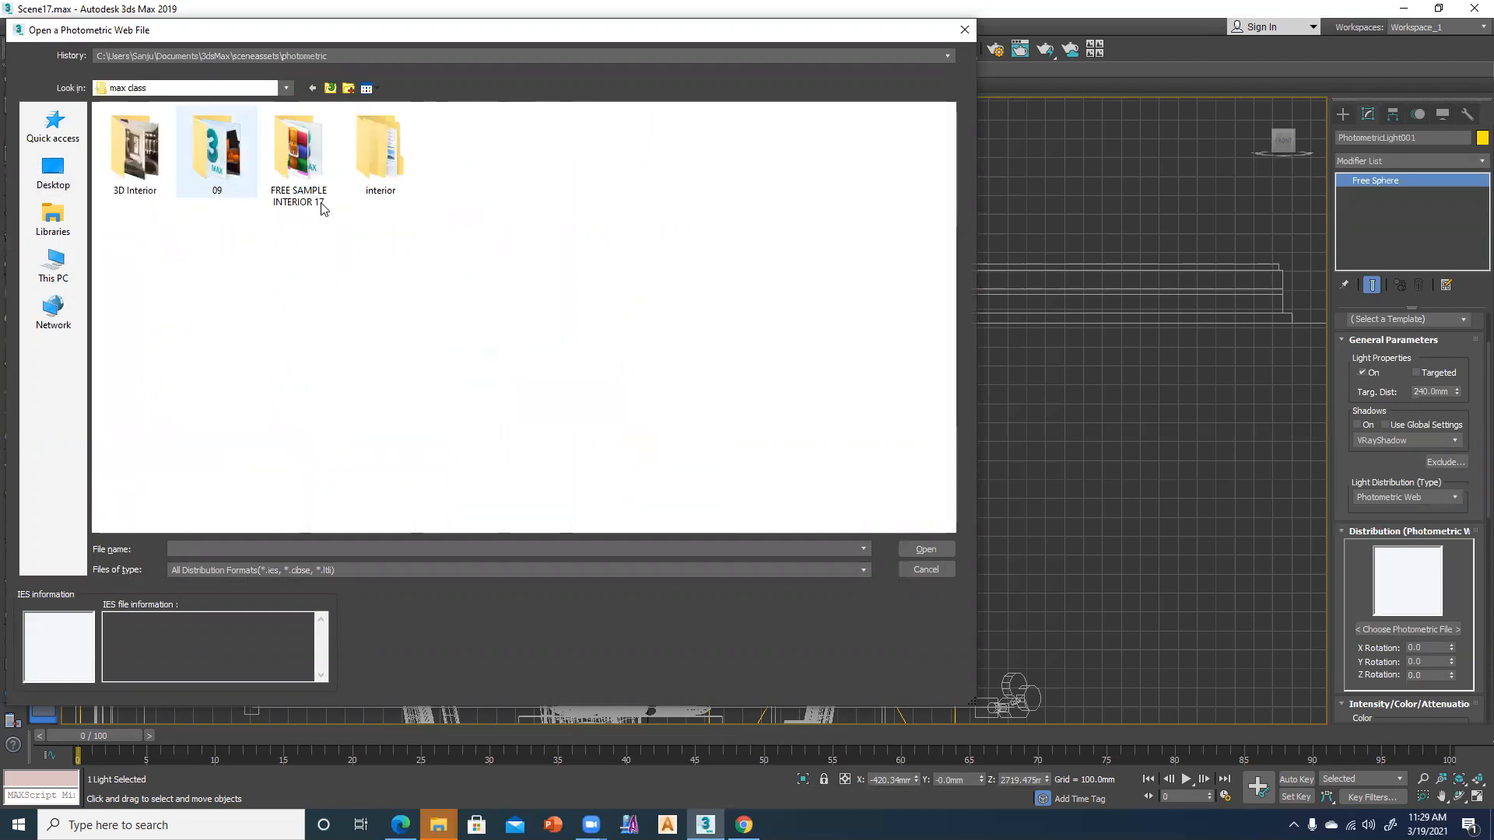
click(269, 151)
double_click(269, 151)
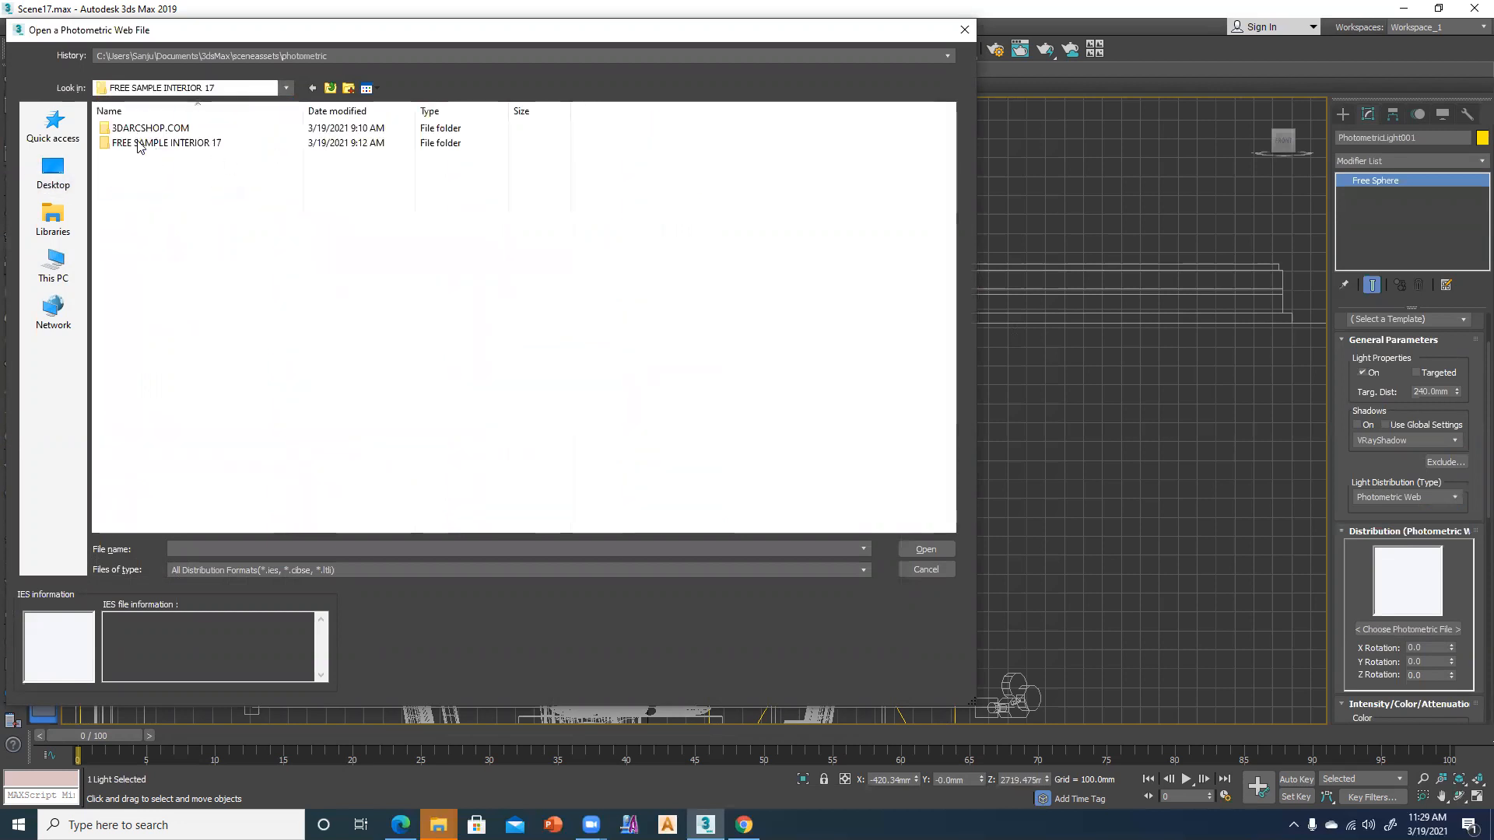
double_click(148, 127)
click(140, 142)
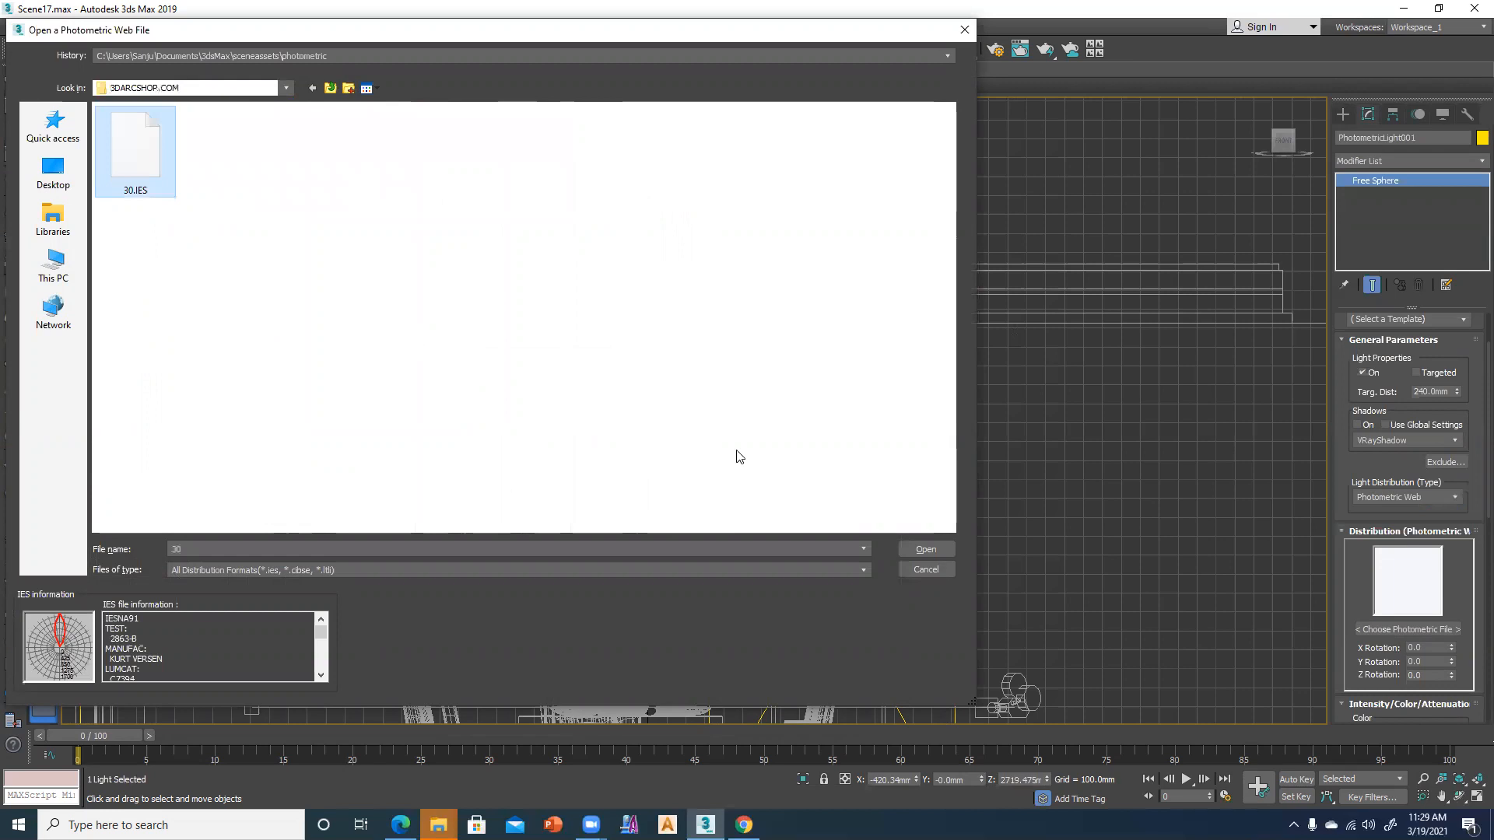
click(934, 549)
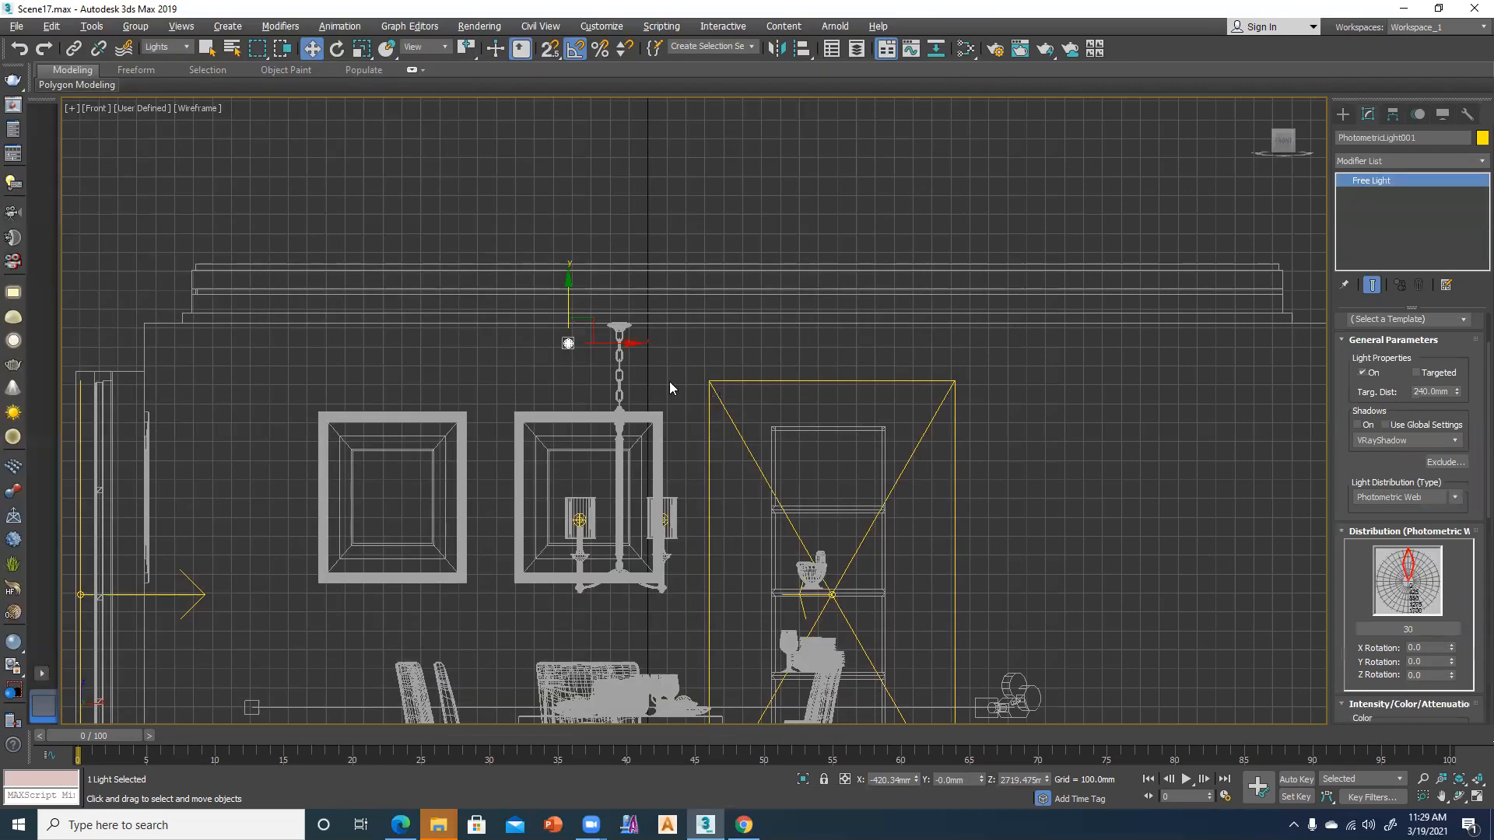
Move the photometric light in a maximized Top view clear of the chandelier lamp, to about X -392 mm, Y -86 mm
key(alt+w)
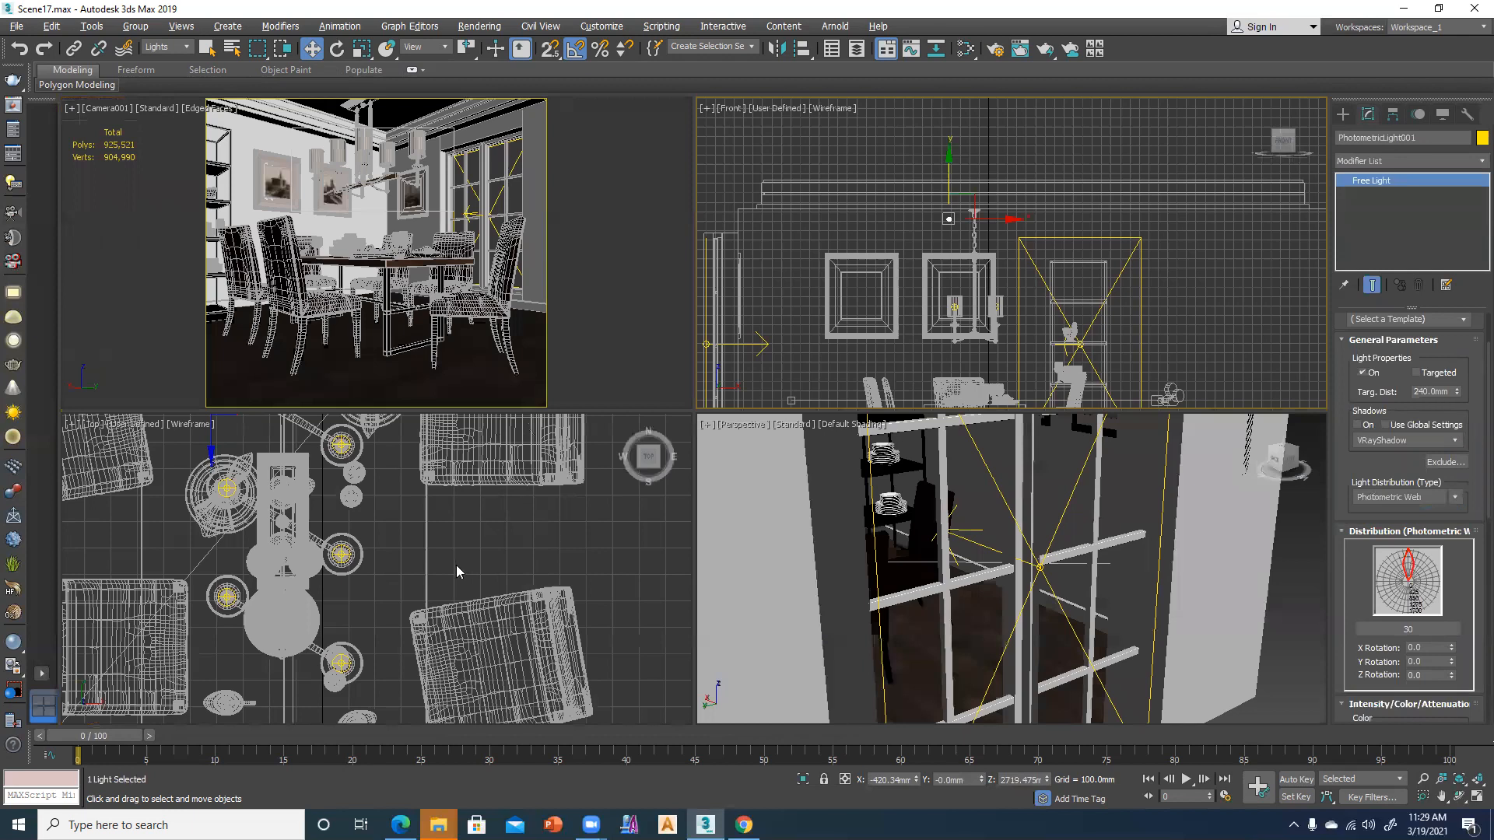
right_click(670, 547)
key(alt+w)
key(z)
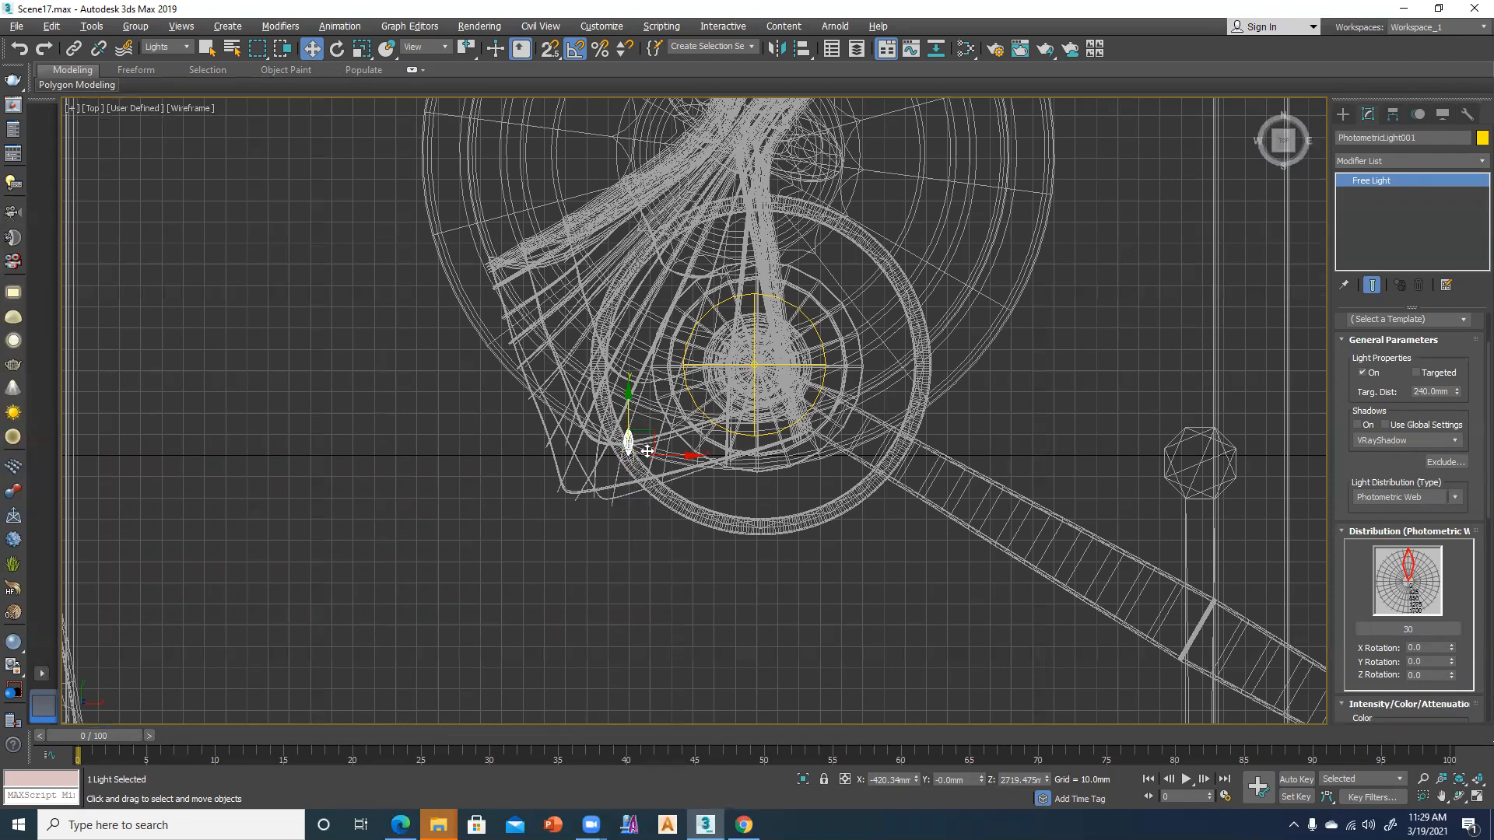
drag(644, 454, 713, 454)
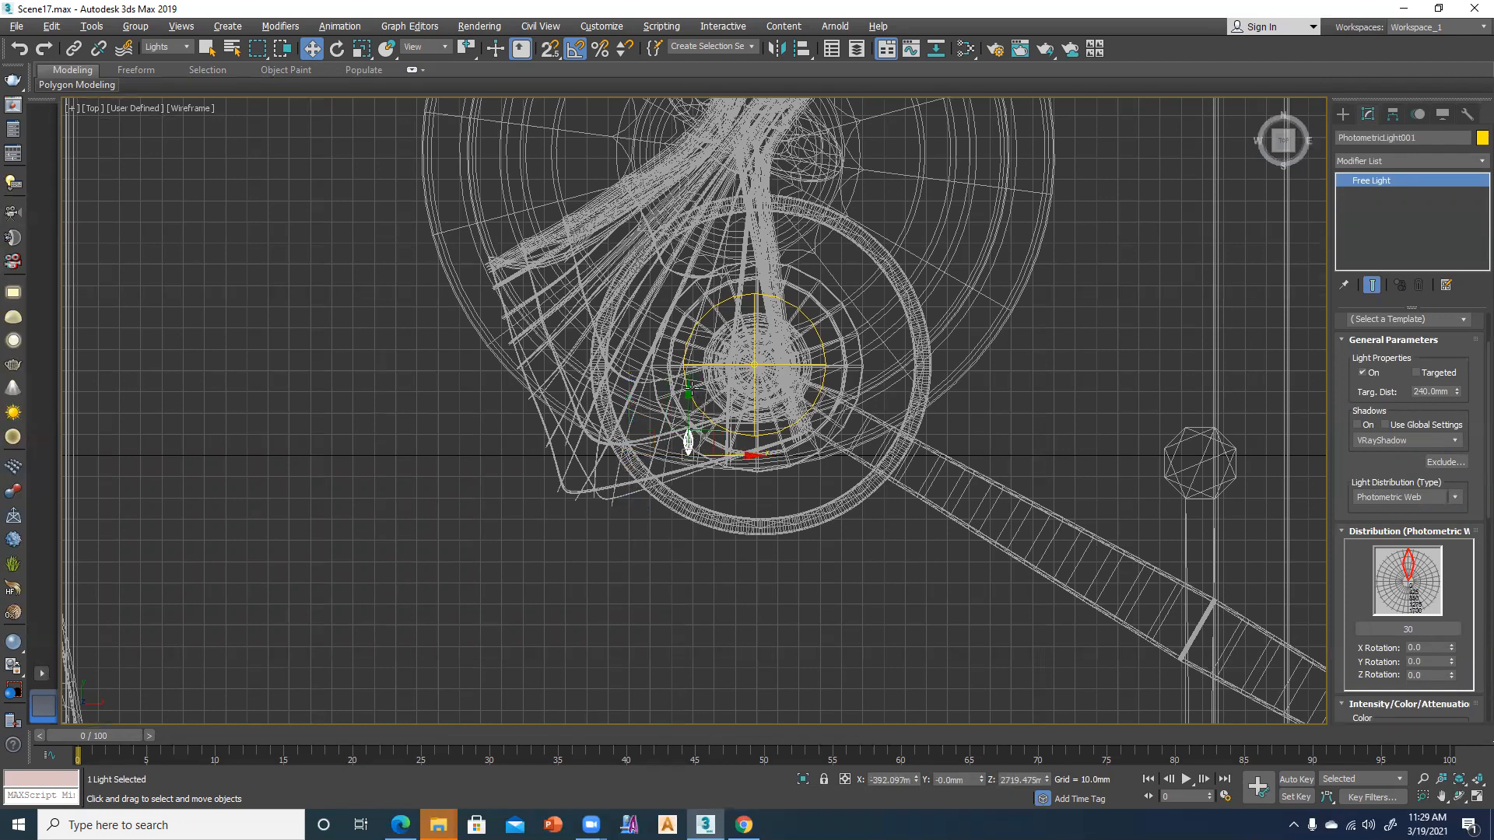
drag(688, 388, 692, 588)
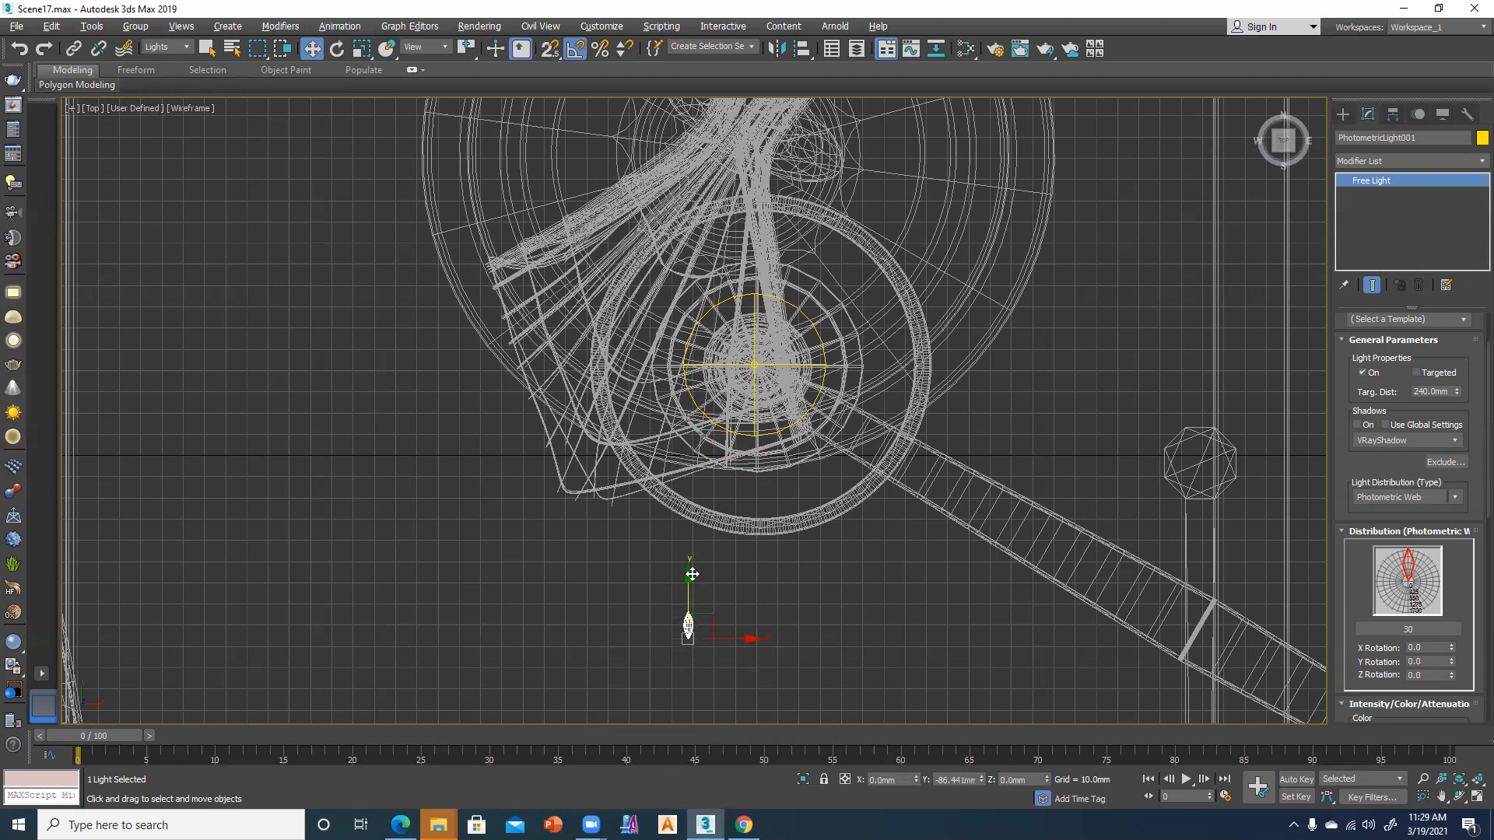
Rotate the photometric light to point straight down and raise it to the ceiling in the Front view, at about 2815 mm
key(e)
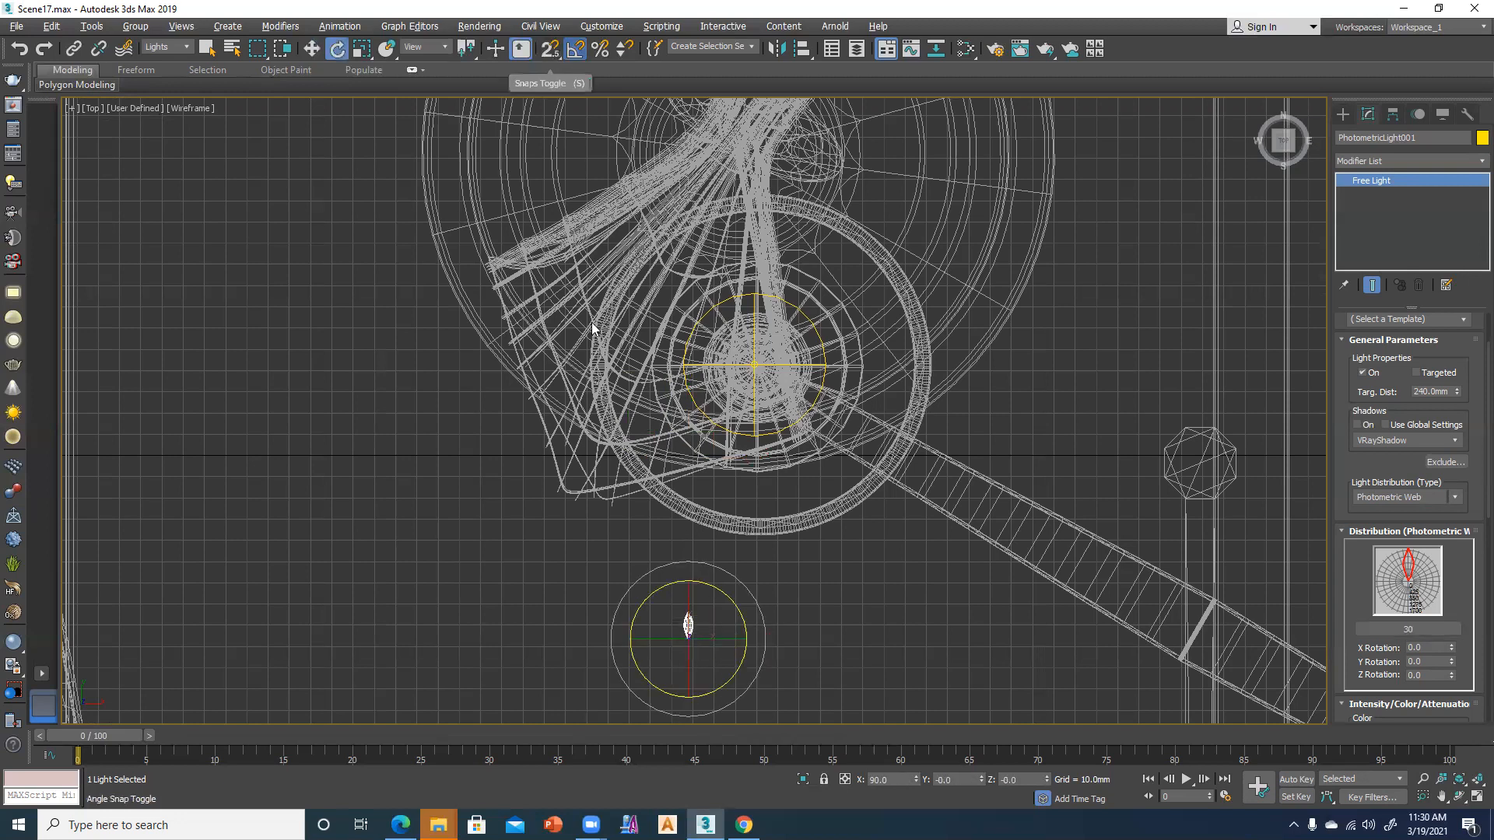
right_click(336, 48)
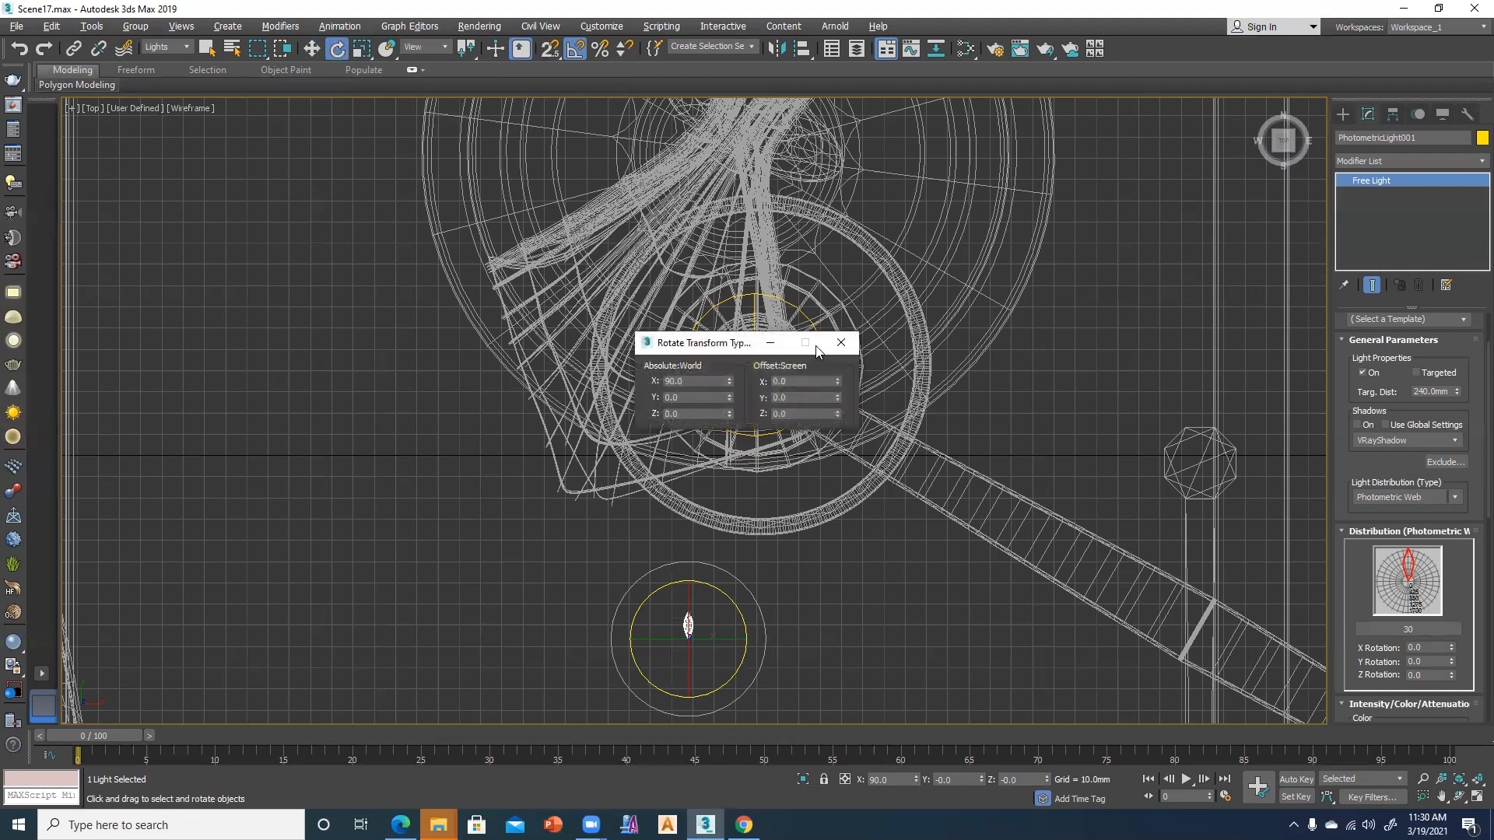
click(841, 342)
drag(688, 659, 591, 628)
key(w)
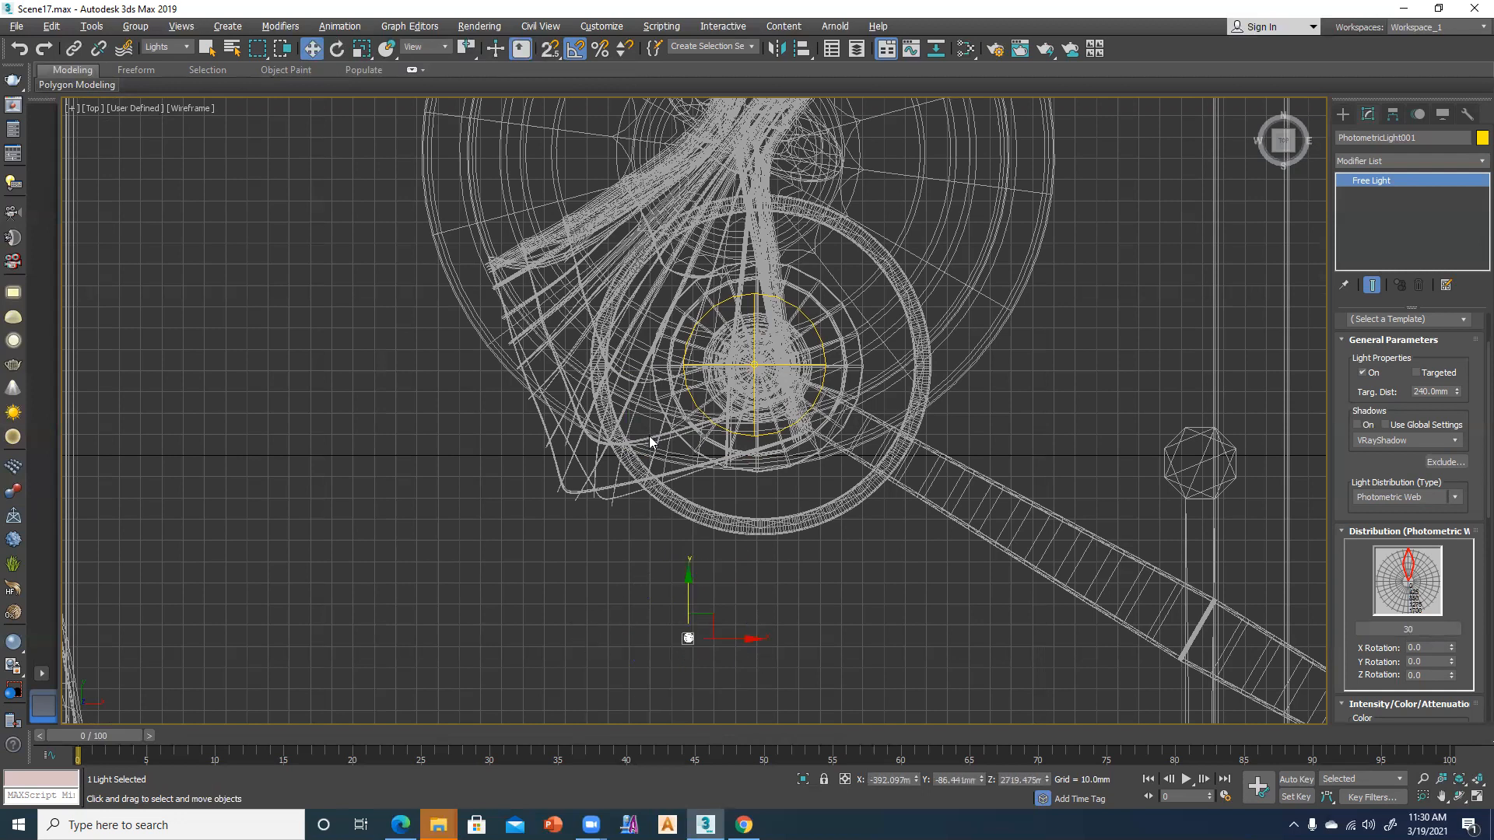
key(alt+w)
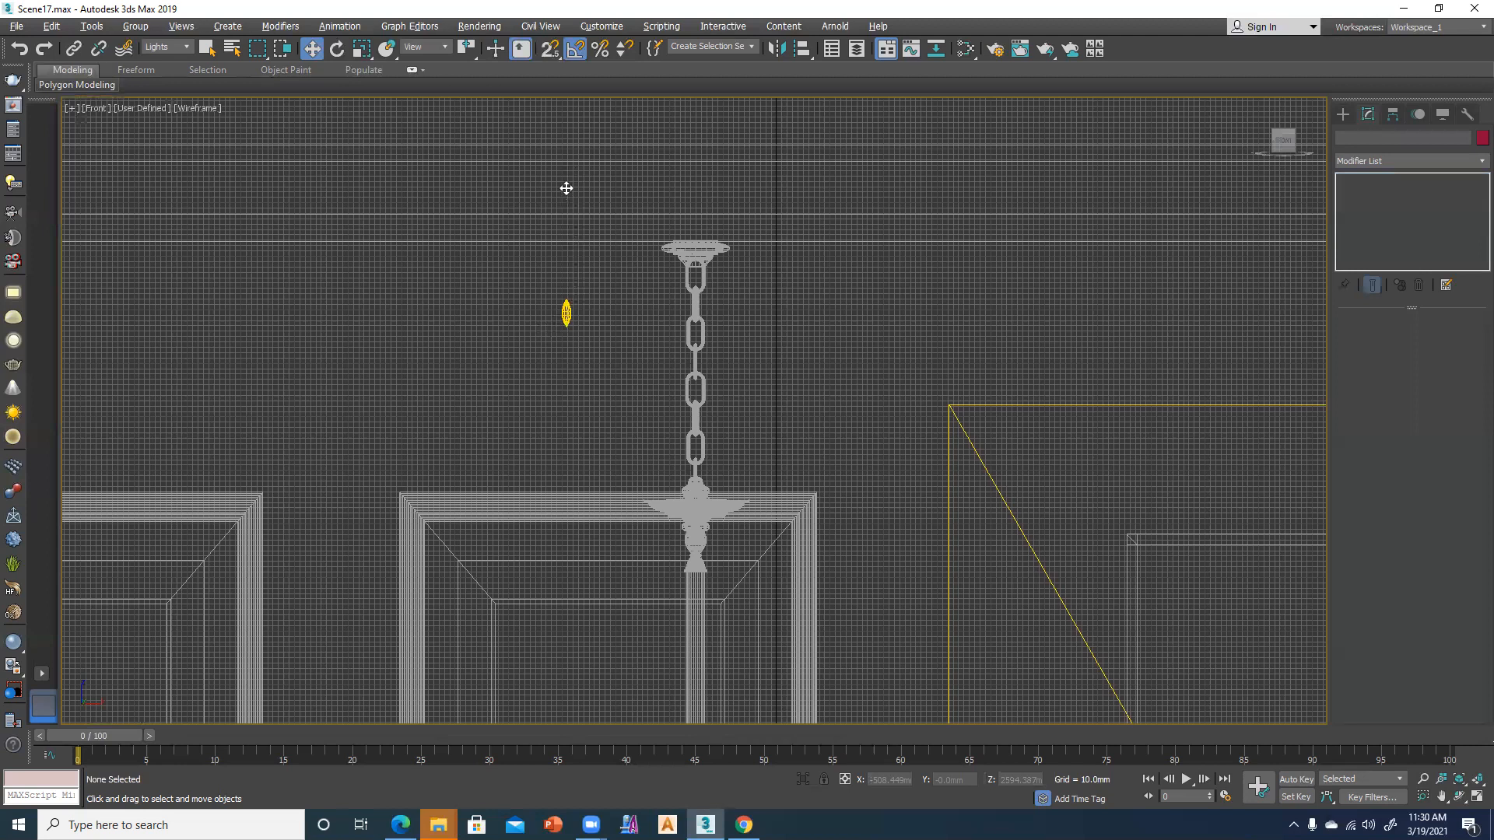
drag(566, 312, 567, 260)
Set the photometric light's intensity to 10000 cd and place an instance of it on the other side of the chandelier, at about X 60 mm
scroll(1338, 641, down, 5)
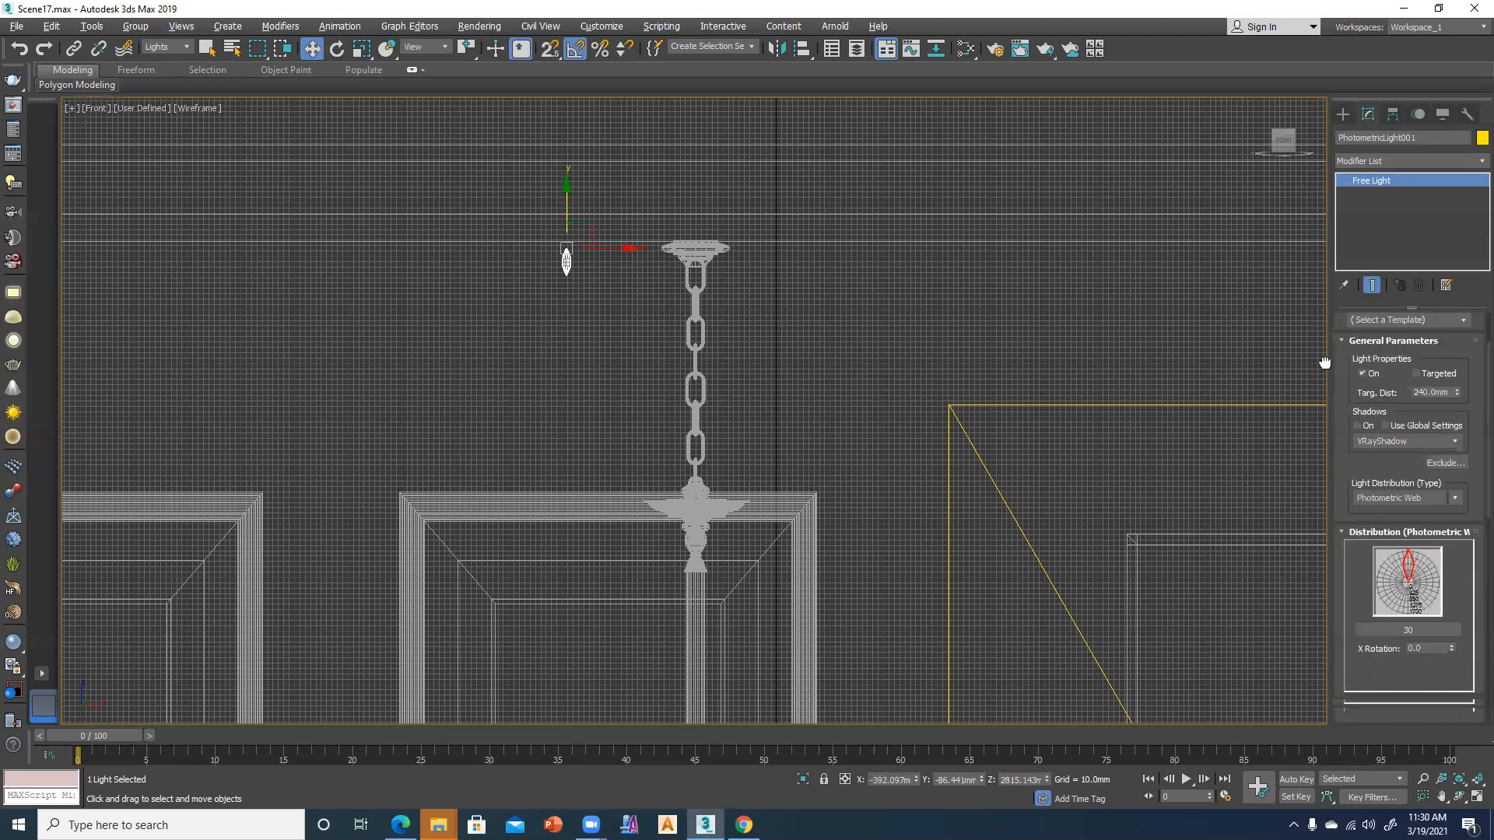
scroll(1347, 563, down, 2)
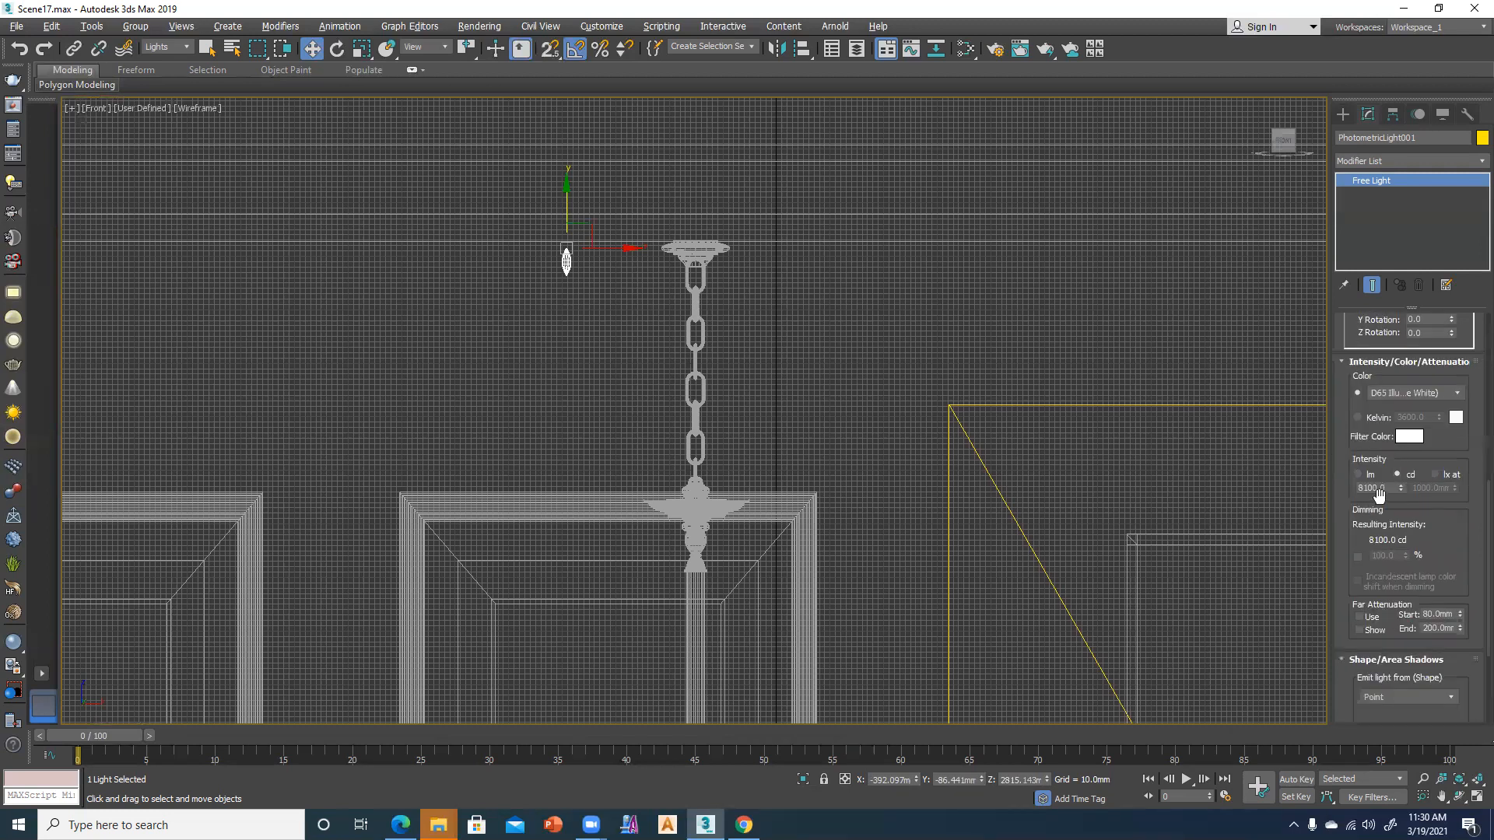
double_click(1379, 488)
text(10000)
key(Return)
shift+drag(628, 248, 867, 253)
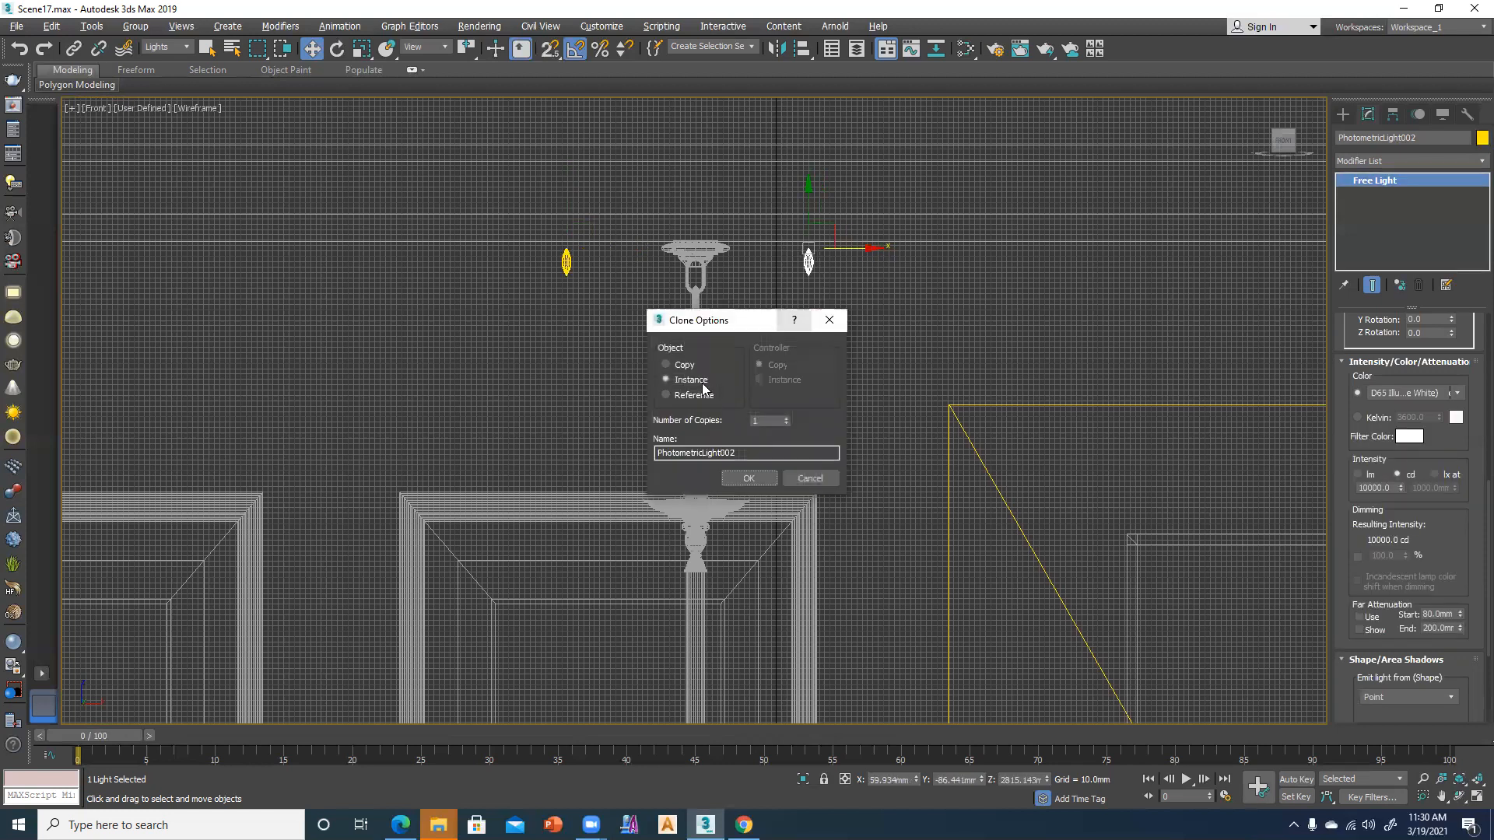
key(Return)
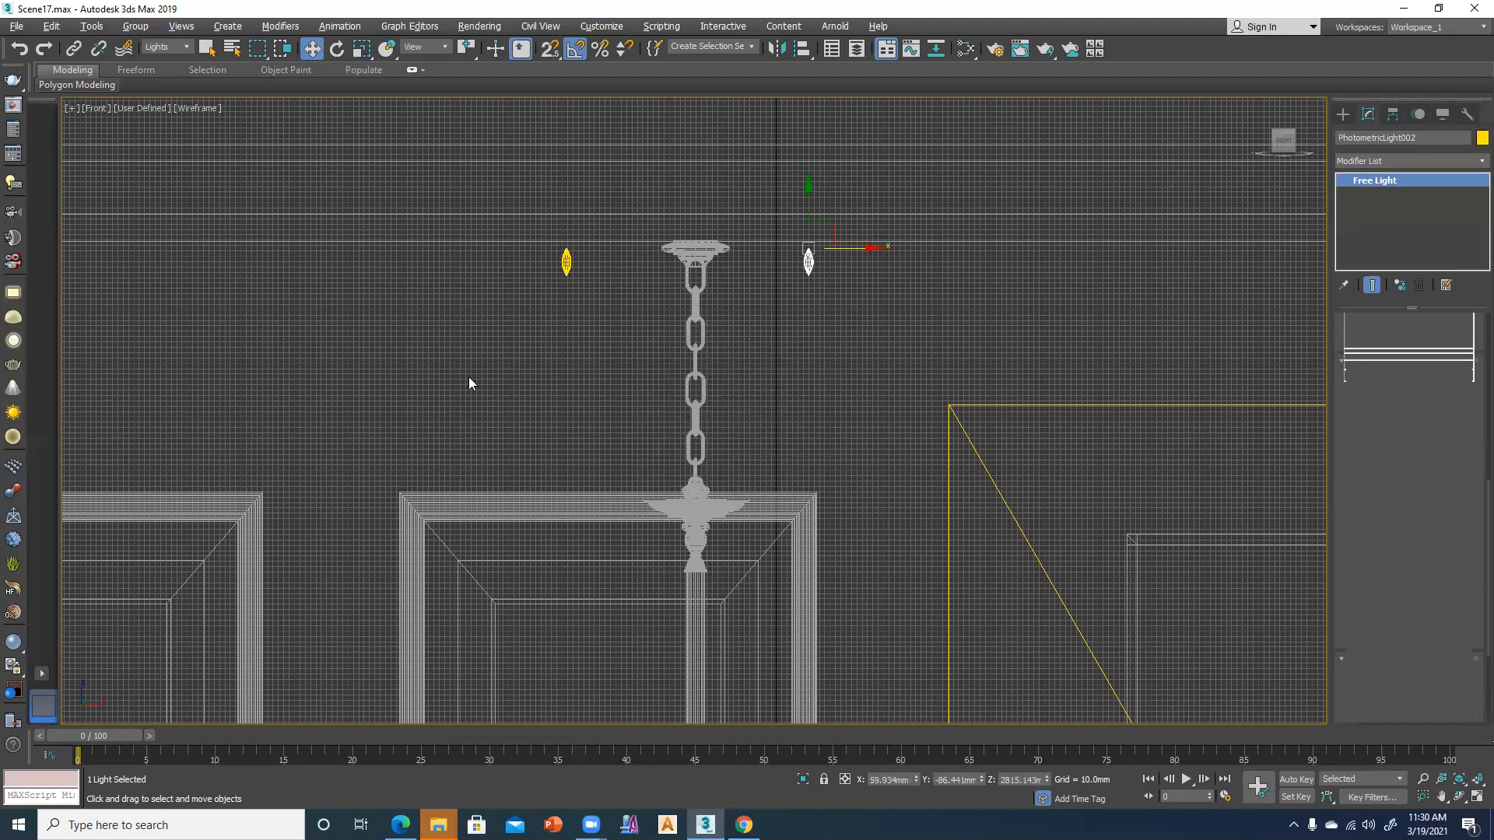
Place three evenly spaced instances of the two photometric lights along the Y axis in the maximized Top view
key(alt+w)
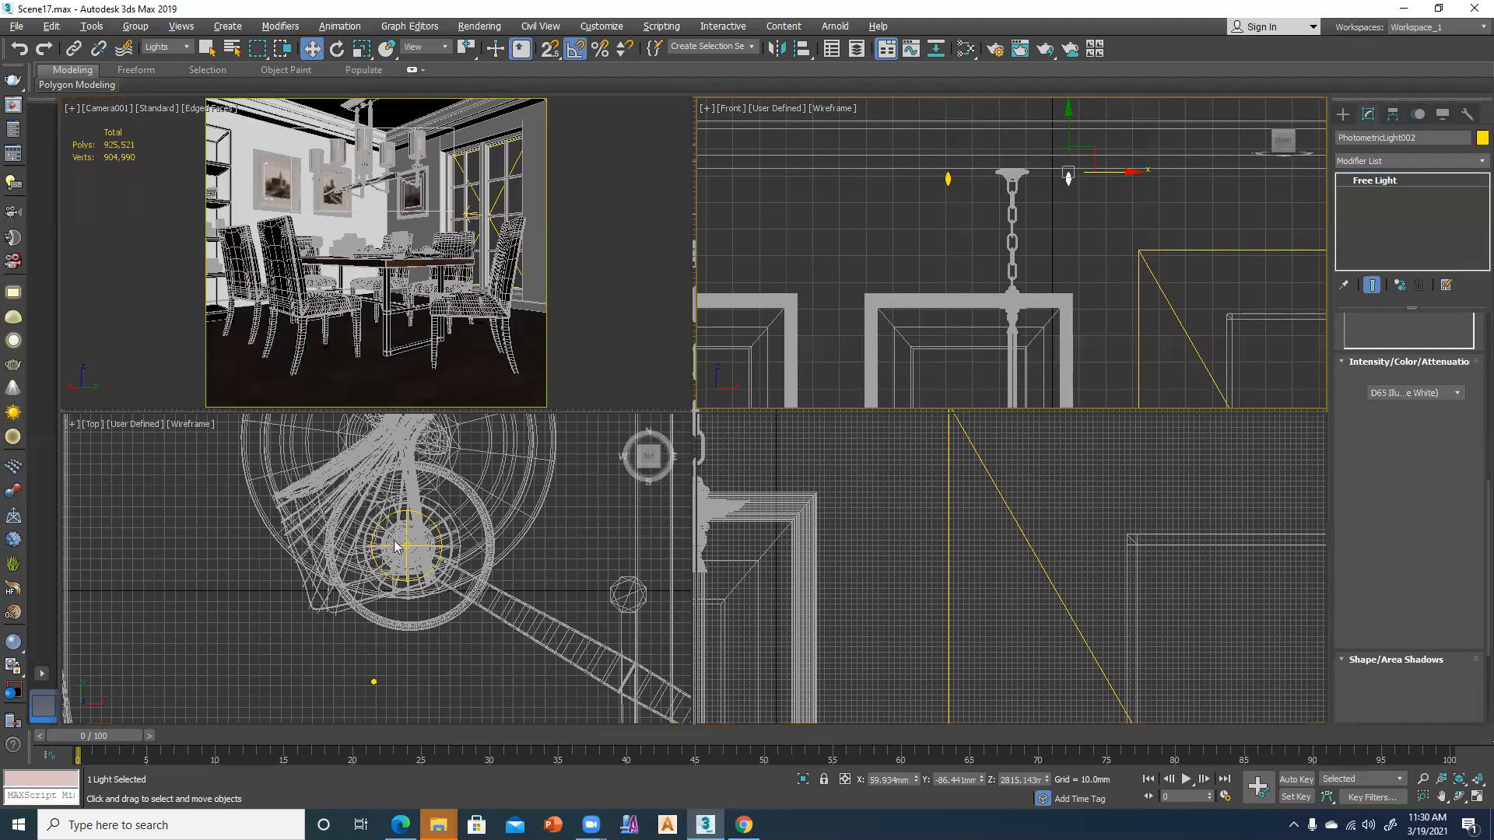
key(alt+w)
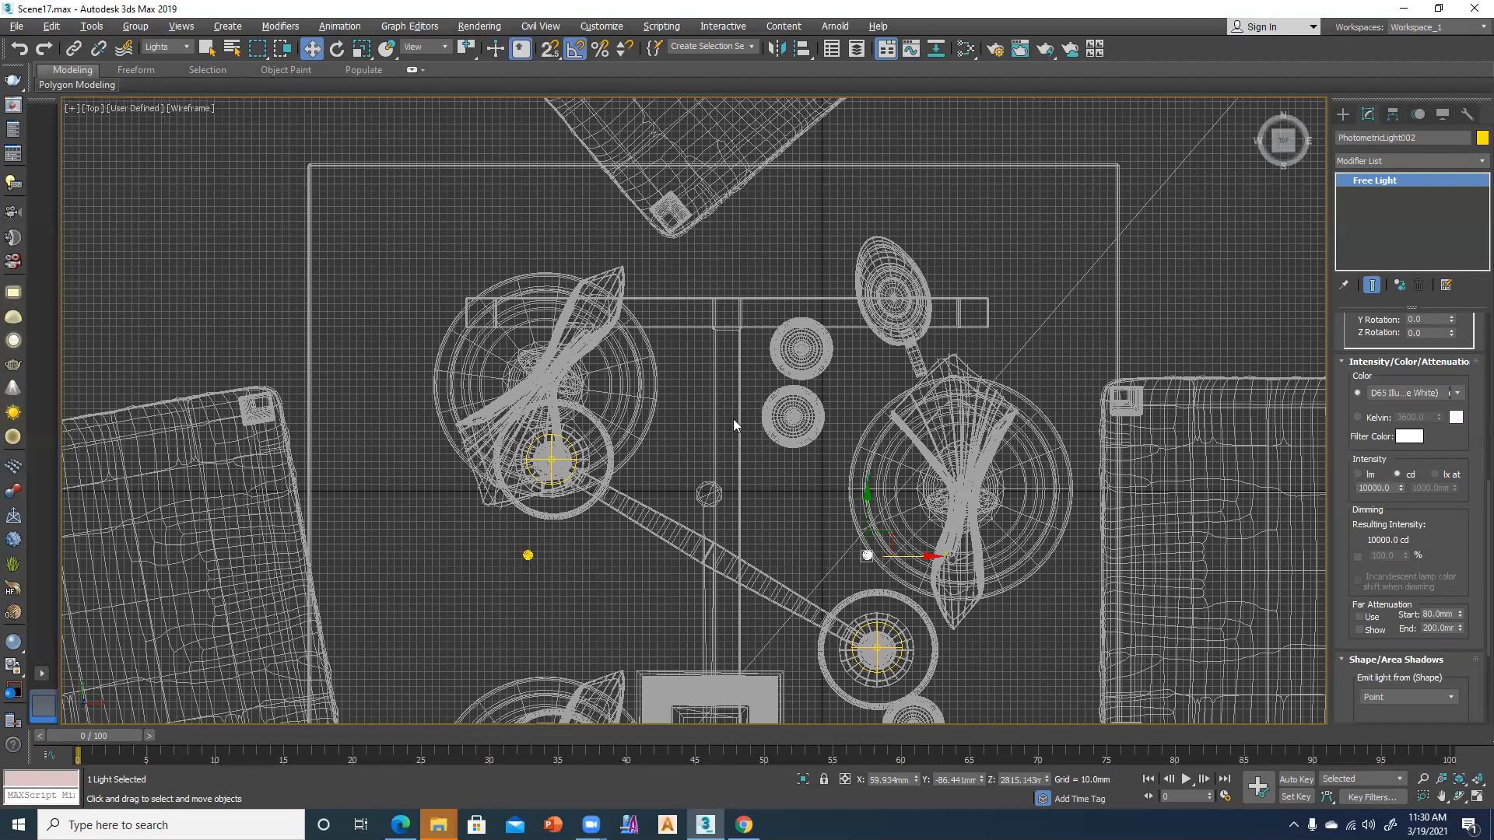
shift+drag(698, 493, 684, 193)
click(679, 380)
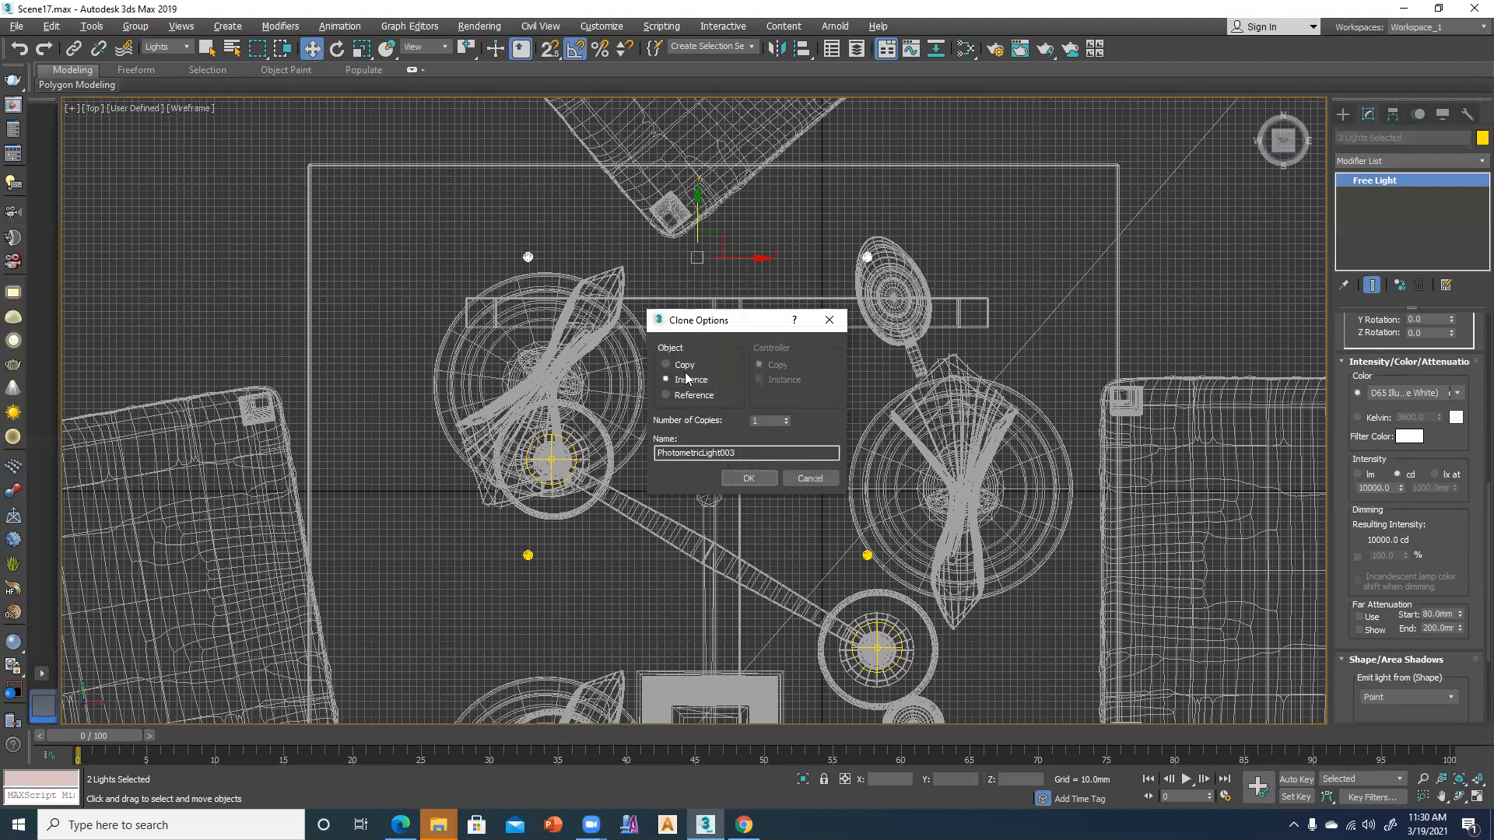
click(786, 419)
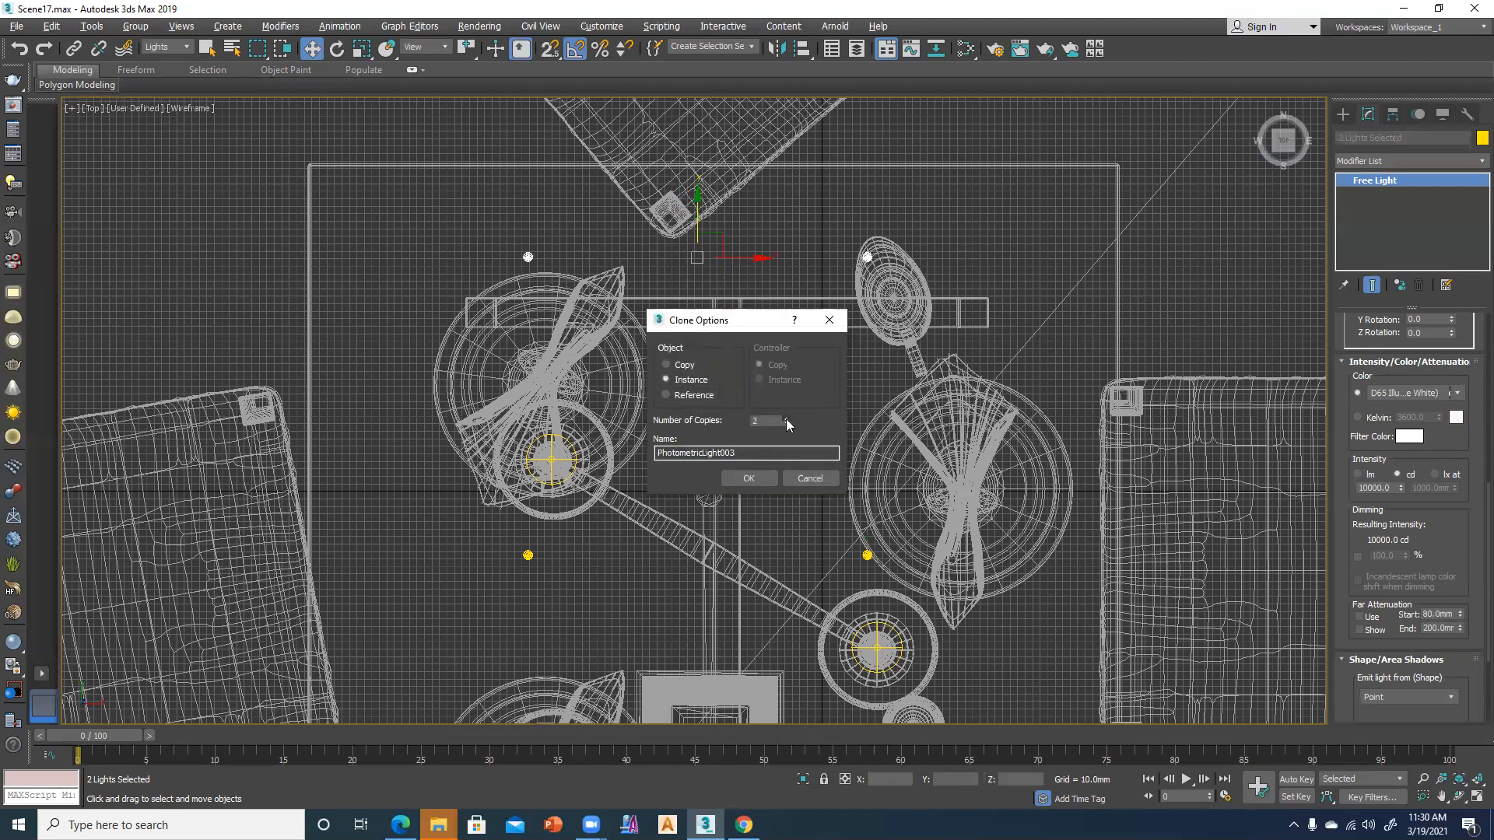
click(749, 478)
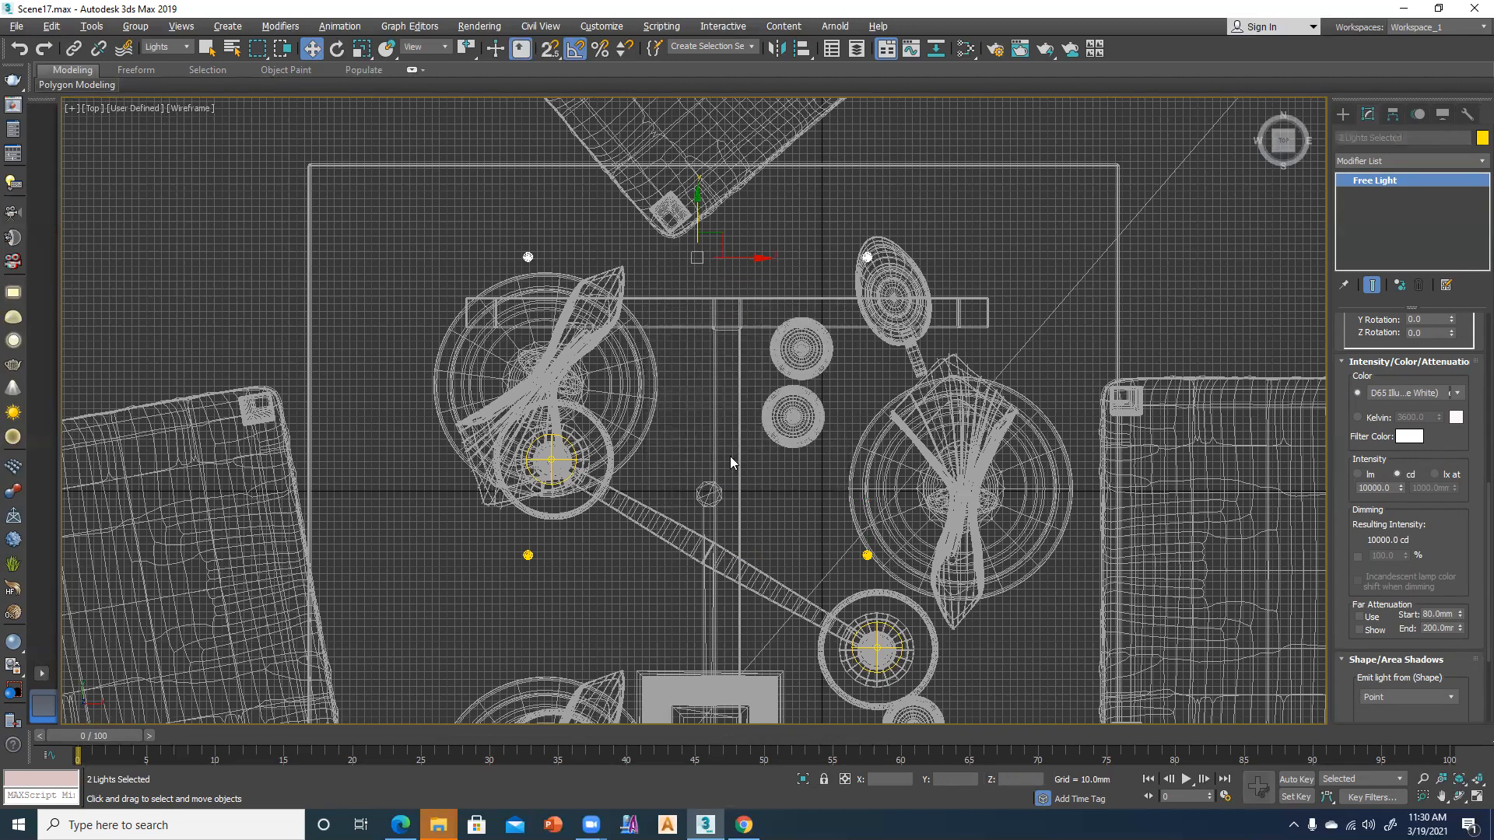
Select all eight photometric lights and move them together along the Y axis so their rows lie over the dining table and chandelier
scroll(730, 456, down, 3)
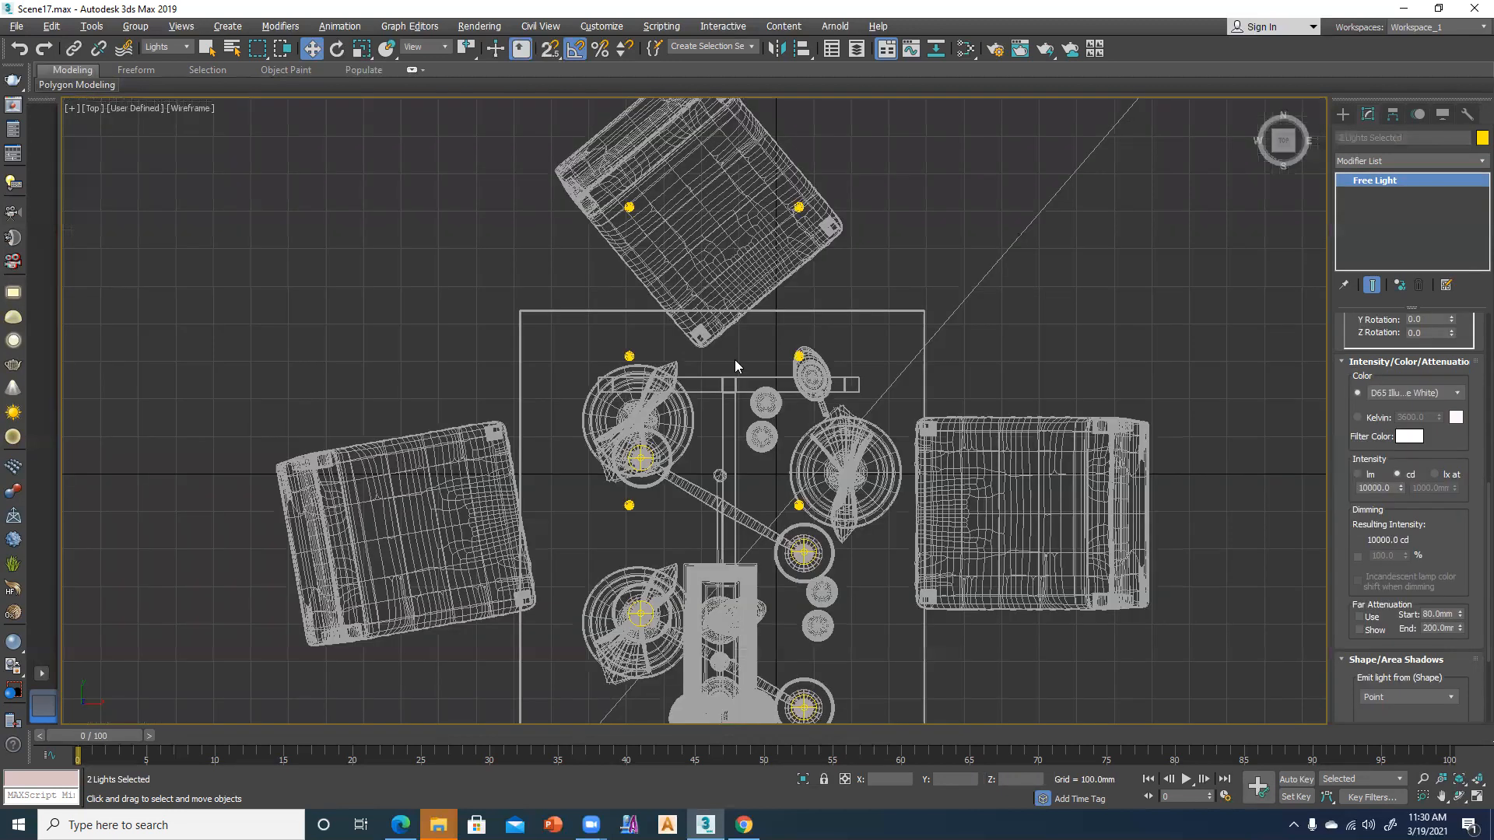
scroll(734, 360, down, 3)
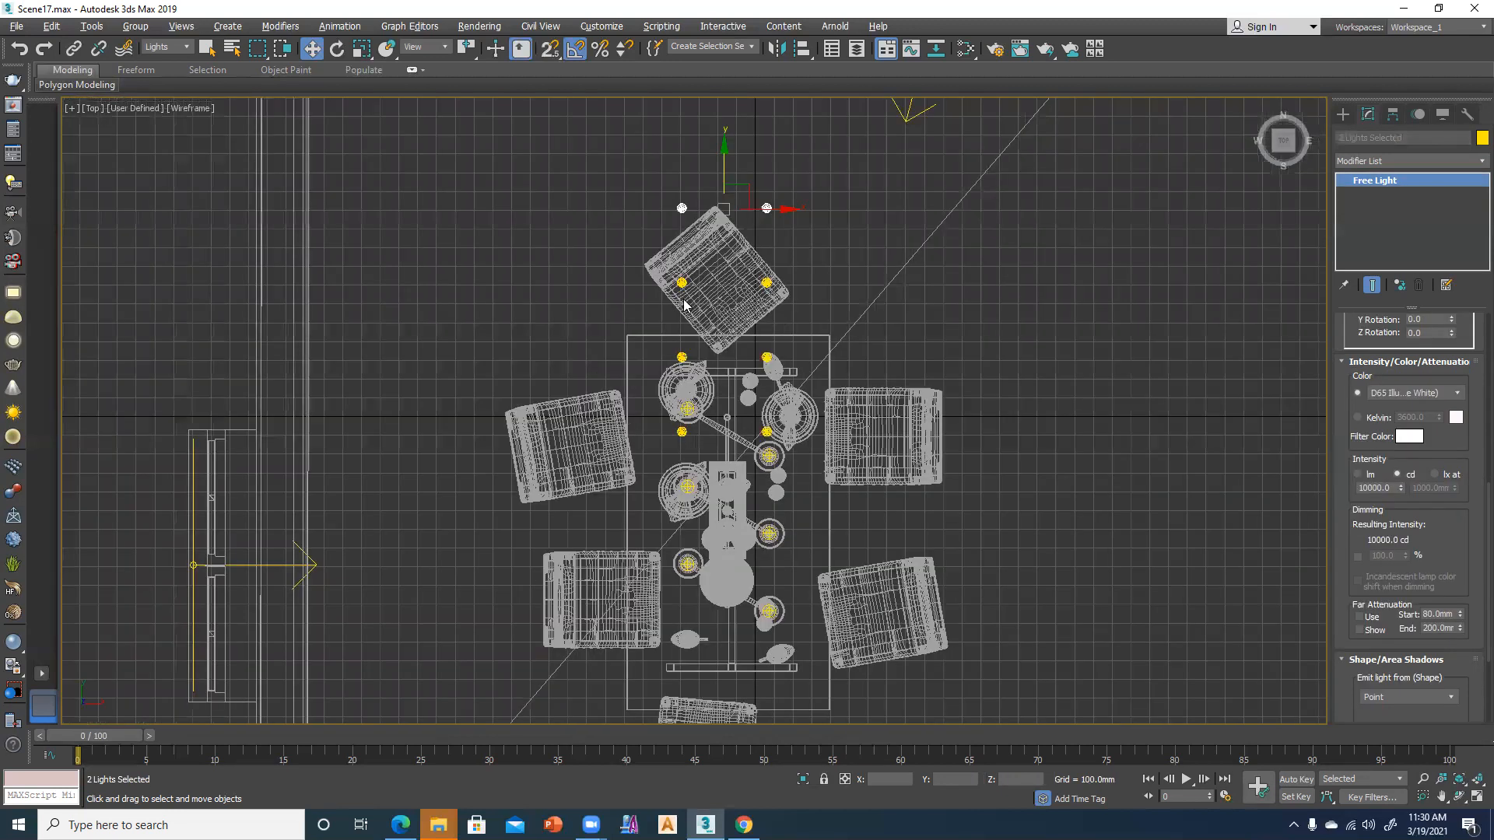
middle_drag(682, 432, 672, 432)
ctrl+click(671, 432)
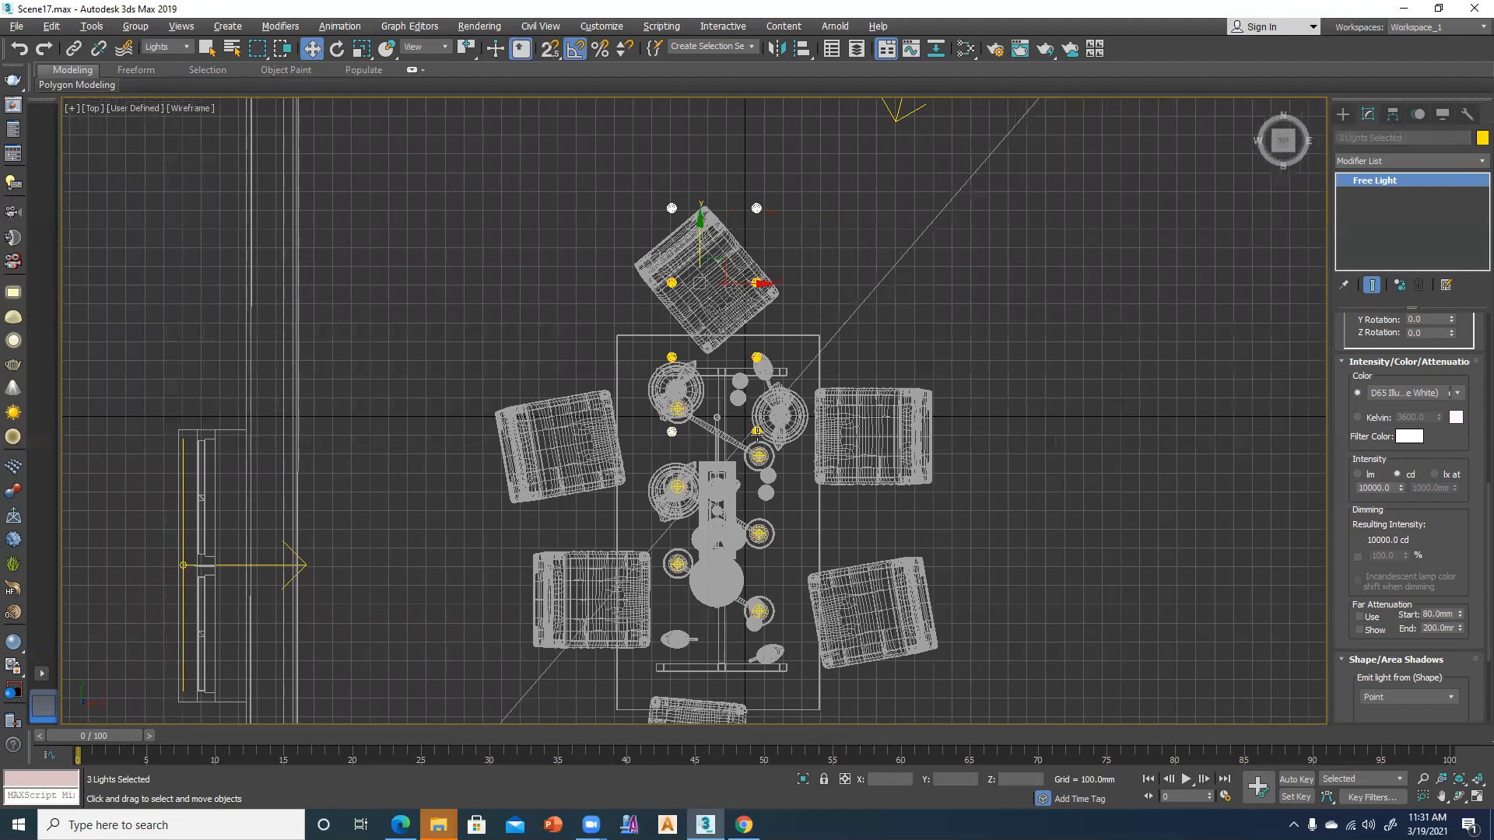
ctrl+click(756, 357)
ctrl+click(671, 282)
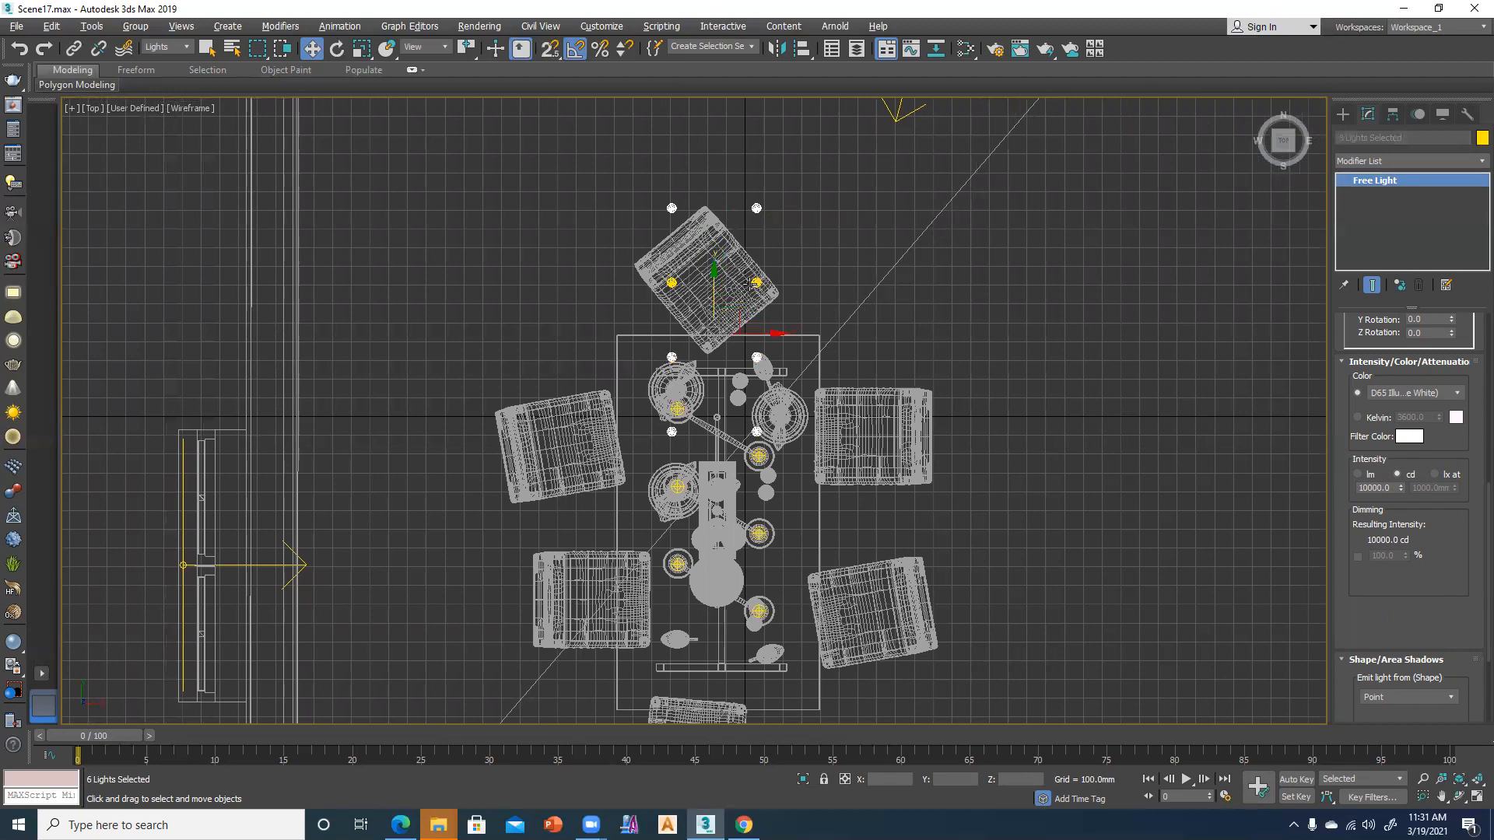
ctrl+click(757, 283)
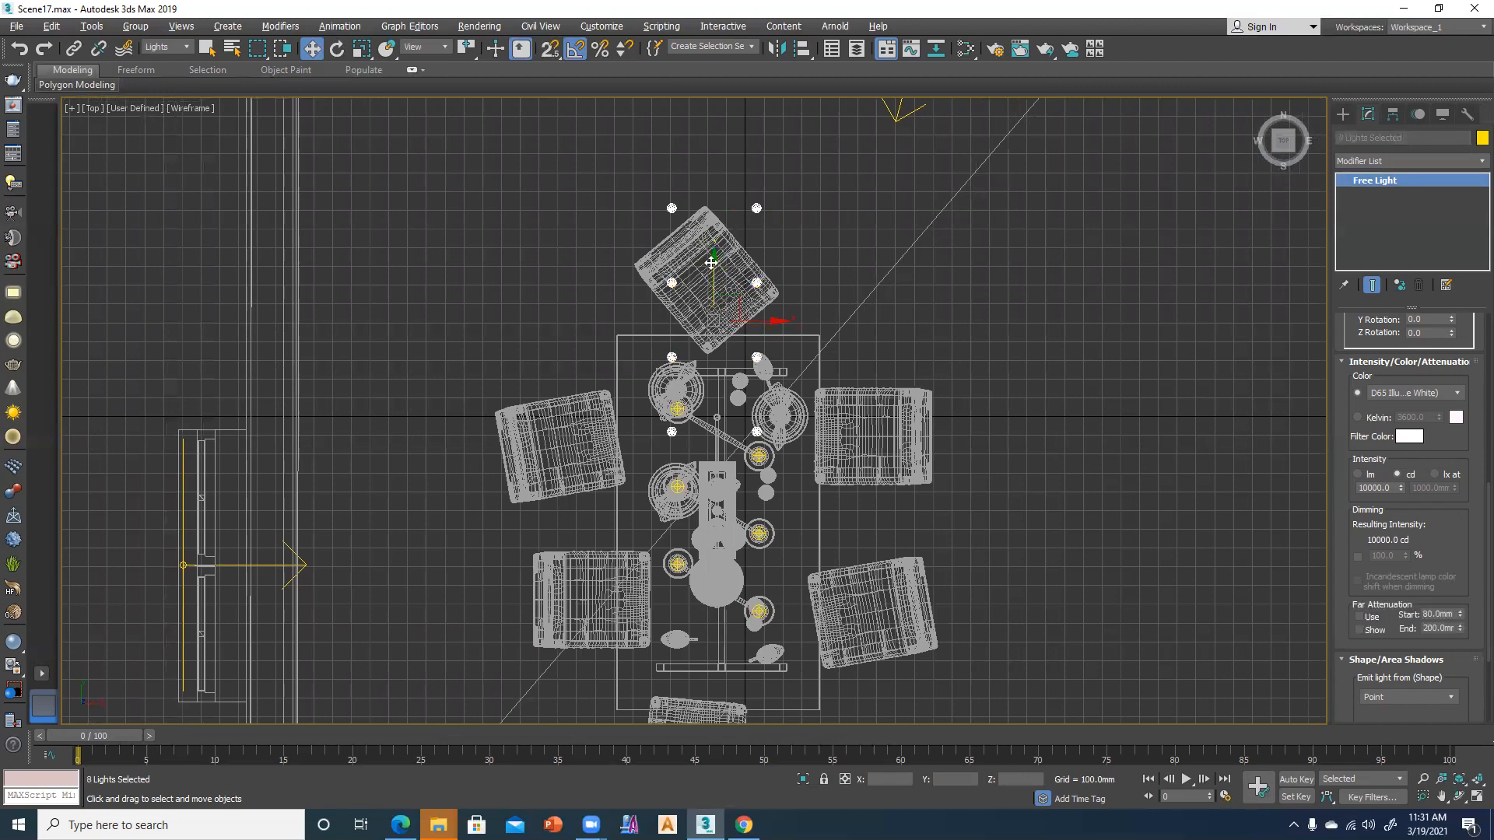
drag(712, 310, 722, 462)
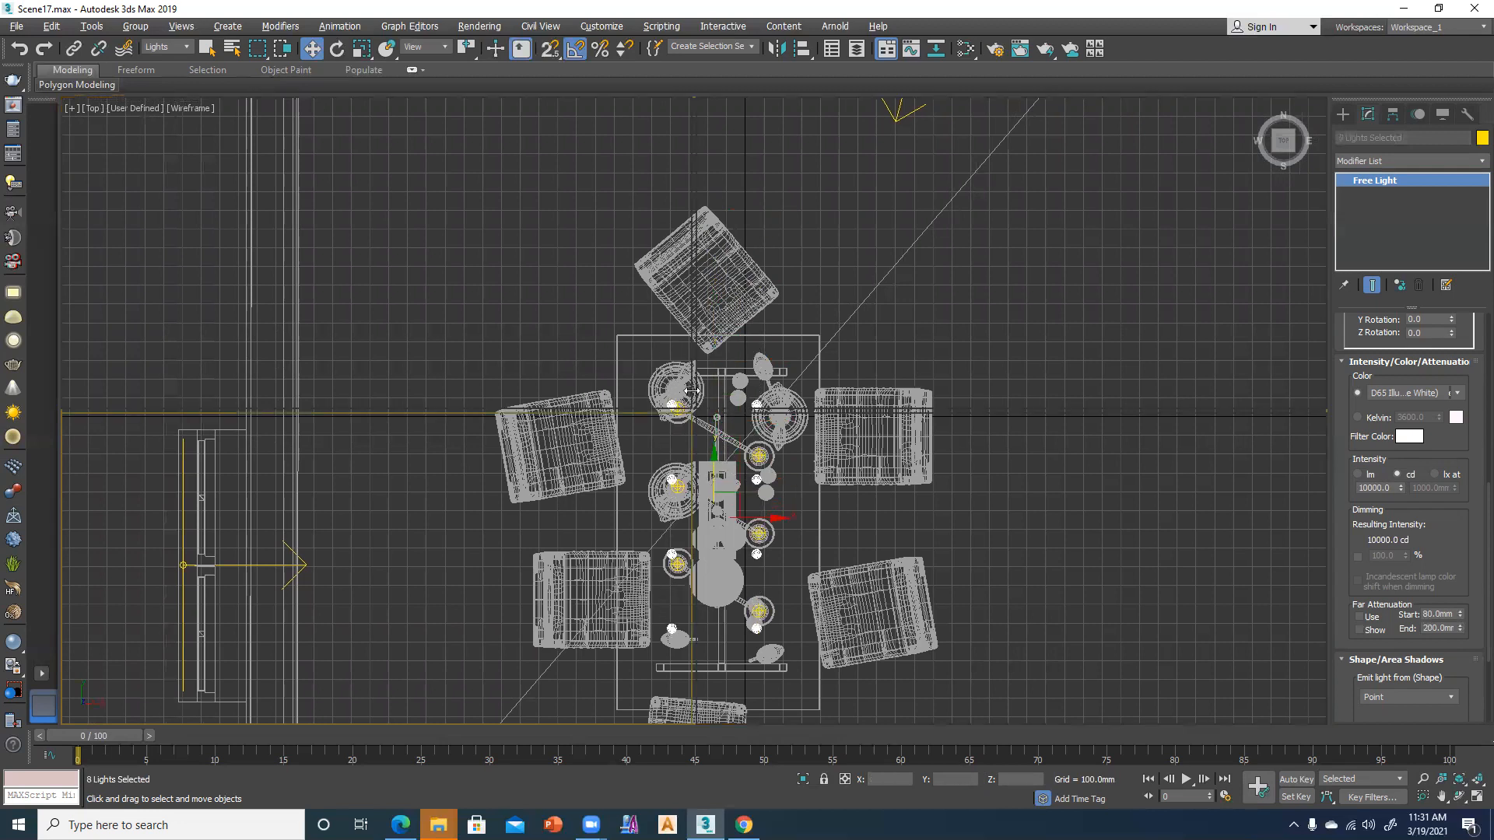
Run a test render of the chandelier region in the Camera001 view, examine it enlarged and cancel it
key(alt+w)
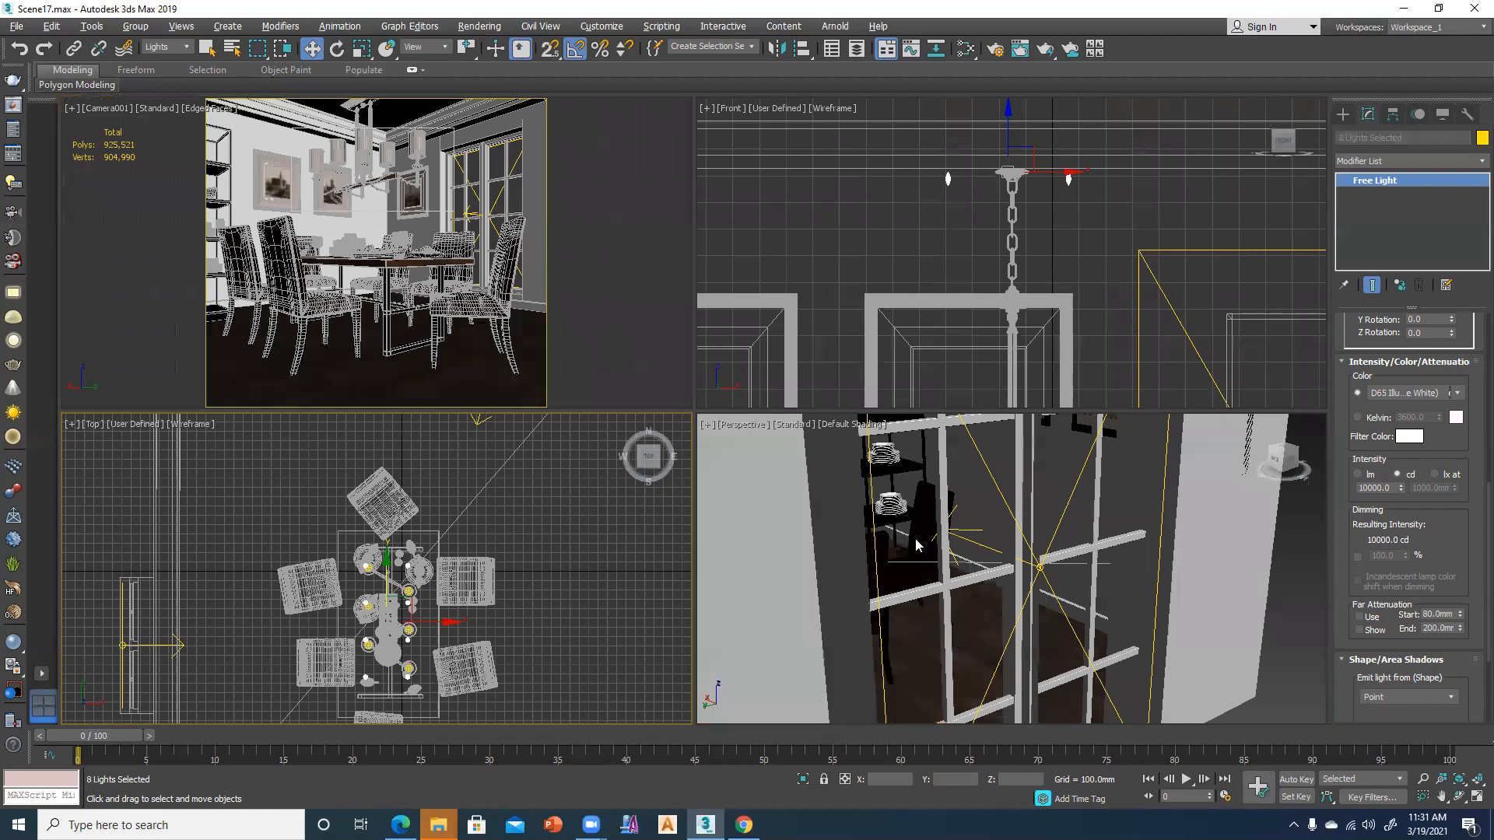
click(903, 537)
click(452, 369)
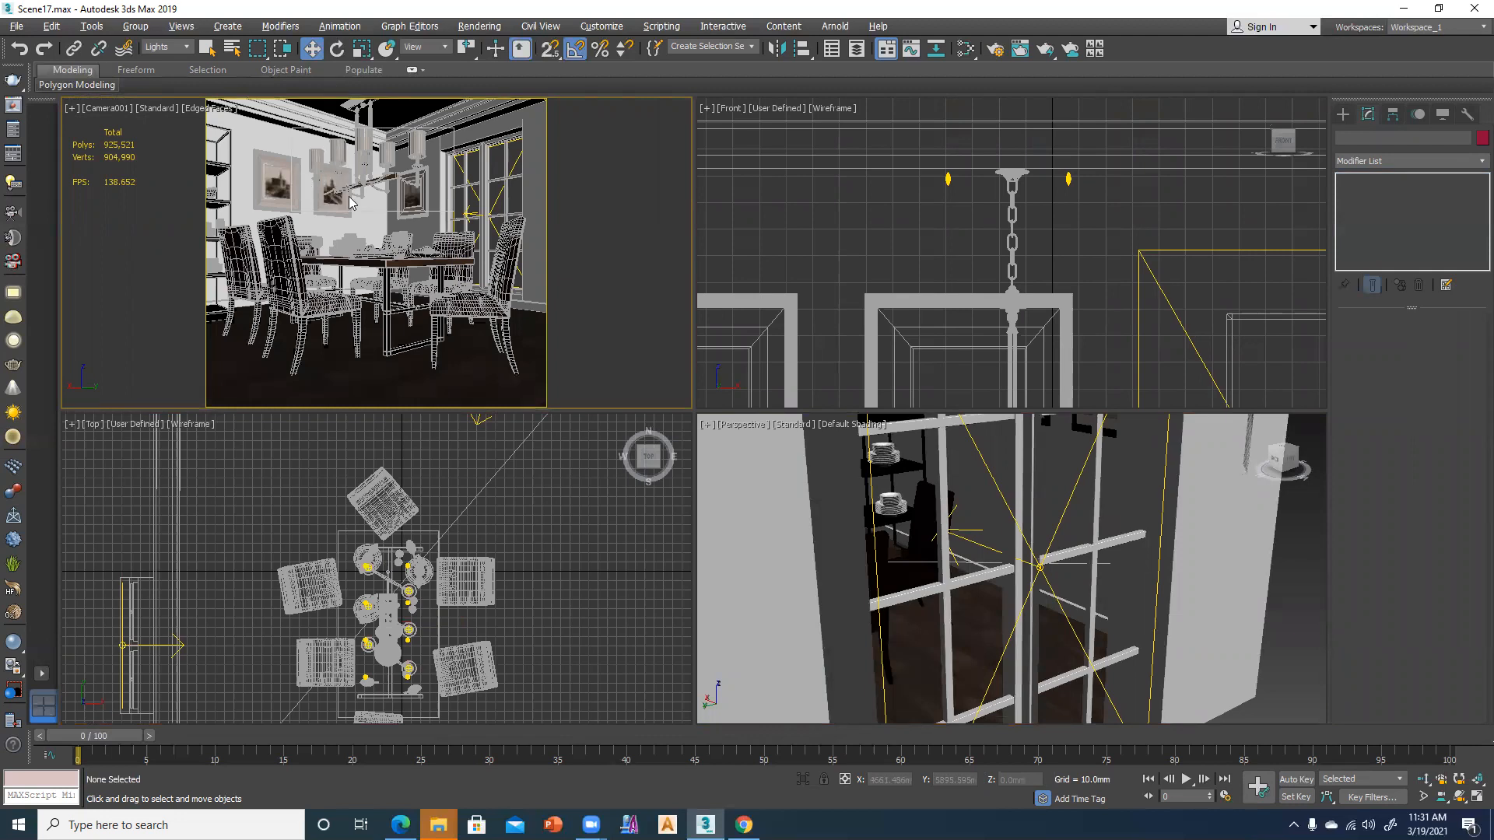
key(shift+q)
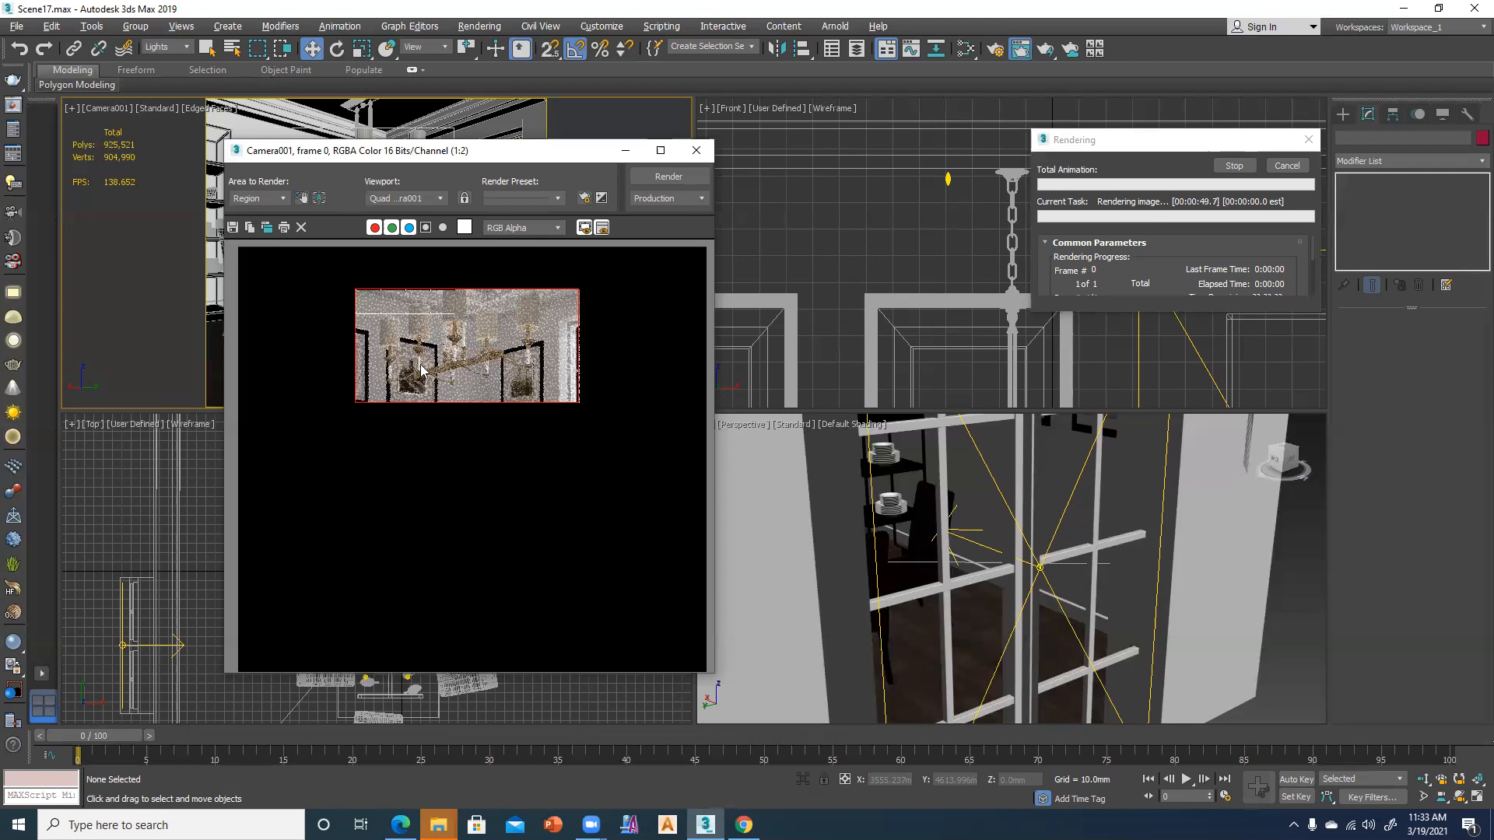
scroll(448, 342, up, 1)
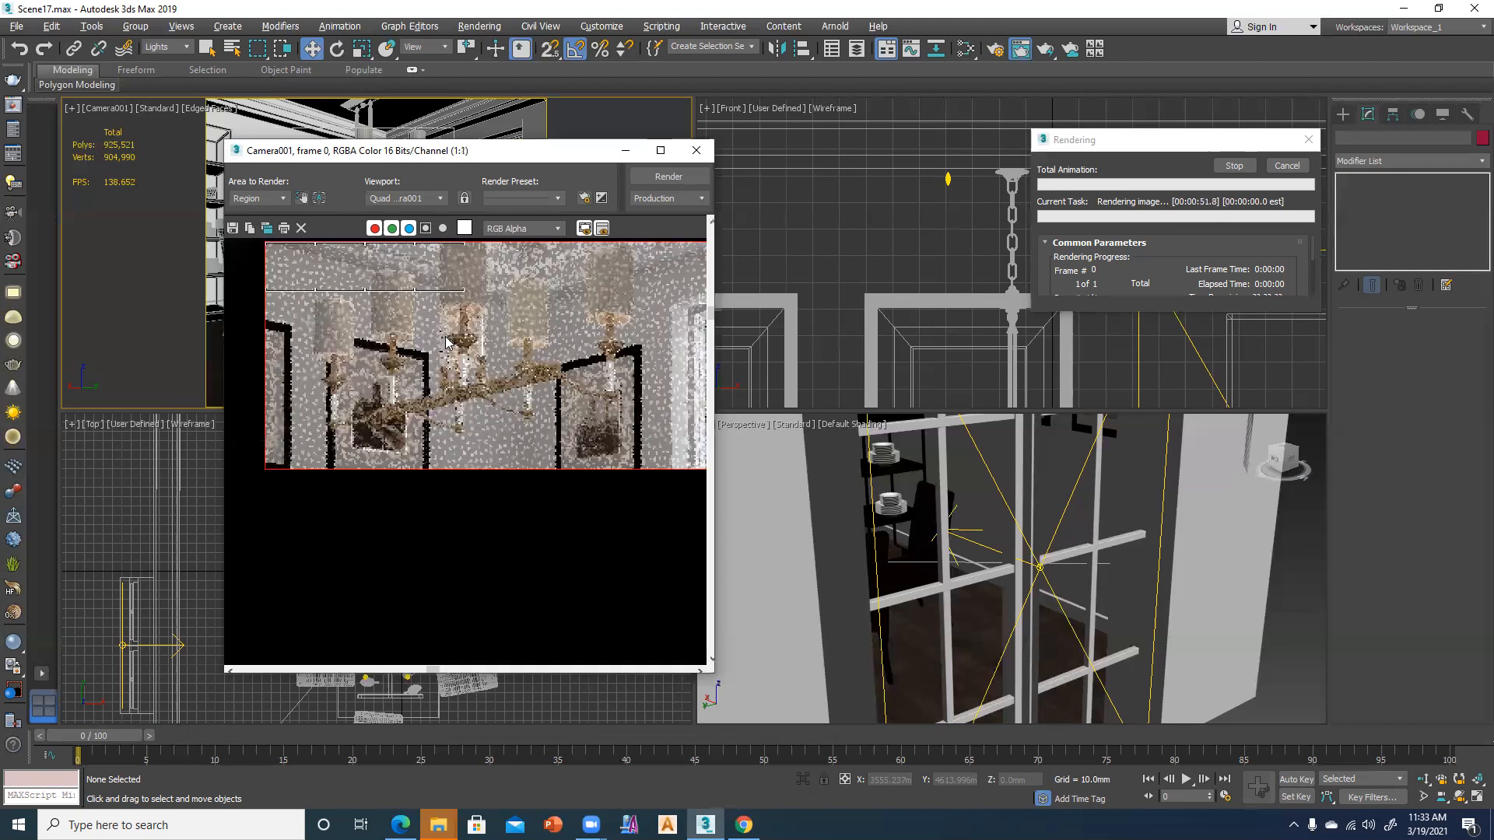
scroll(387, 472, up, 1)
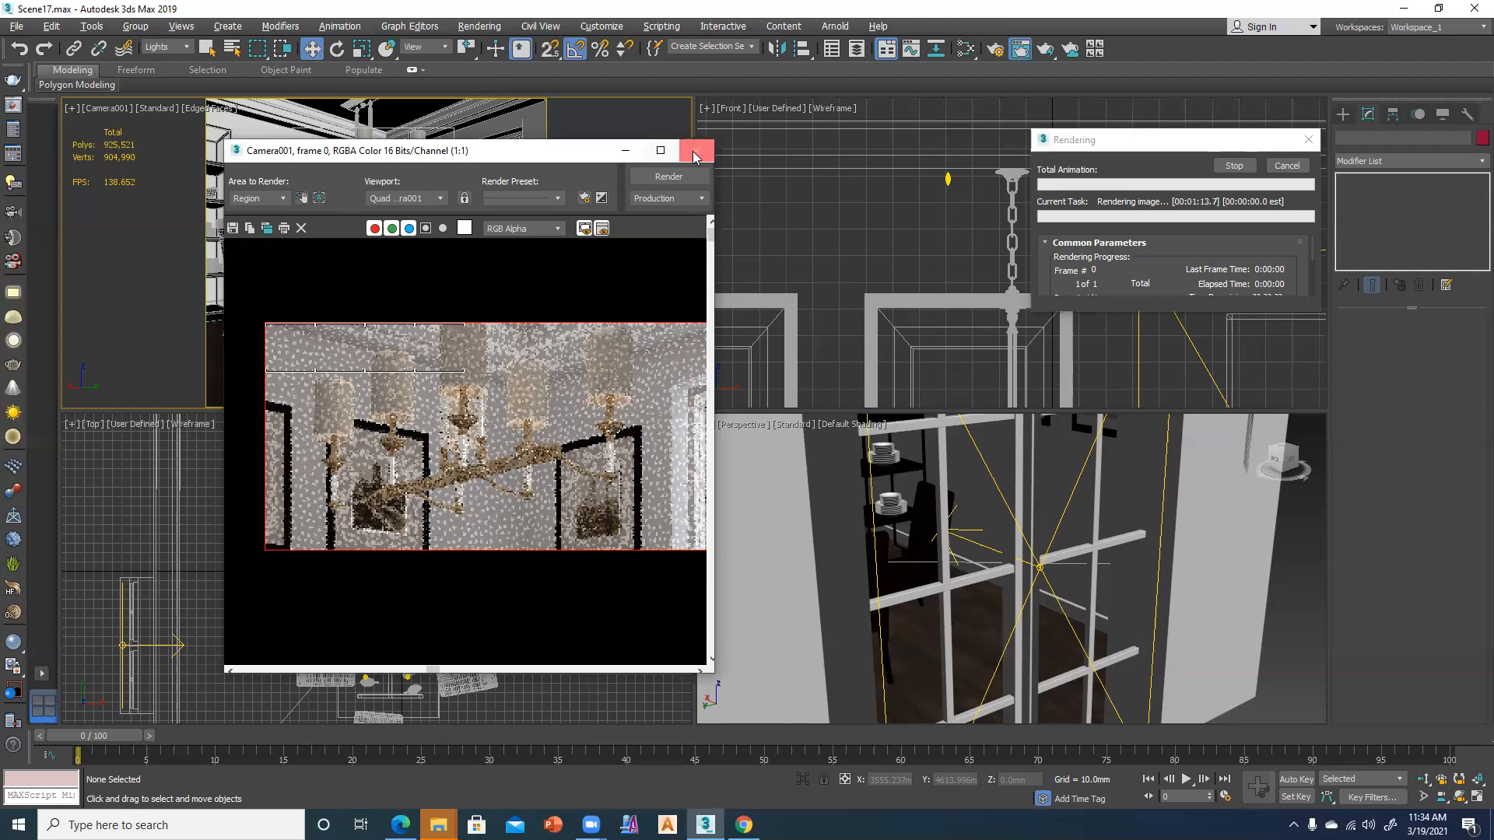
click(693, 151)
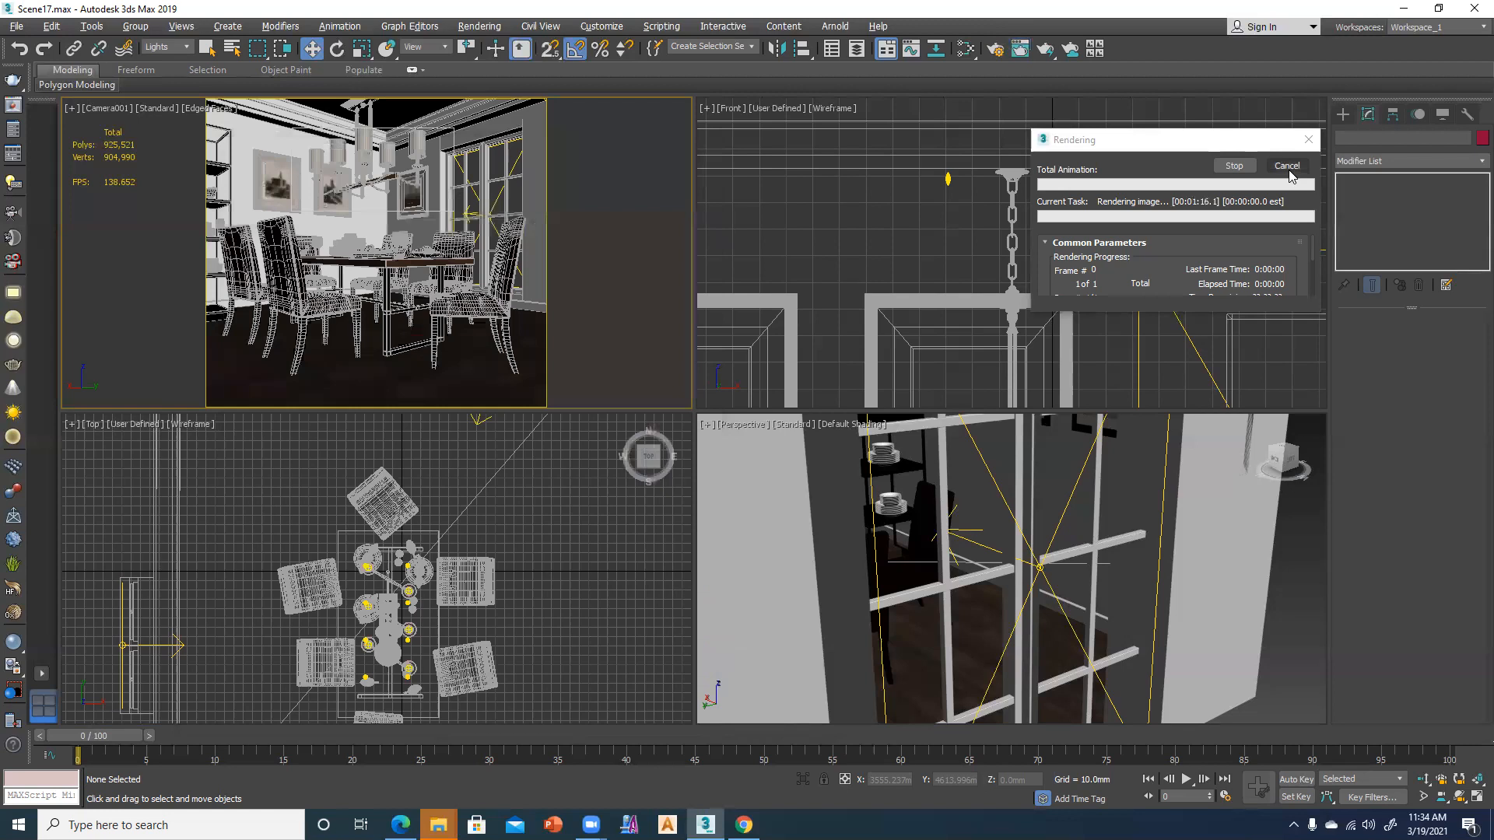
click(1288, 166)
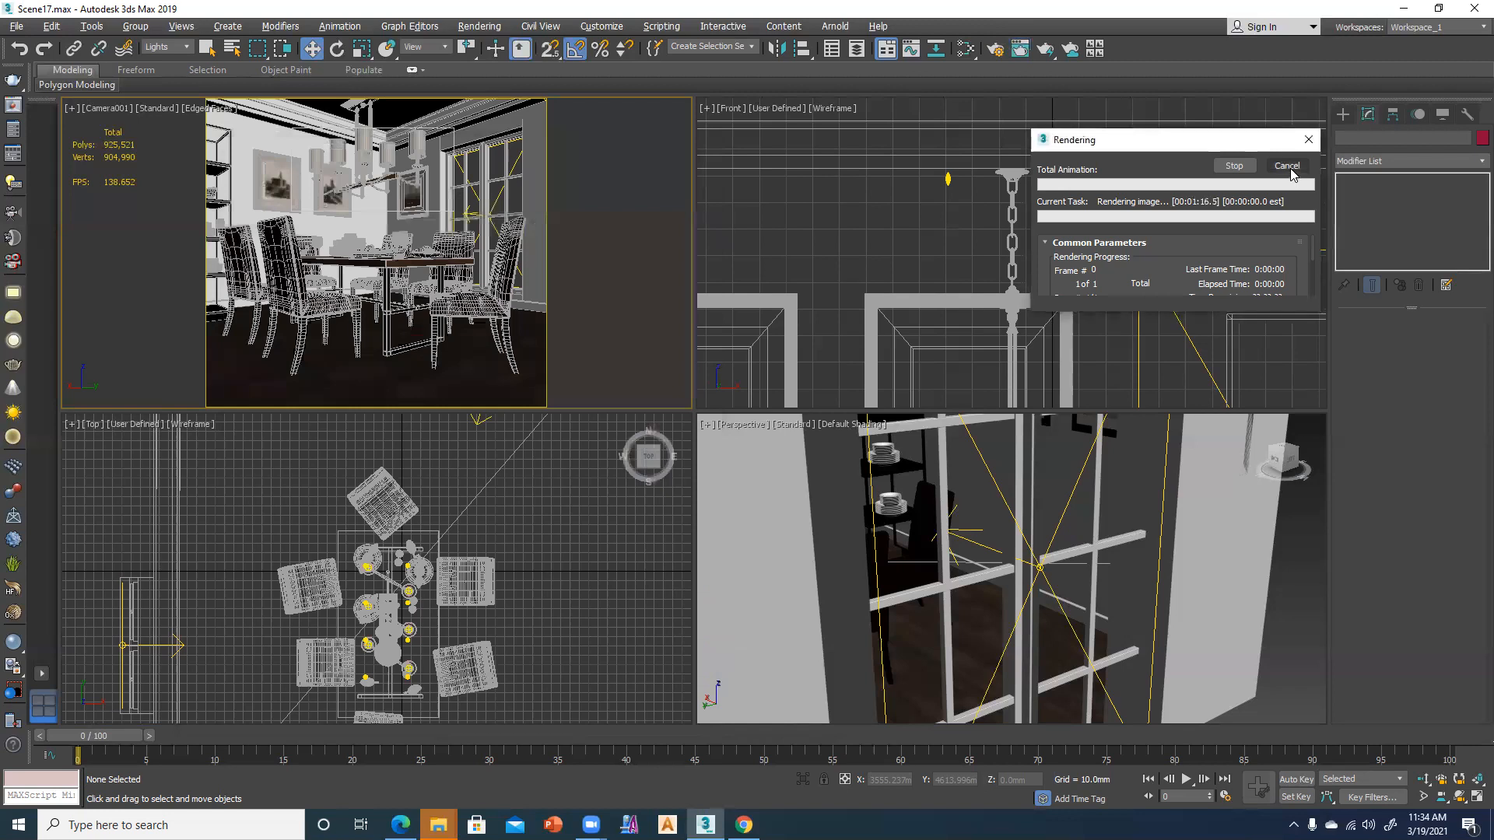
Set the V-Ray bucket image sampler's max subdivs to 4 and bucket width to 32
click(990, 50)
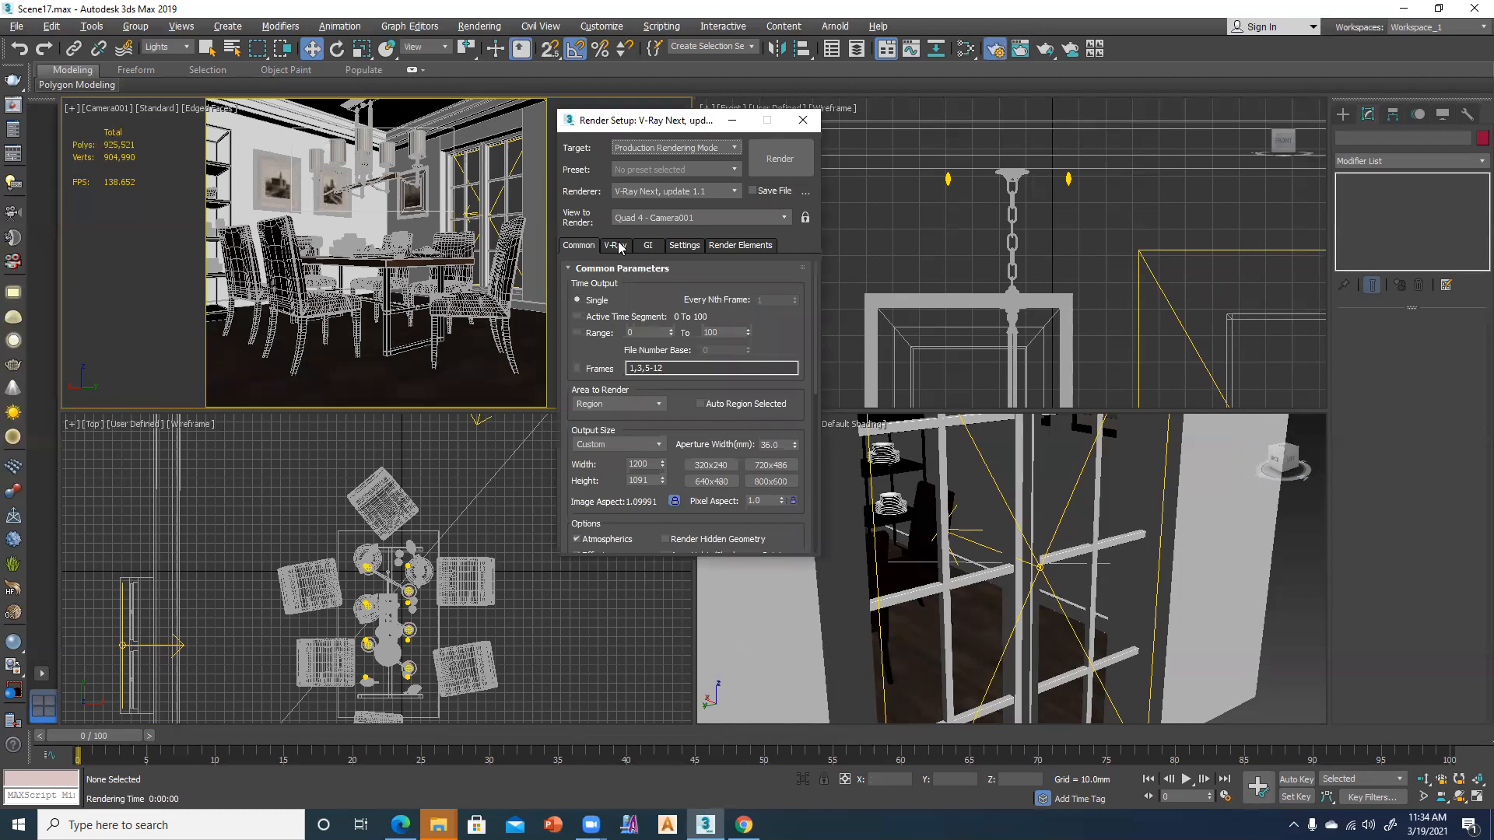
click(617, 245)
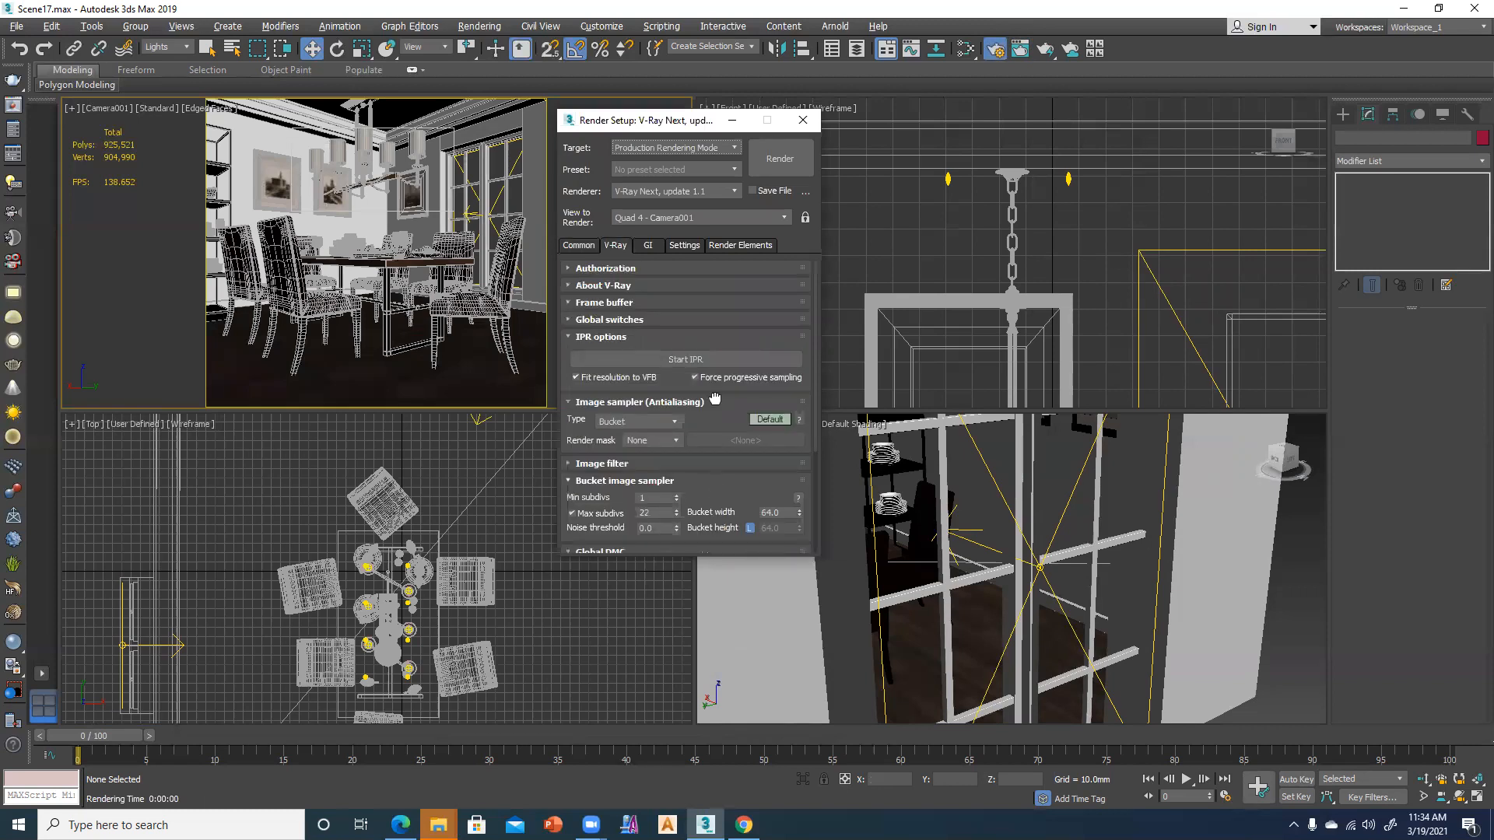
scroll(663, 389, down, 3)
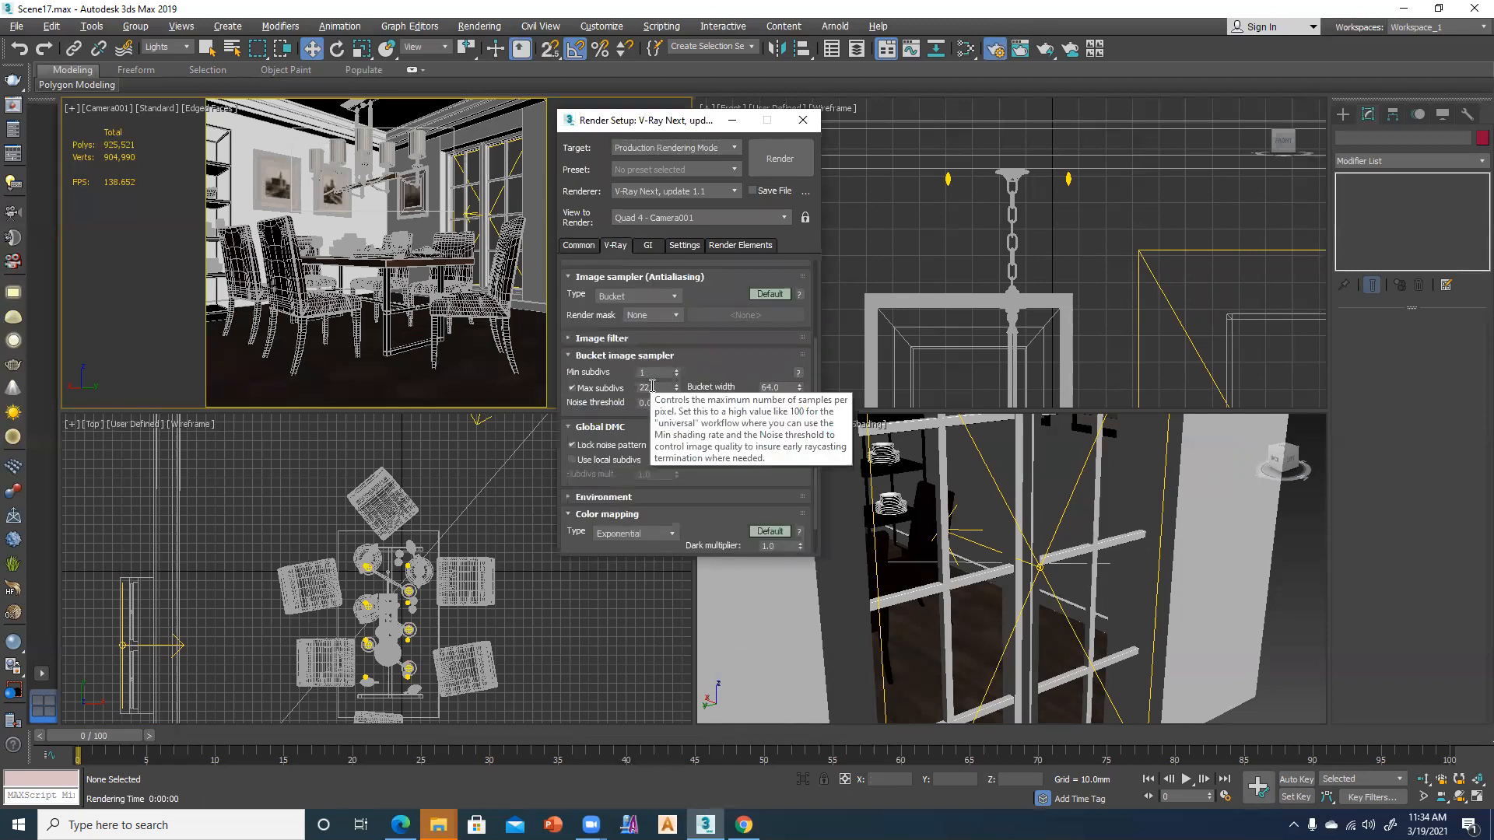
click(623, 393)
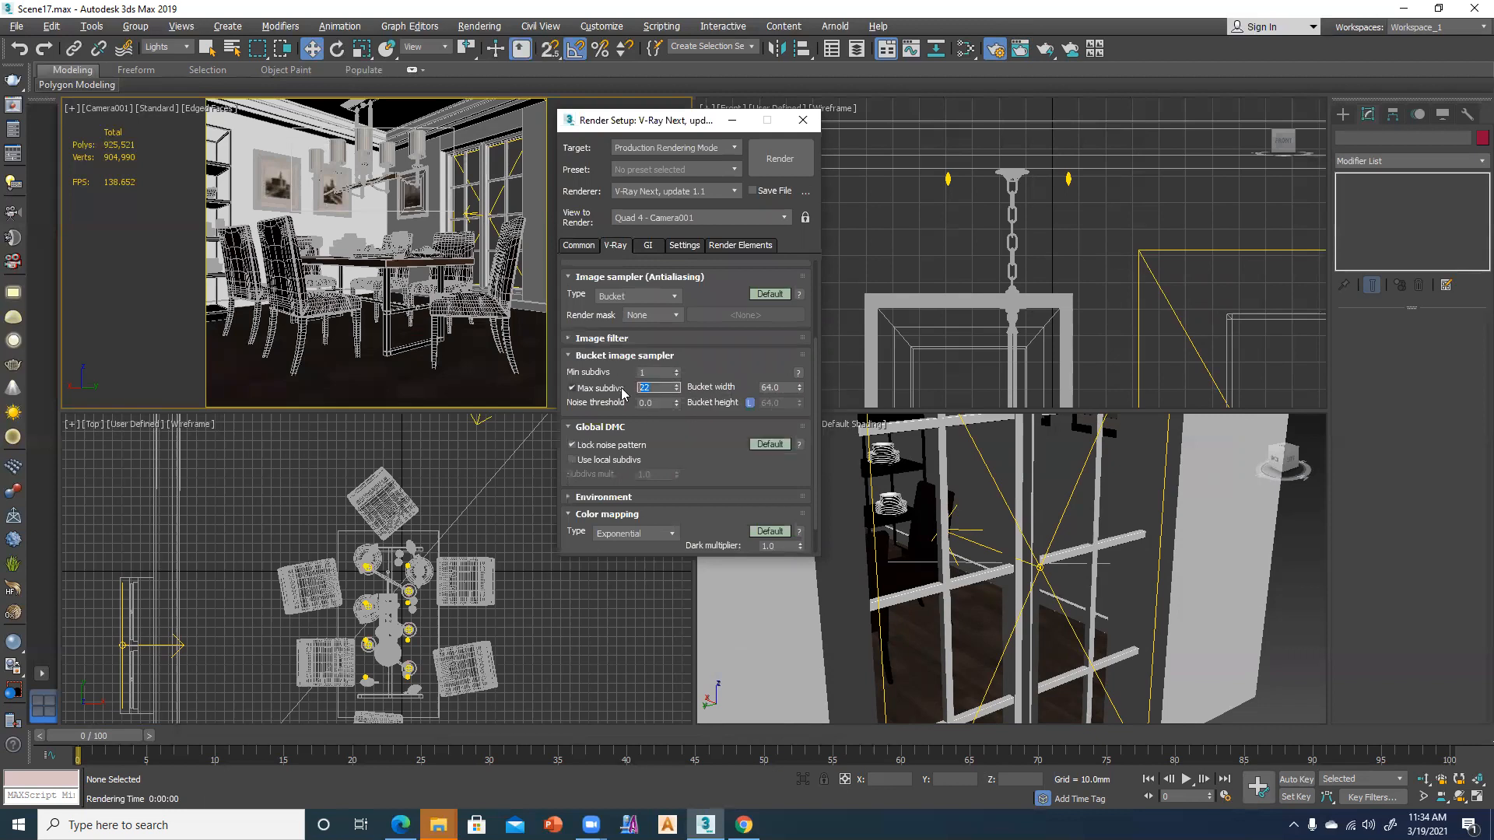
double_click(775, 387)
text(32)
key(Return)
scroll(677, 463, down, 2)
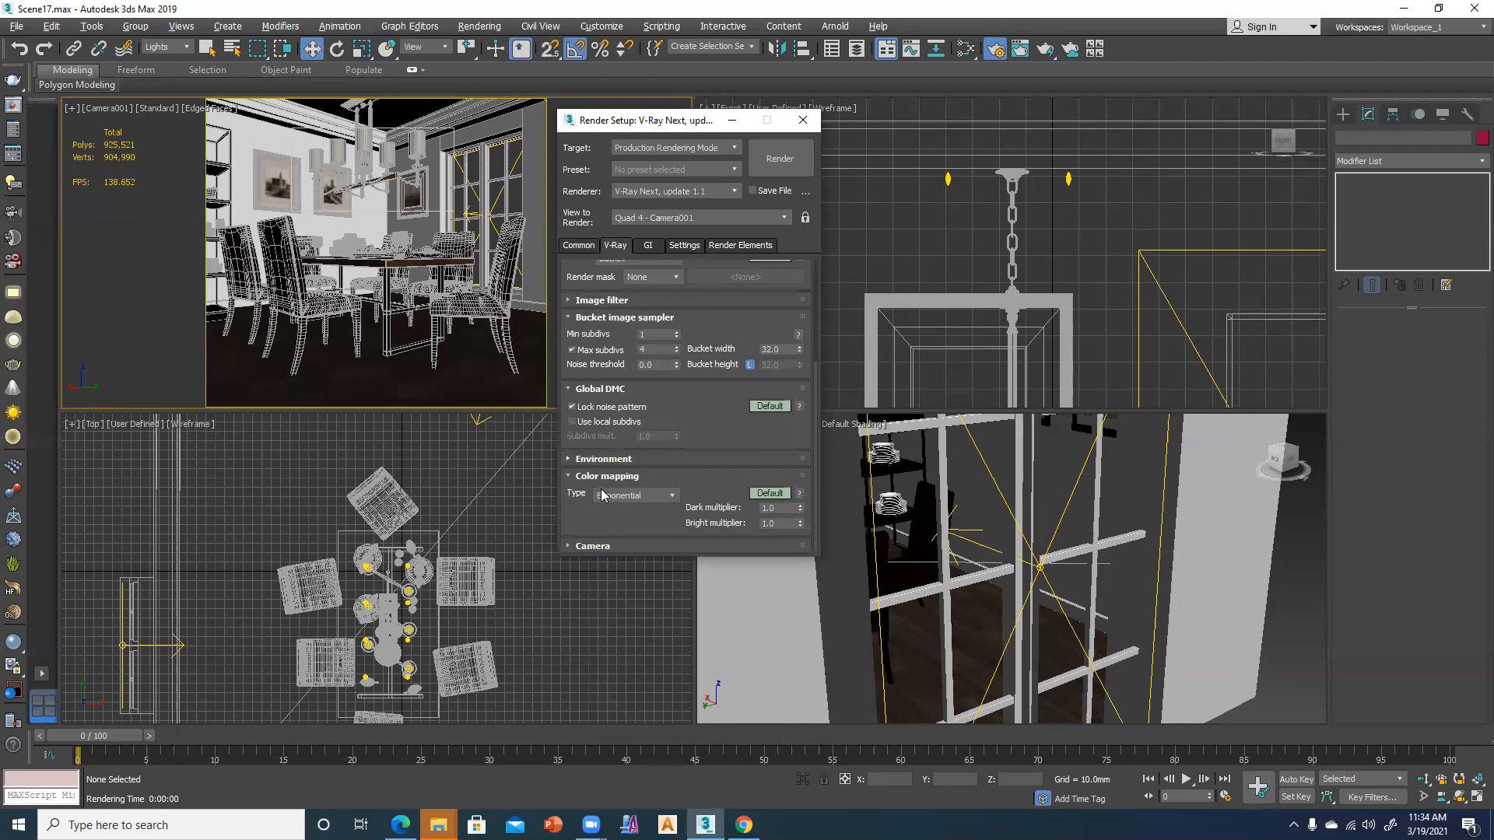
mouse_move(613, 502)
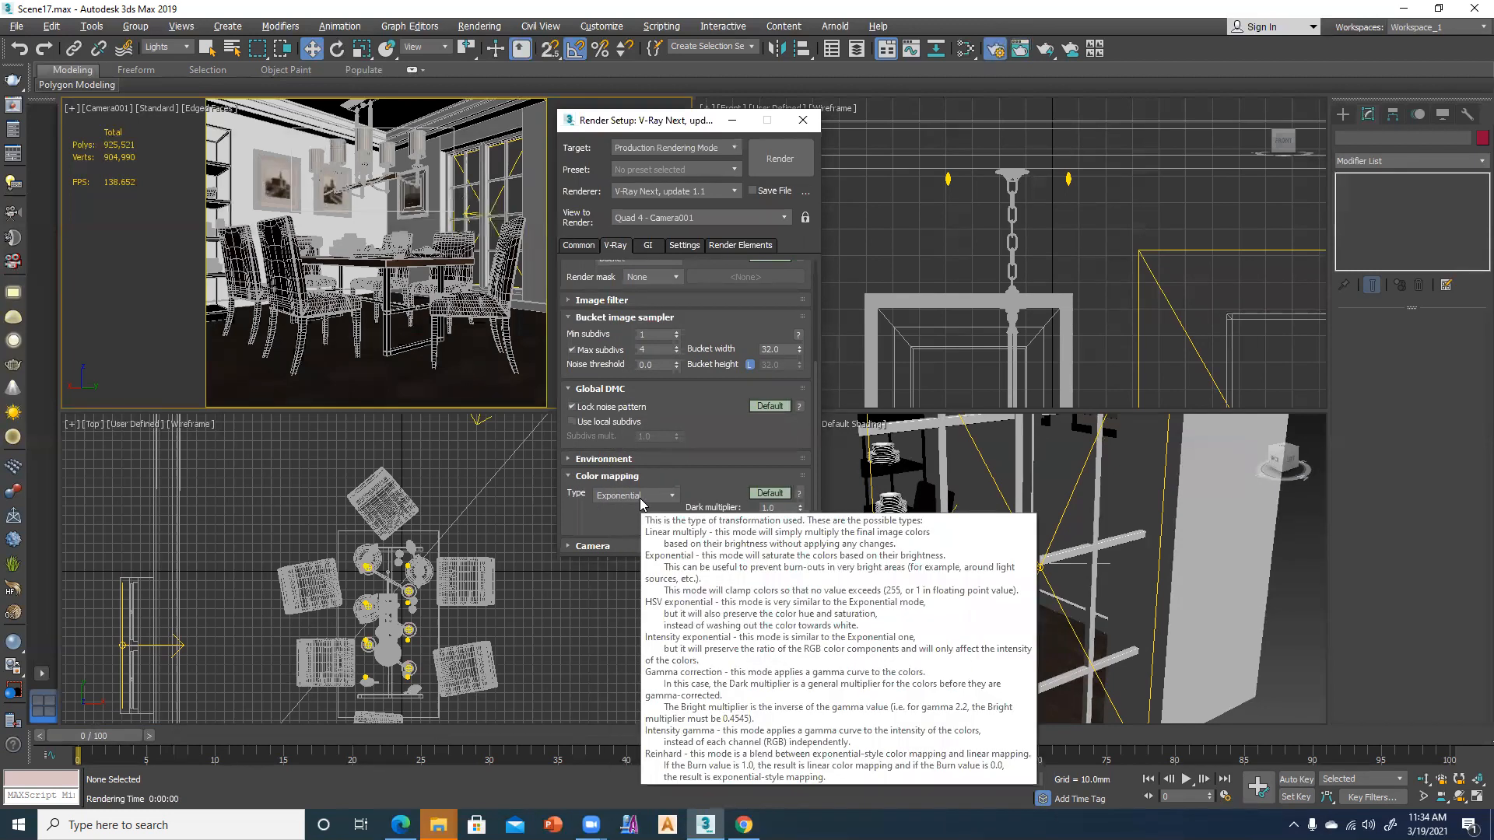
Set the irradiance map preset to Very low with 50 subdivs and 20 interpolation samples
click(648, 245)
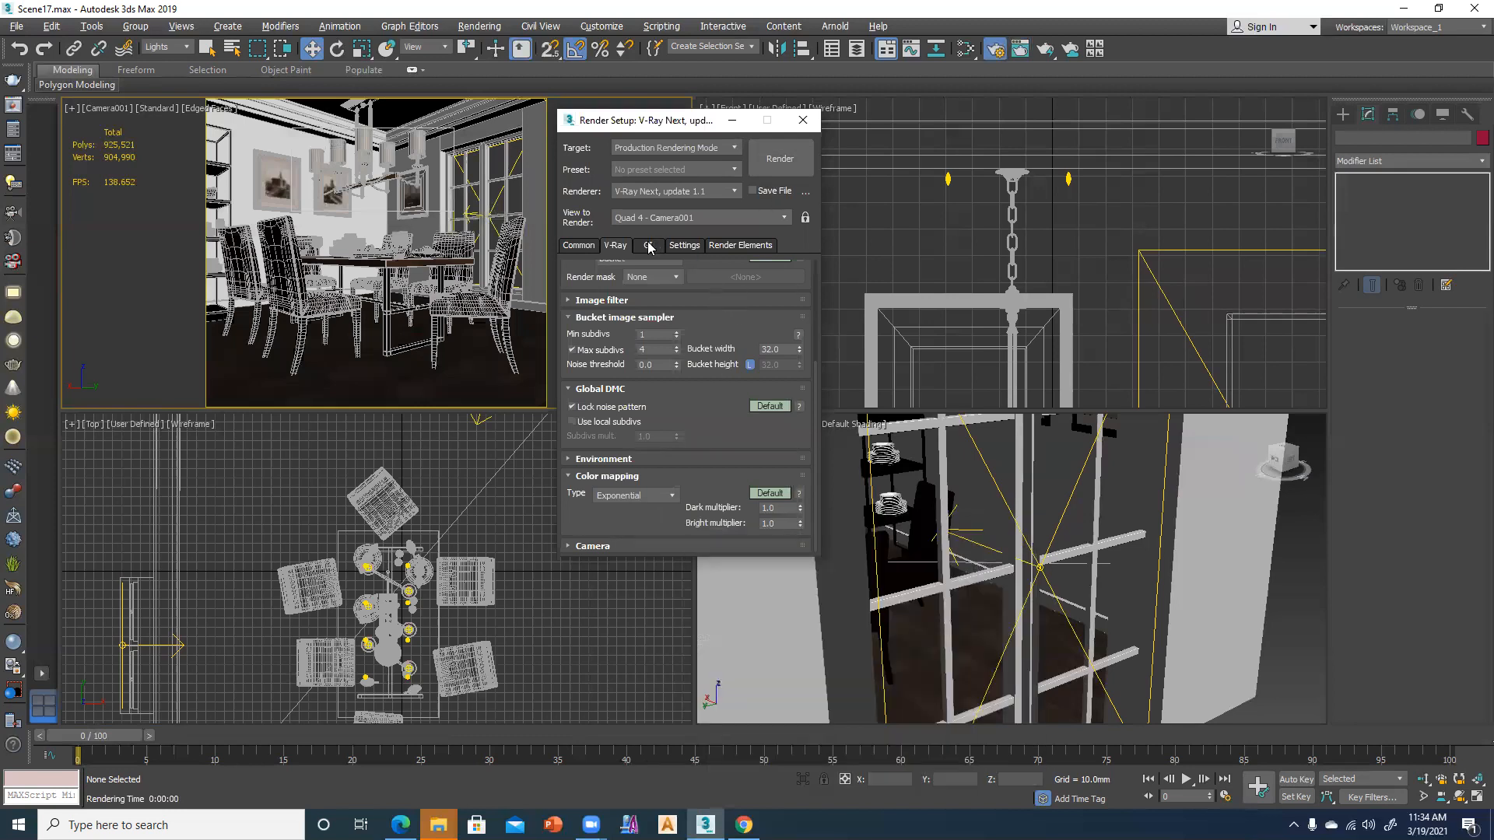
click(675, 368)
click(663, 370)
click(656, 367)
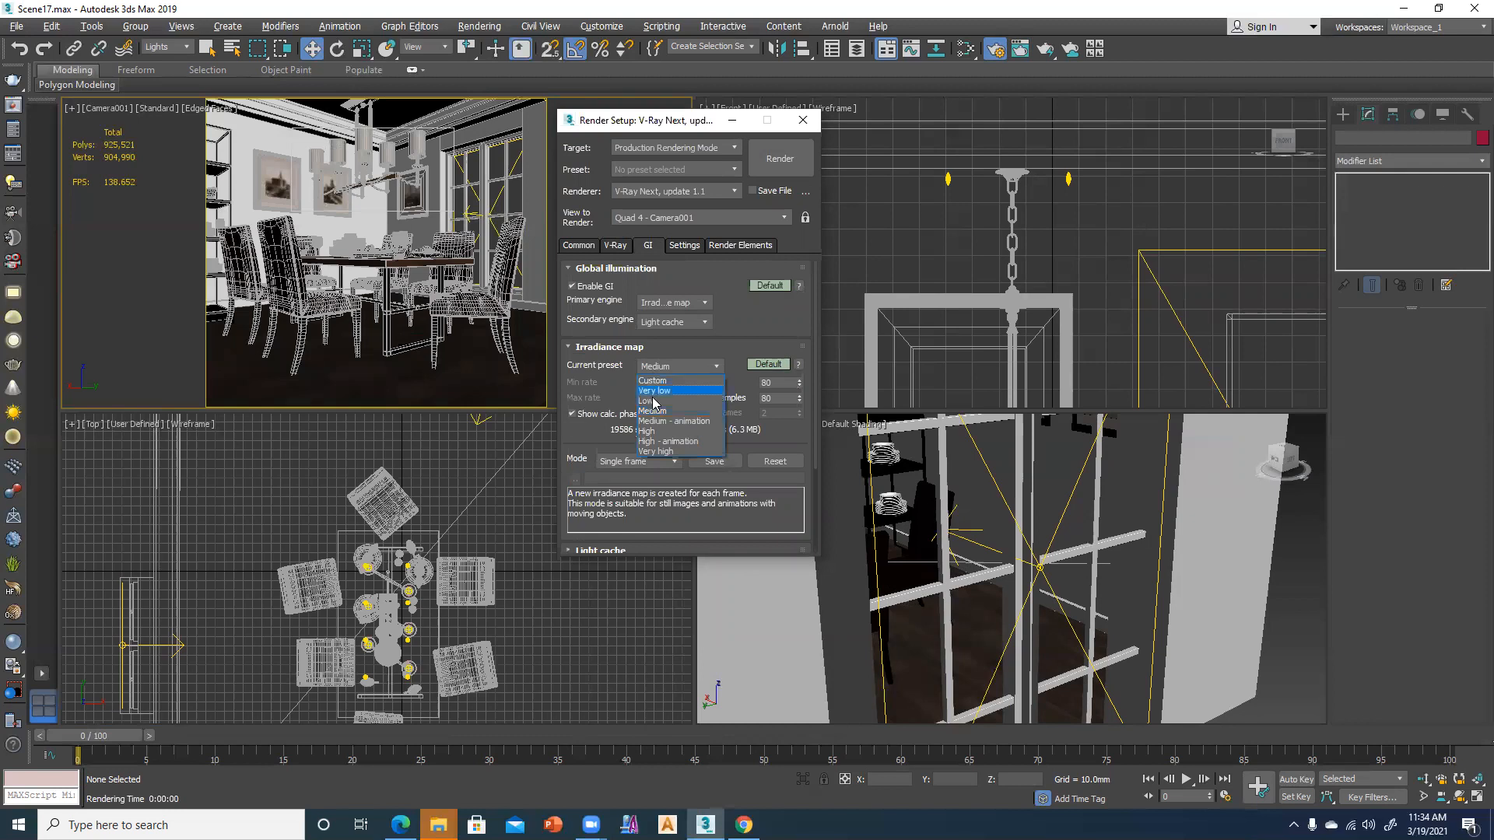
click(652, 393)
drag(777, 383, 724, 383)
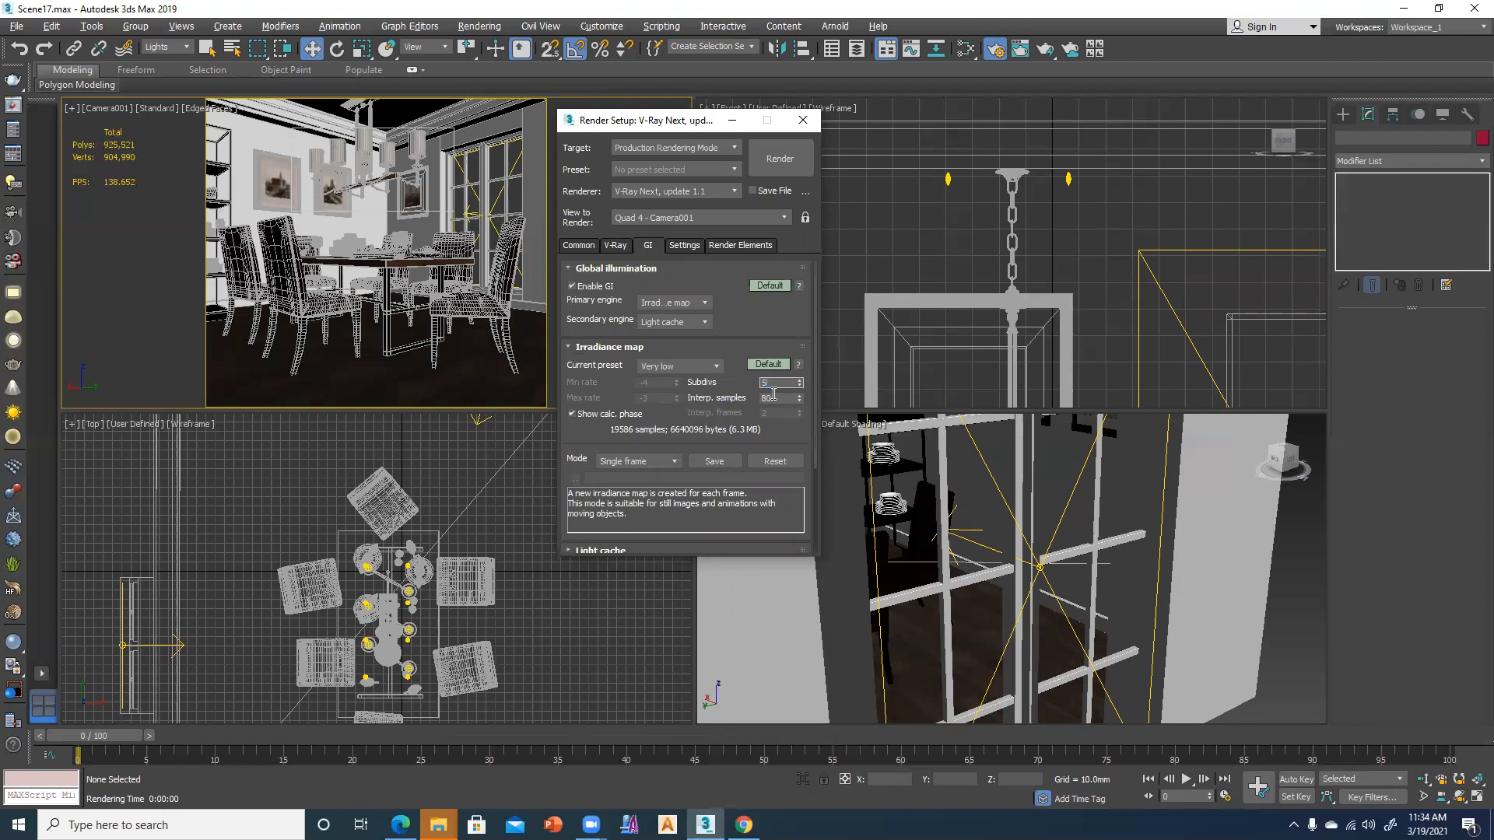
text(50)
drag(770, 397, 730, 397)
text(20)
drag(586, 423, 588, 299)
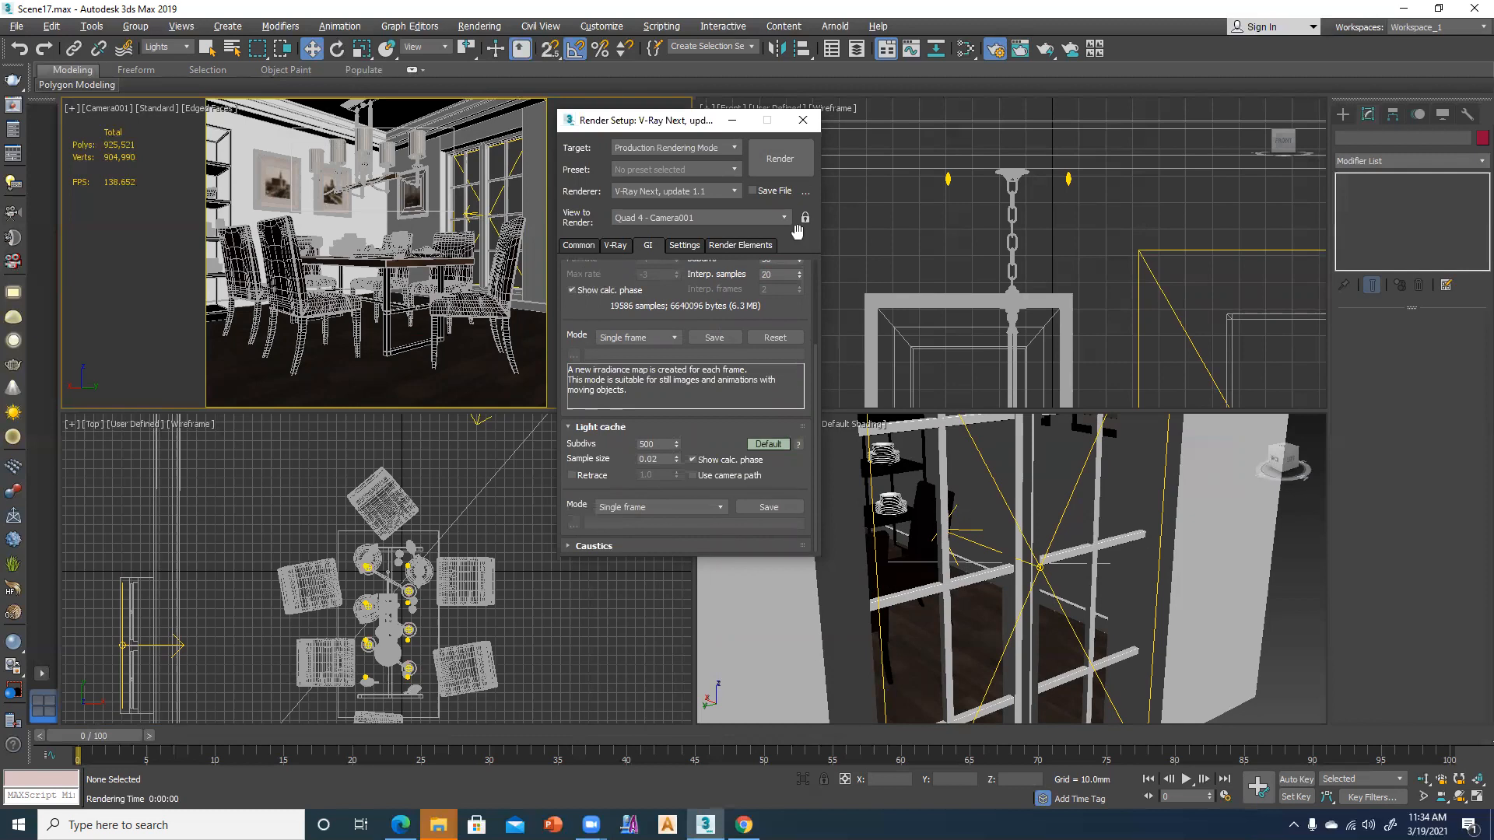
Render the chandelier region of the Camera001 view, examine the lampshades up close, stop the render and close the render setup
click(781, 156)
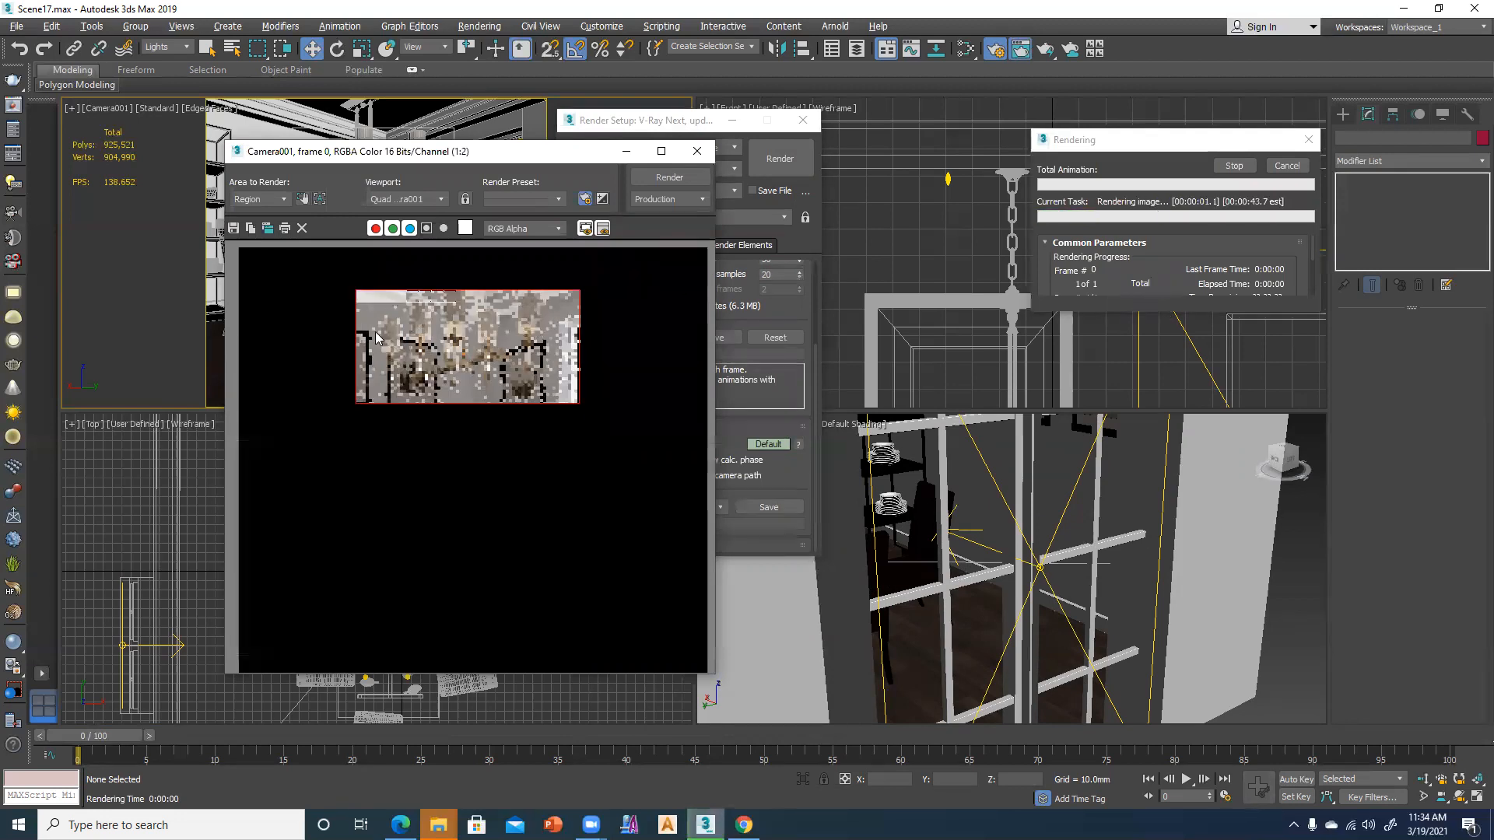
scroll(376, 333, up, 2)
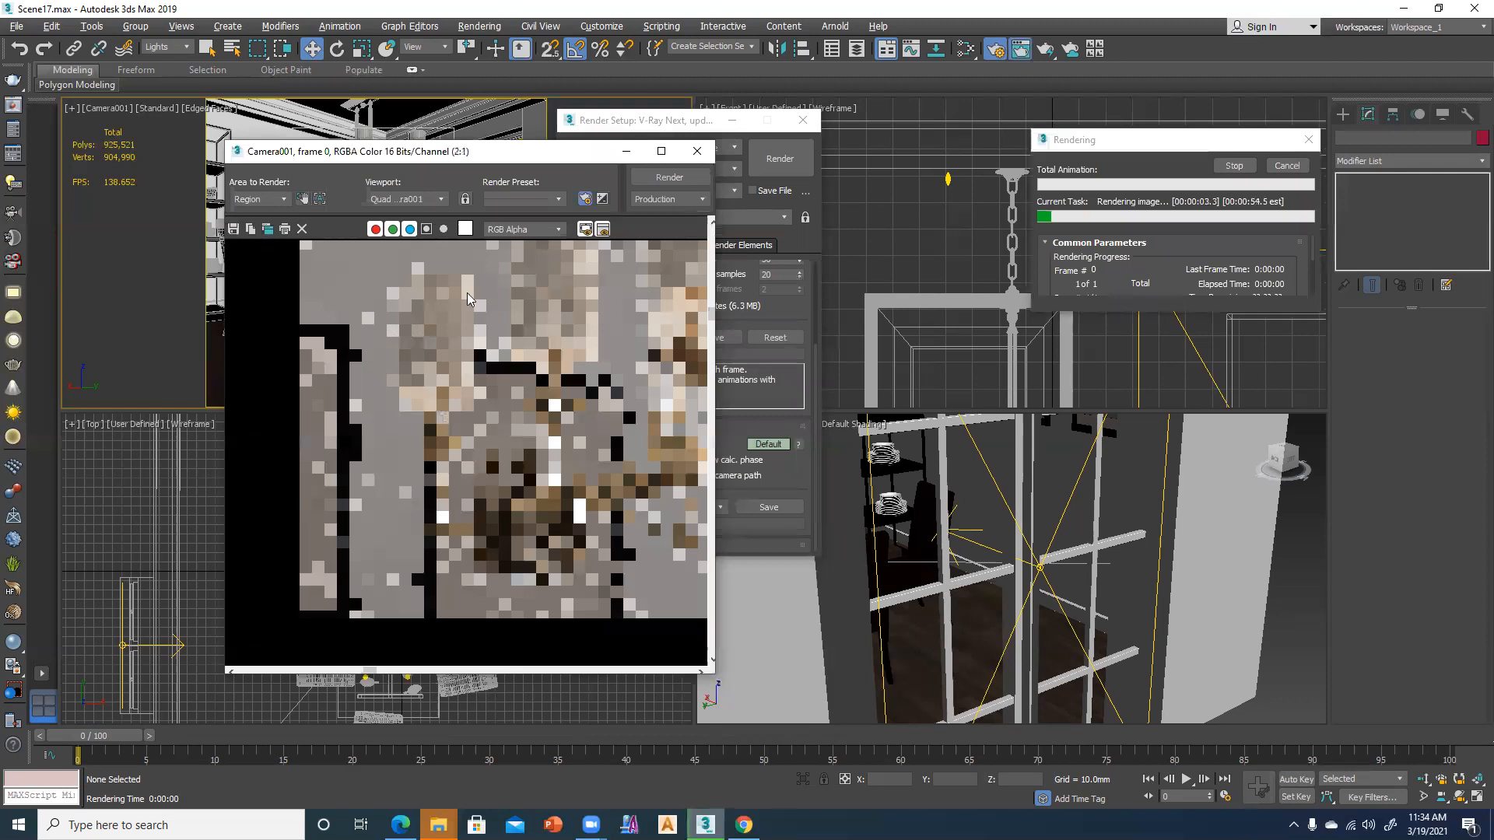
scroll(375, 332, down, 2)
scroll(511, 322, up, 1)
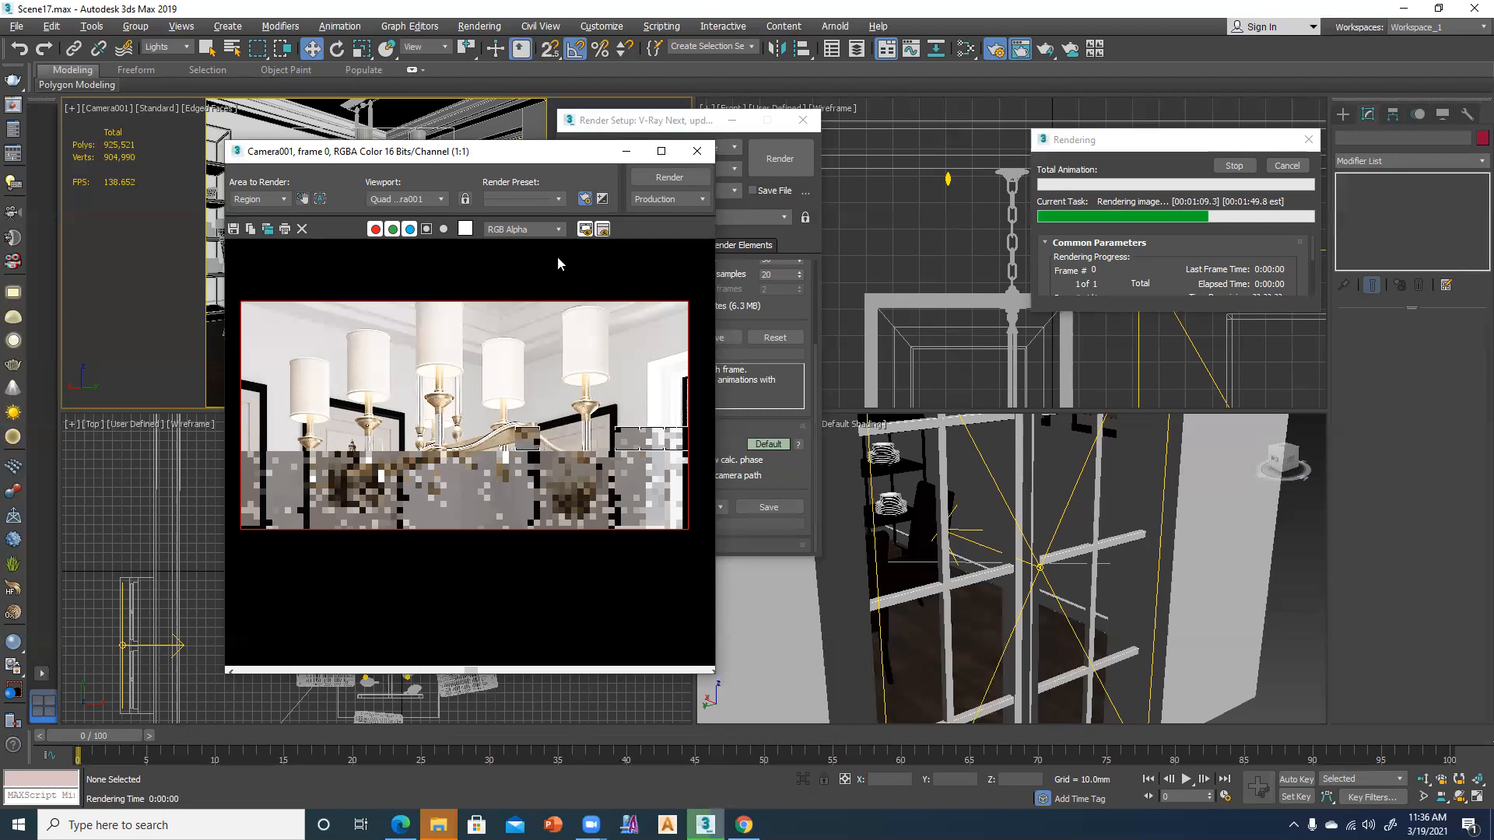
click(698, 156)
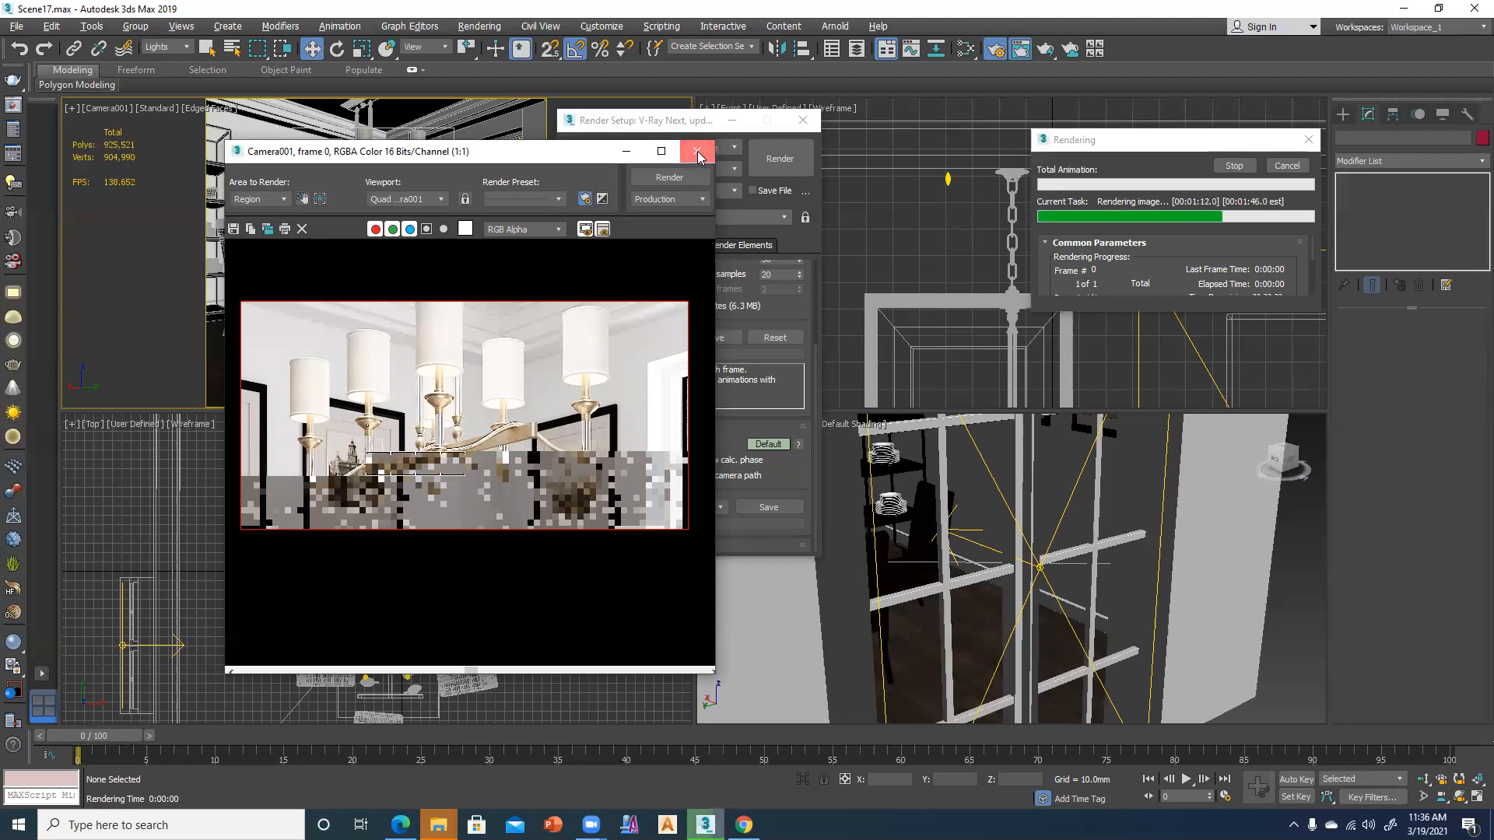
click(1234, 166)
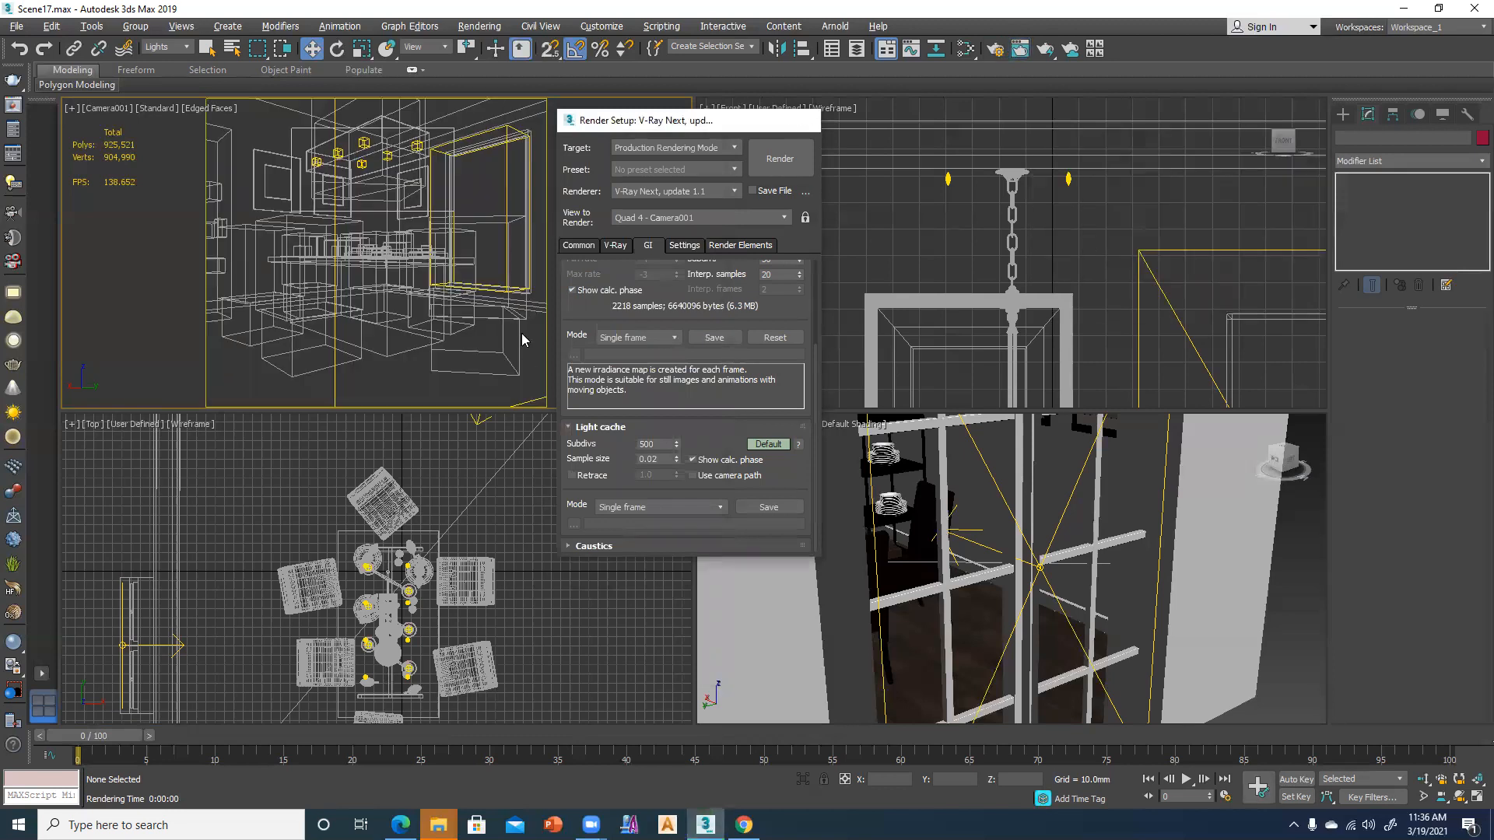
click(804, 119)
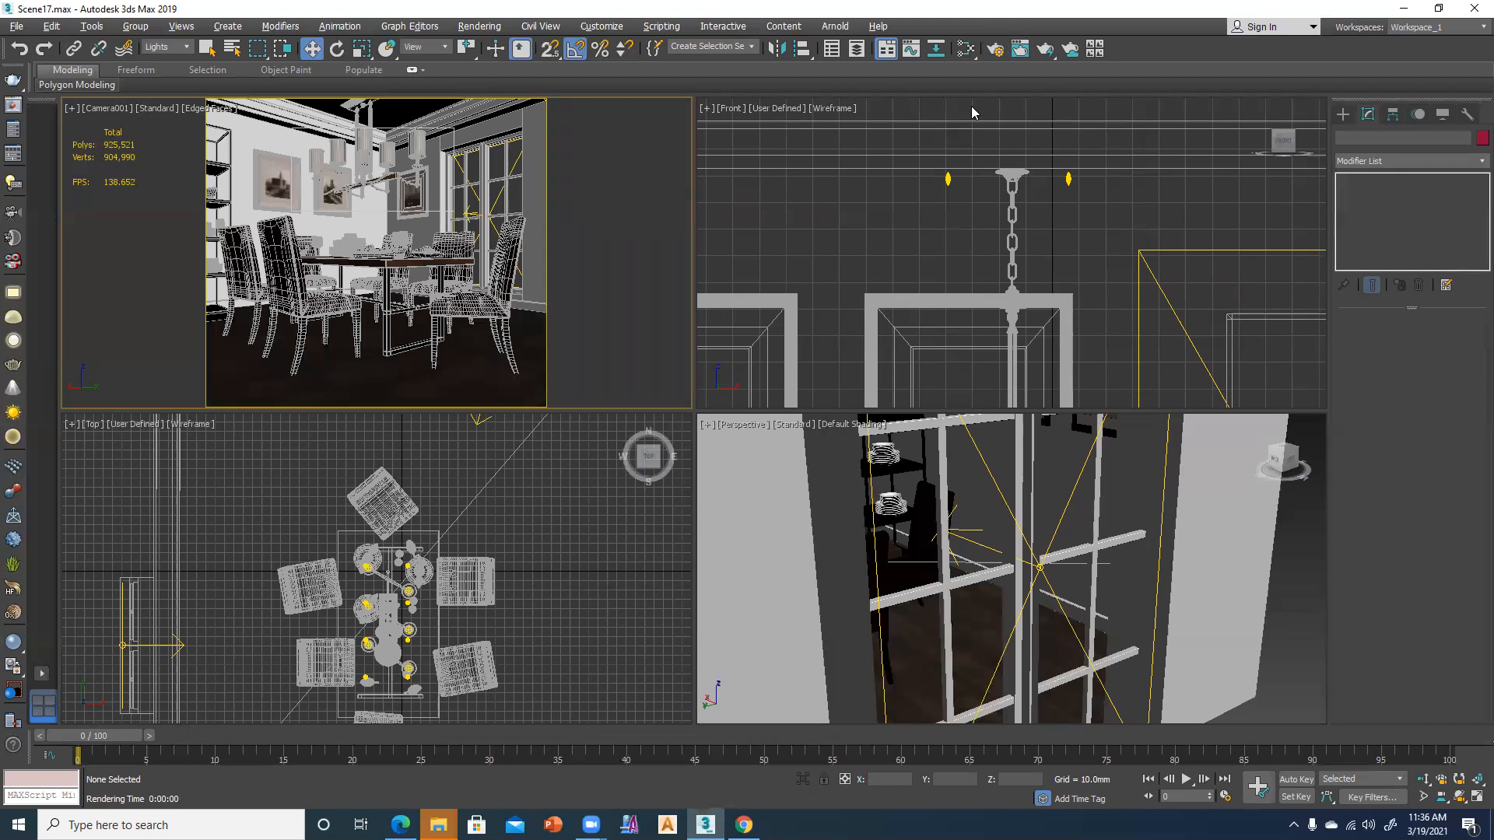
Set the area to render to Region in the Camera001 view
click(976, 152)
key(F10)
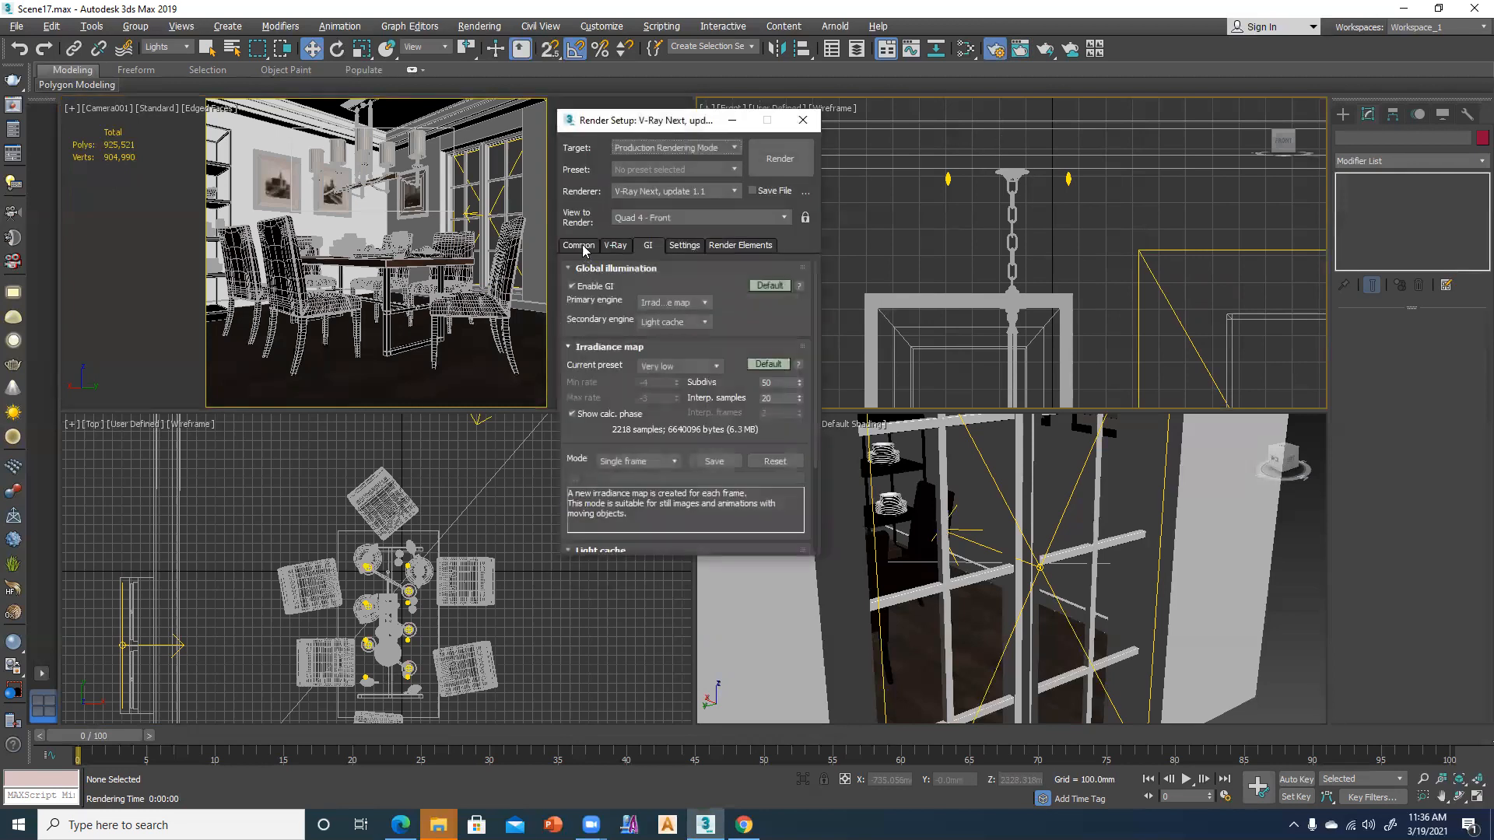
click(580, 246)
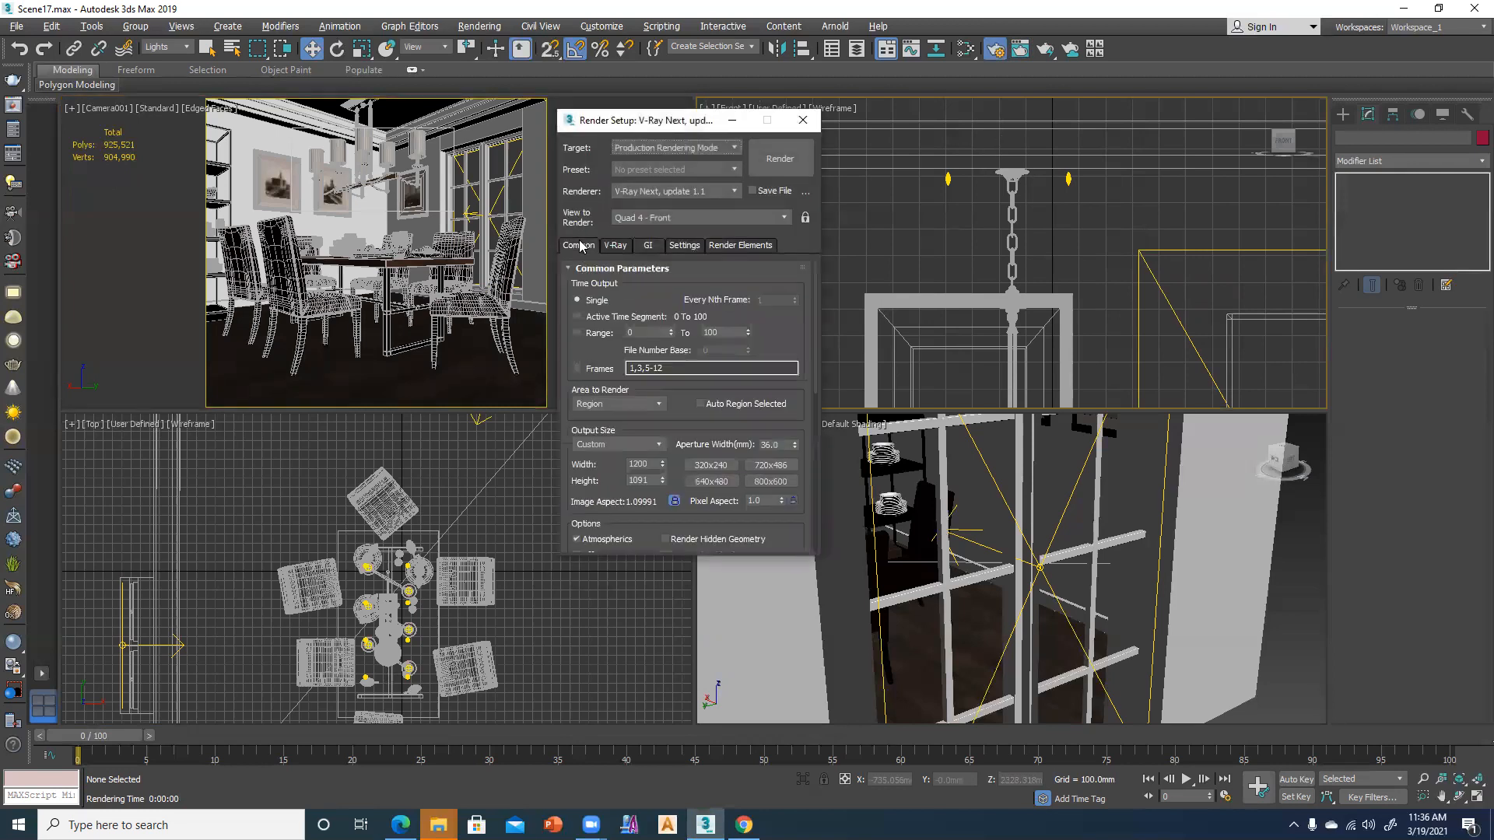
click(608, 406)
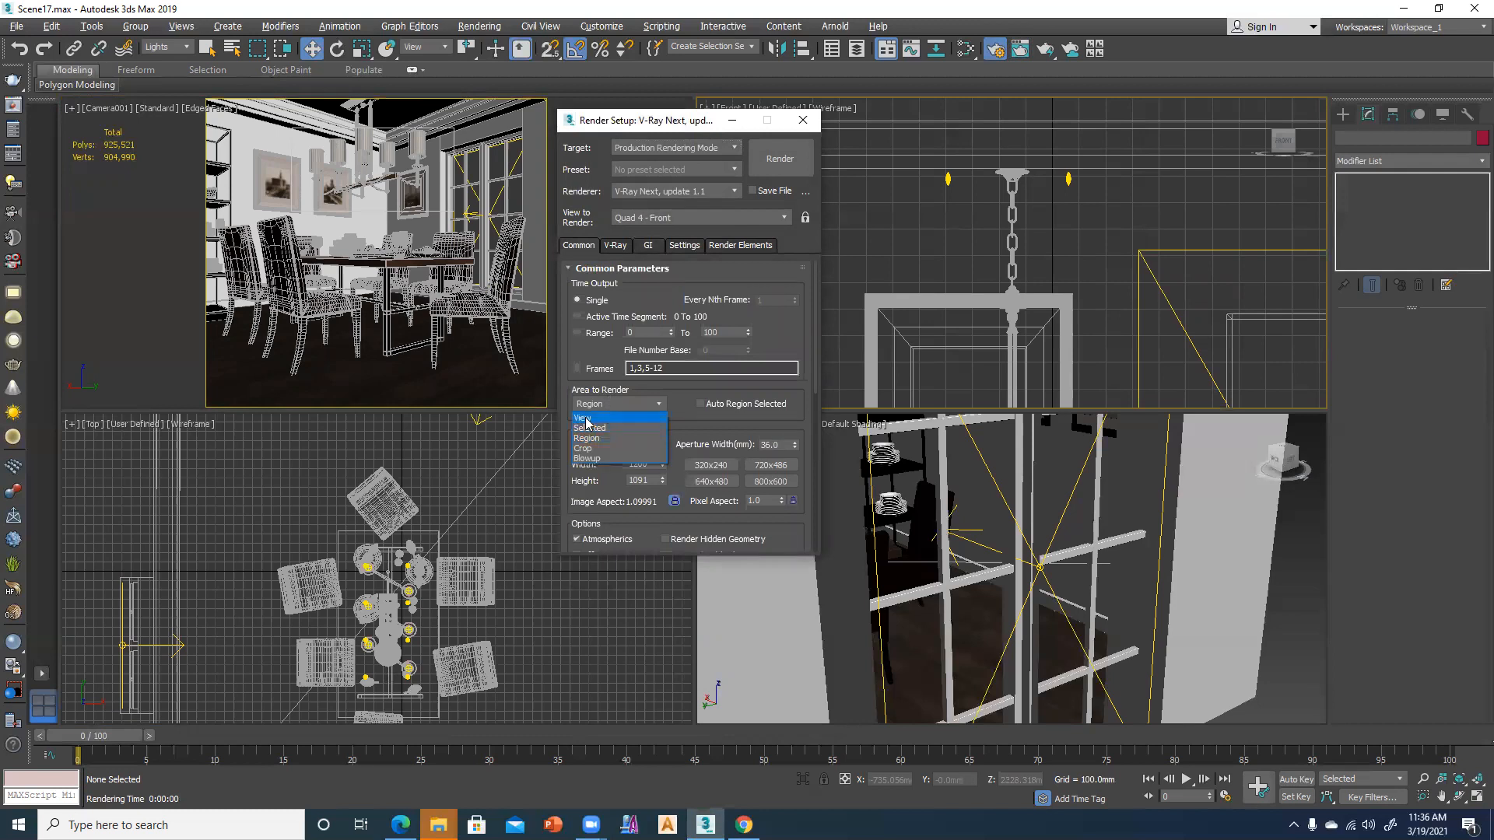
click(584, 419)
click(591, 405)
click(587, 438)
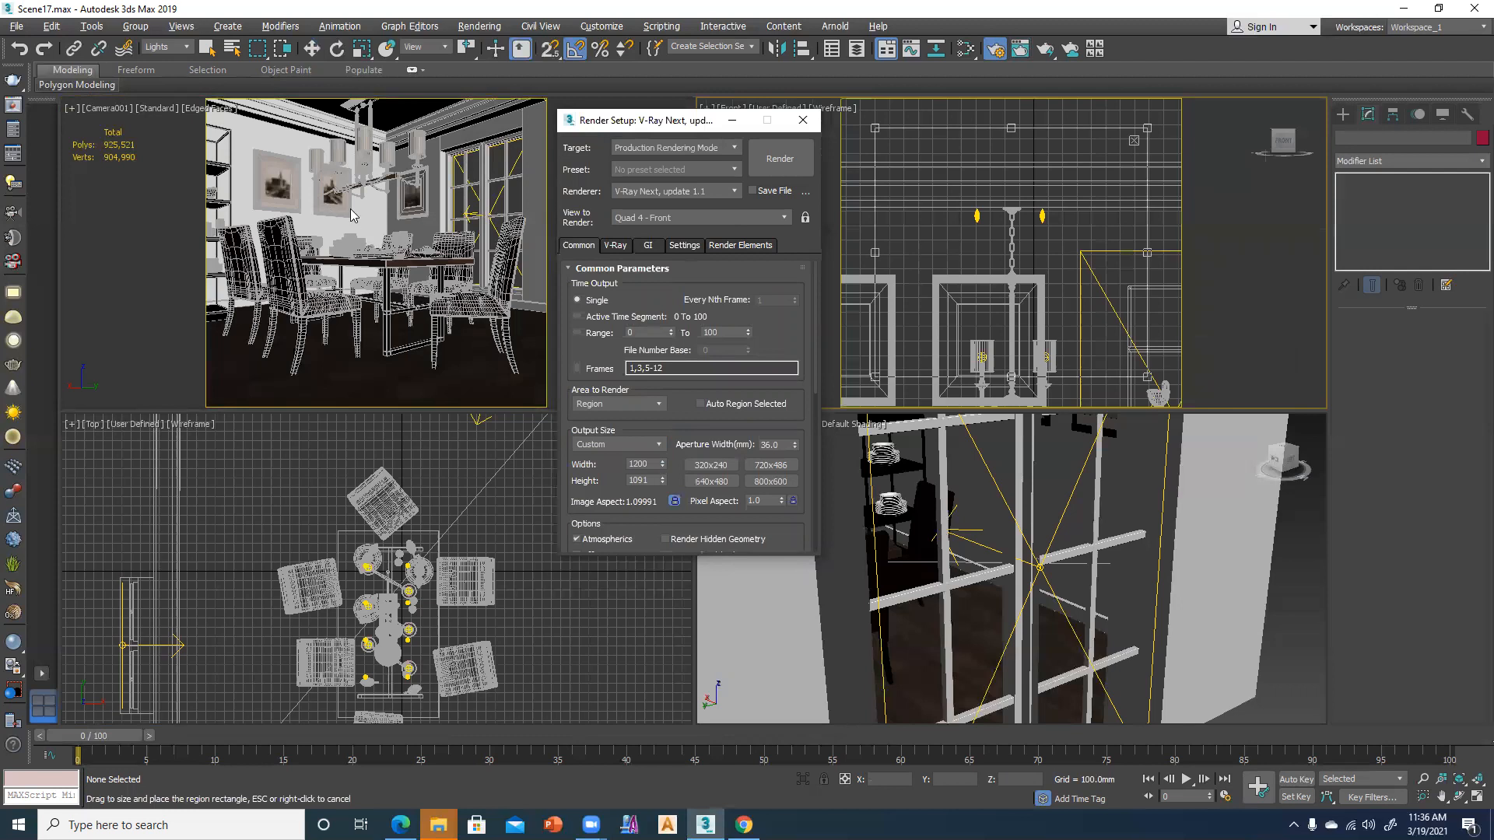
click(353, 215)
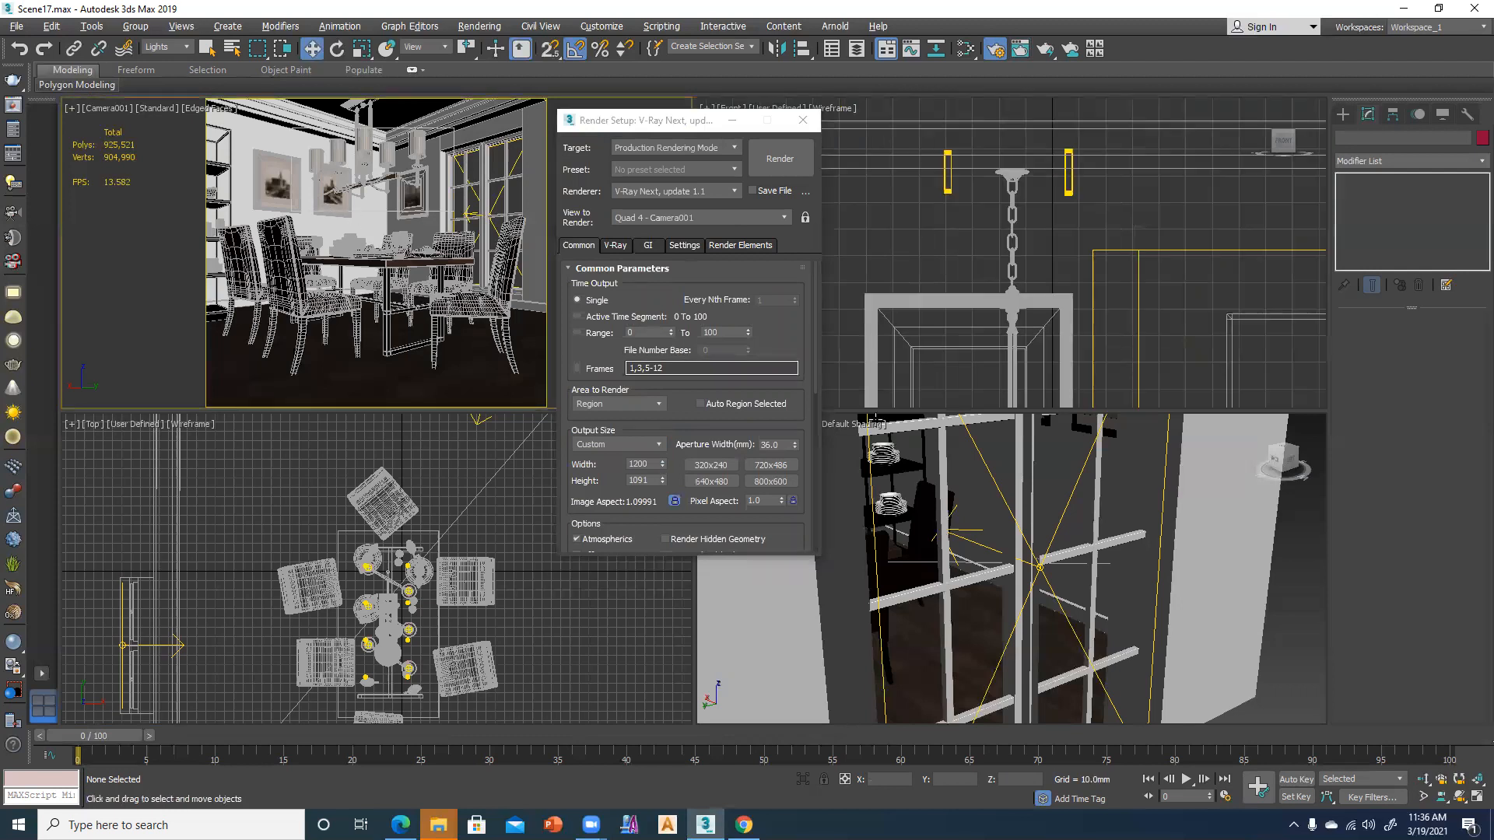
click(597, 406)
click(600, 440)
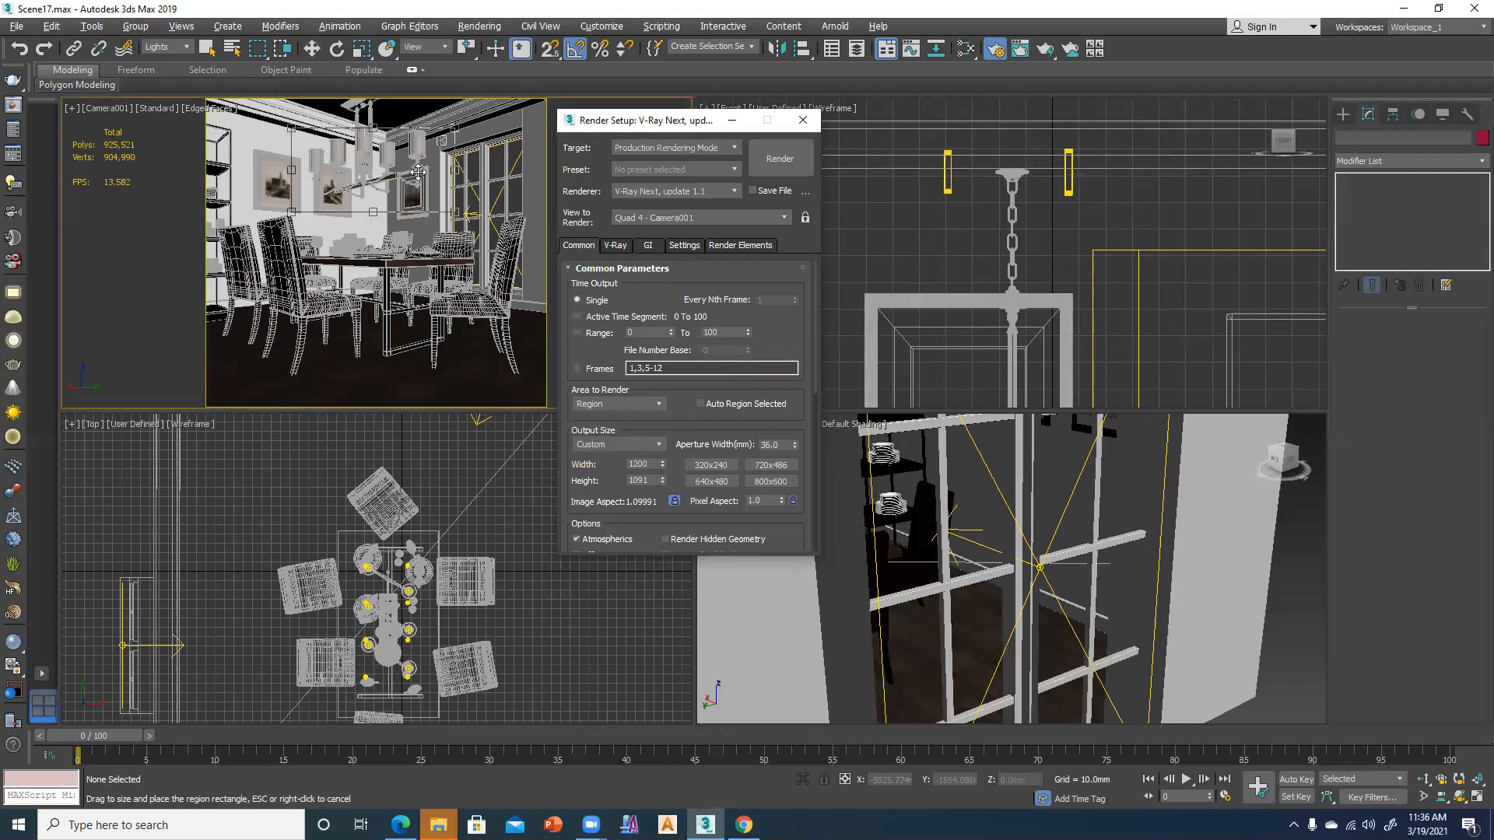
Move and resize the render region in the Camera001 view to frame the dining chair and table end beside the window
drag(351, 145, 426, 293)
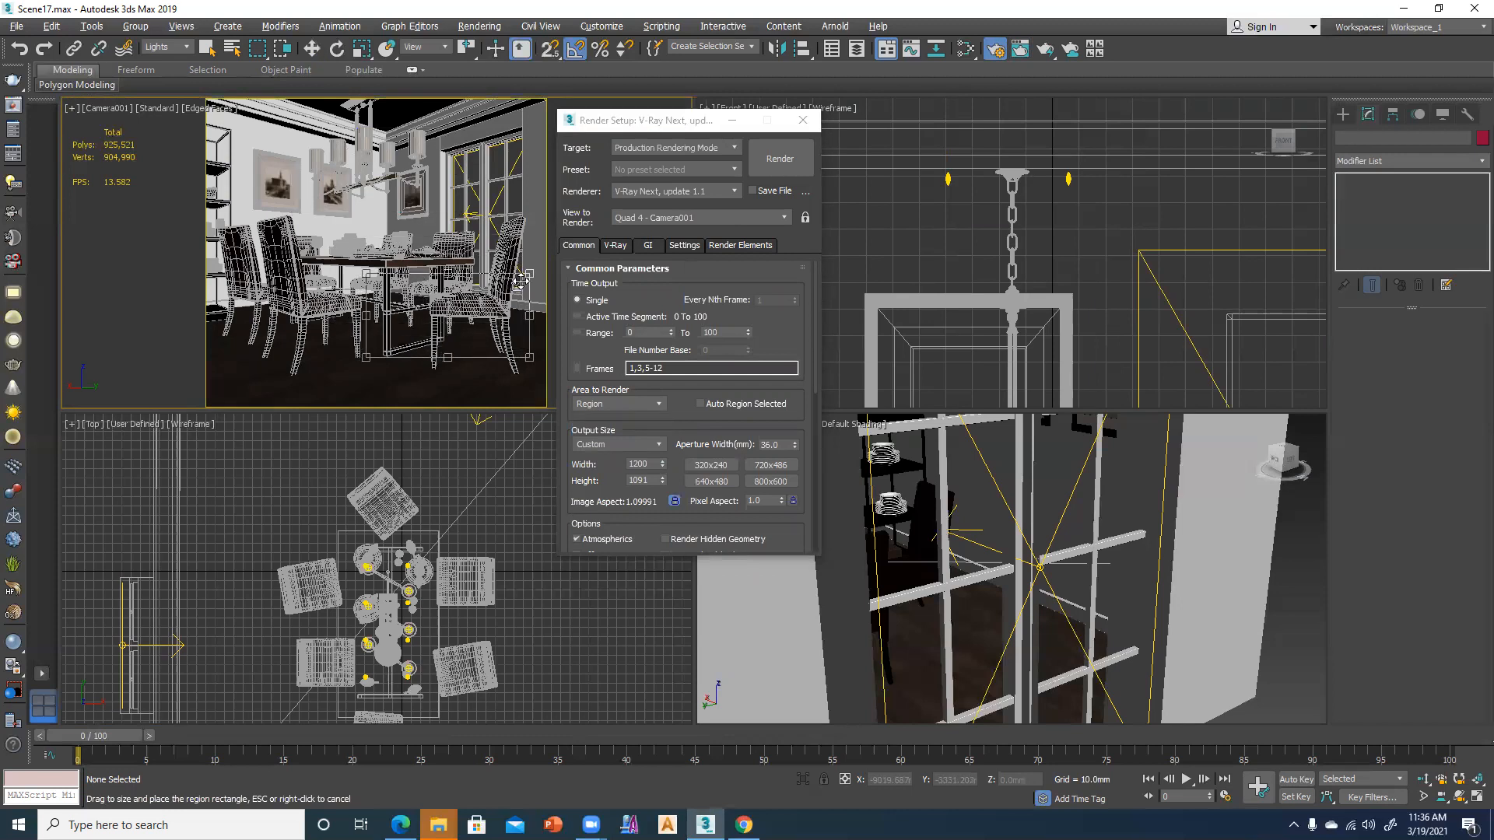
drag(529, 317, 544, 318)
drag(456, 357, 455, 371)
drag(455, 274, 463, 208)
drag(367, 290, 420, 288)
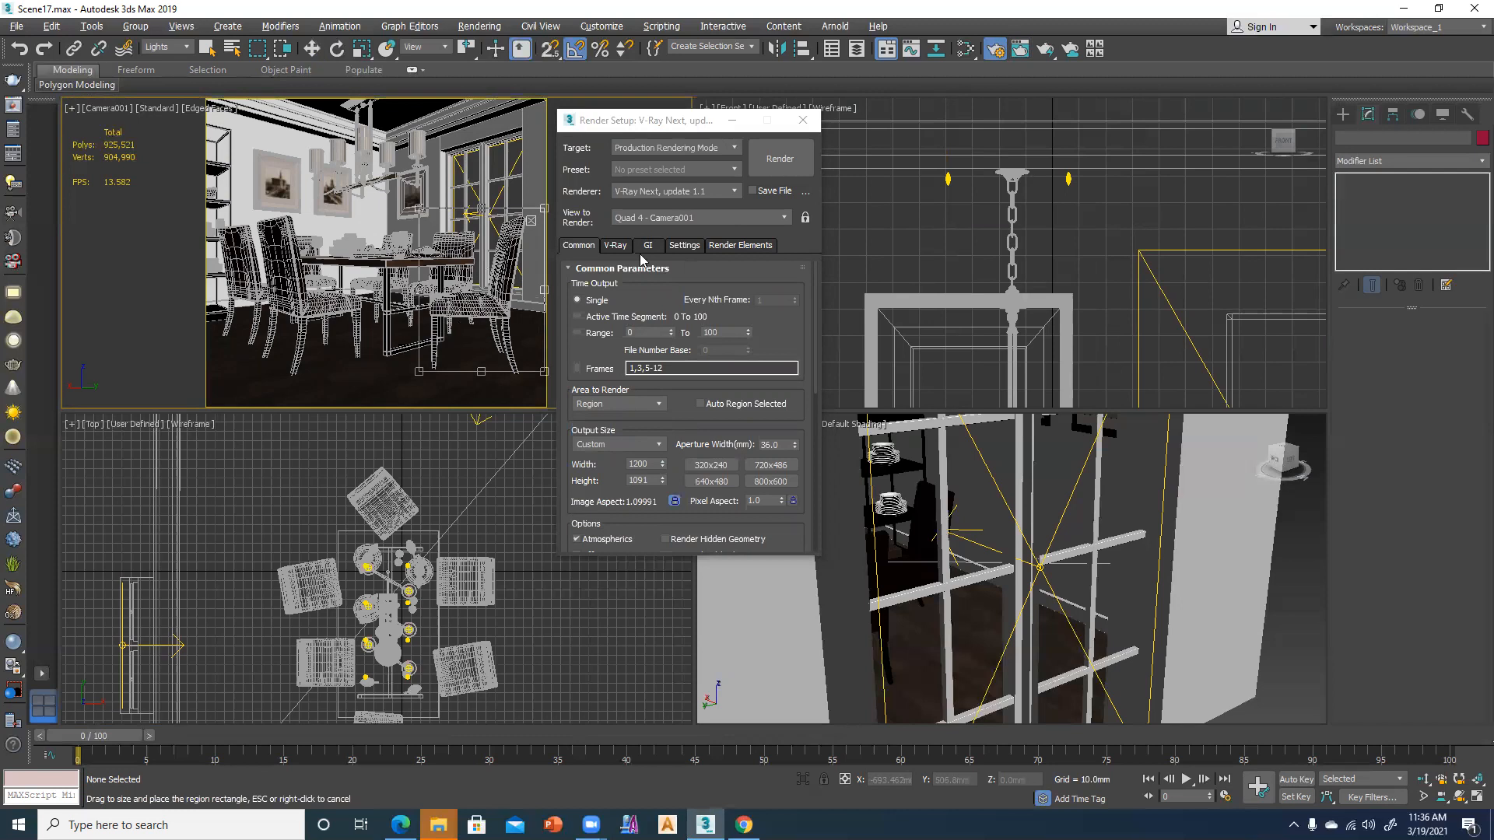
Run a test render of the chair region, examine the chair and tabletop enlarged, and cancel the render
click(780, 159)
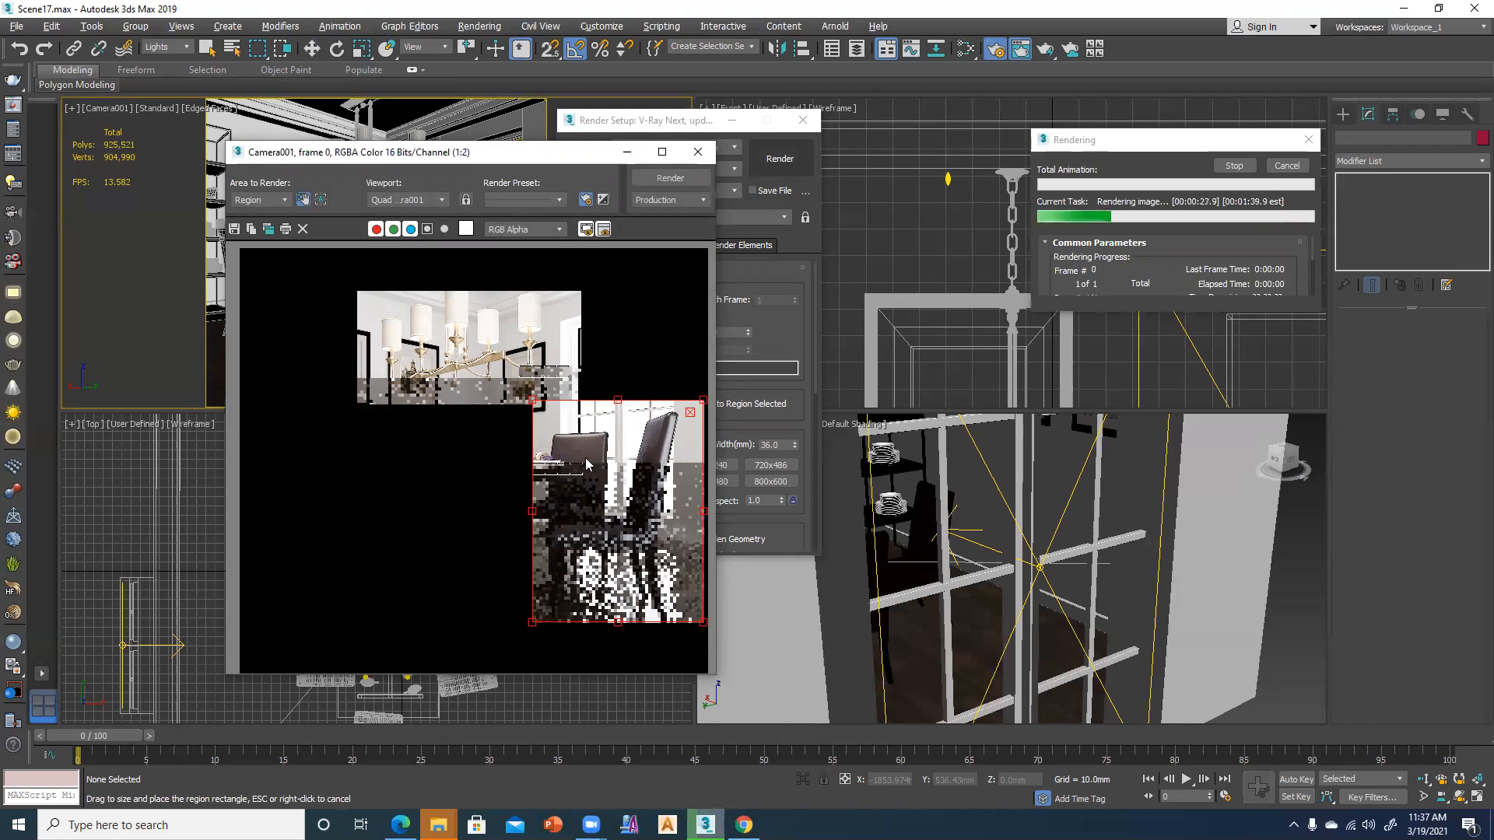
scroll(585, 467, up, 1)
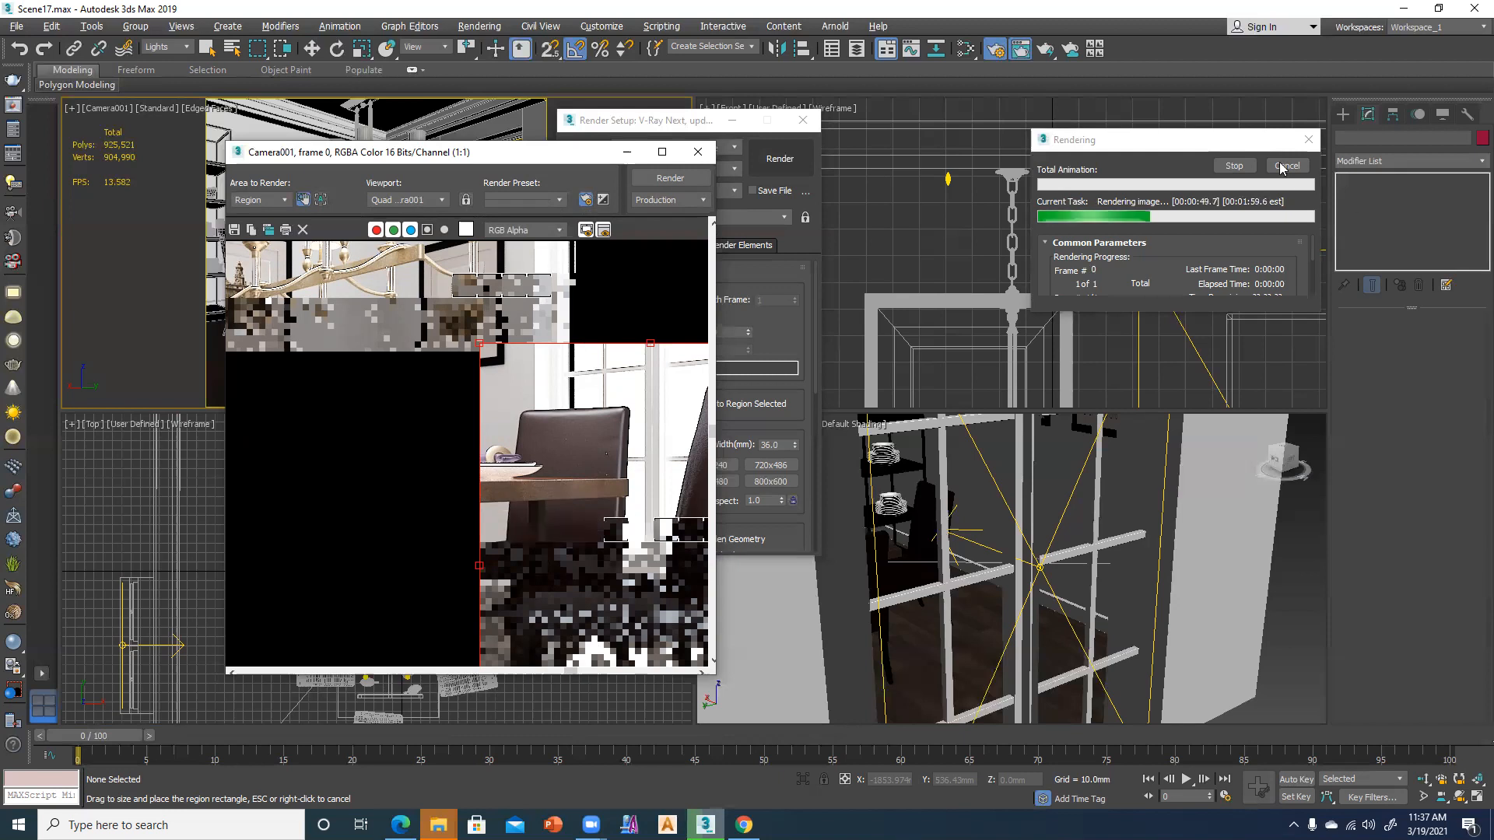
click(1282, 166)
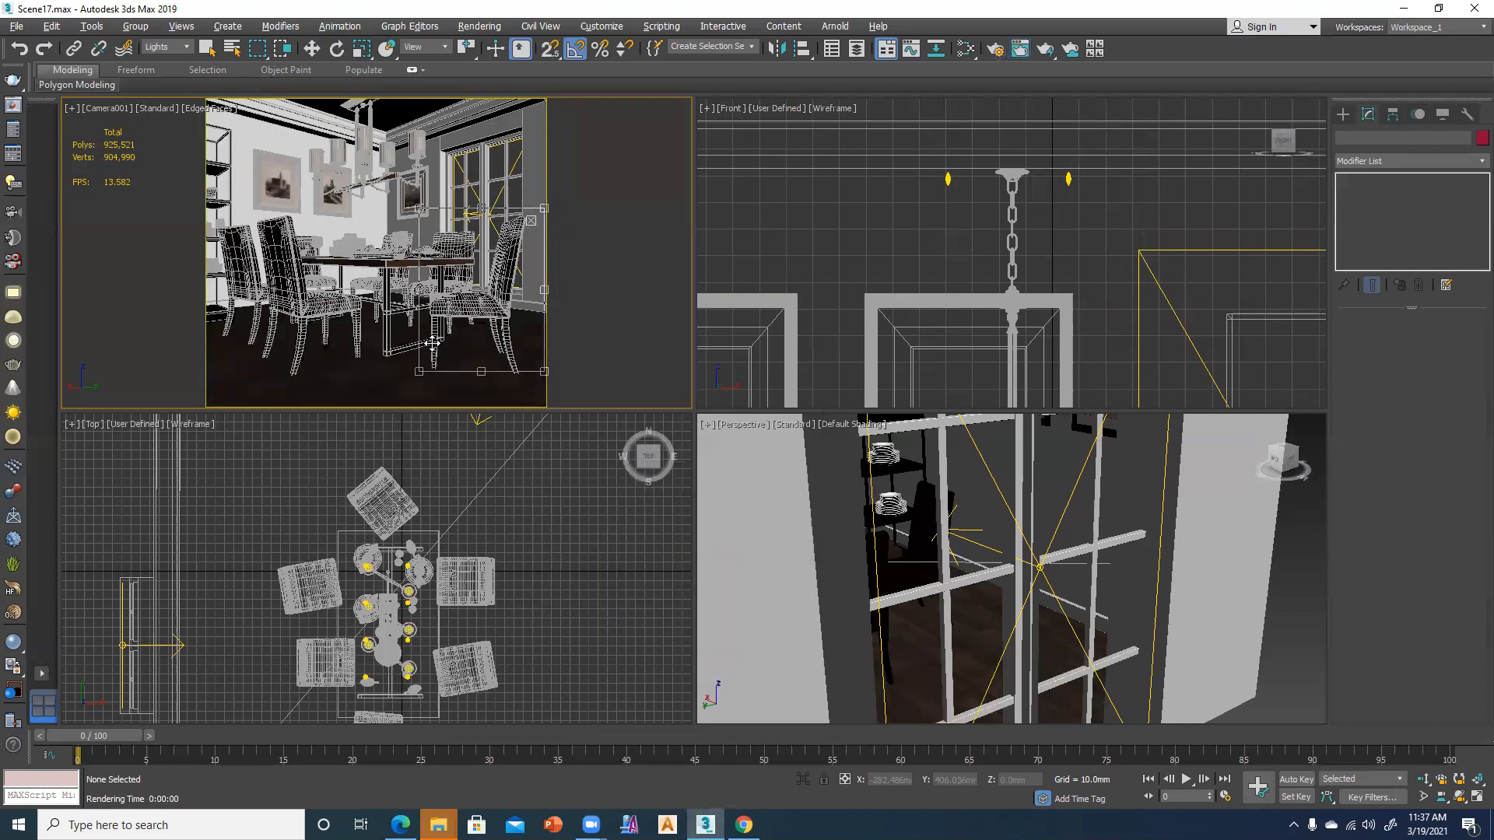
Open the Slate Material Editor and examine the maps used by the 01 - Default VRayMtl material
key(m)
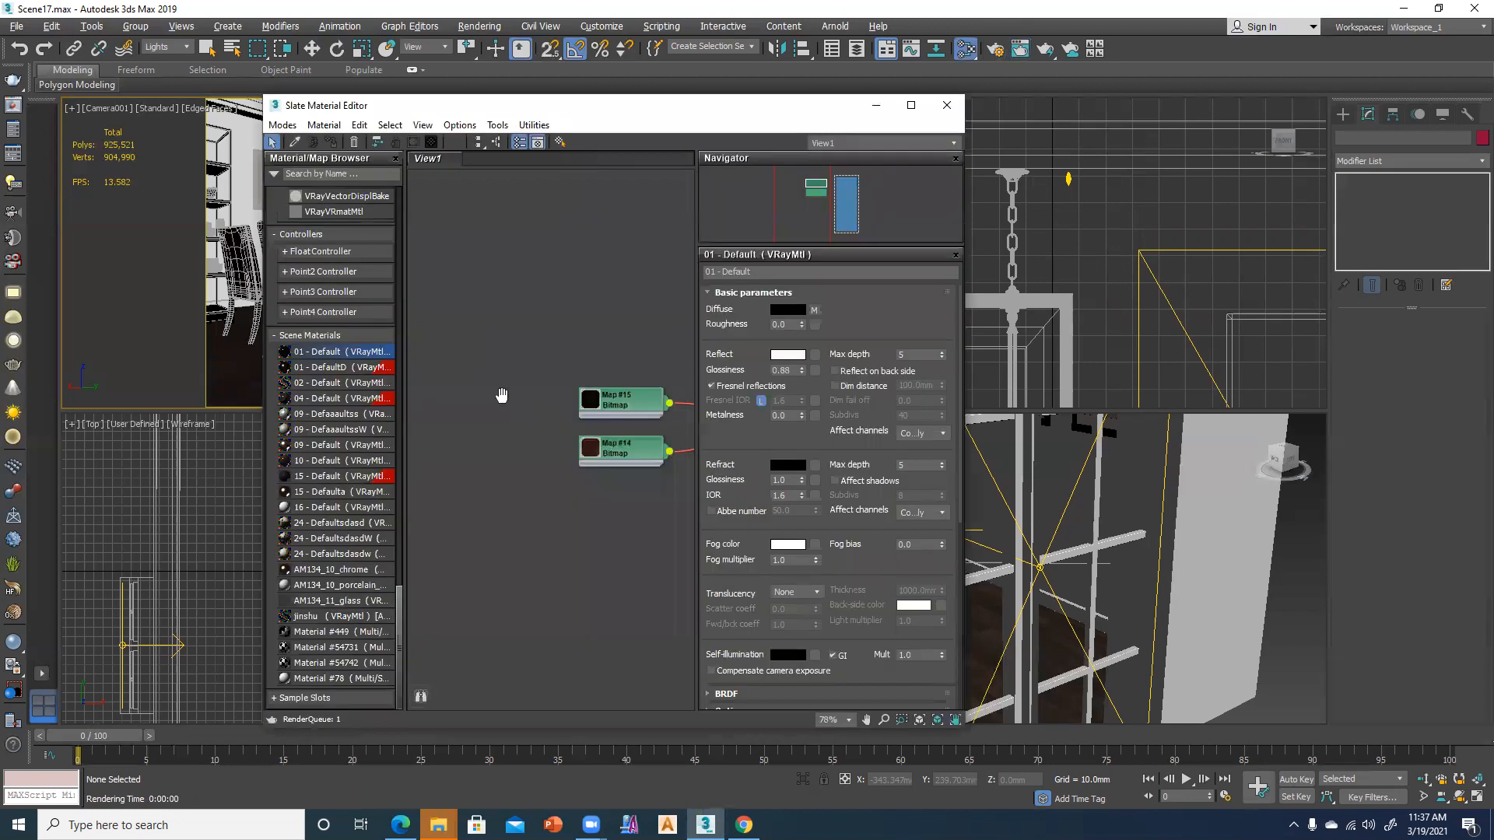
key(z)
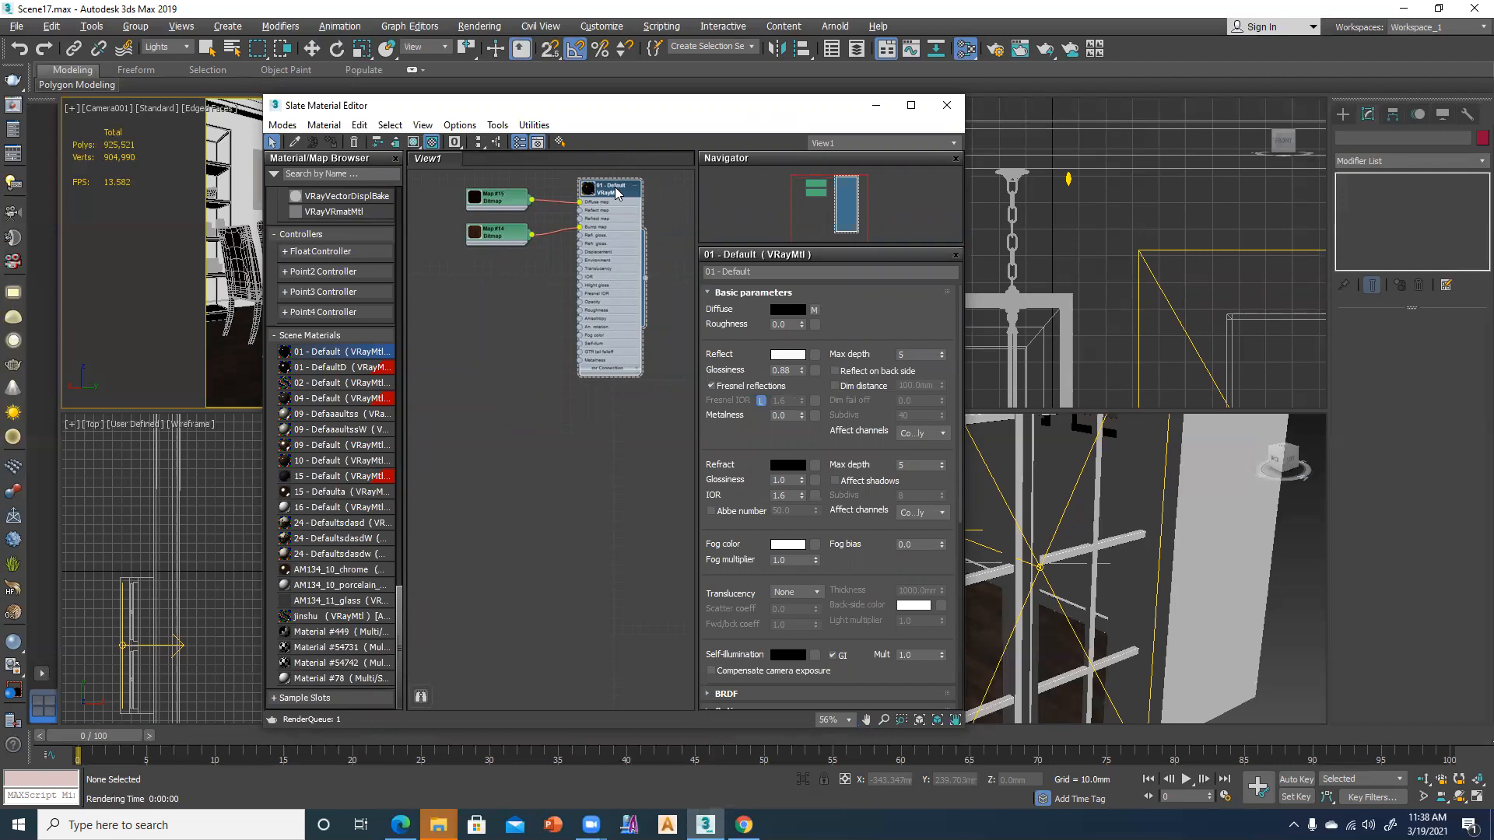
click(716, 294)
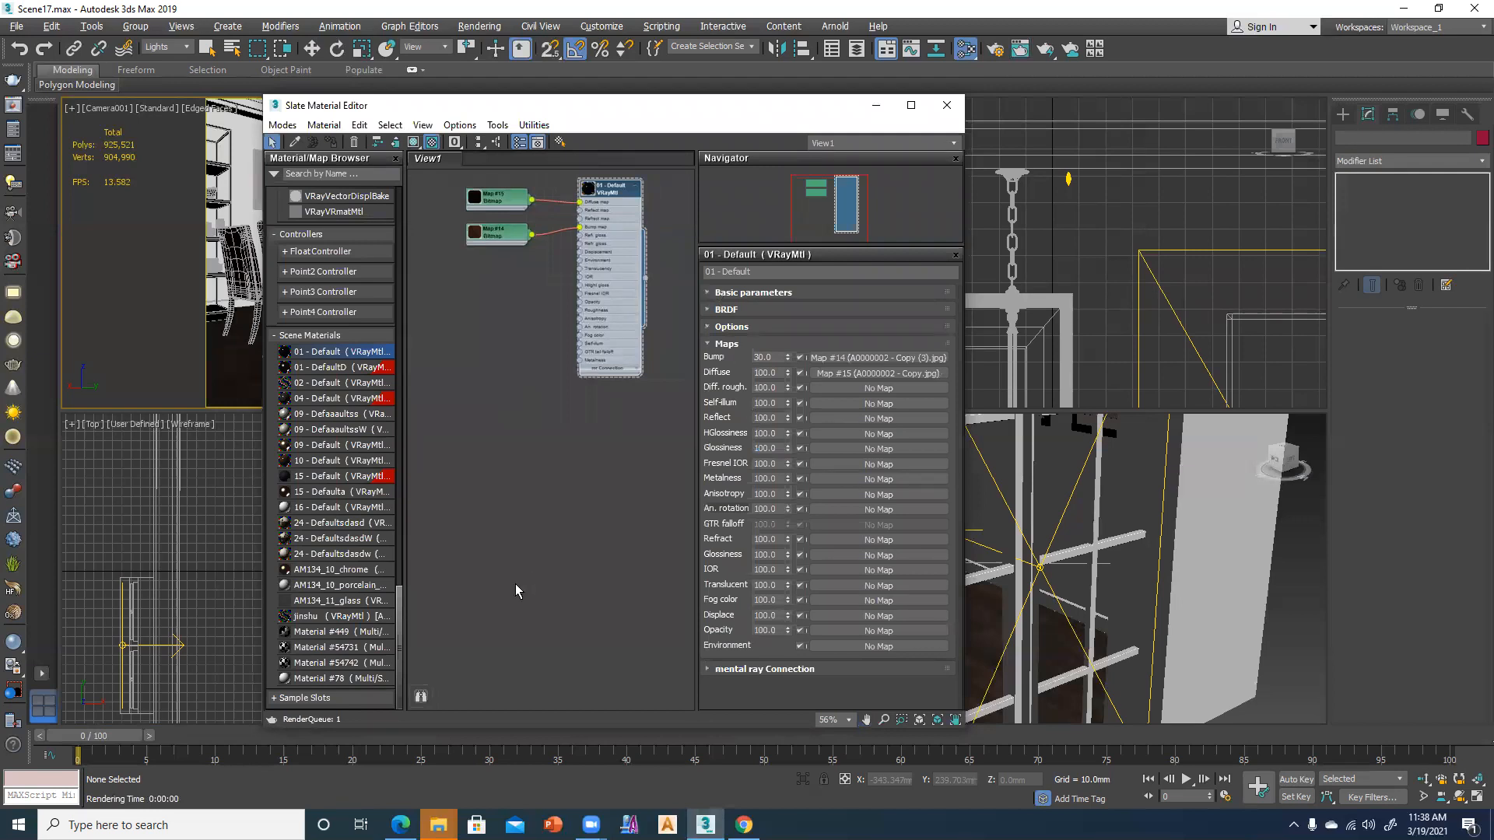
click(521, 492)
Add a new VRayMtl below the 01 - Default material, enlarge its preview with a checkered background, and open its parameters
drag(398, 637, 400, 512)
drag(320, 565, 641, 514)
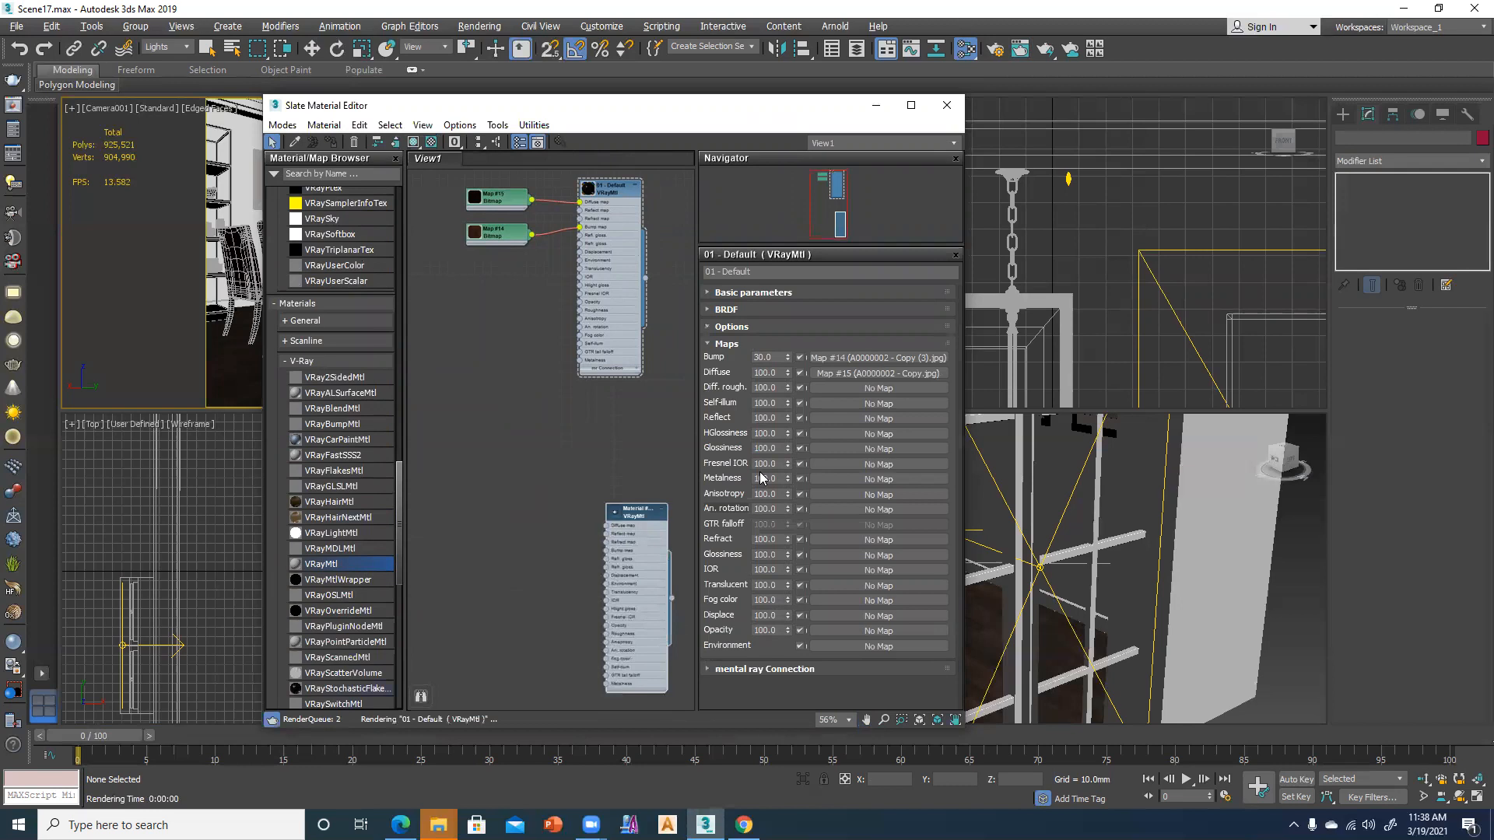
drag(638, 510, 627, 467)
double_click(632, 472)
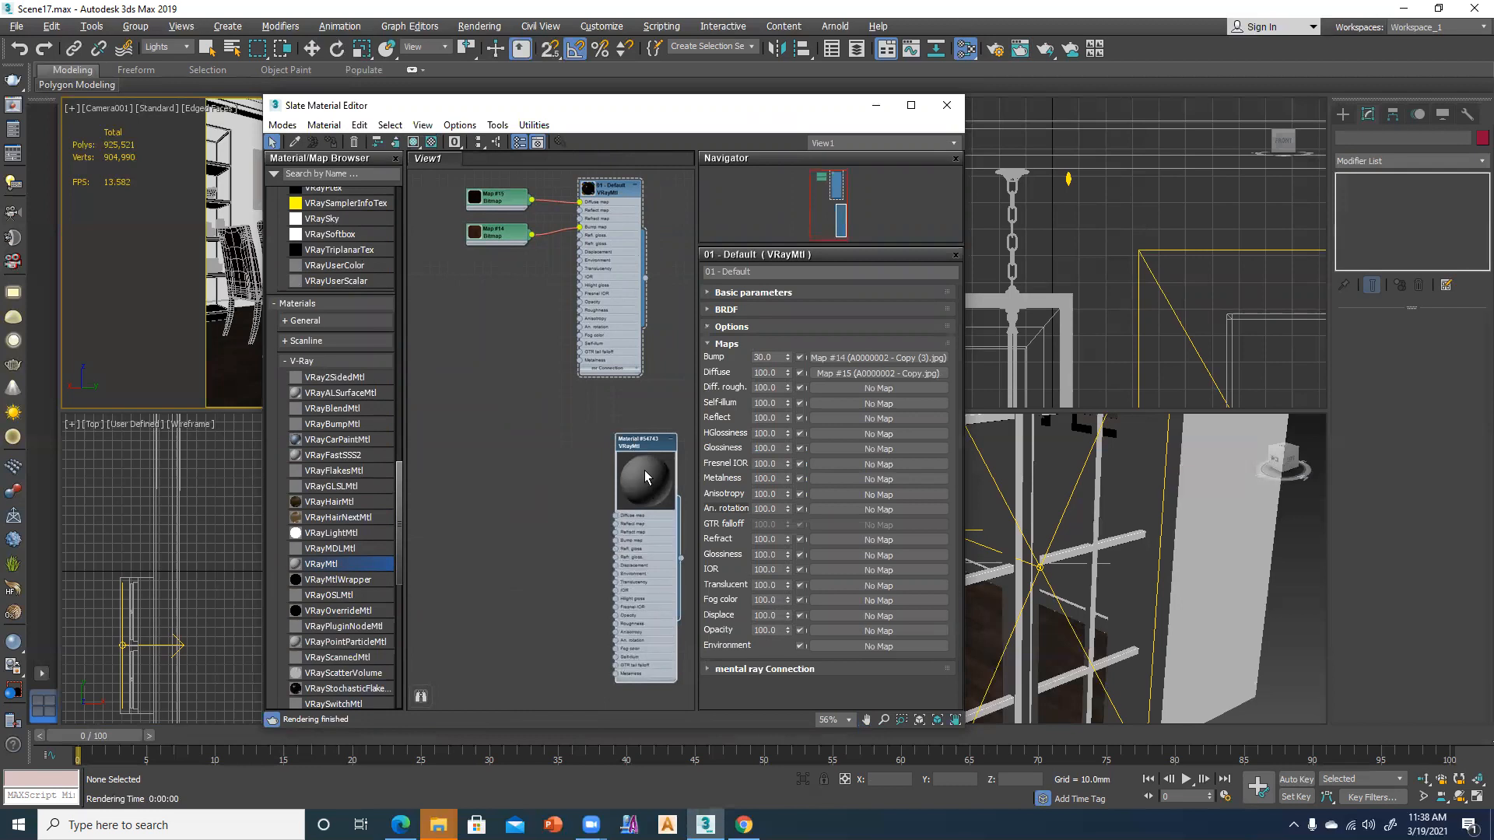
click(431, 145)
double_click(627, 442)
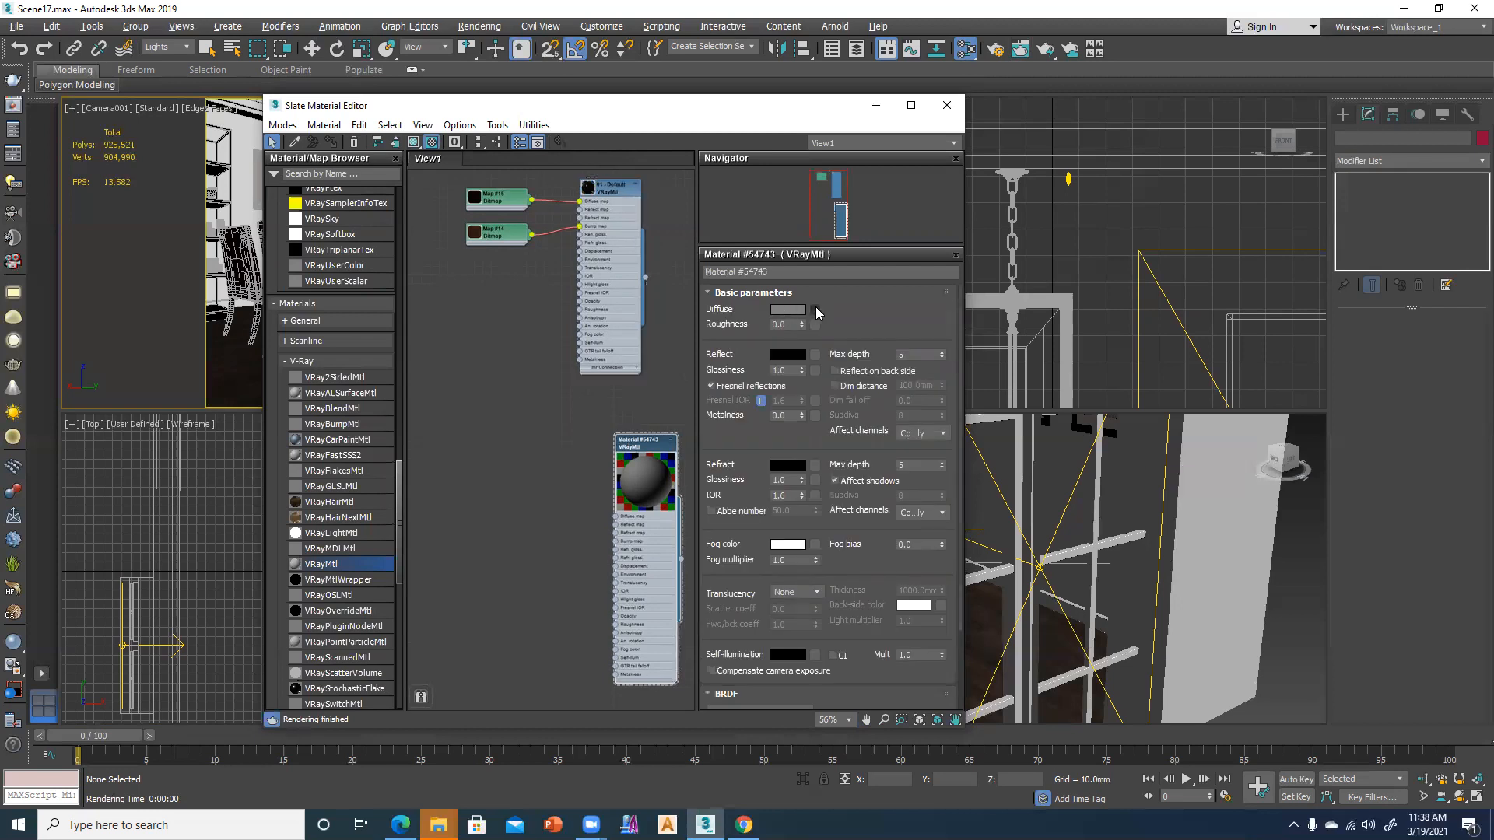
Add a Bitmap map to the new material's diffuse channel and browse to the recent 3DARCSHOP.COM texture folder
click(815, 309)
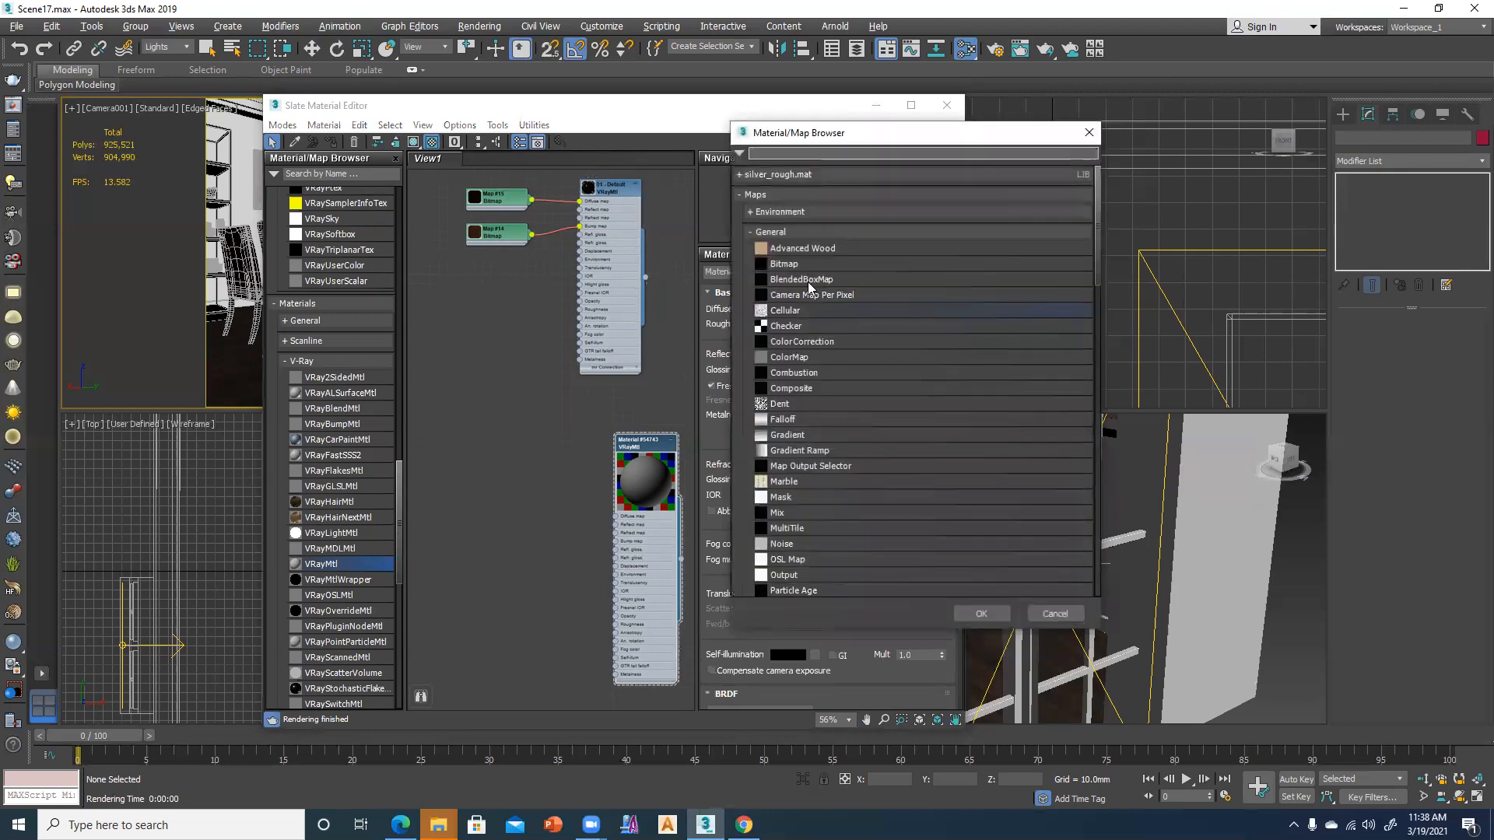
double_click(782, 265)
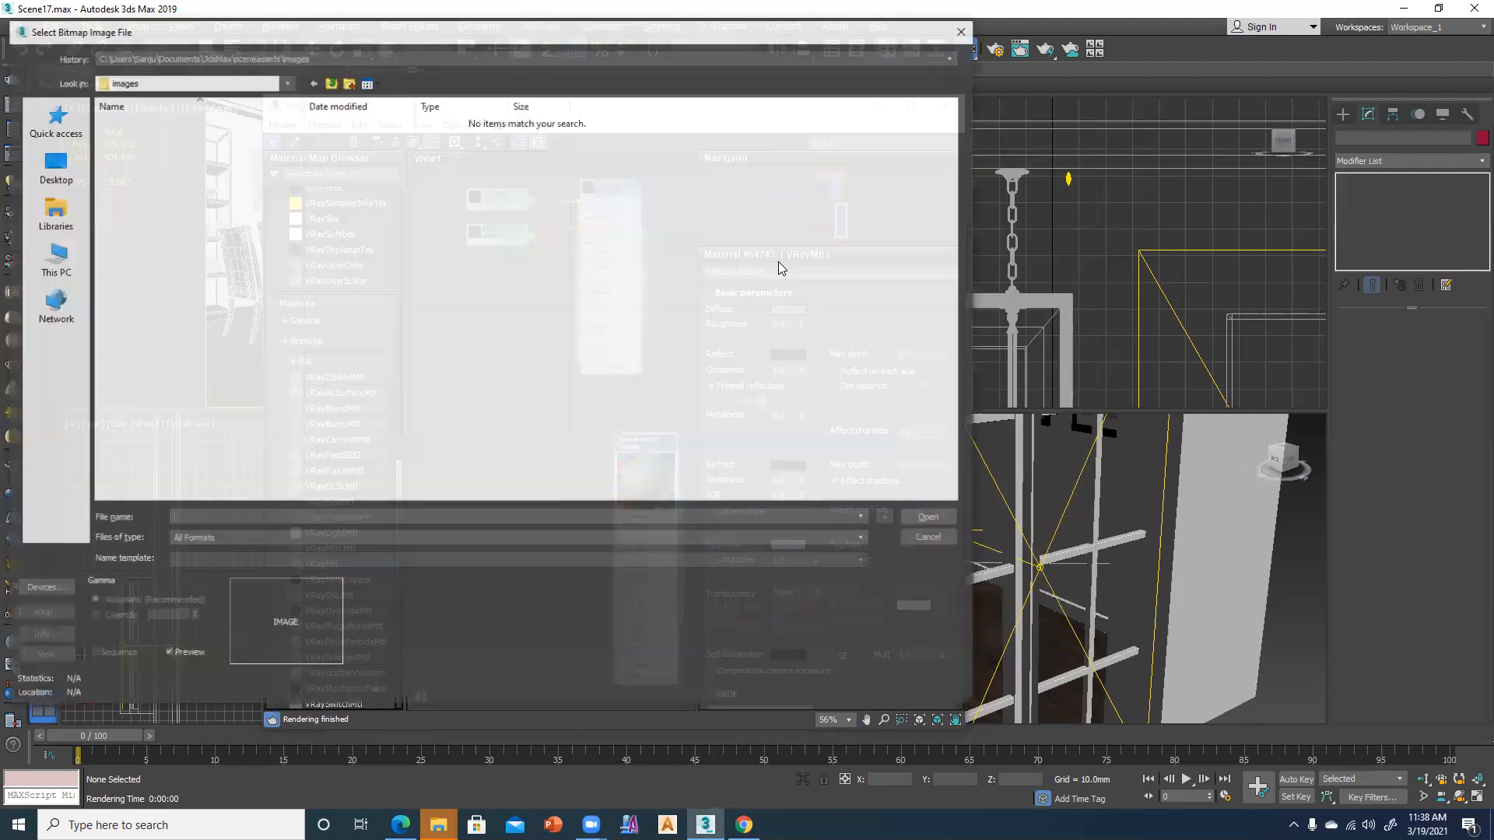
click(259, 59)
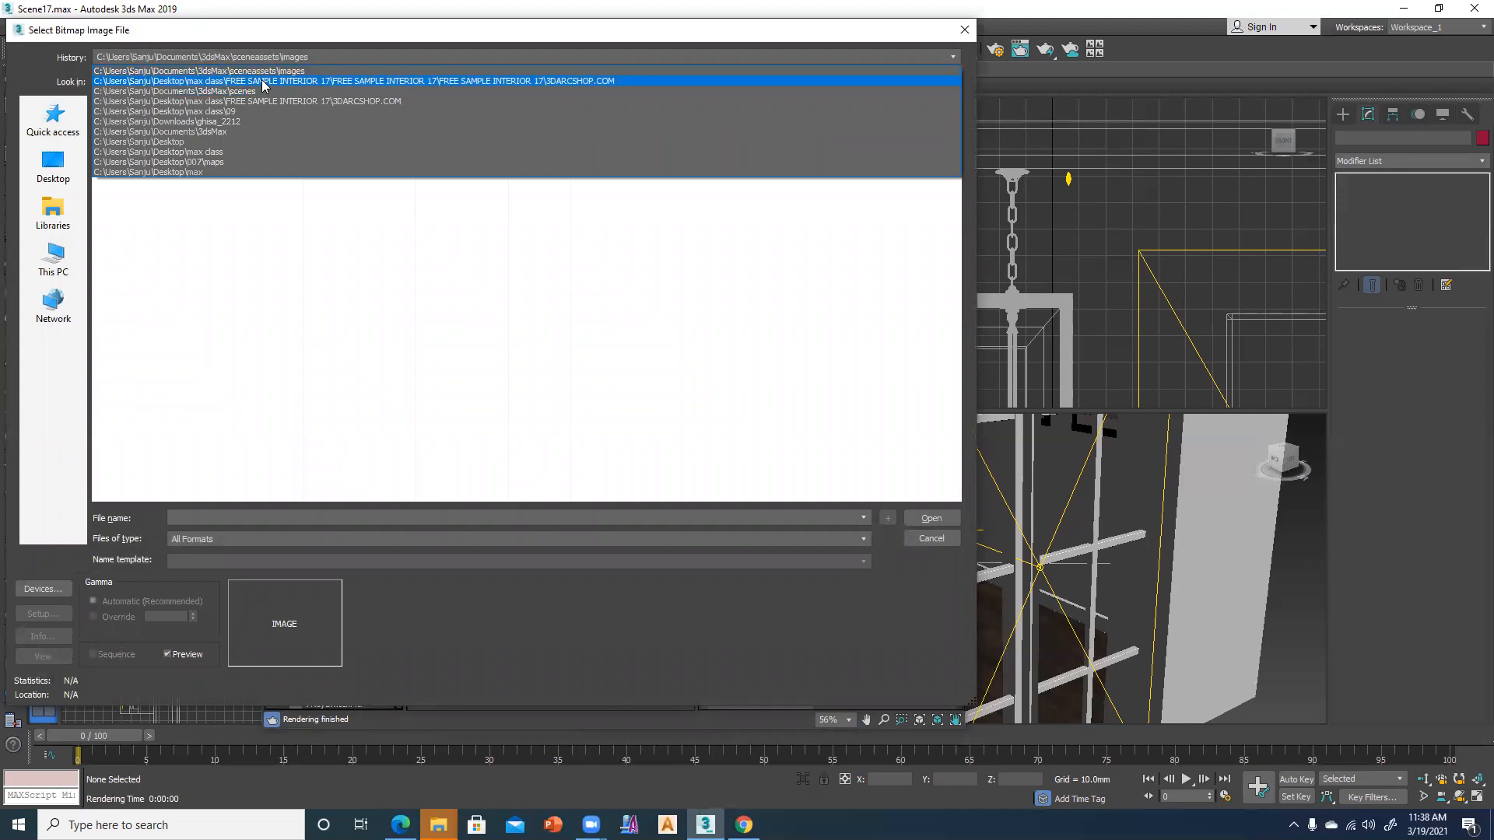
click(262, 81)
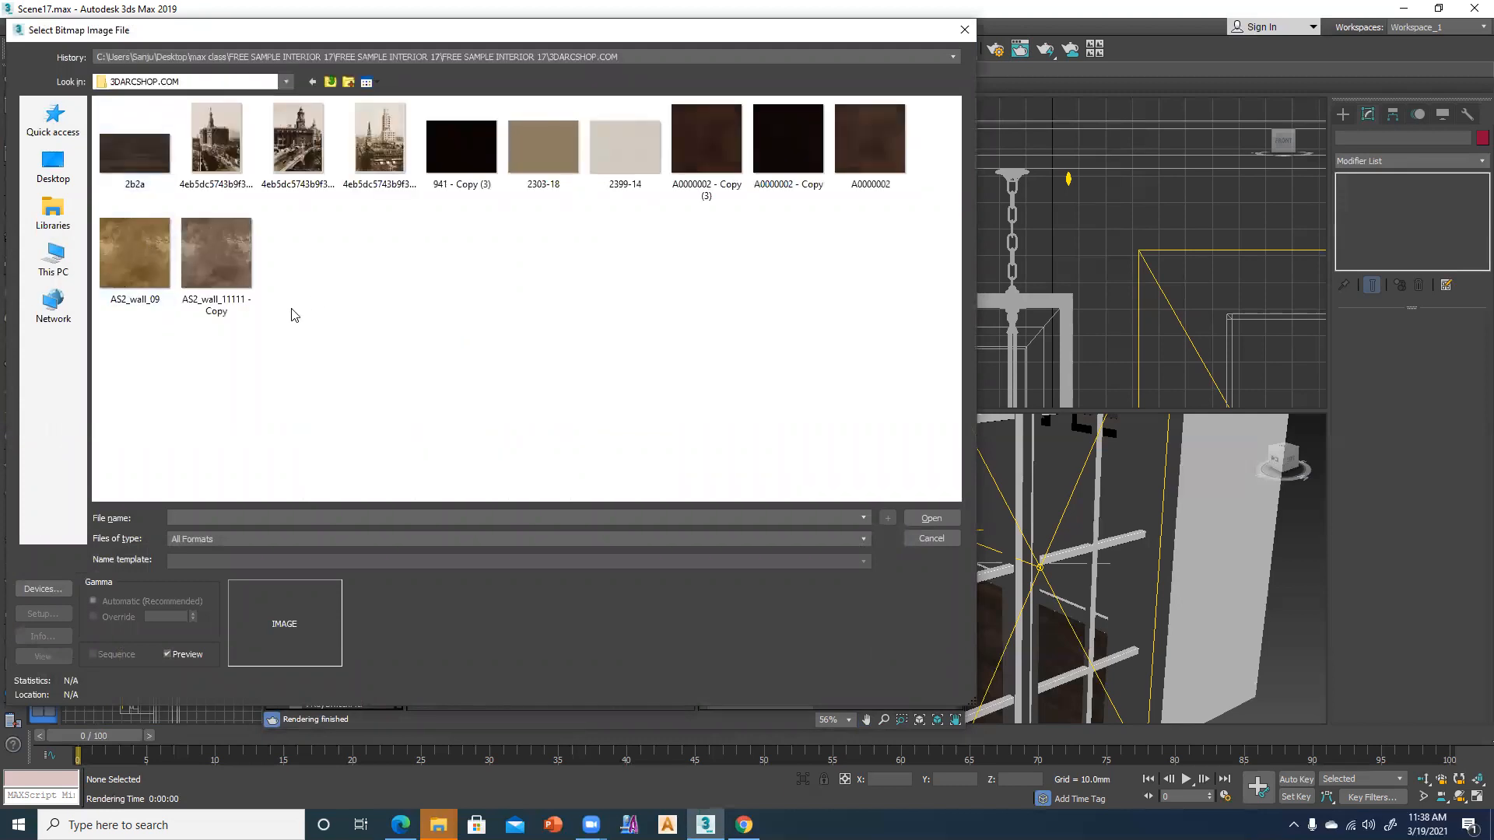
Enlarge the texture thumbnails, look through them, and try to choose A0000002 - Copy as the diffuse bitmap
right_click(410, 270)
mouse_move(448, 277)
click(621, 277)
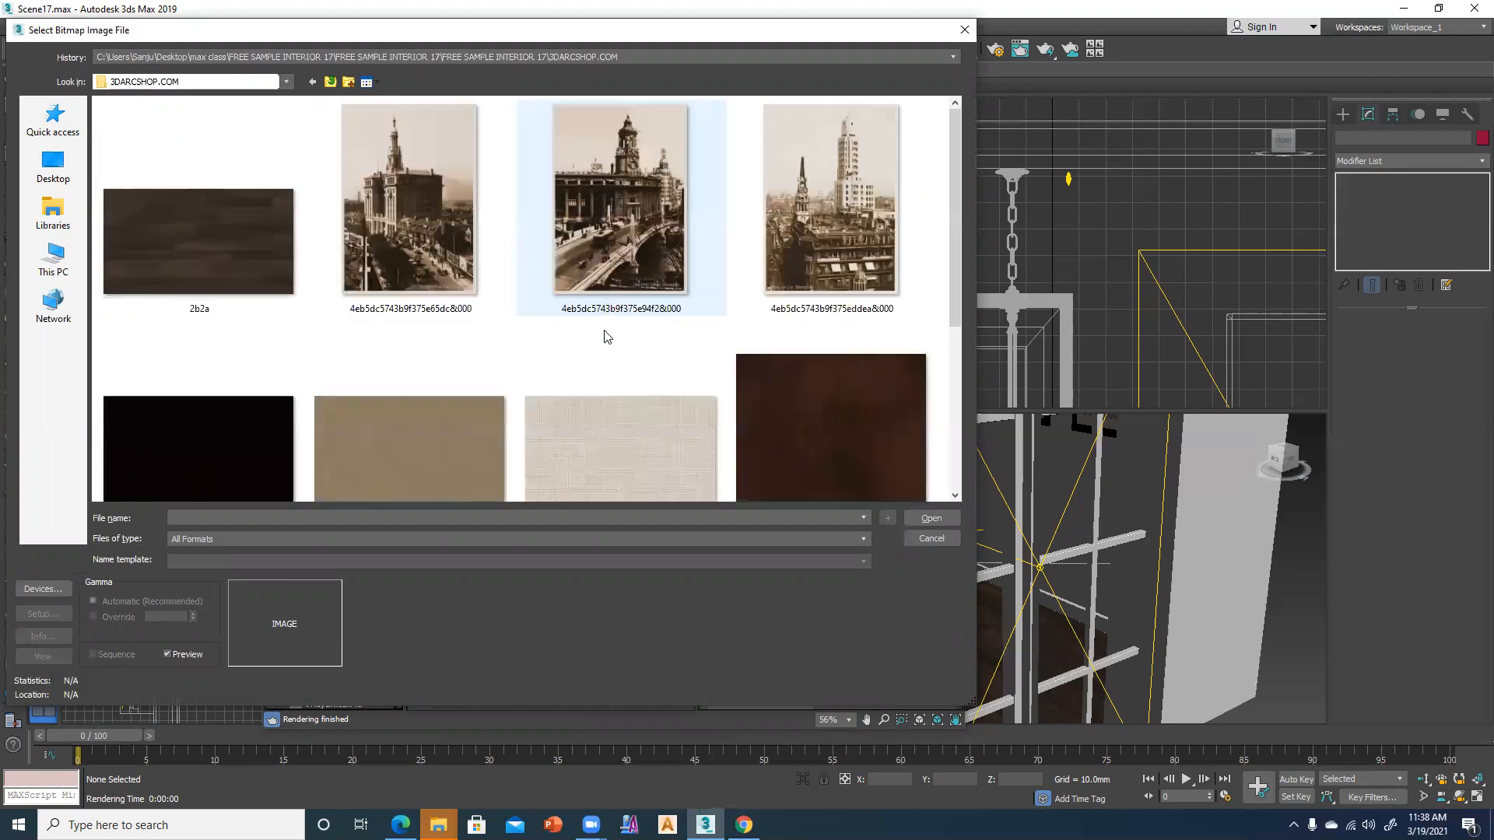
scroll(596, 345, down, 2)
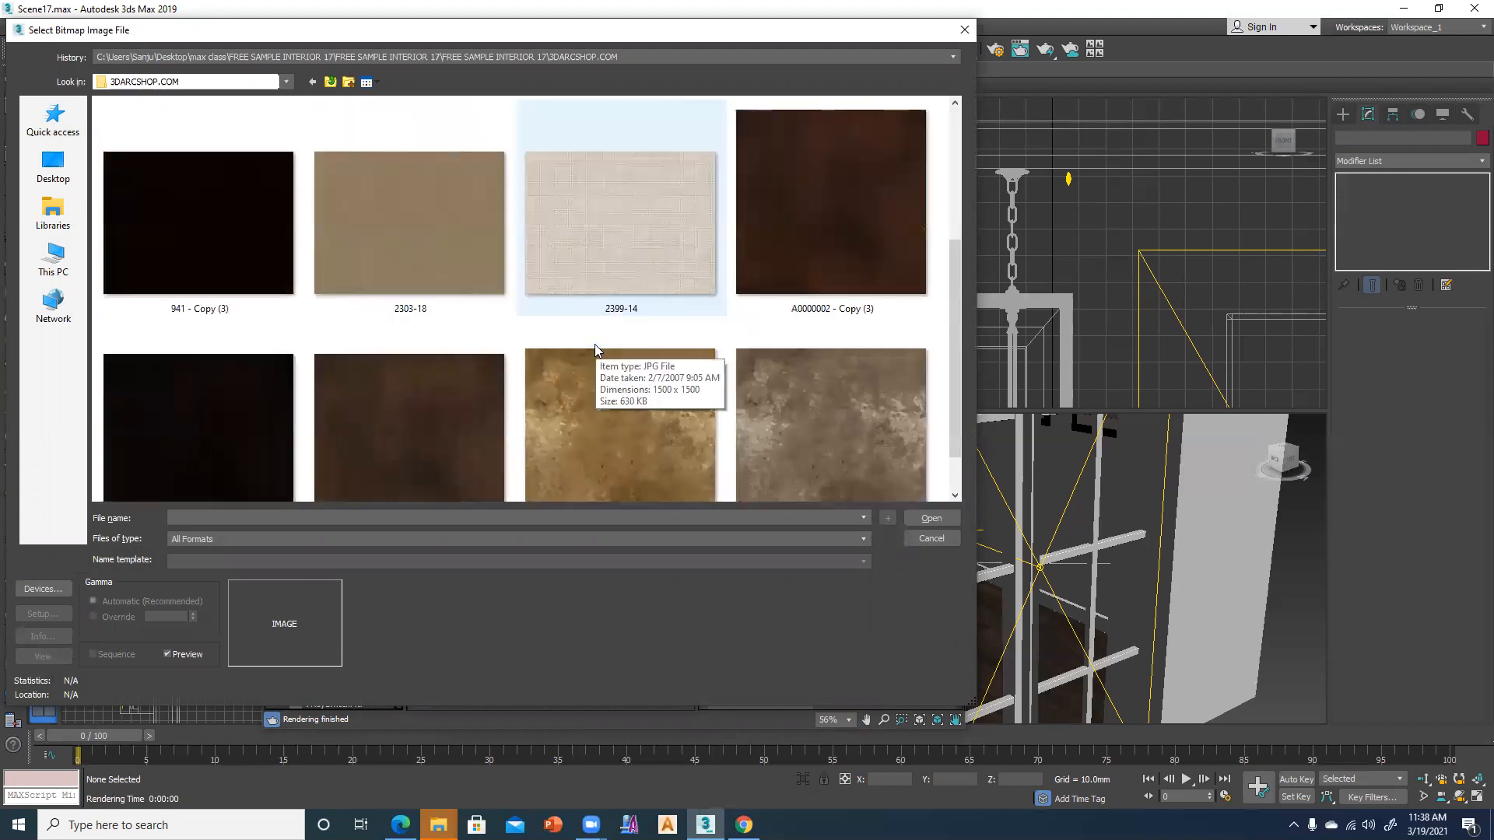
scroll(595, 344, down, 1)
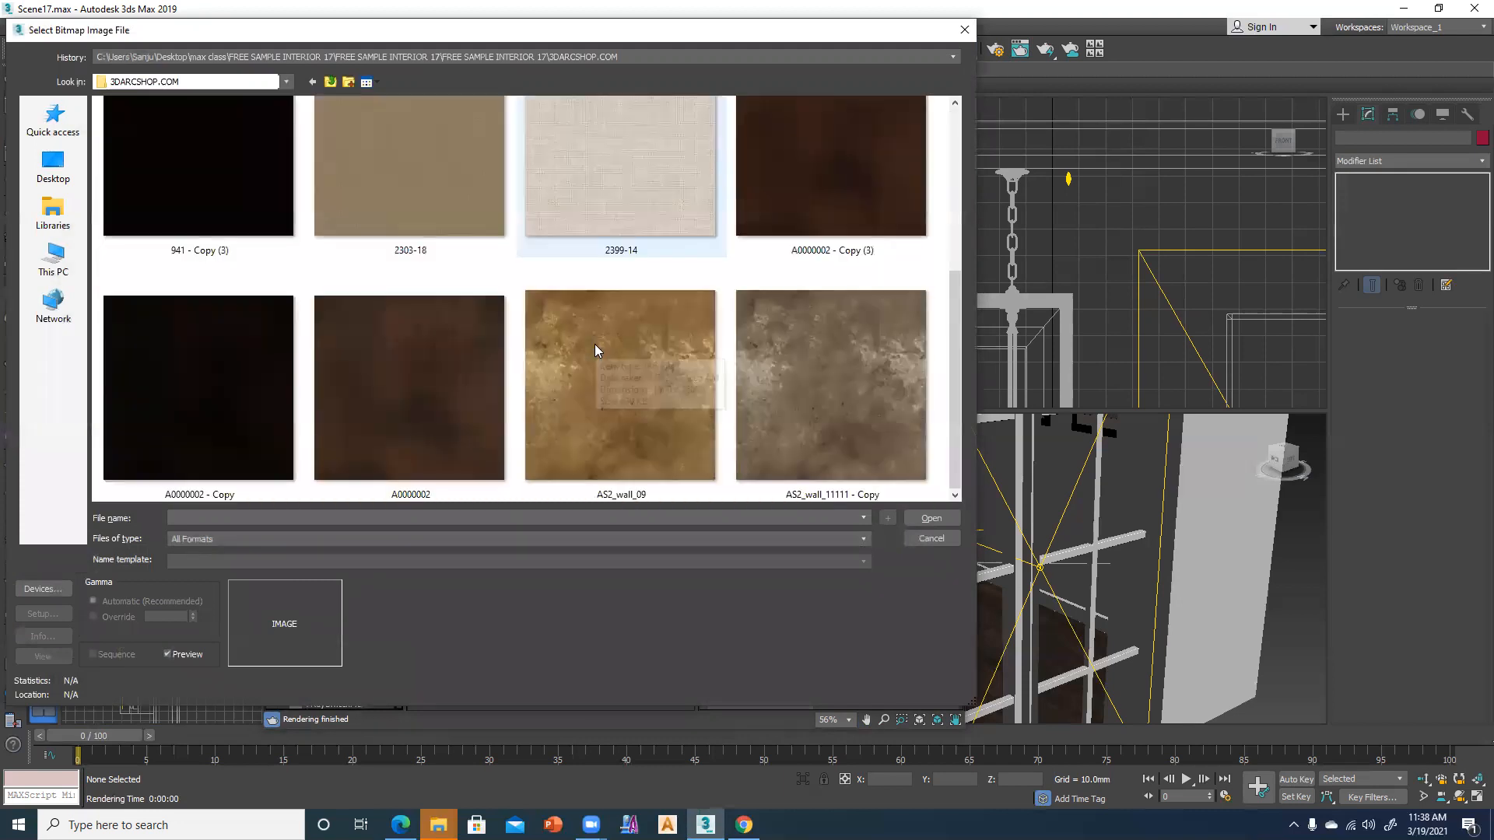
click(257, 379)
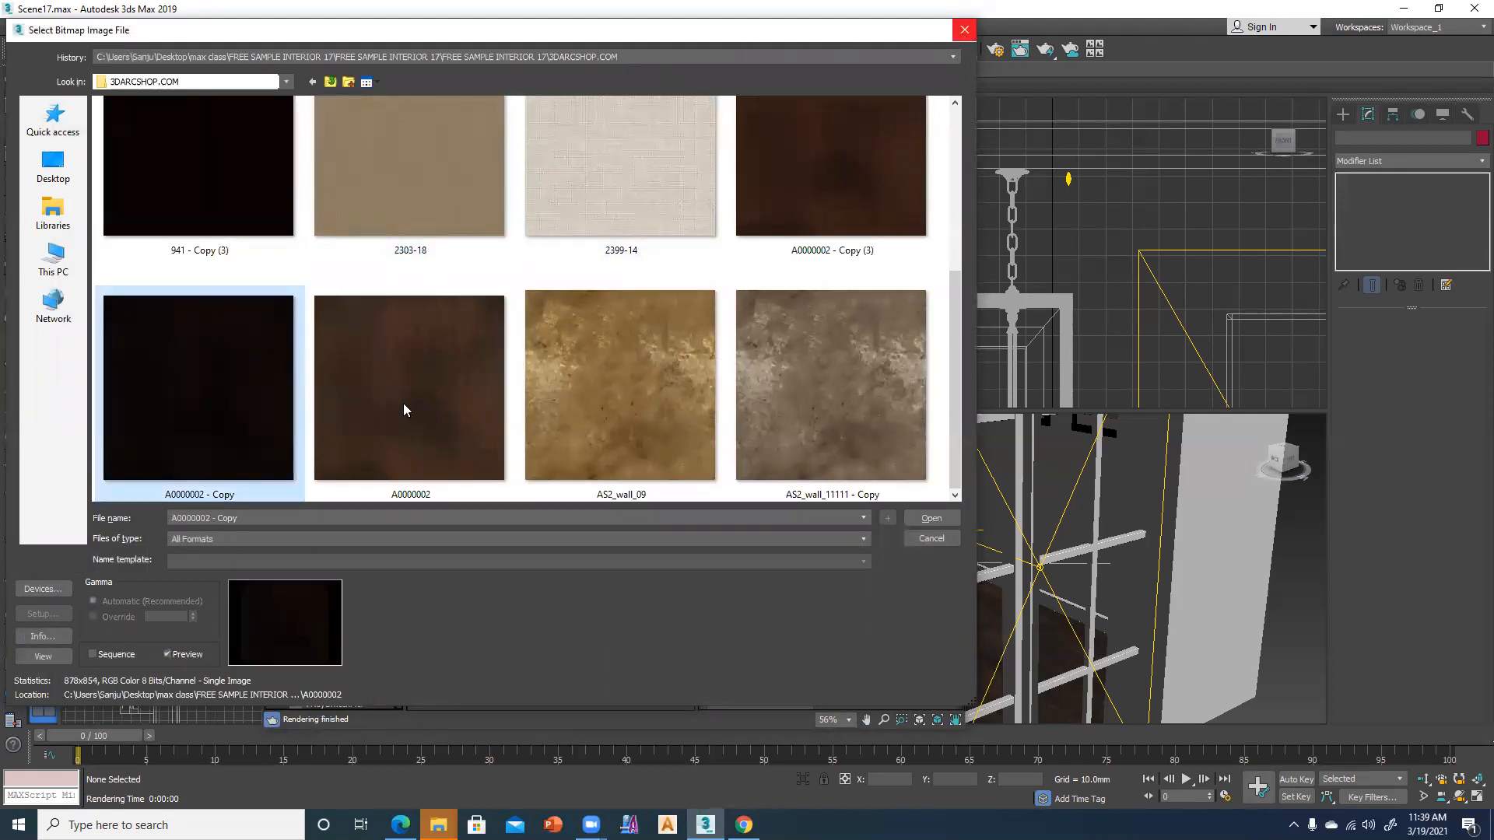
key(Return)
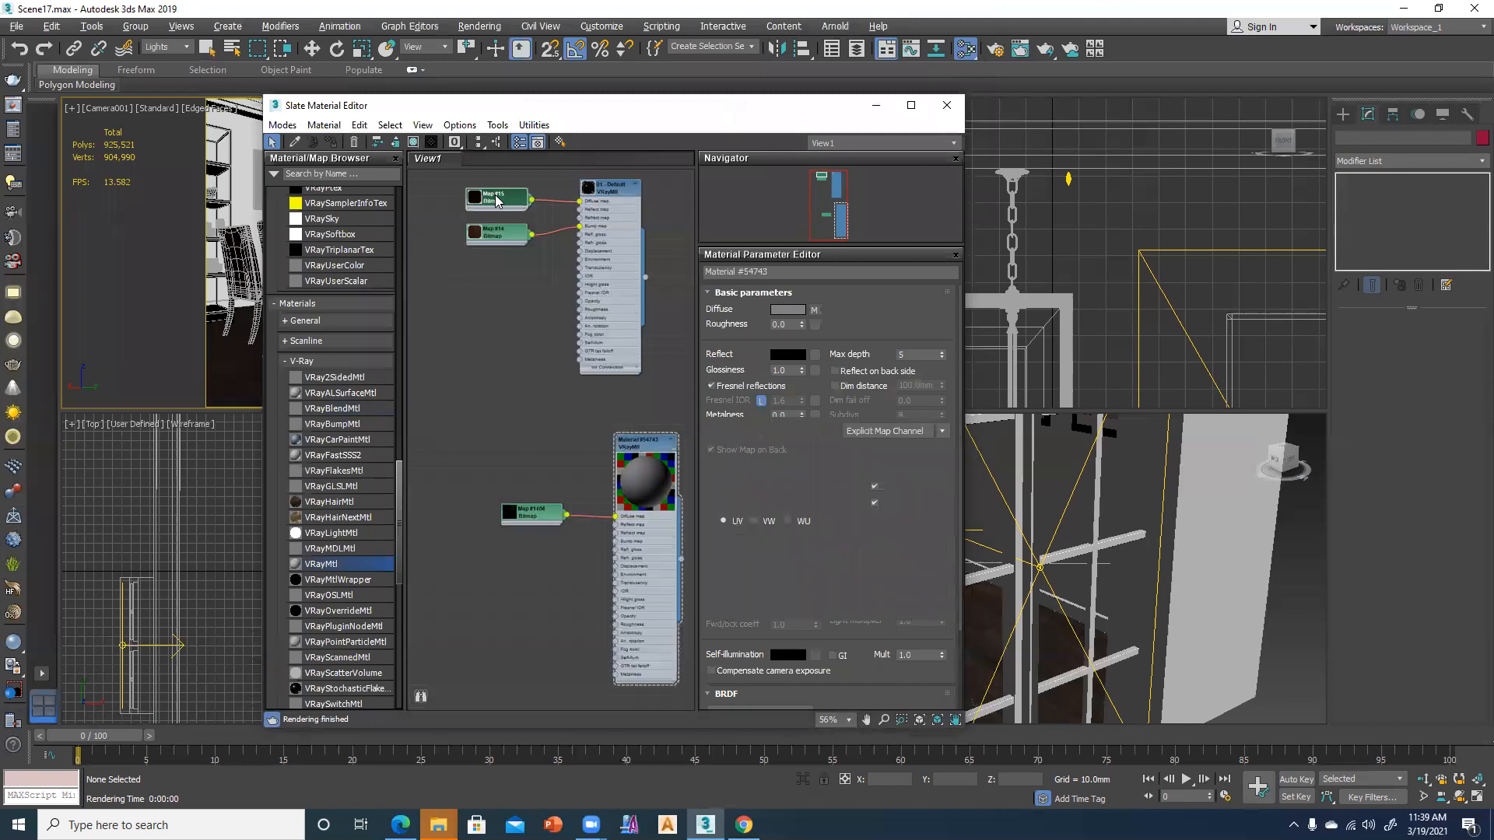
Check the image used by the 01 - Default diffuse map and load A0000002 - Copy into the new material's diffuse bitmap
double_click(496, 200)
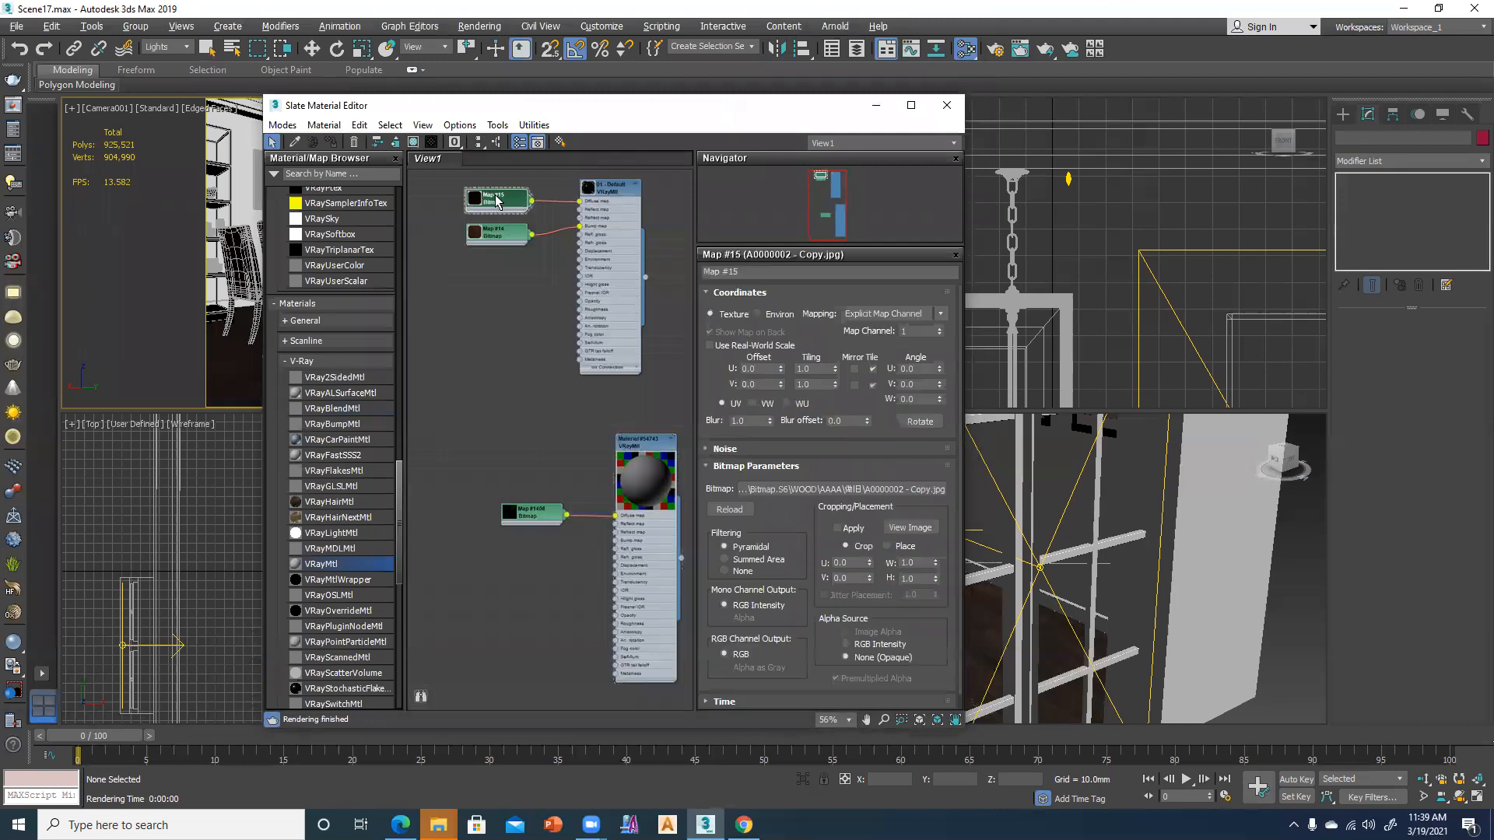
double_click(533, 519)
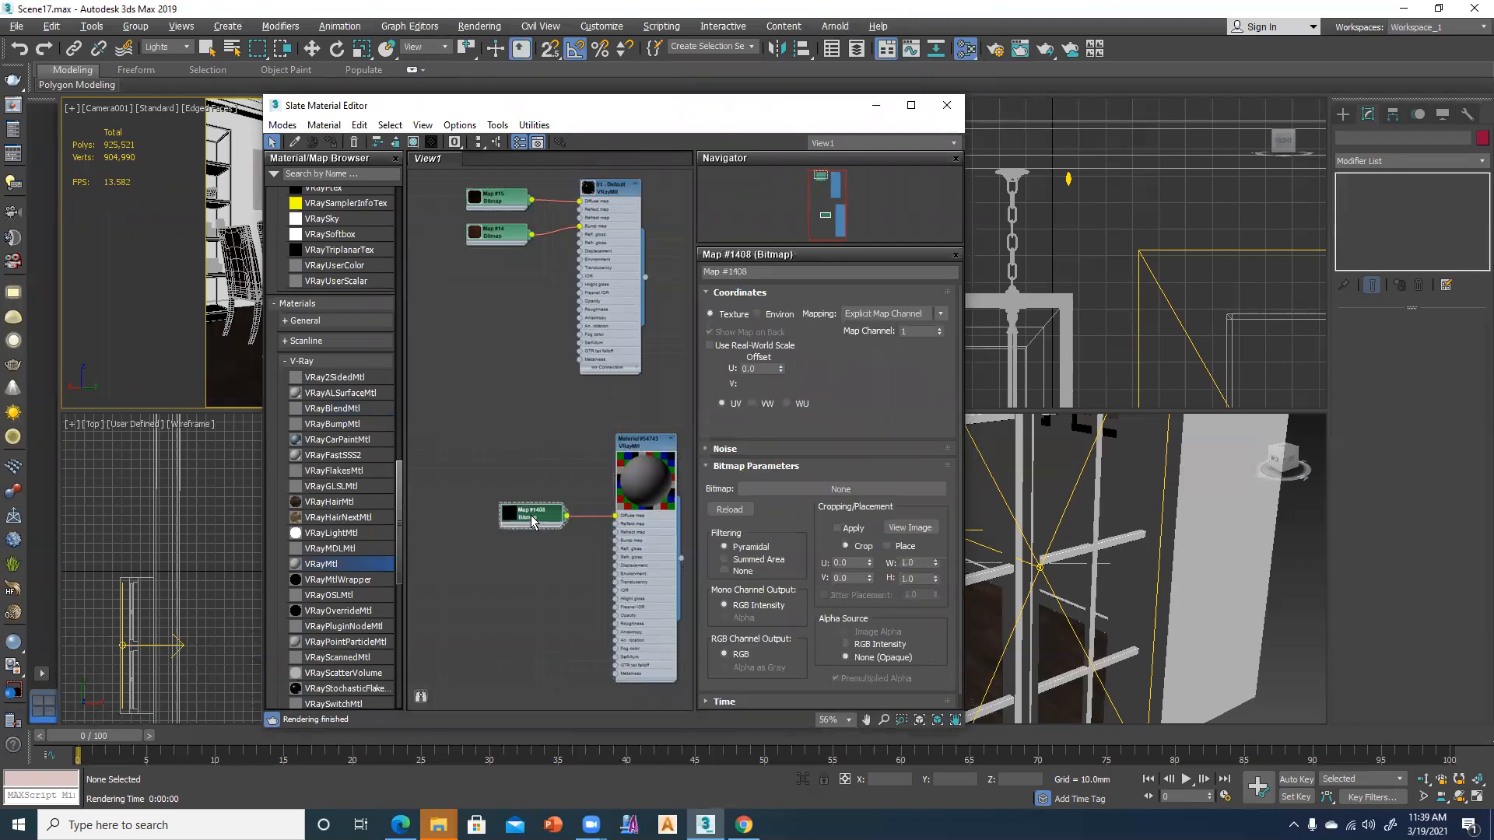
click(791, 489)
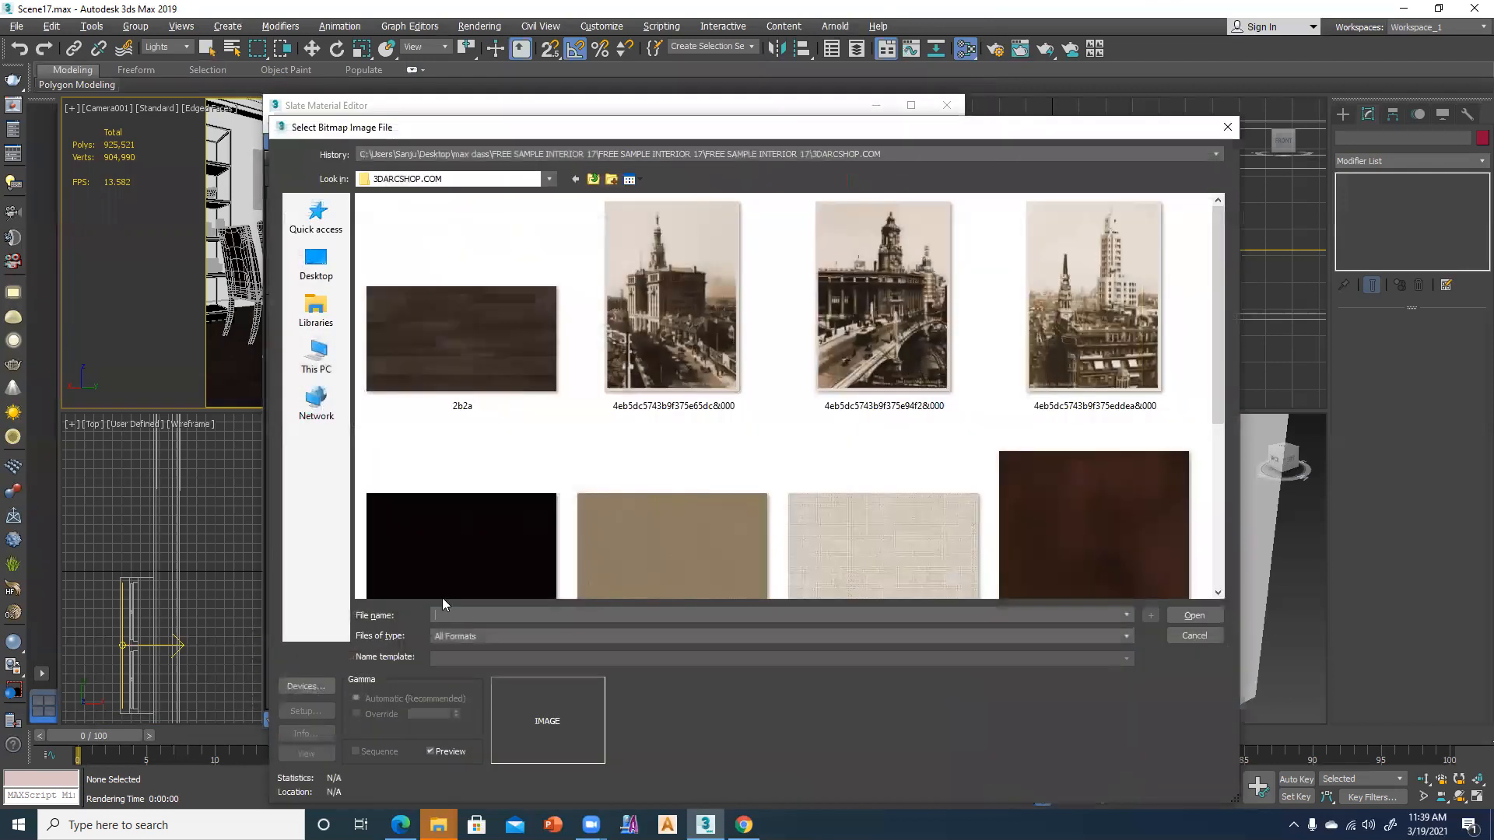
click(453, 564)
scroll(458, 543, down, 3)
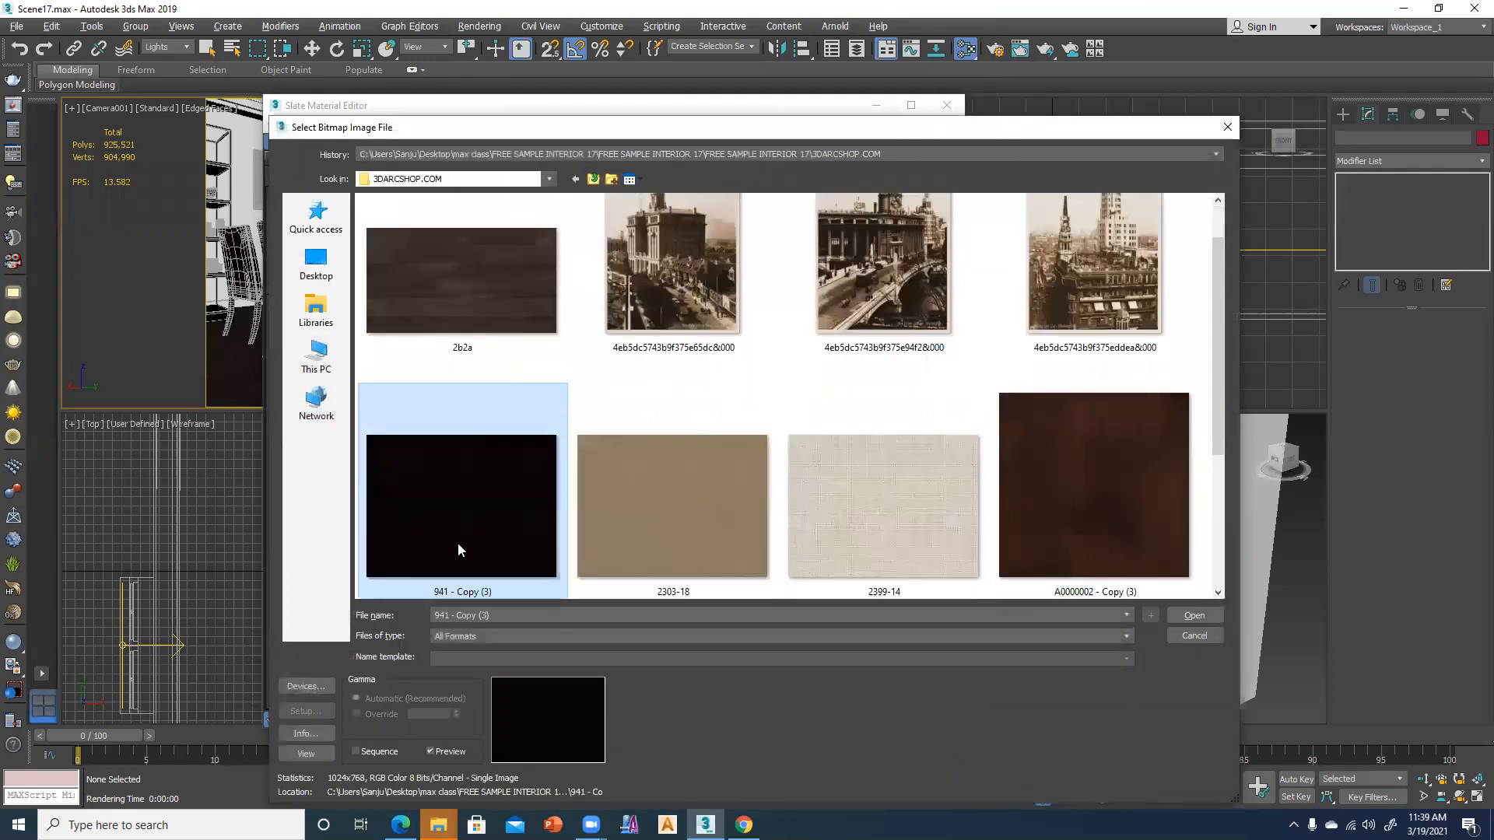
click(460, 520)
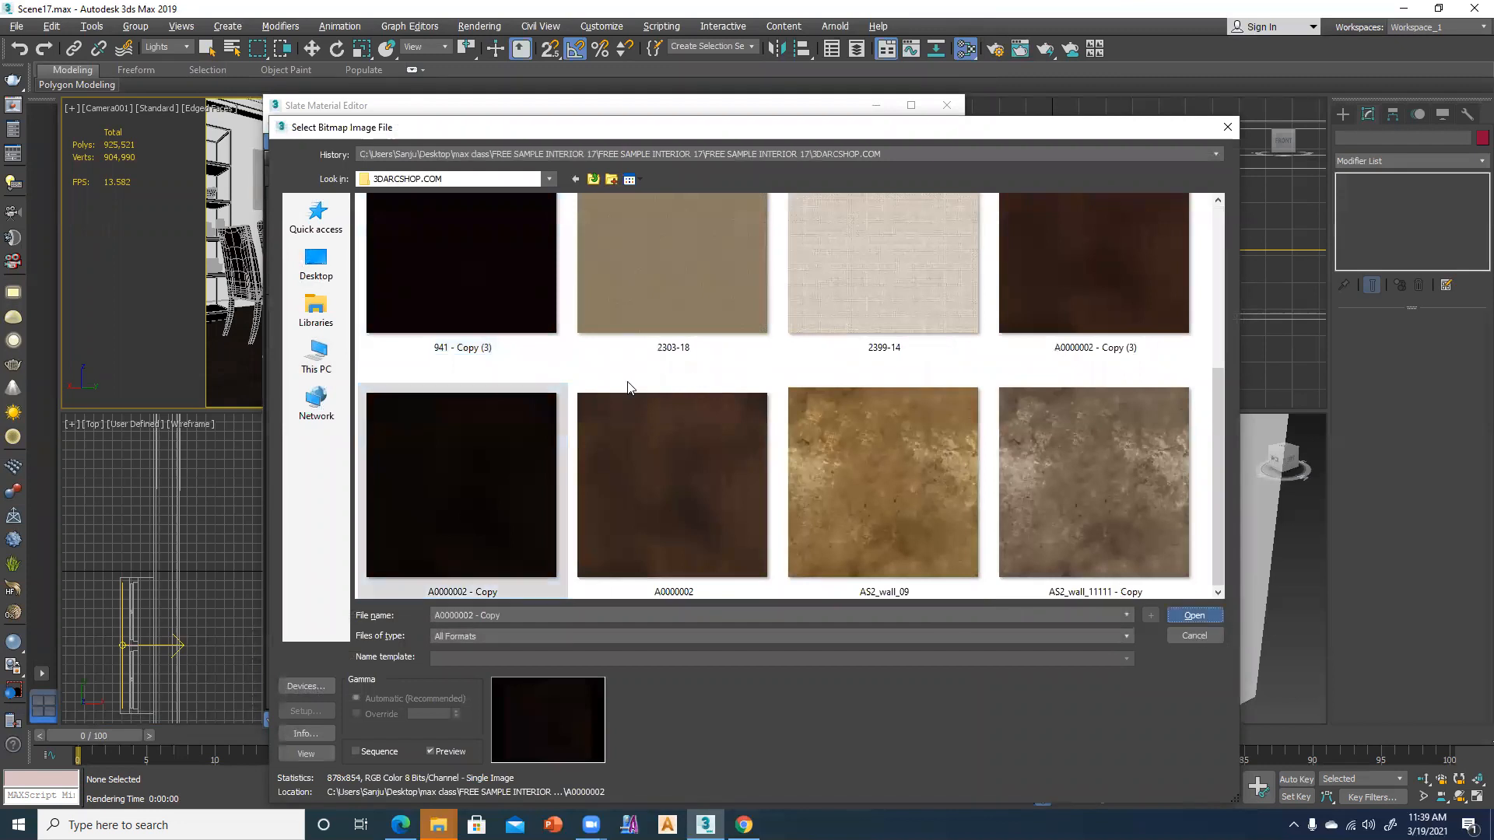
click(1194, 616)
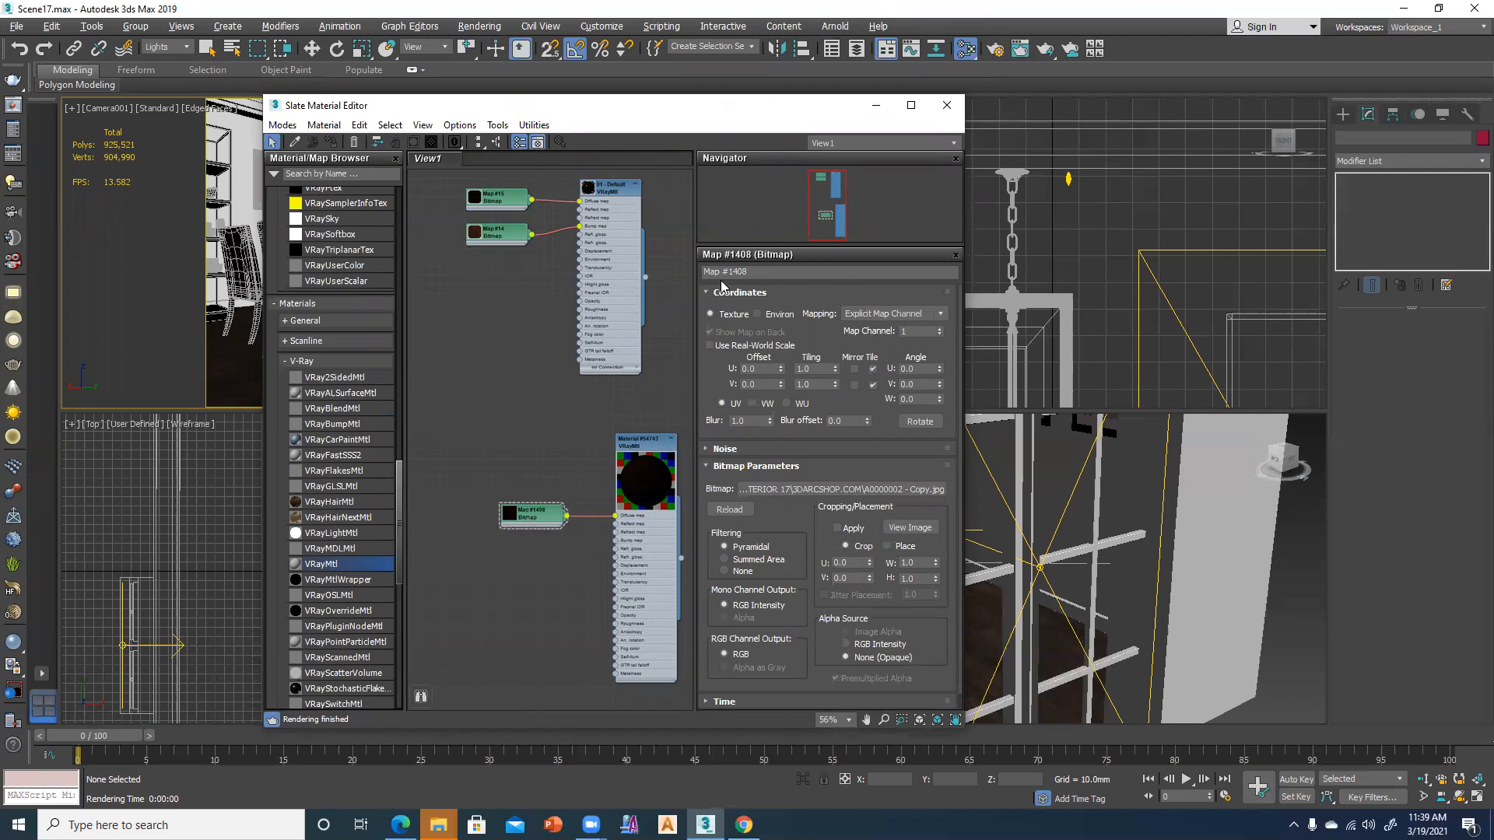
Open the new VRayMtl's map slots and add a Bitmap map to its Bump channel
double_click(641, 452)
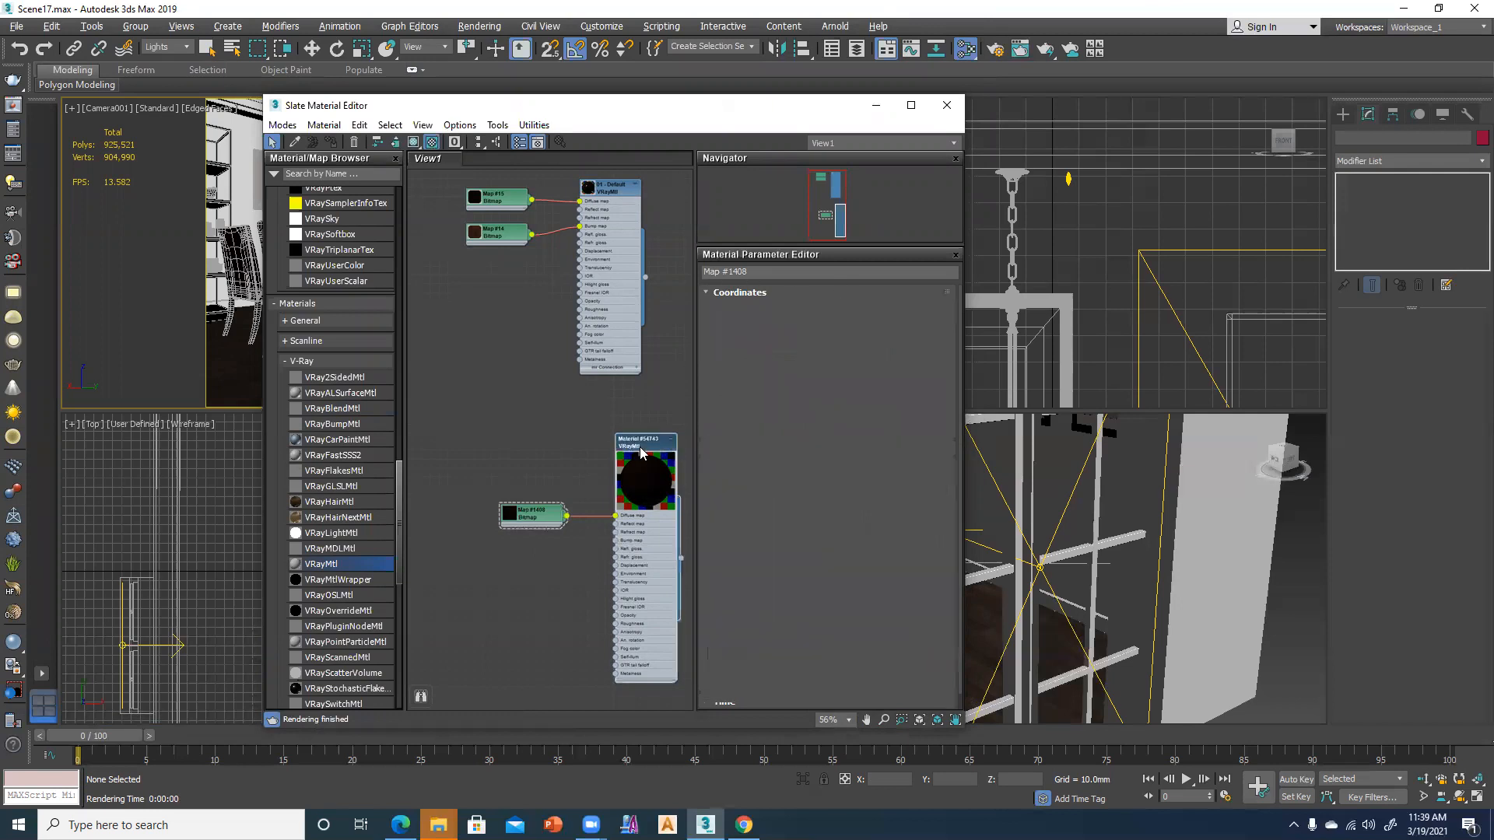
click(730, 293)
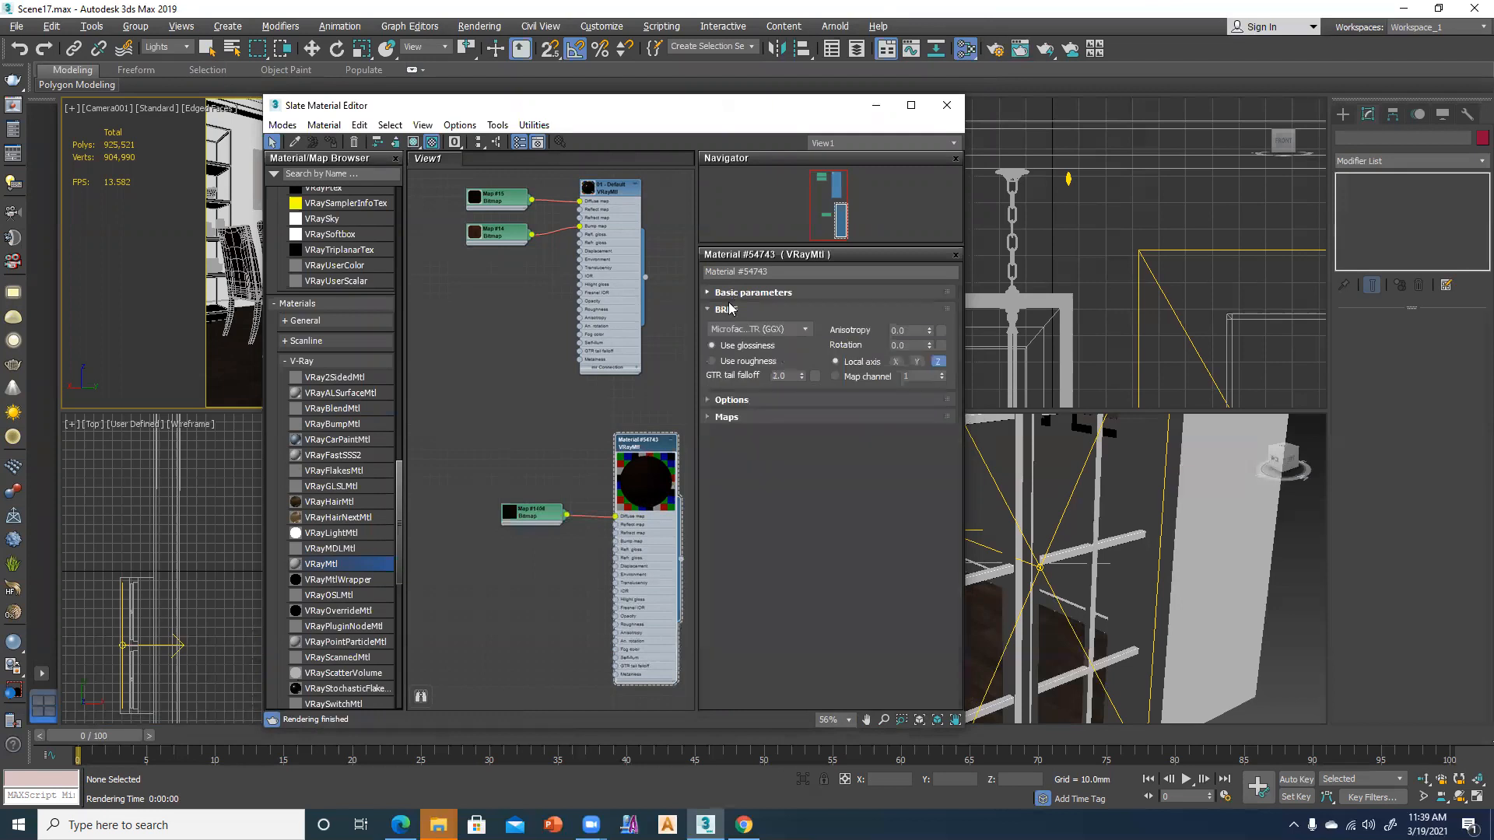
click(719, 417)
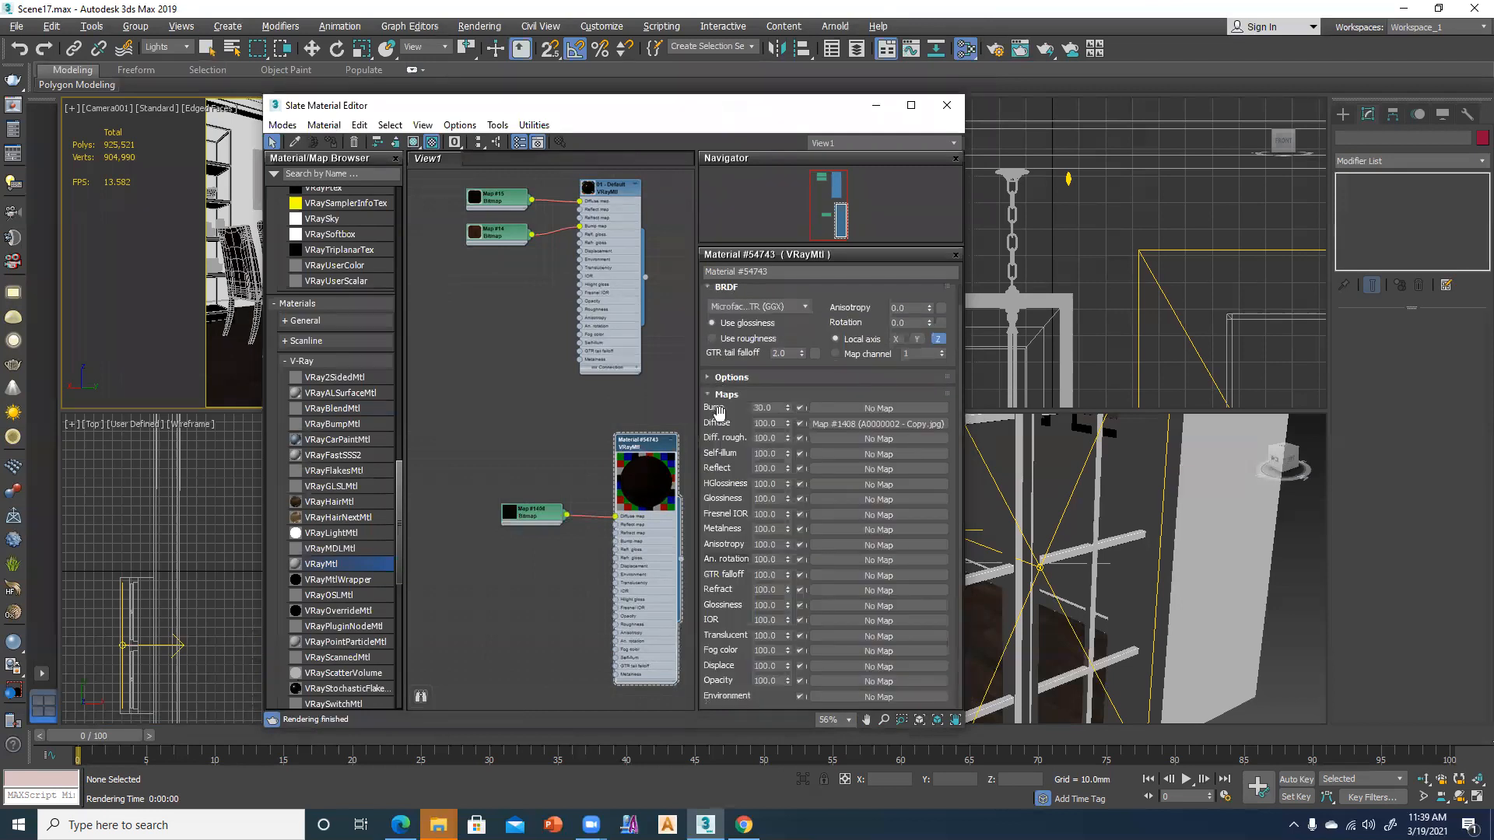
click(872, 410)
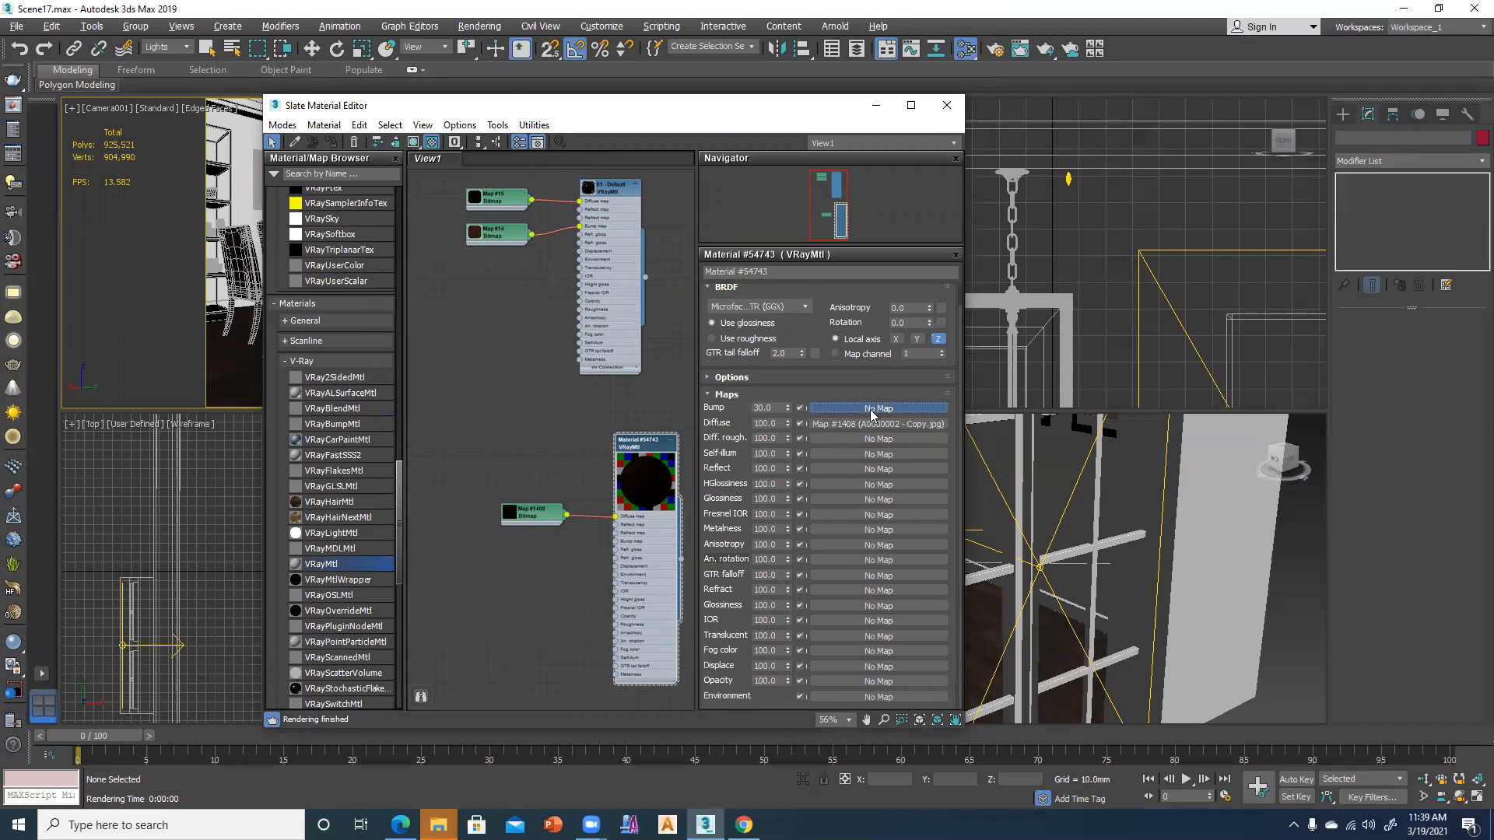
double_click(786, 268)
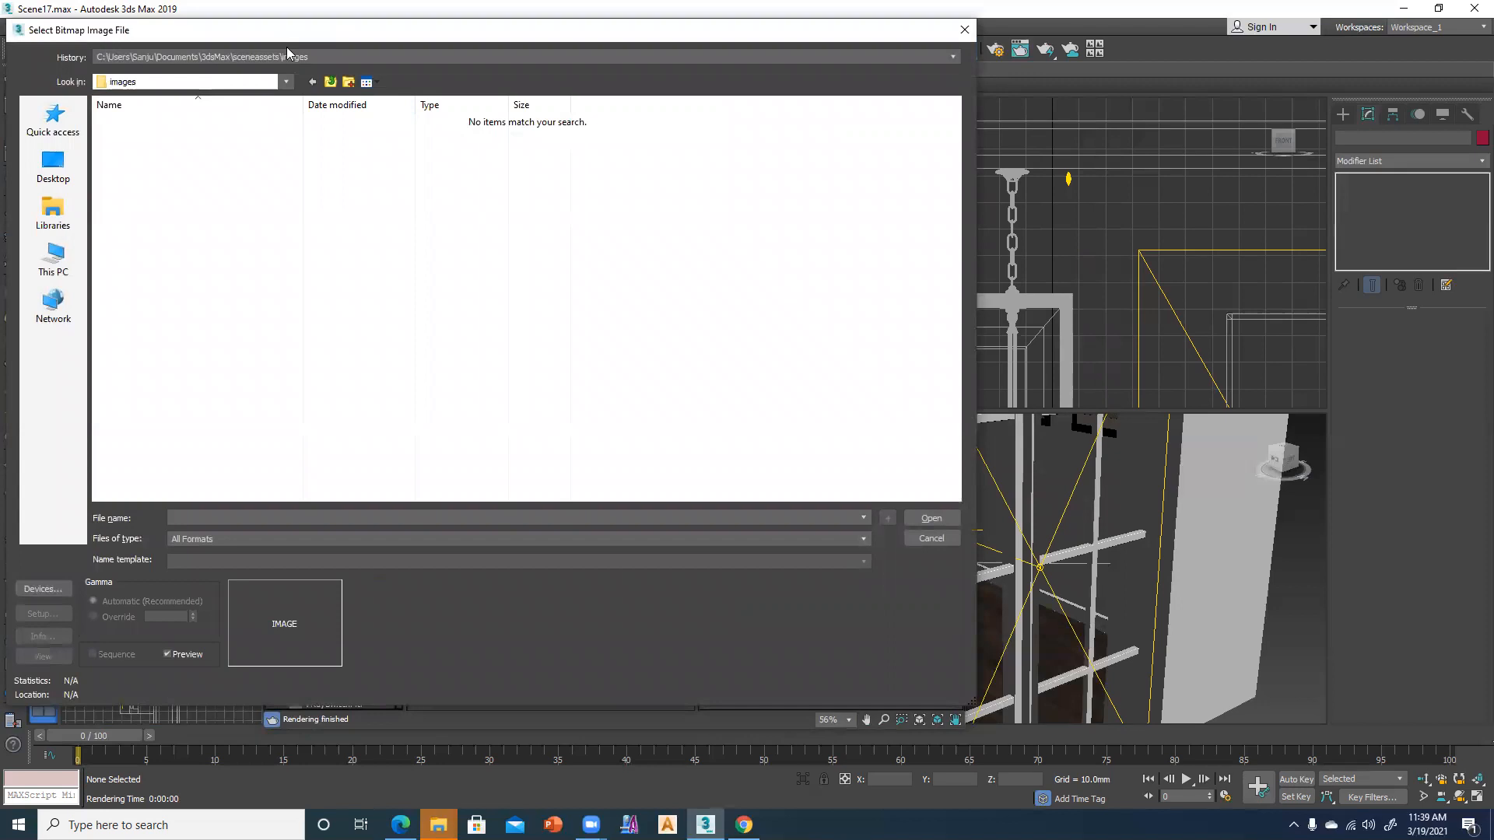
Browse to the recent 3DARCSHOP.COM texture folder and load A0000002 - Copy as the bump bitmap
click(288, 57)
click(261, 81)
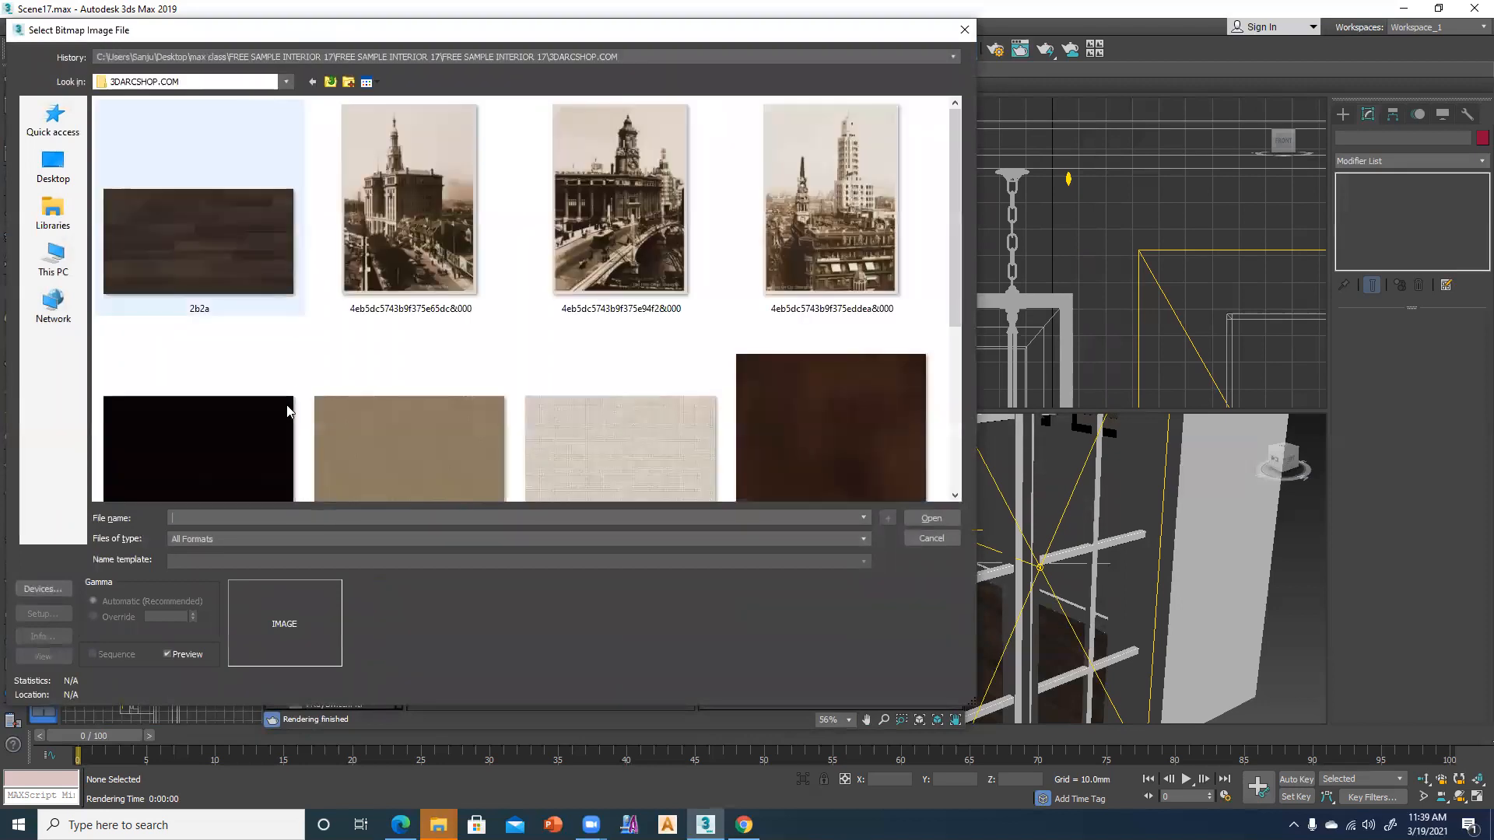
scroll(403, 431, down, 3)
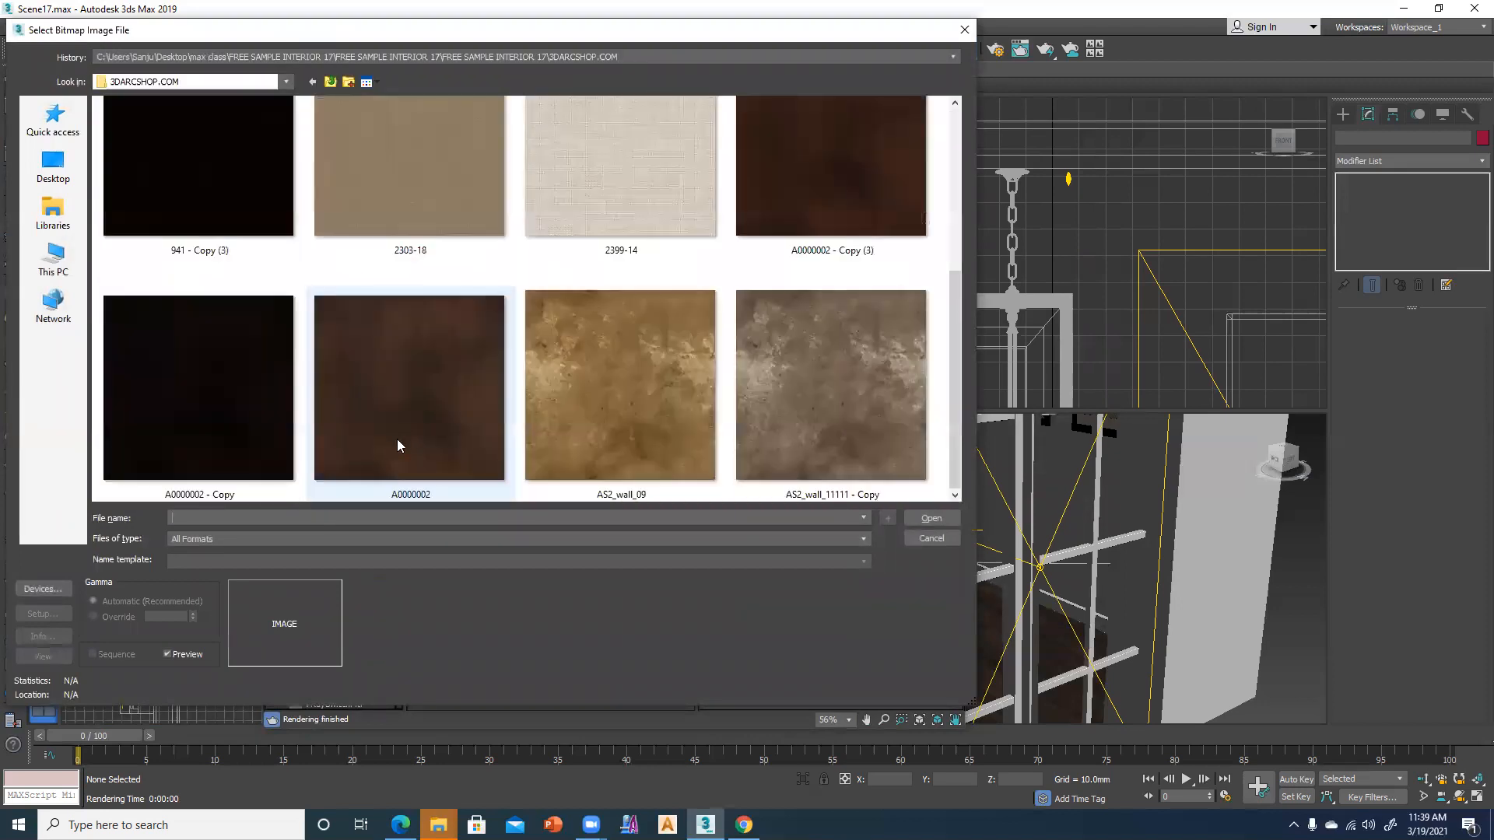
click(462, 389)
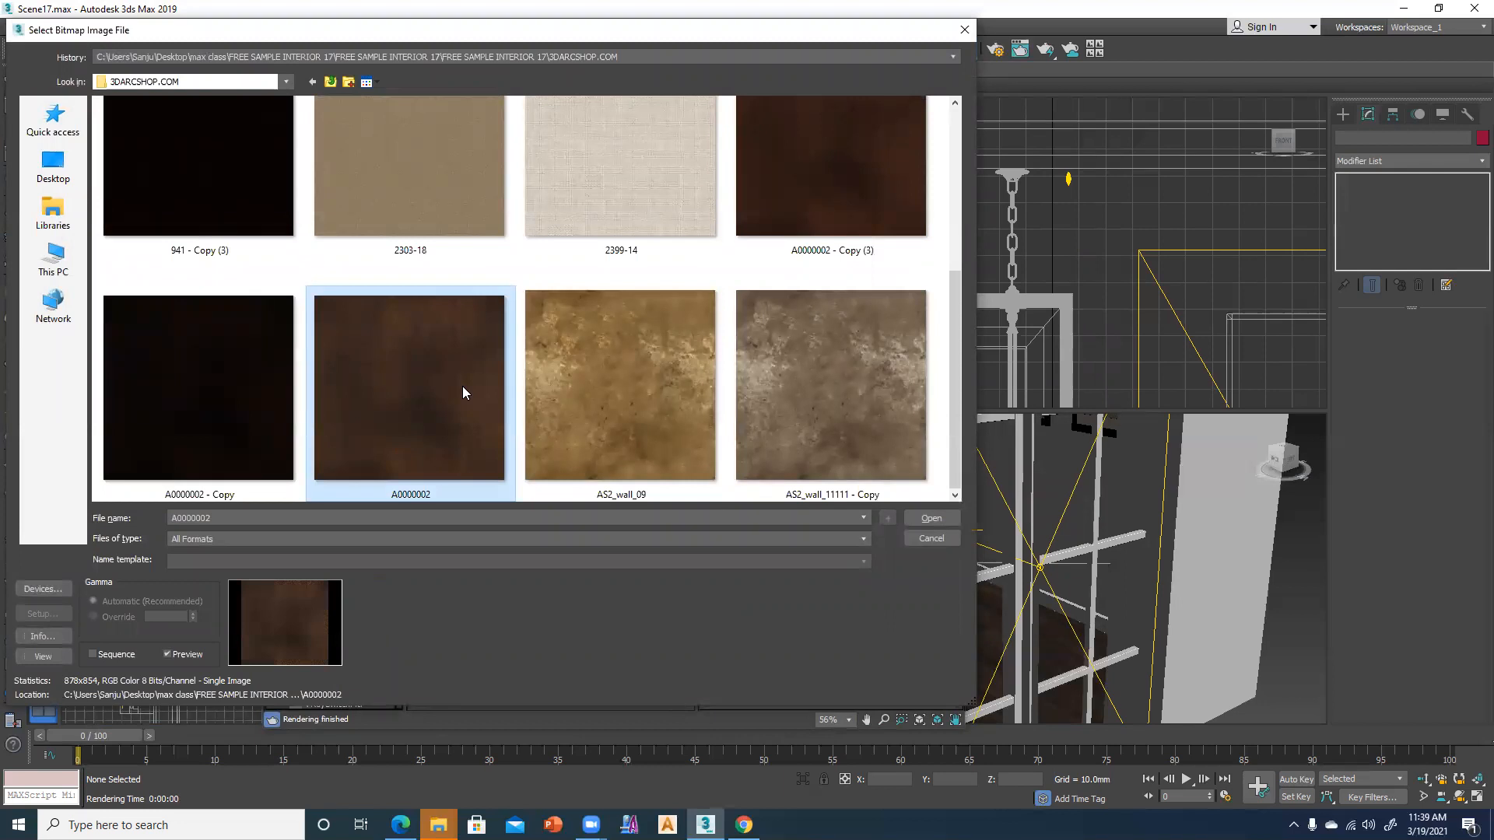
click(198, 390)
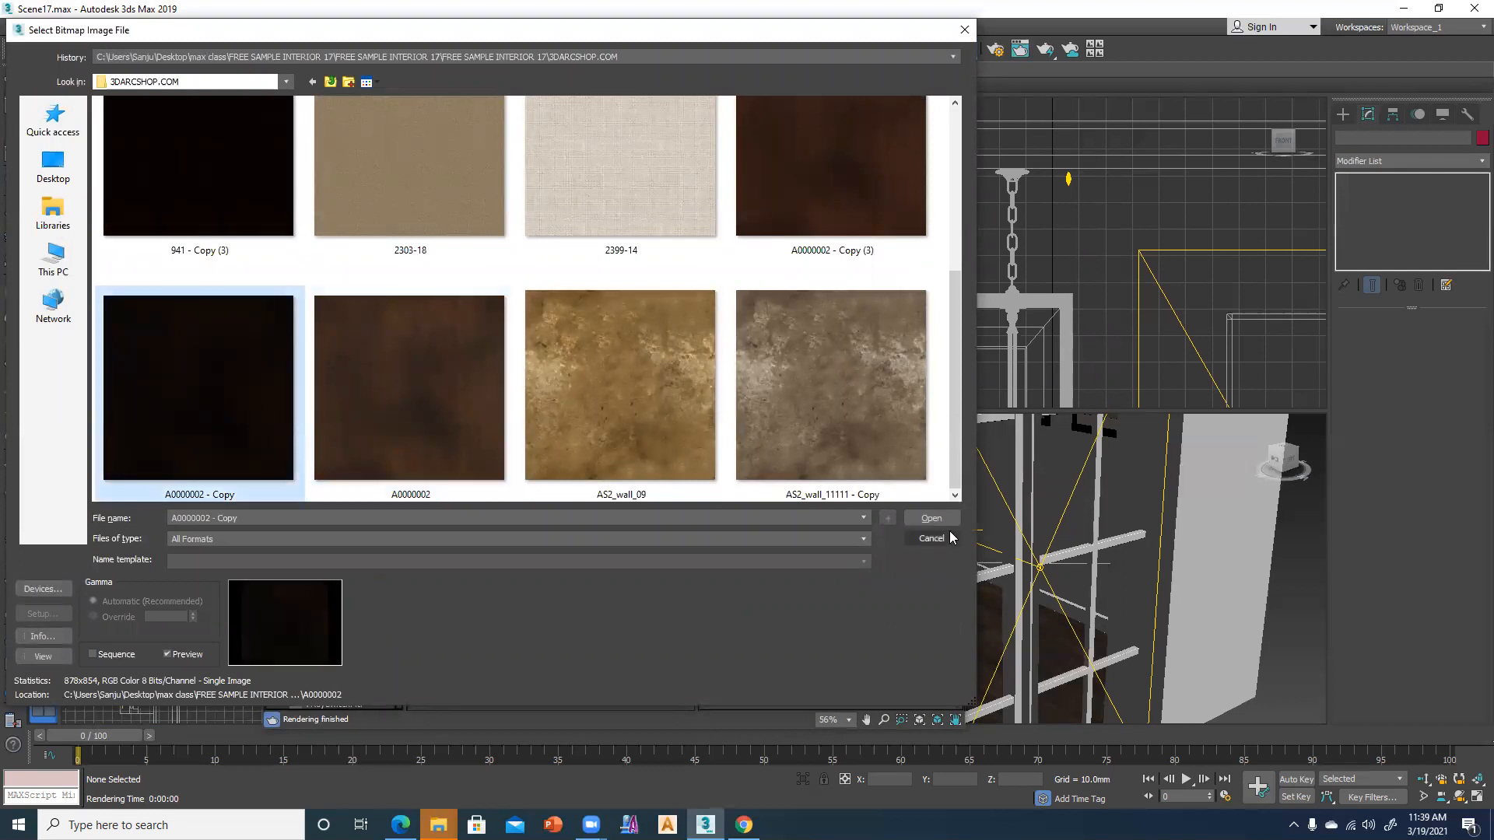
click(931, 518)
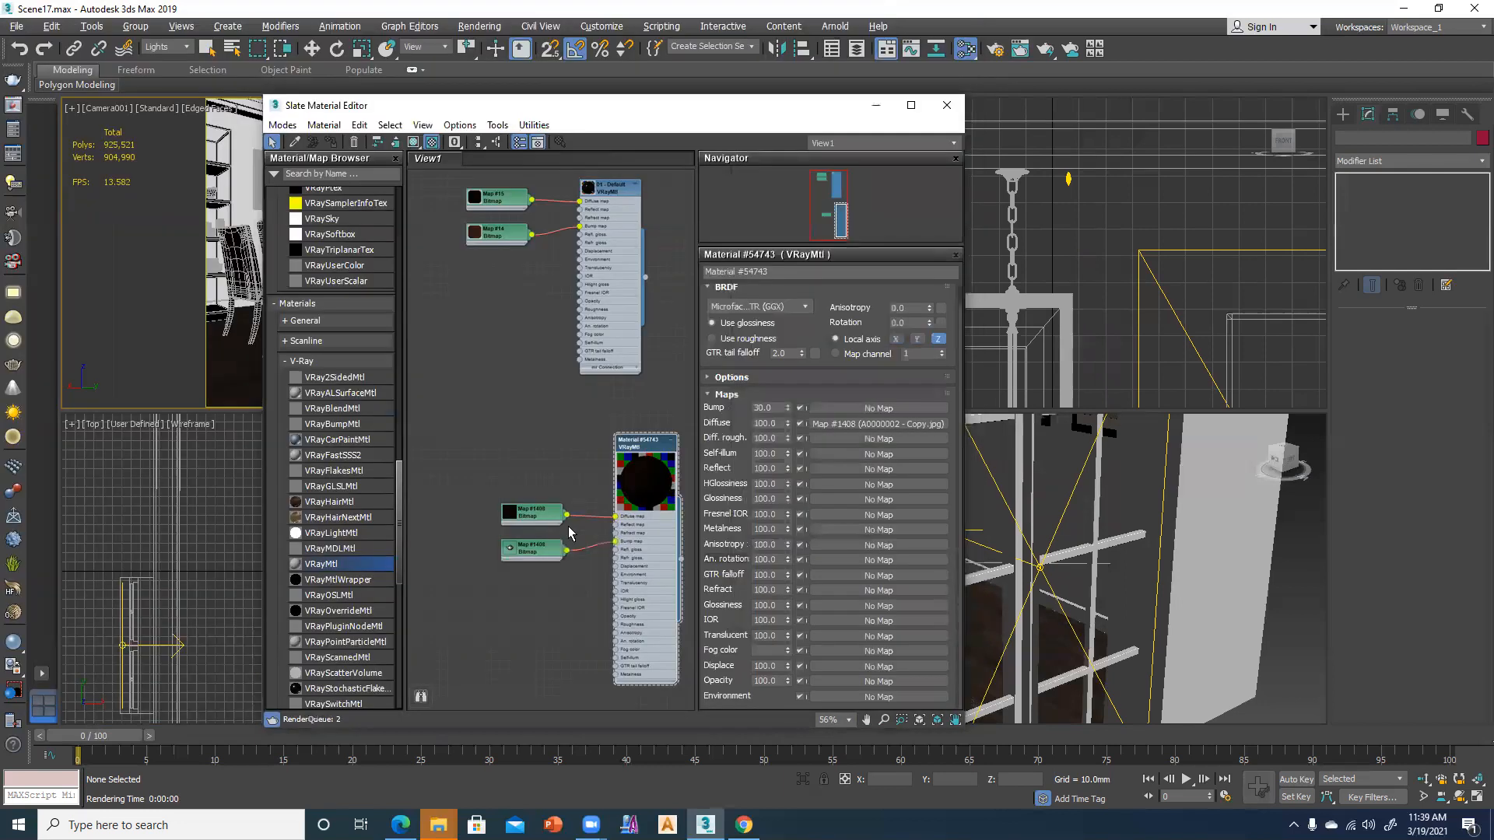
Check which image files the two materials' bitmap maps use, and view the image of the 01 - Default bump map
double_click(493, 239)
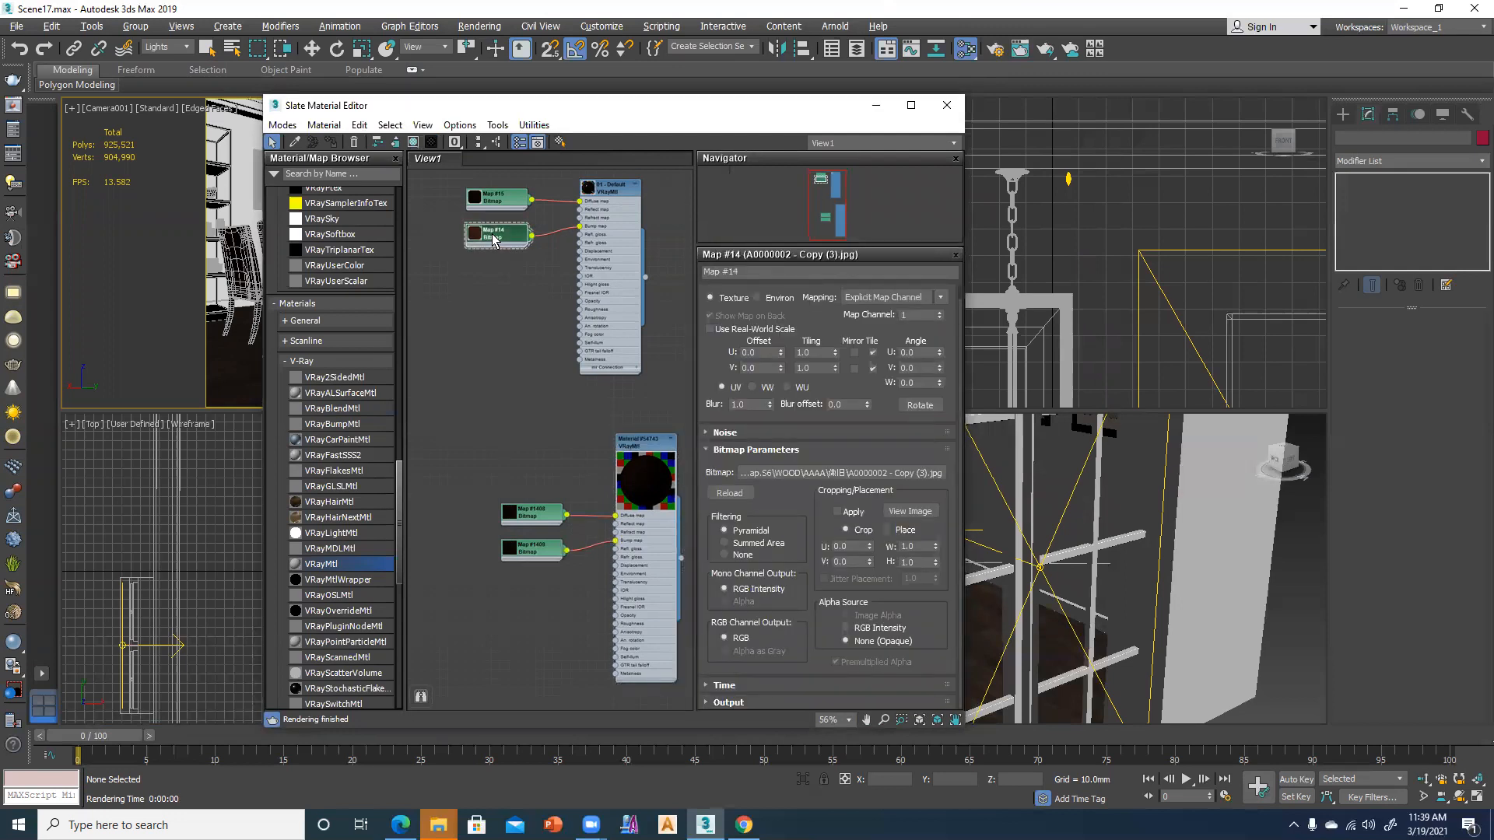
drag(534, 558, 511, 557)
double_click(512, 558)
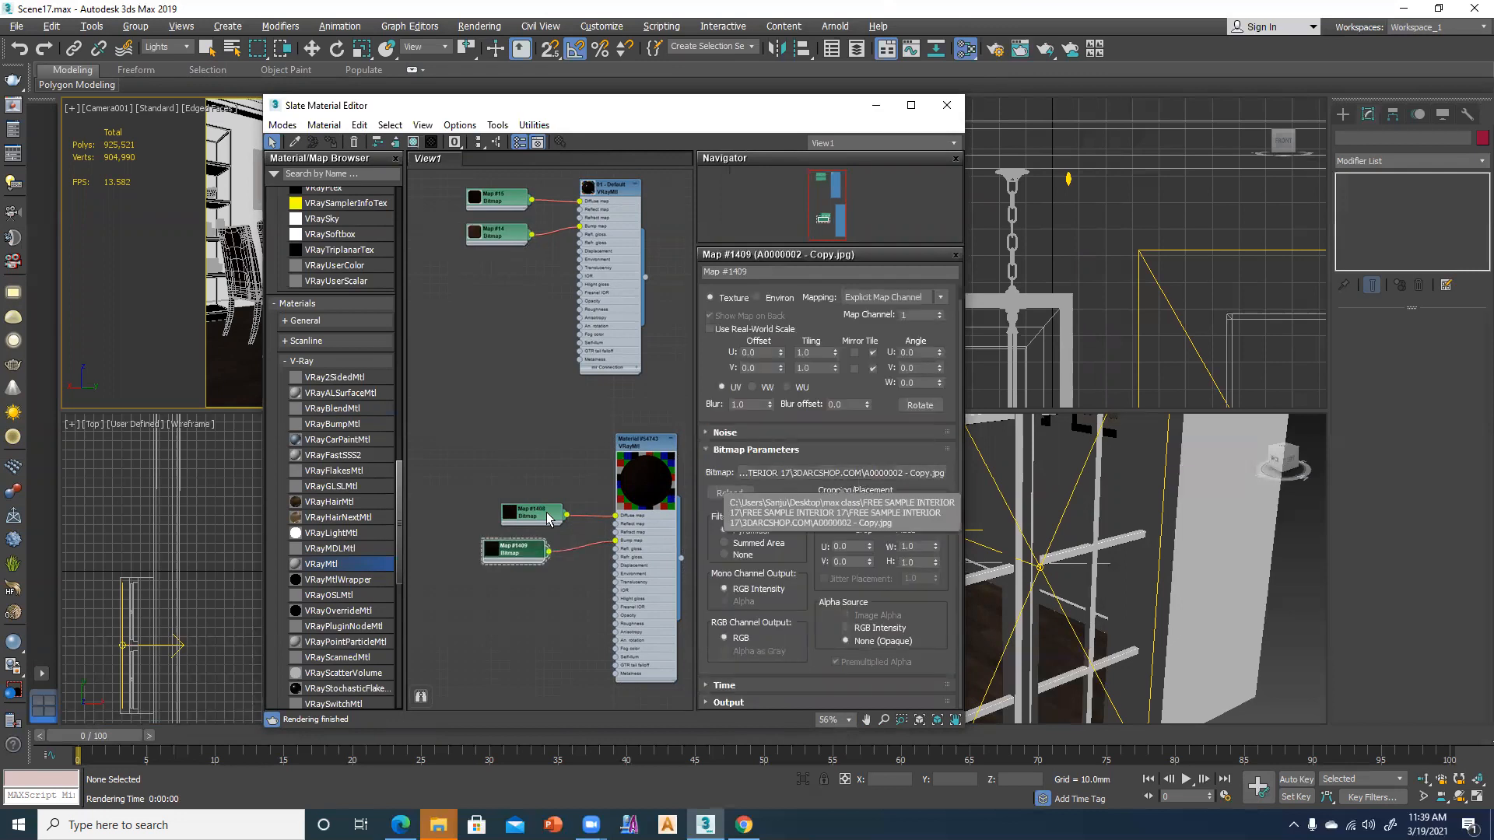
drag(540, 512, 512, 485)
double_click(511, 485)
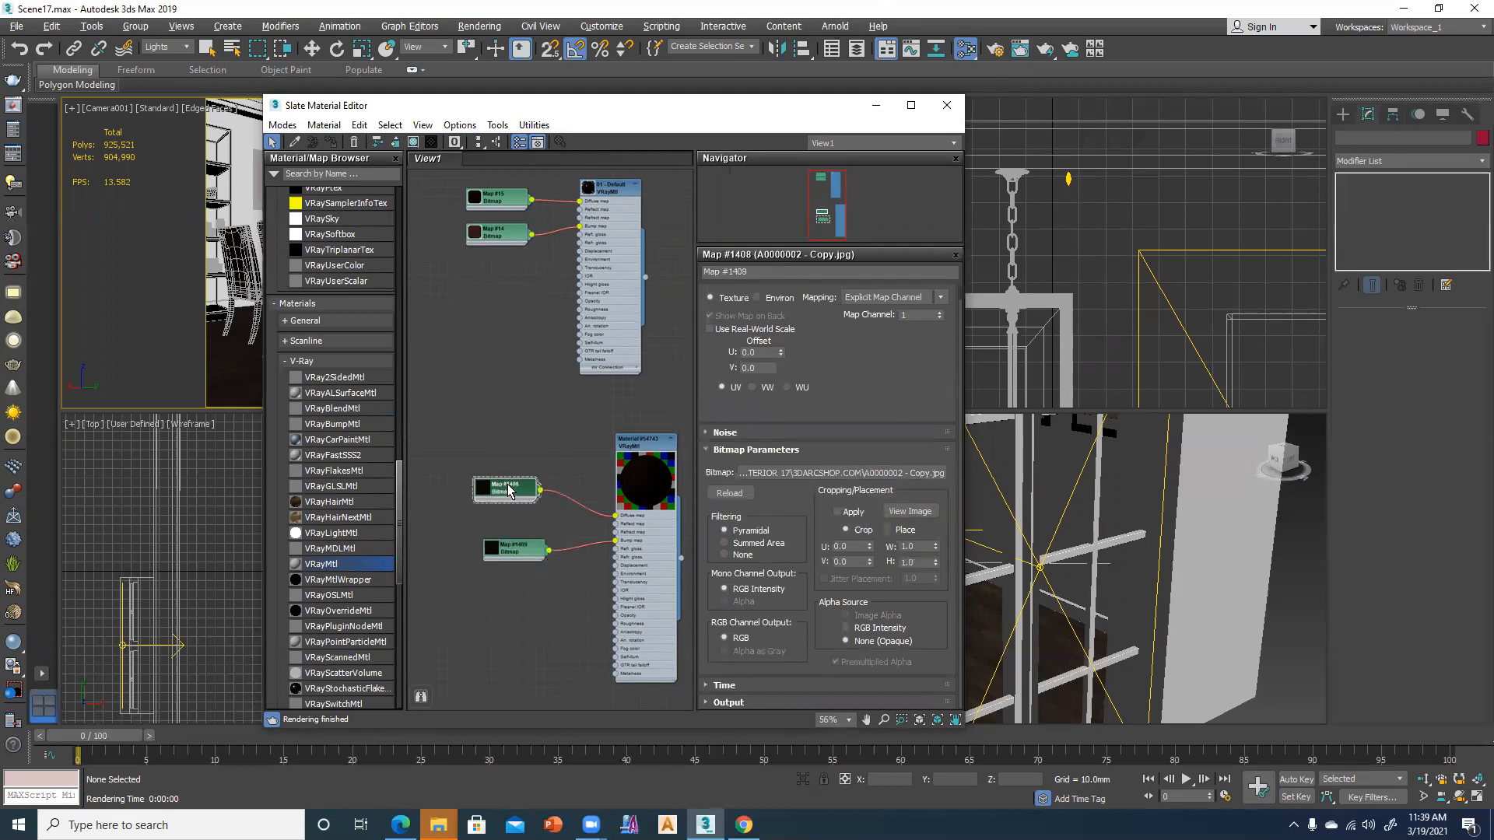
double_click(502, 234)
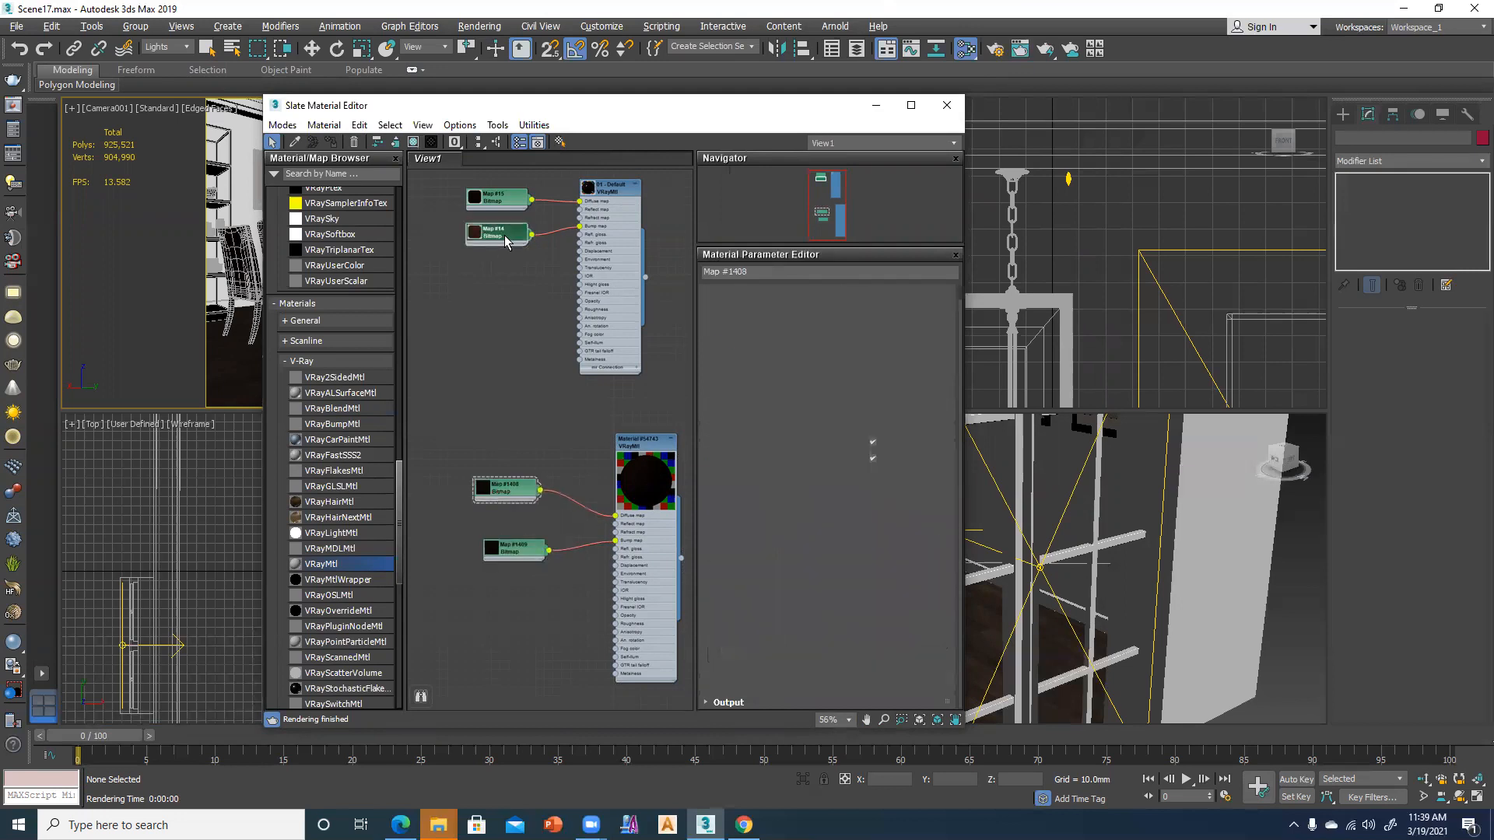
click(910, 512)
click(900, 153)
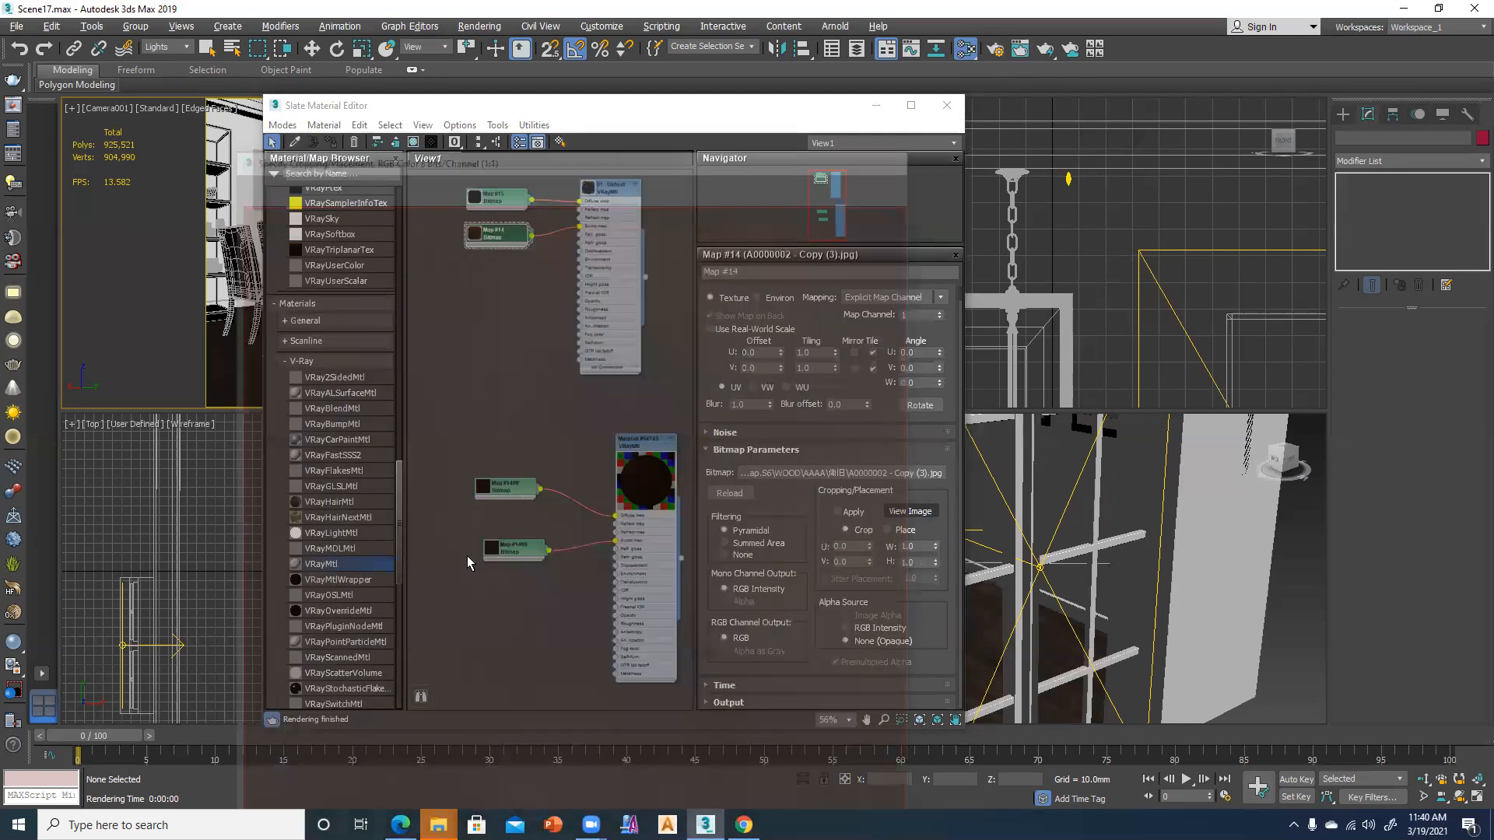
Replace the image in the new material's bump bitmap with A0000002
click(851, 474)
scroll(545, 576, down, 3)
click(634, 579)
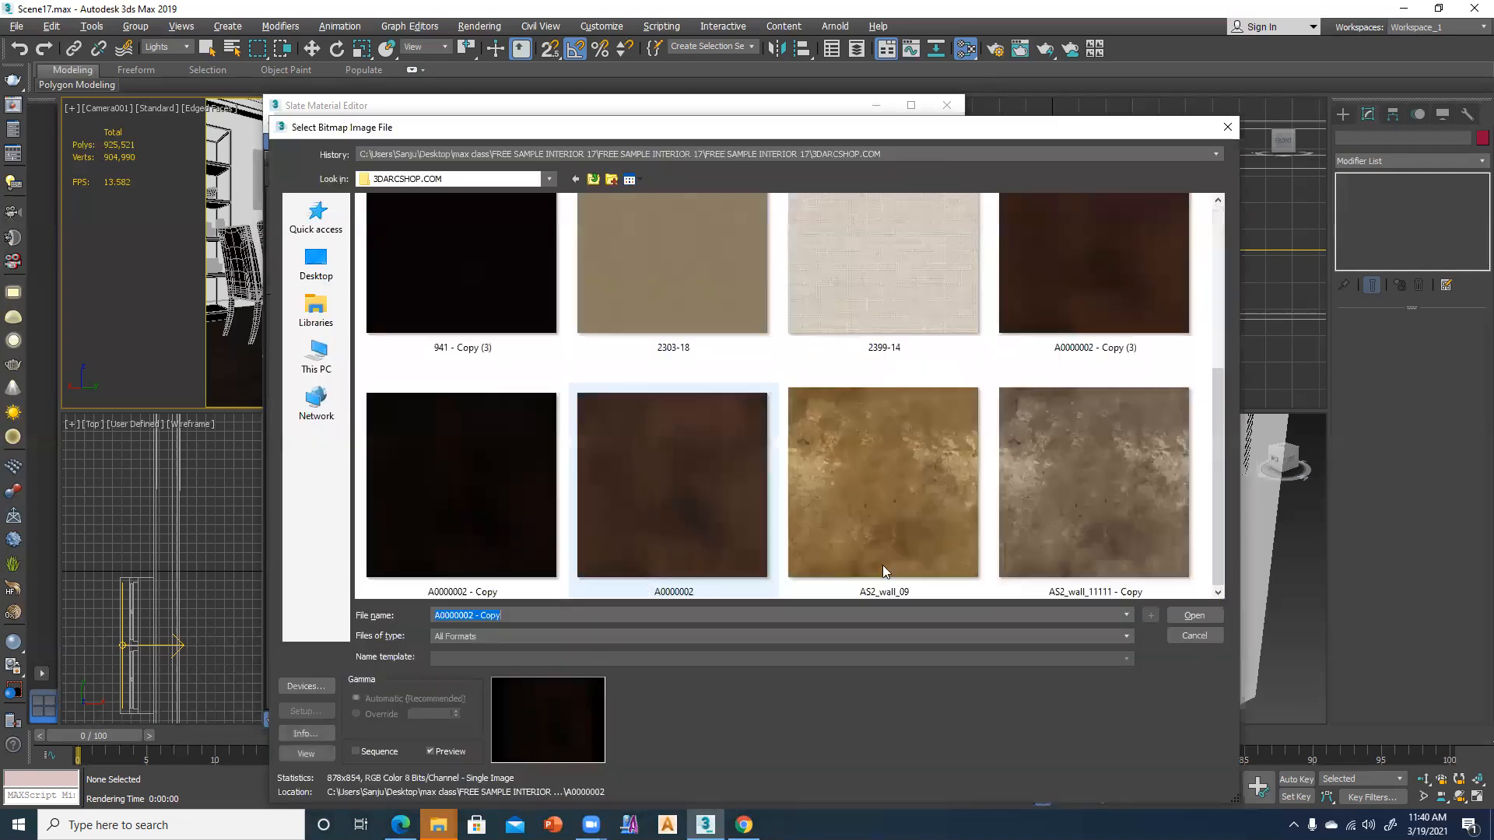
double_click(627, 486)
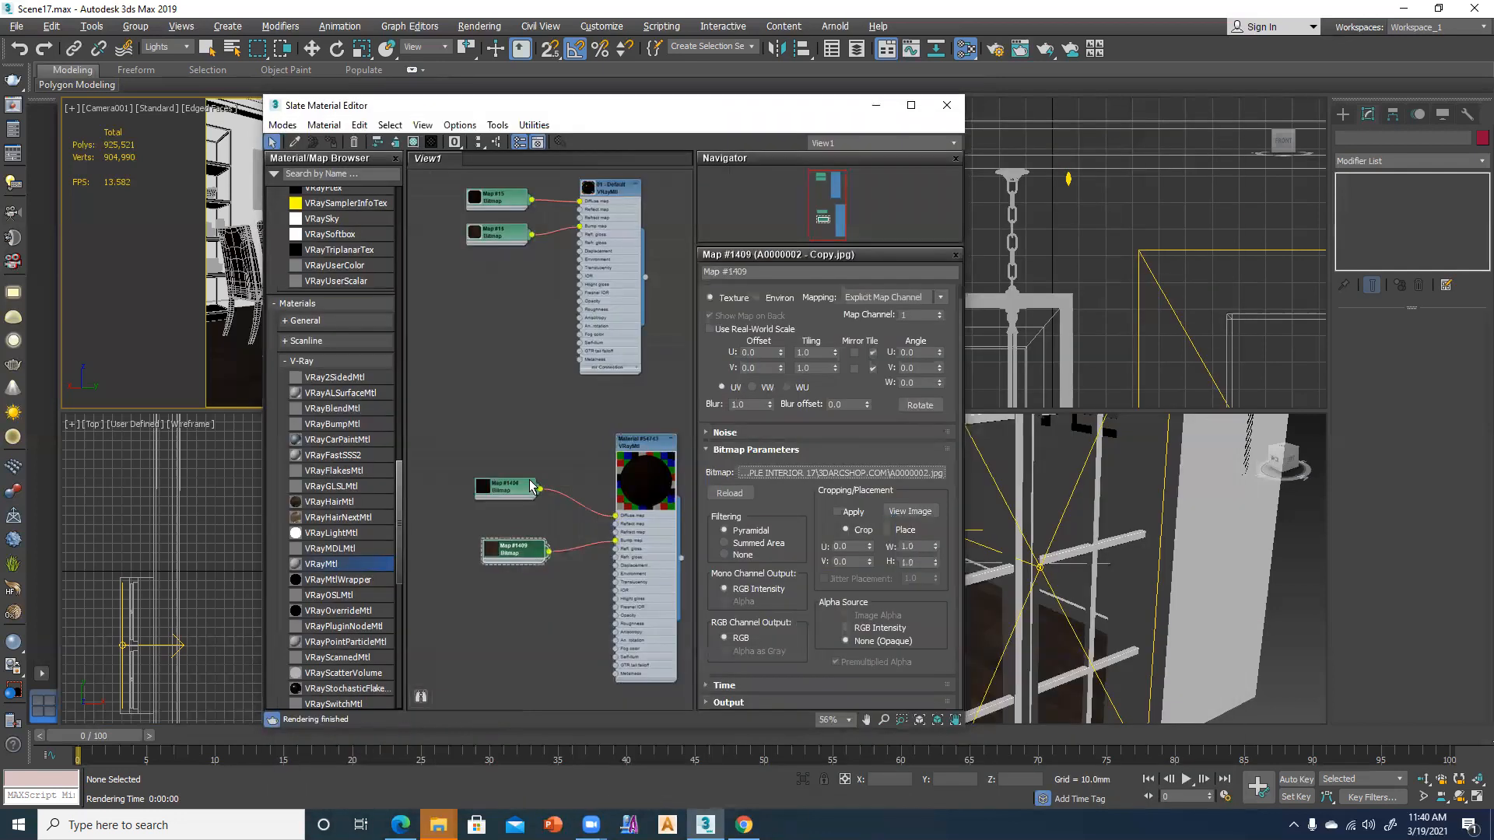
Open a preview window for the new VRayMtl, enlarge it, and place it clear of the material's parameters
right_click(627, 486)
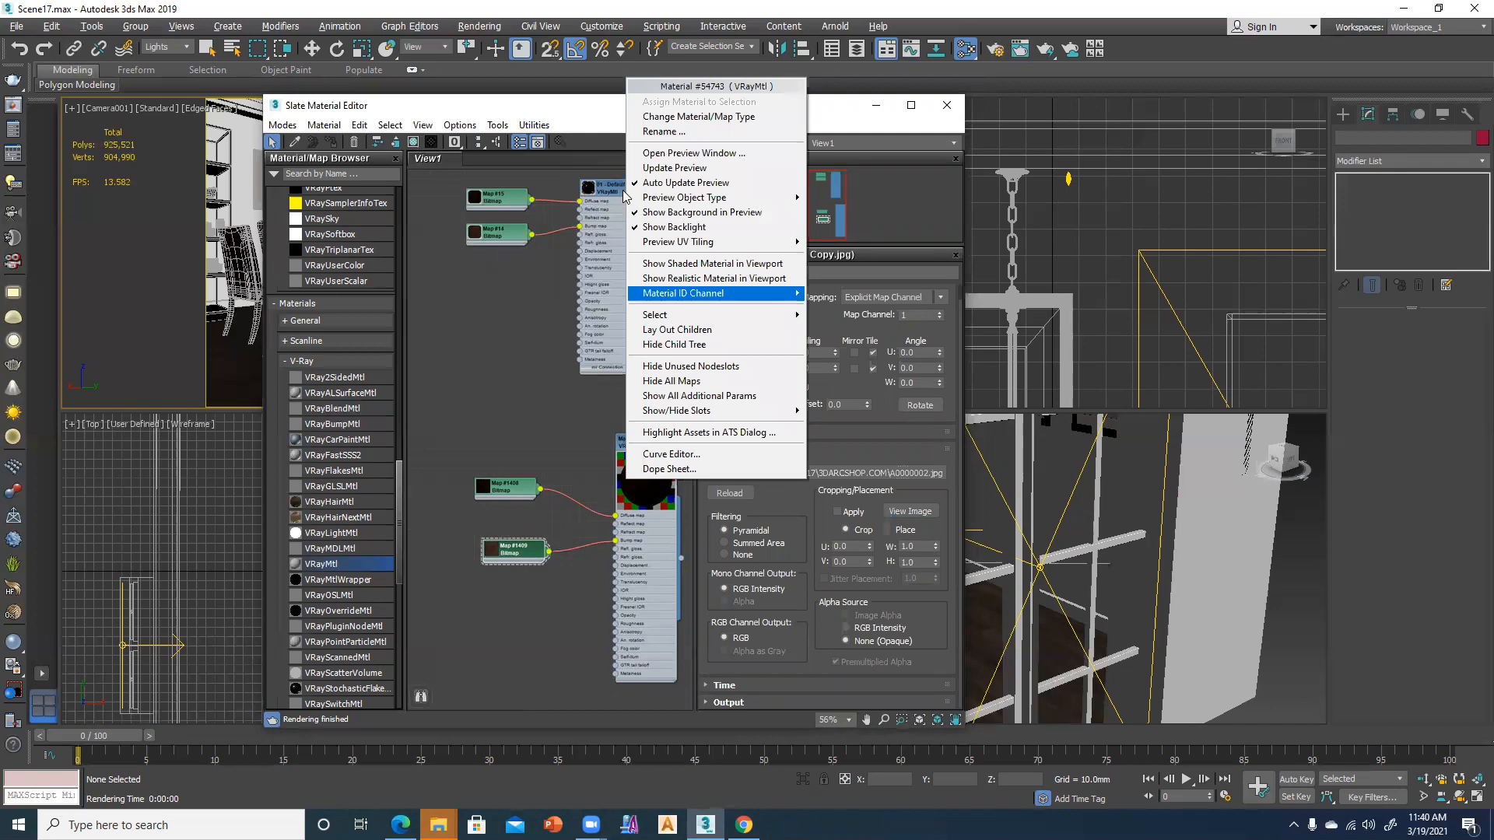
click(646, 154)
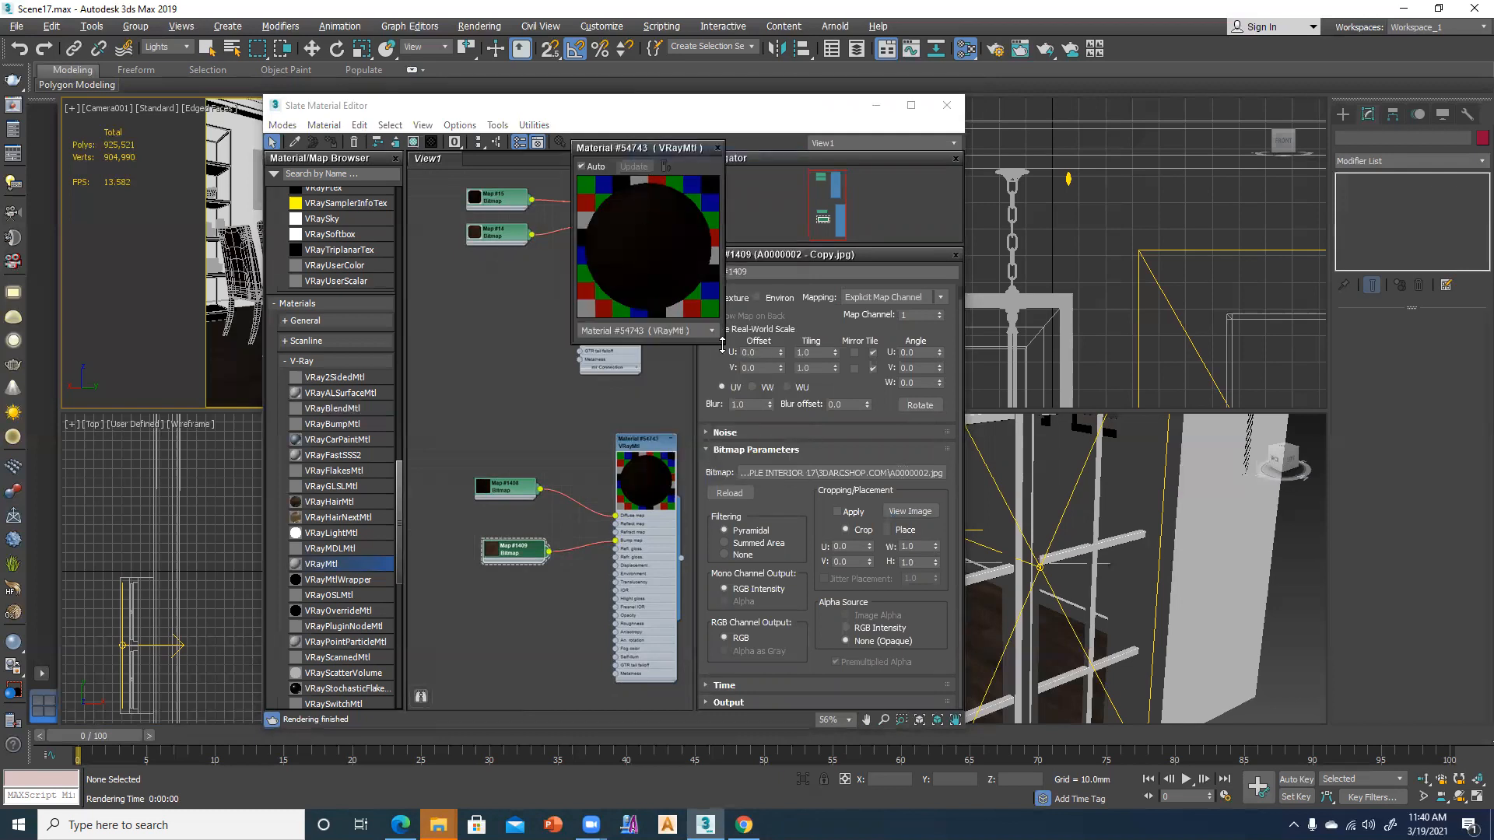
drag(720, 344, 721, 669)
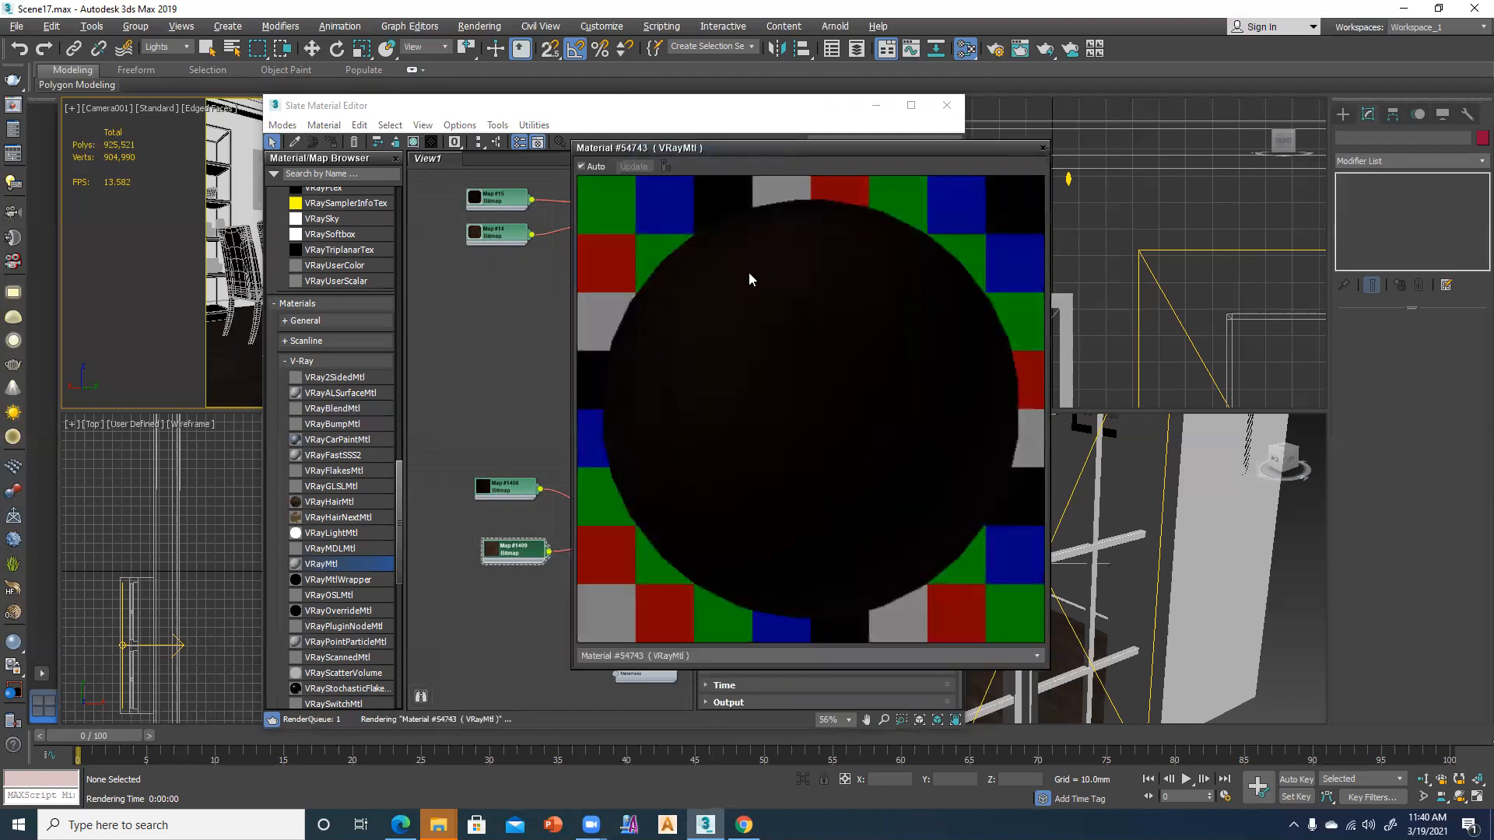
drag(814, 151, 355, 148)
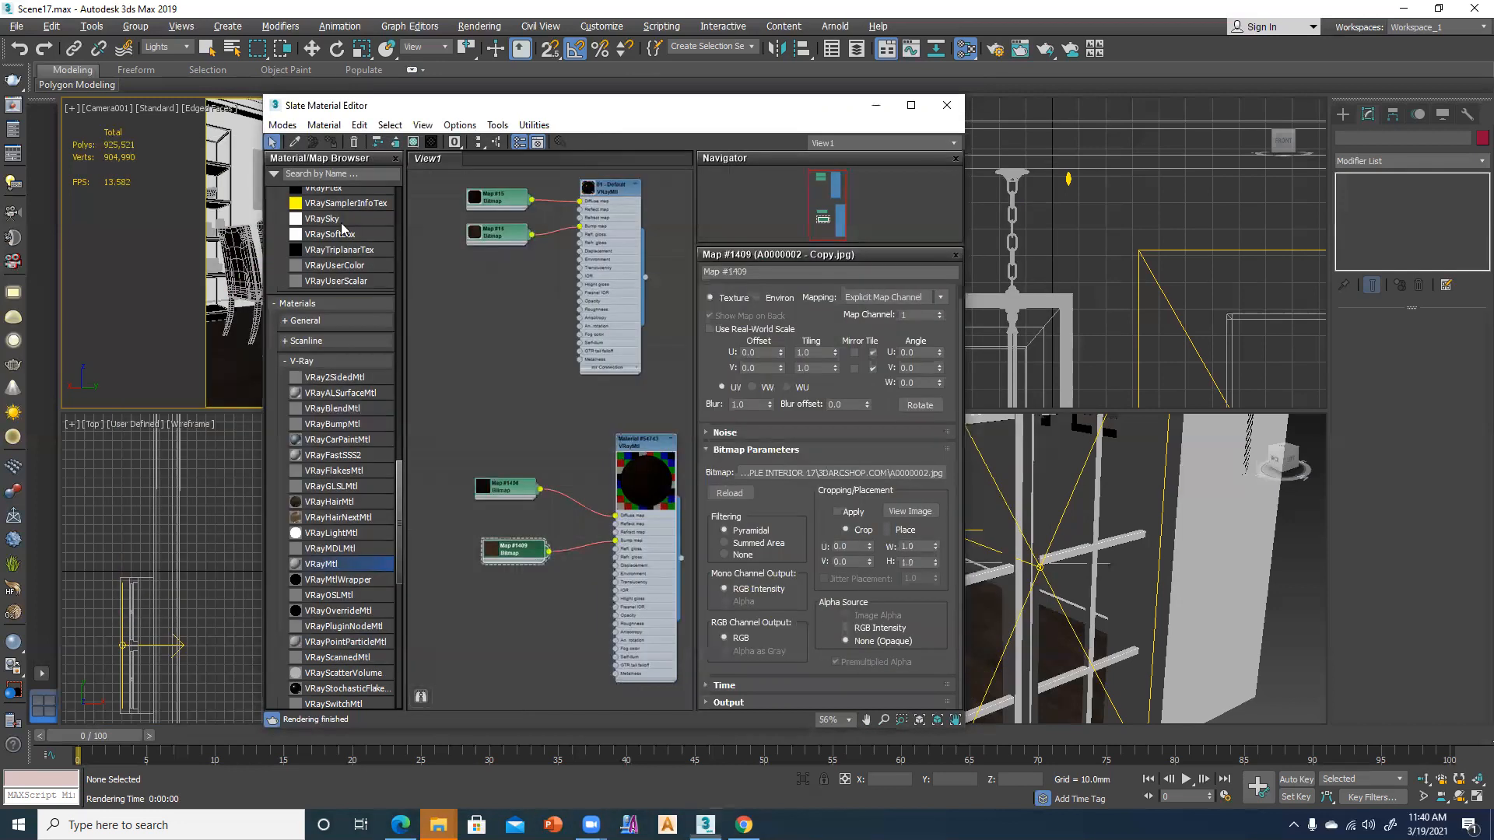
Show the new material's basic parameters and set its Reflect color to white (255, 255, 255)
click(637, 445)
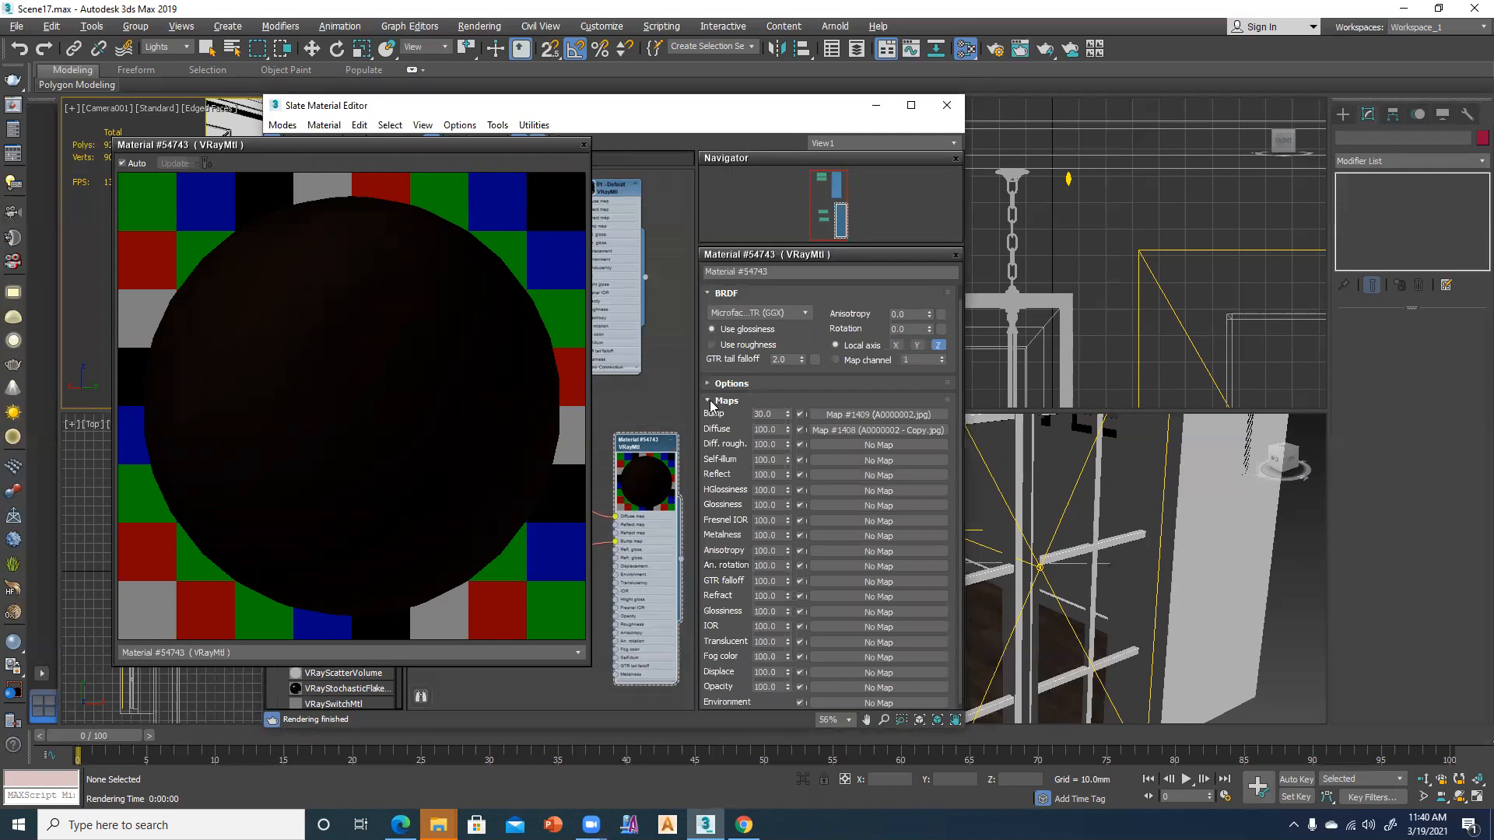
click(711, 401)
click(710, 293)
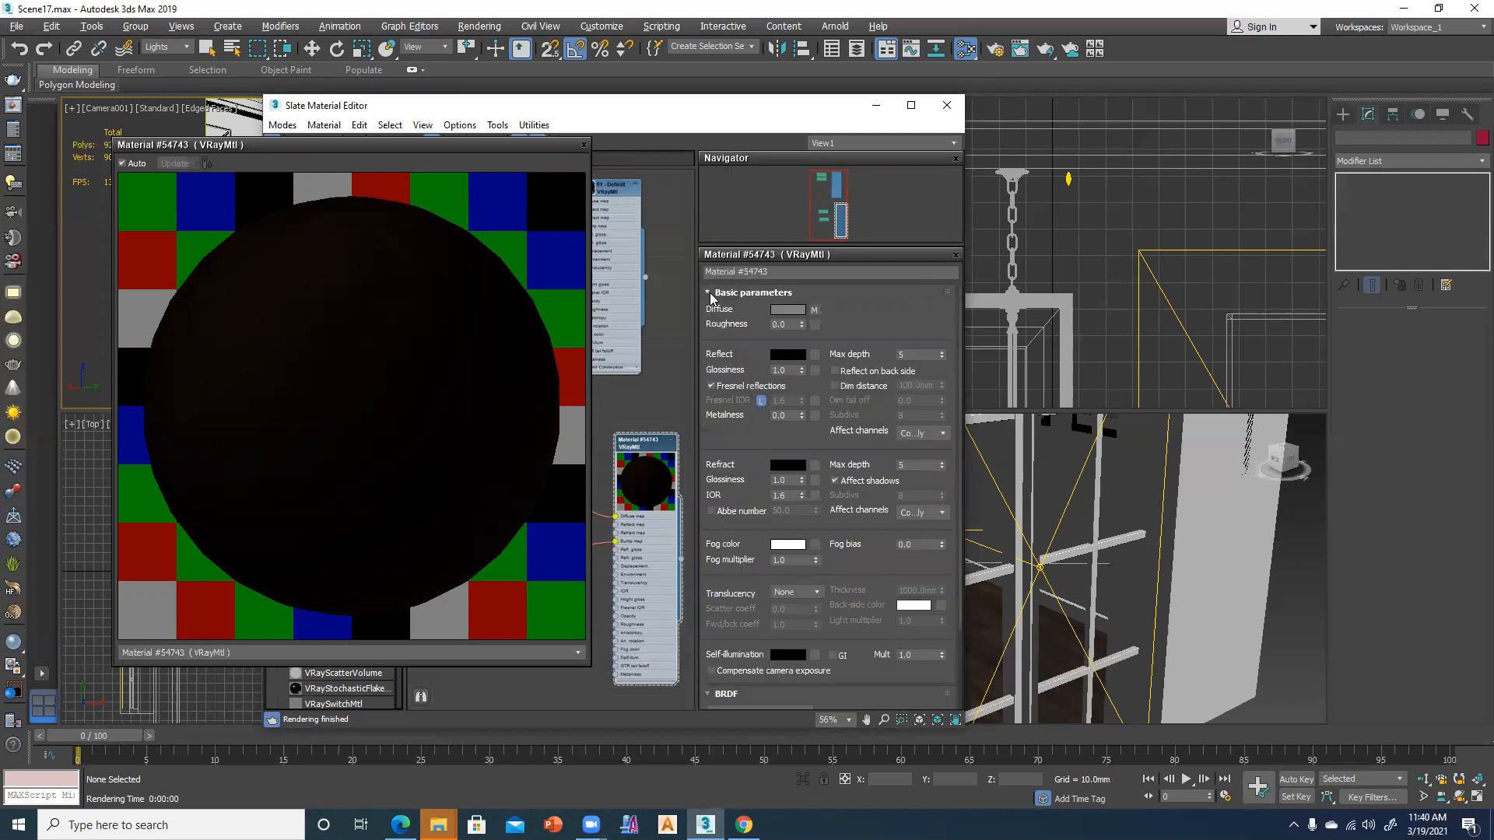
click(791, 355)
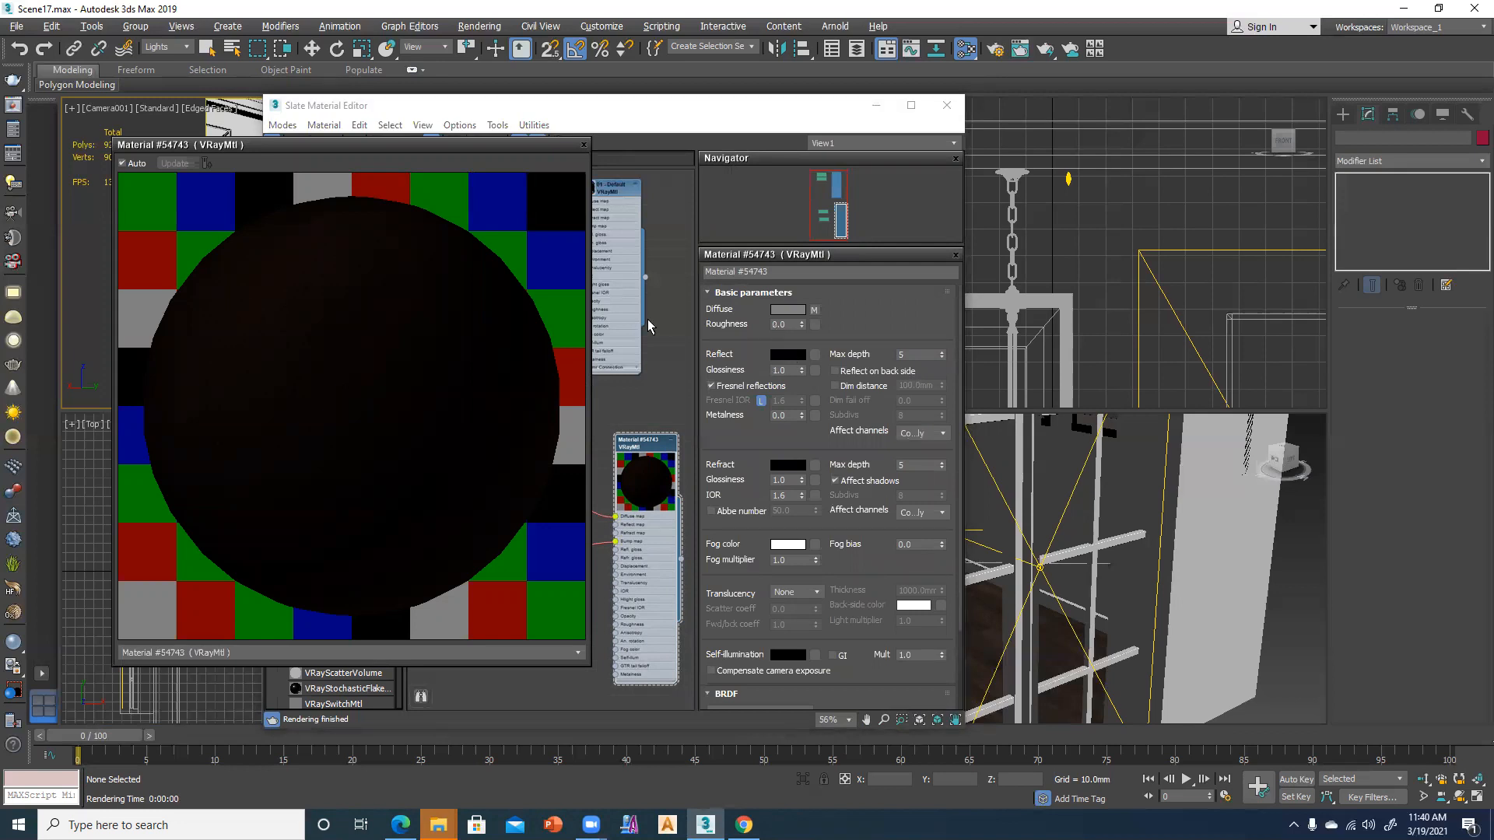
drag(453, 161, 454, 221)
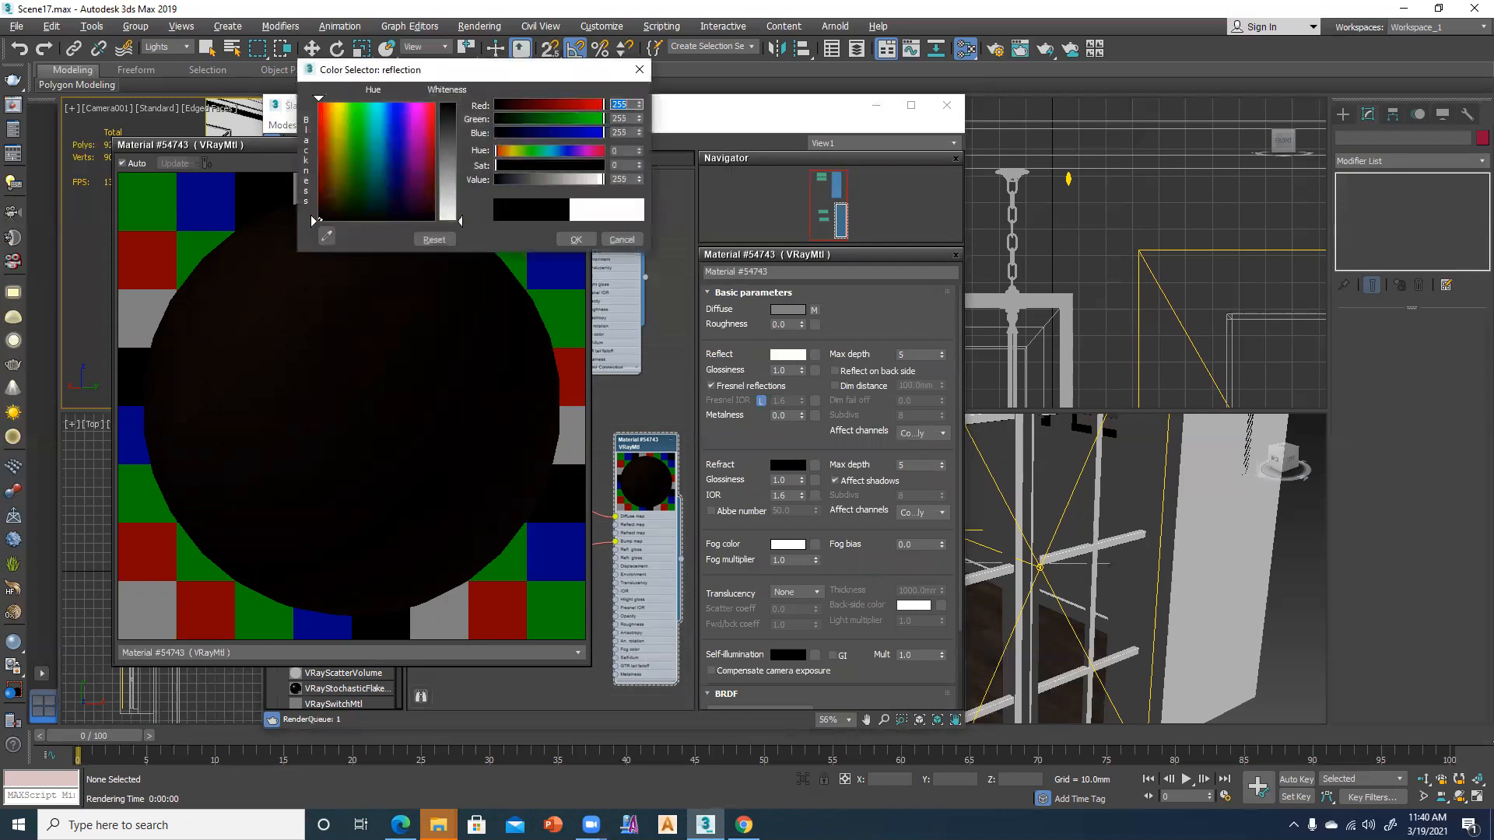
click(576, 239)
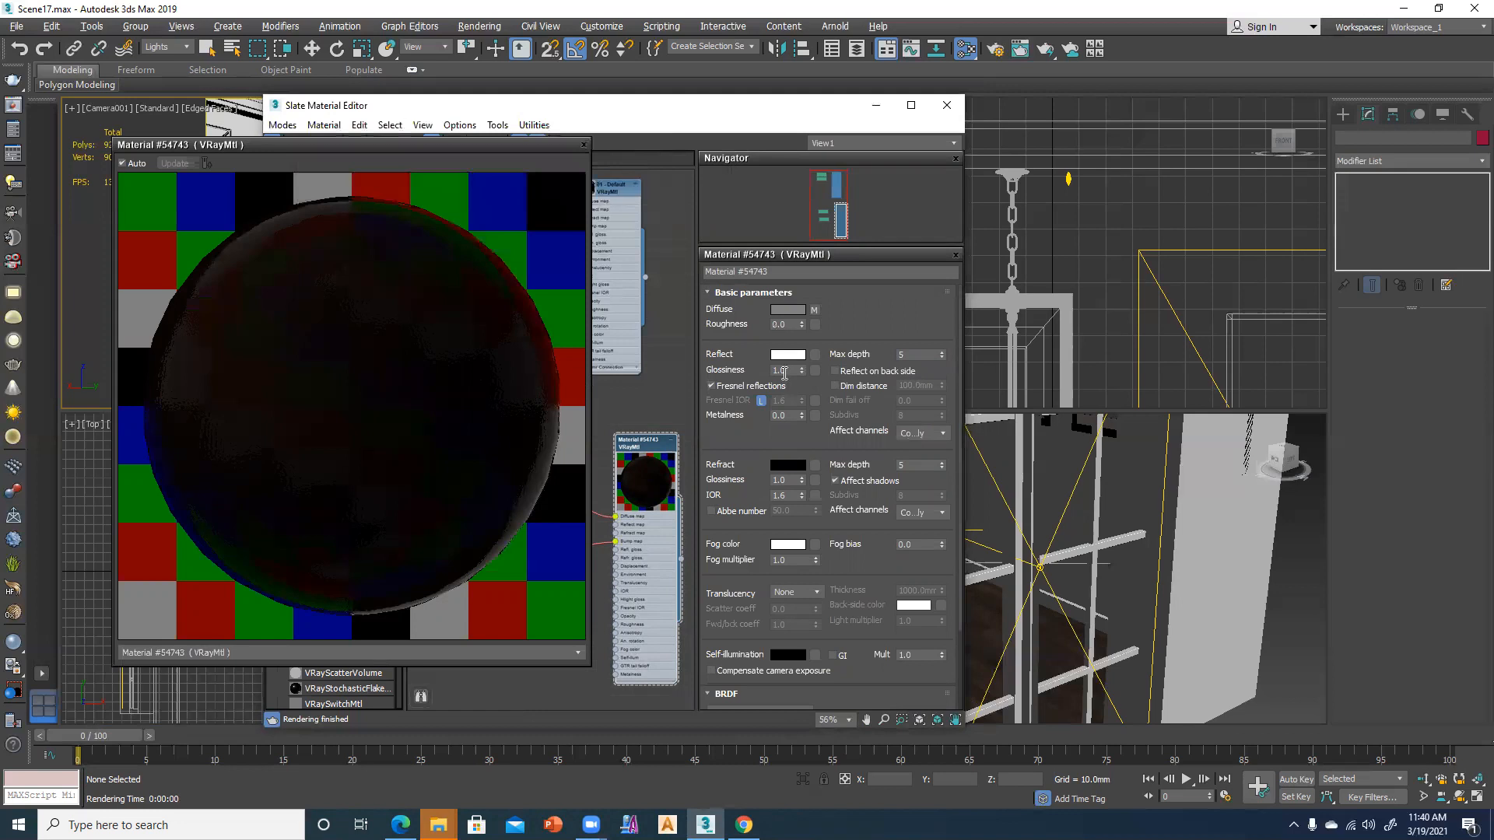
Set the reflection glossiness to 0.8 and compare the preview with Fresnel reflections off and on, leaving them on
double_click(785, 370)
key(Return)
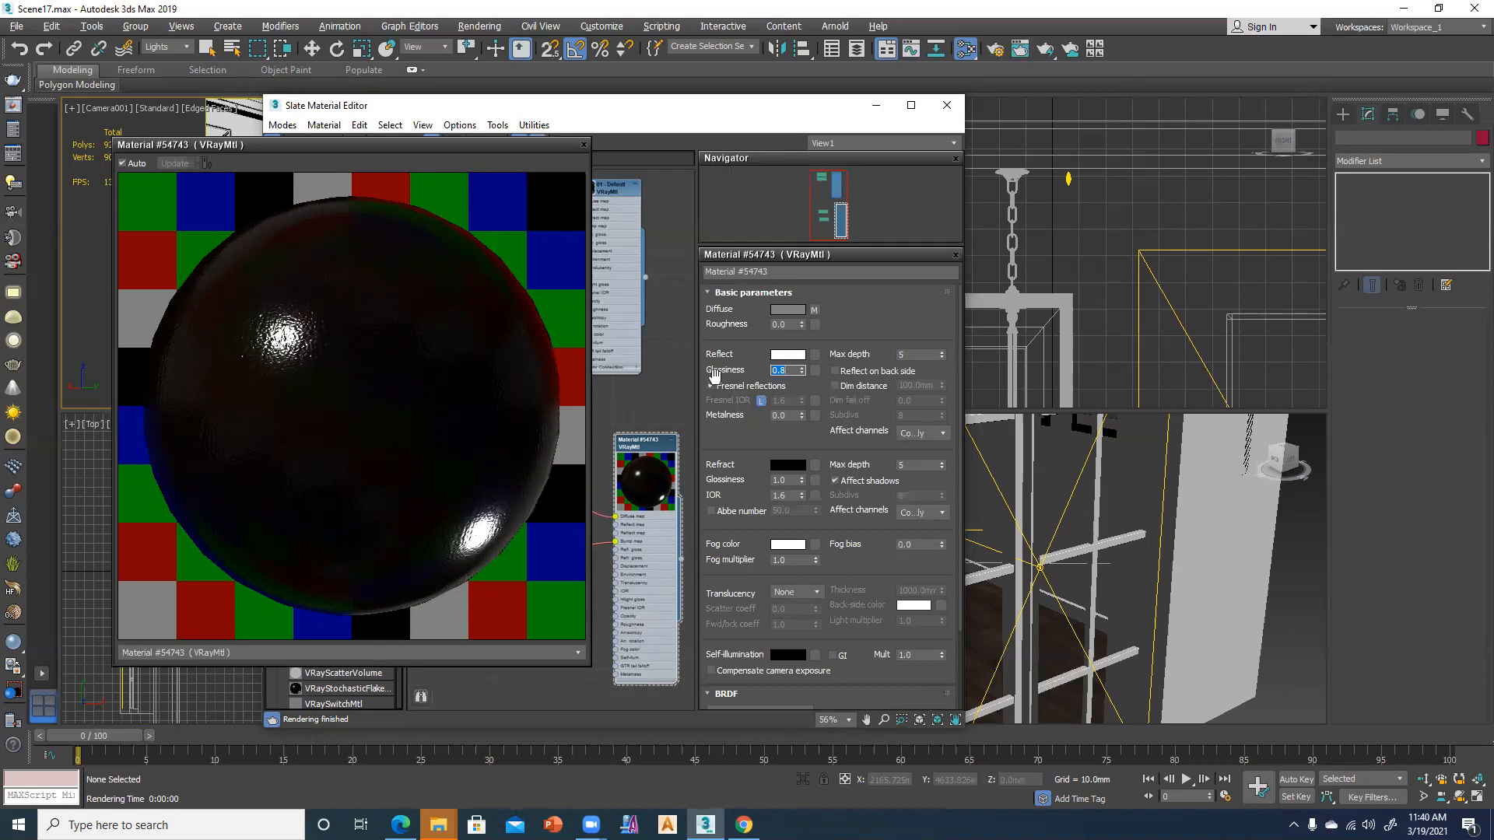
click(724, 387)
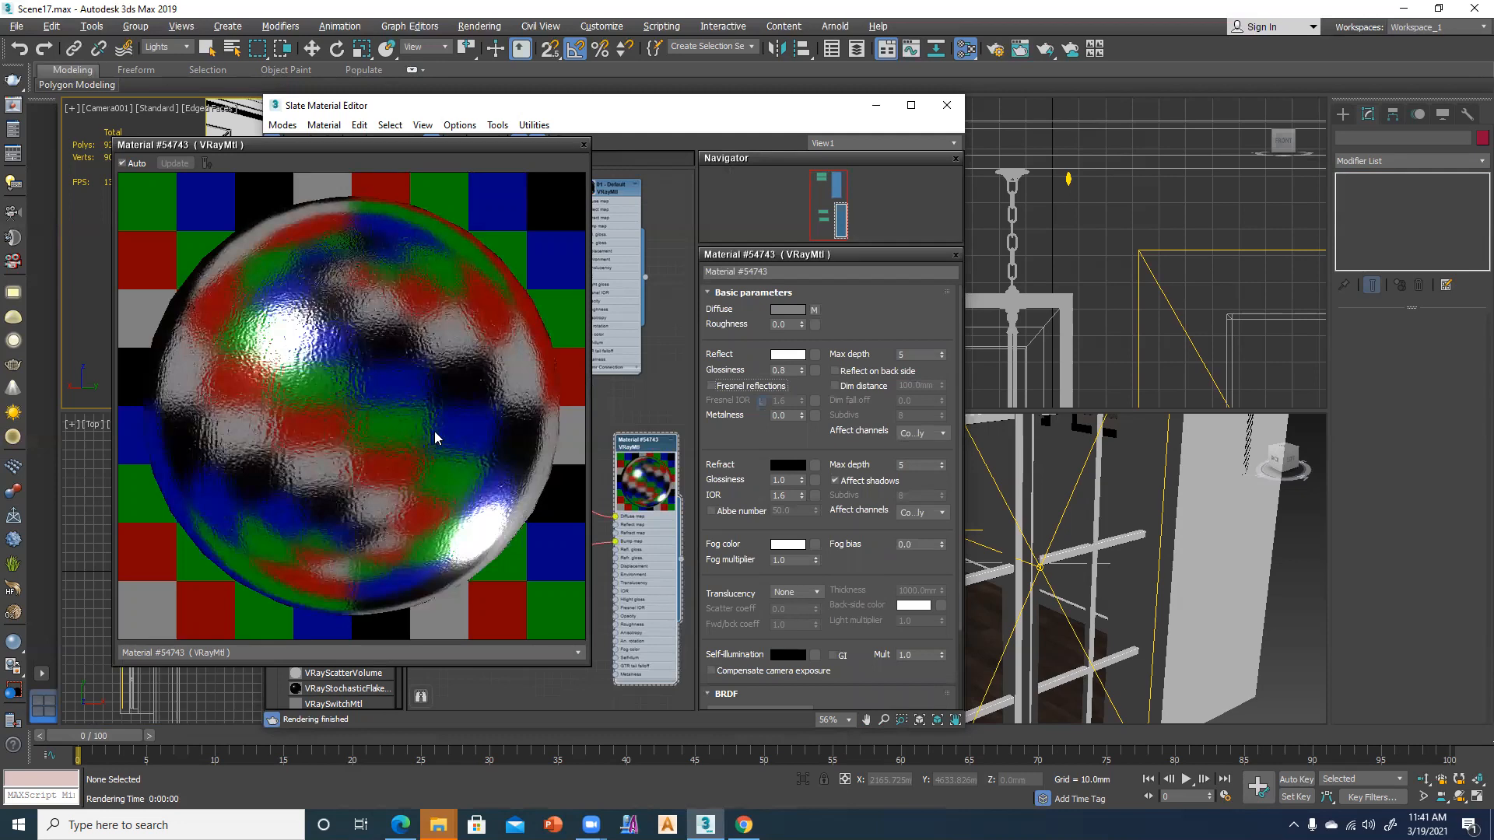
click(732, 387)
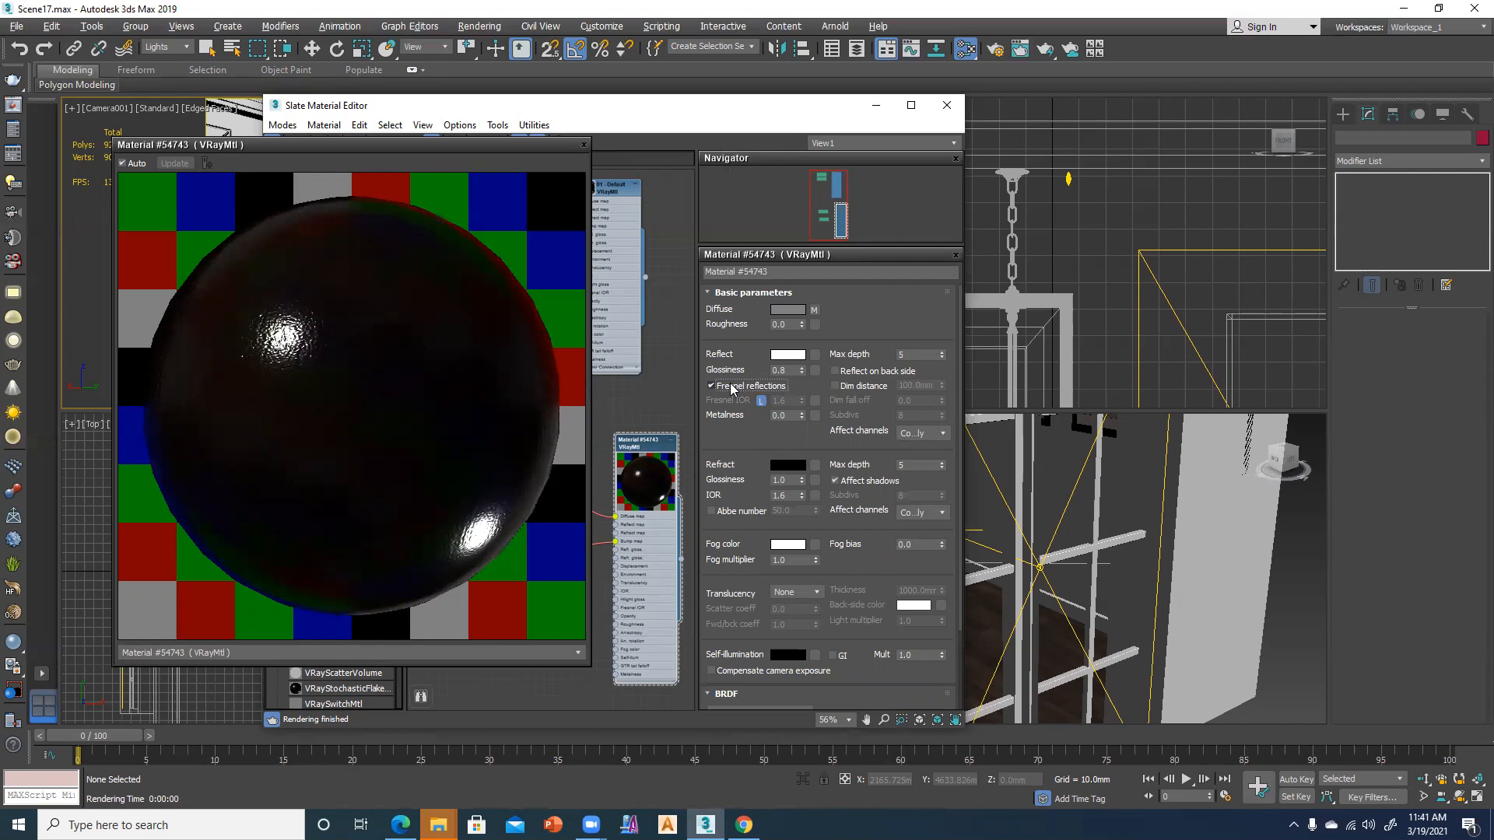
Try a white Refract color on the new material and compare its preview with Fresnel reflections off and on
click(794, 467)
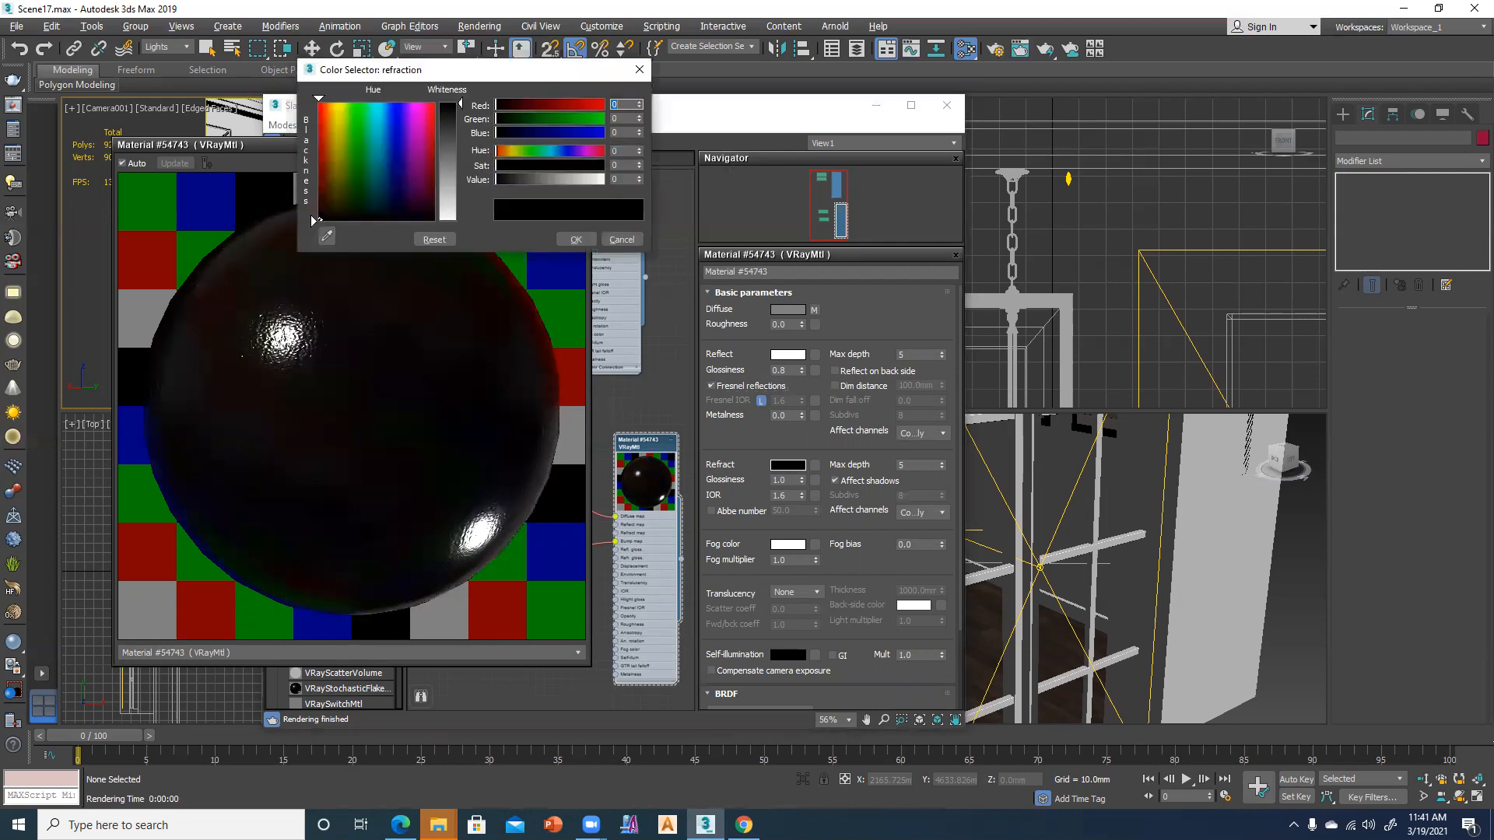
click(448, 150)
click(465, 103)
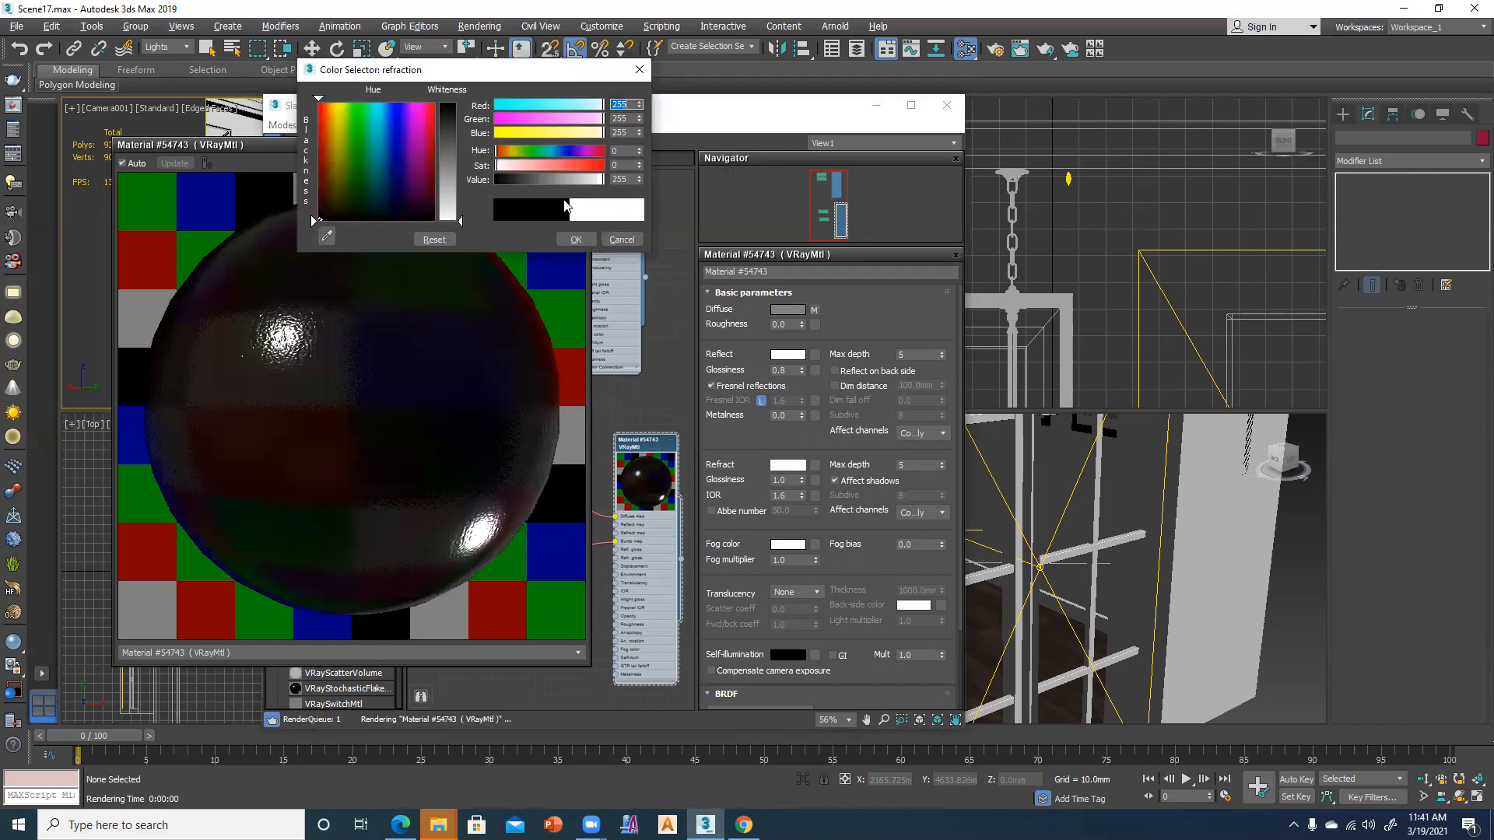
click(574, 241)
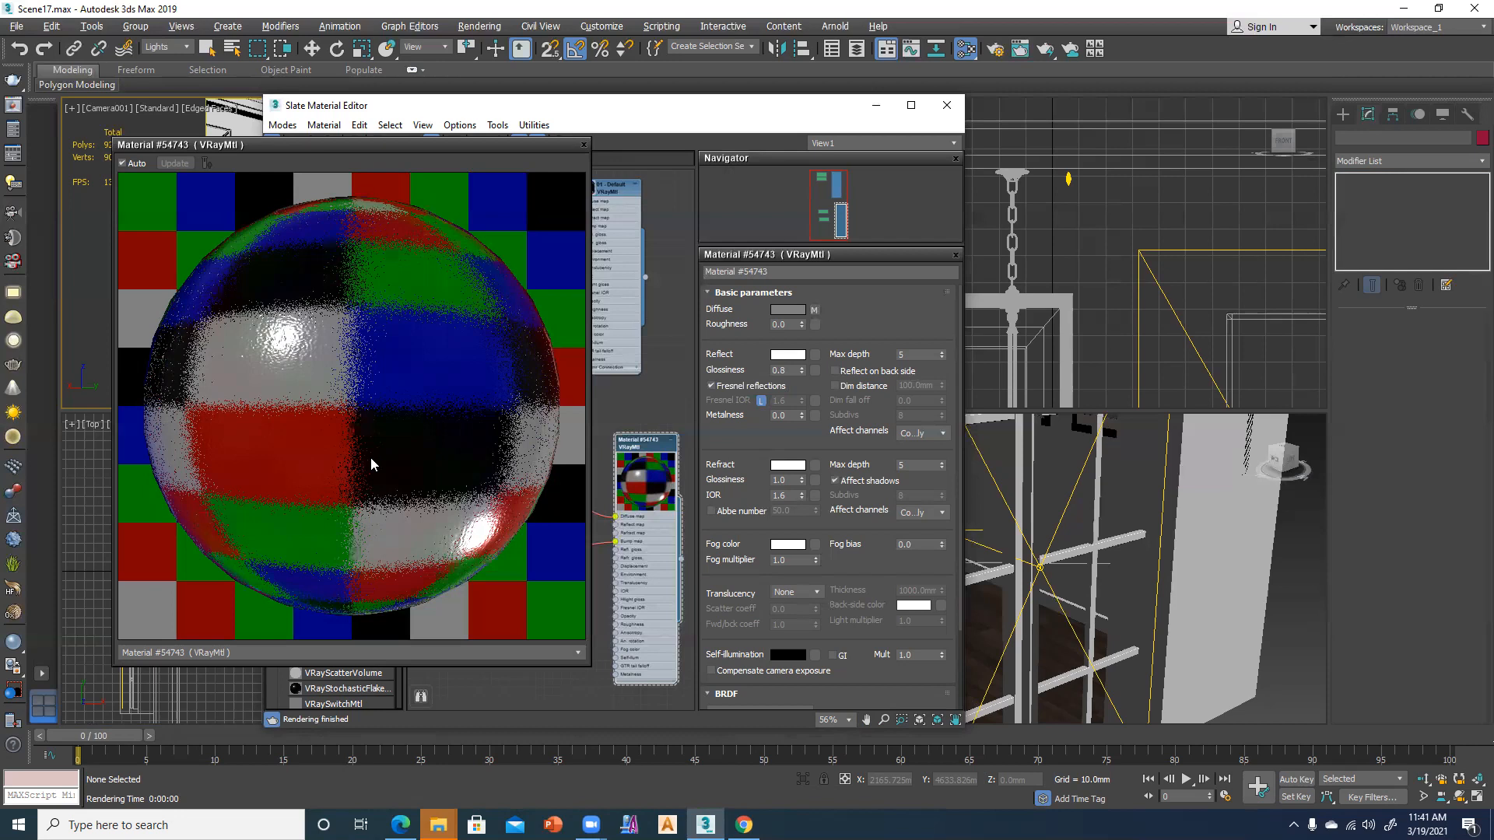
click(726, 386)
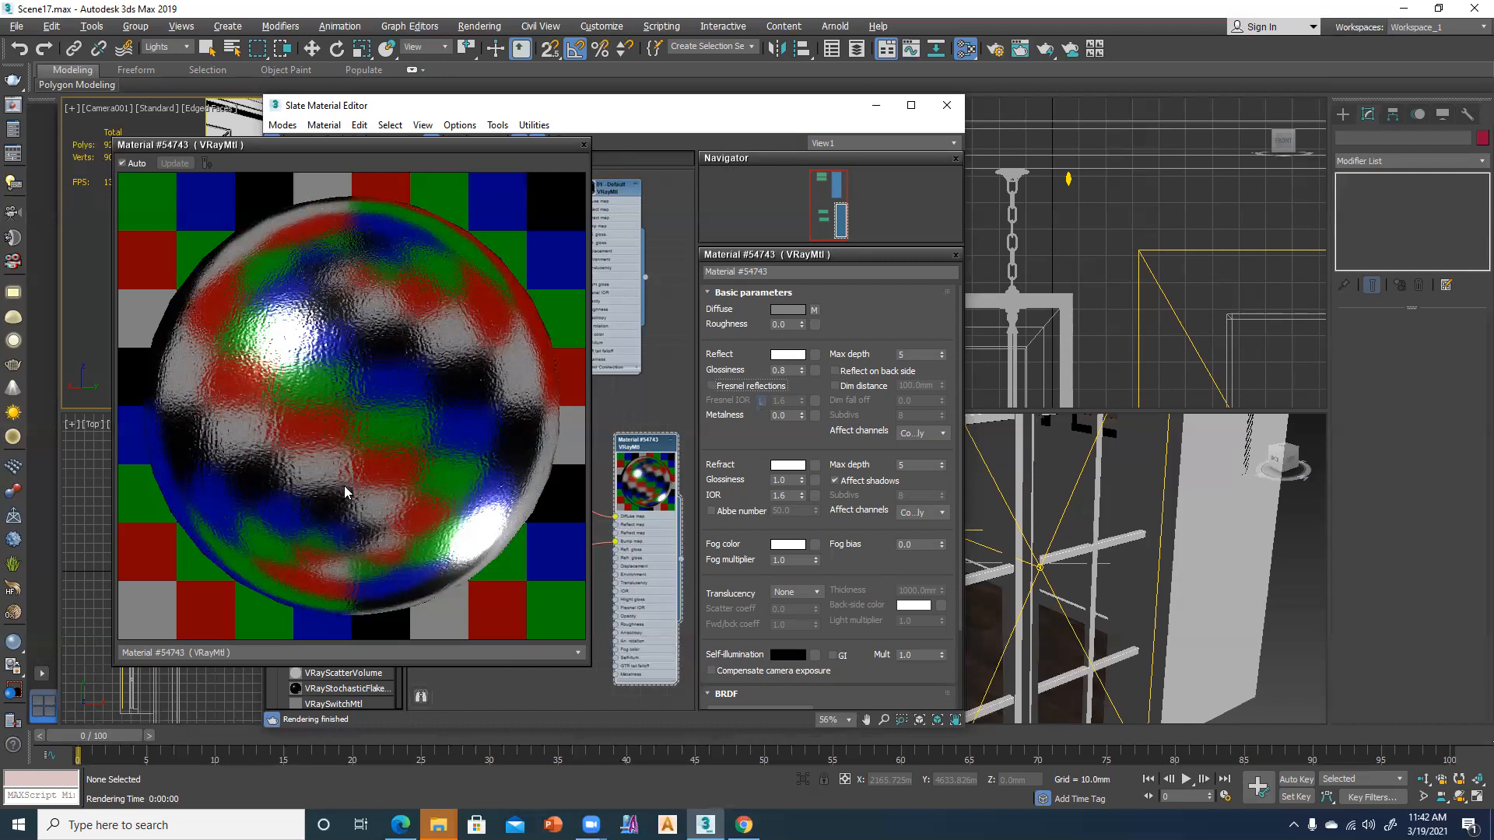
click(764, 389)
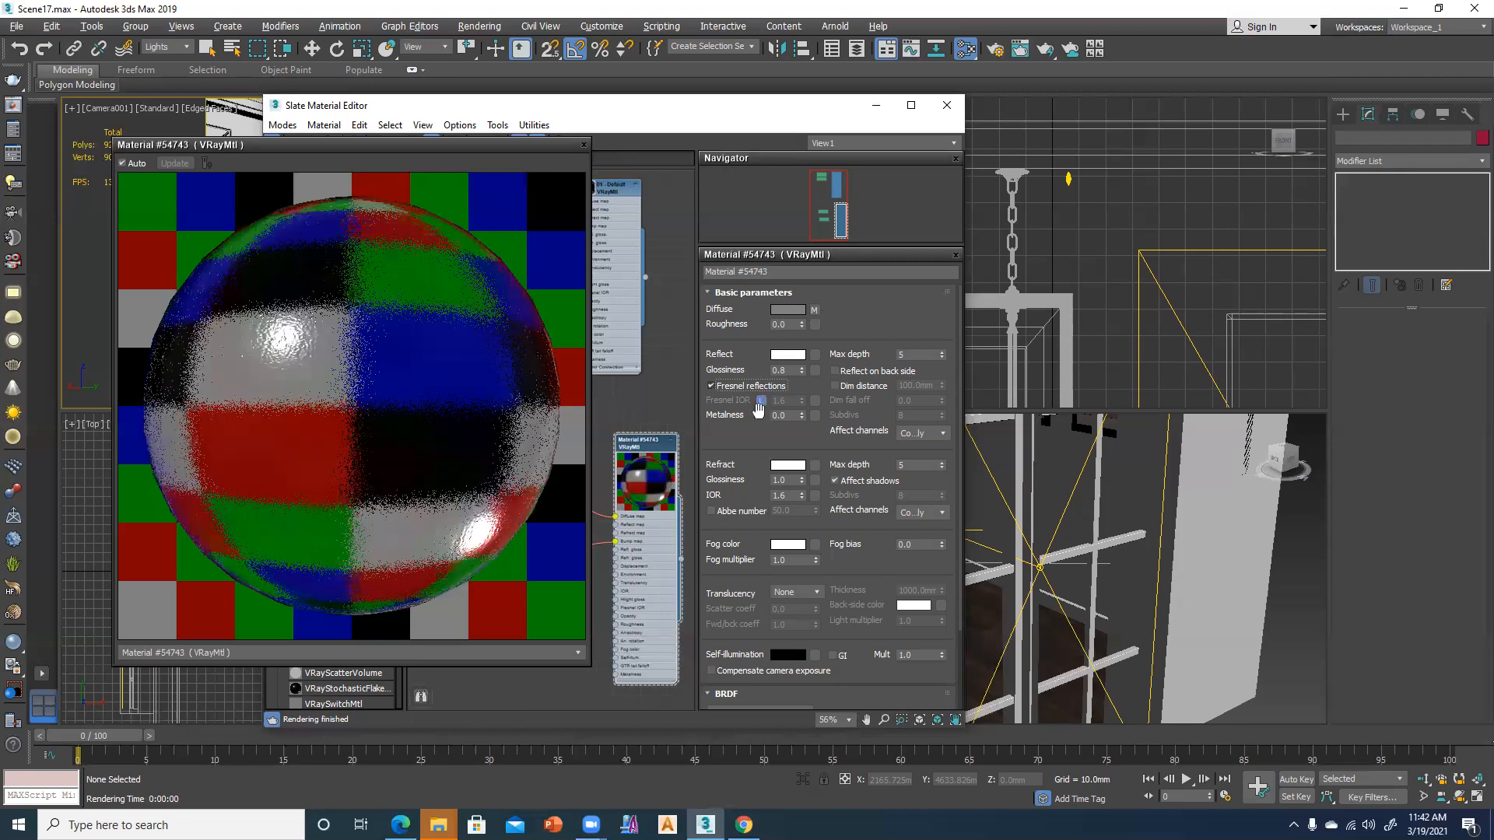
Set the new material's Refract color back to black and close its preview window
click(788, 464)
drag(445, 192, 449, 103)
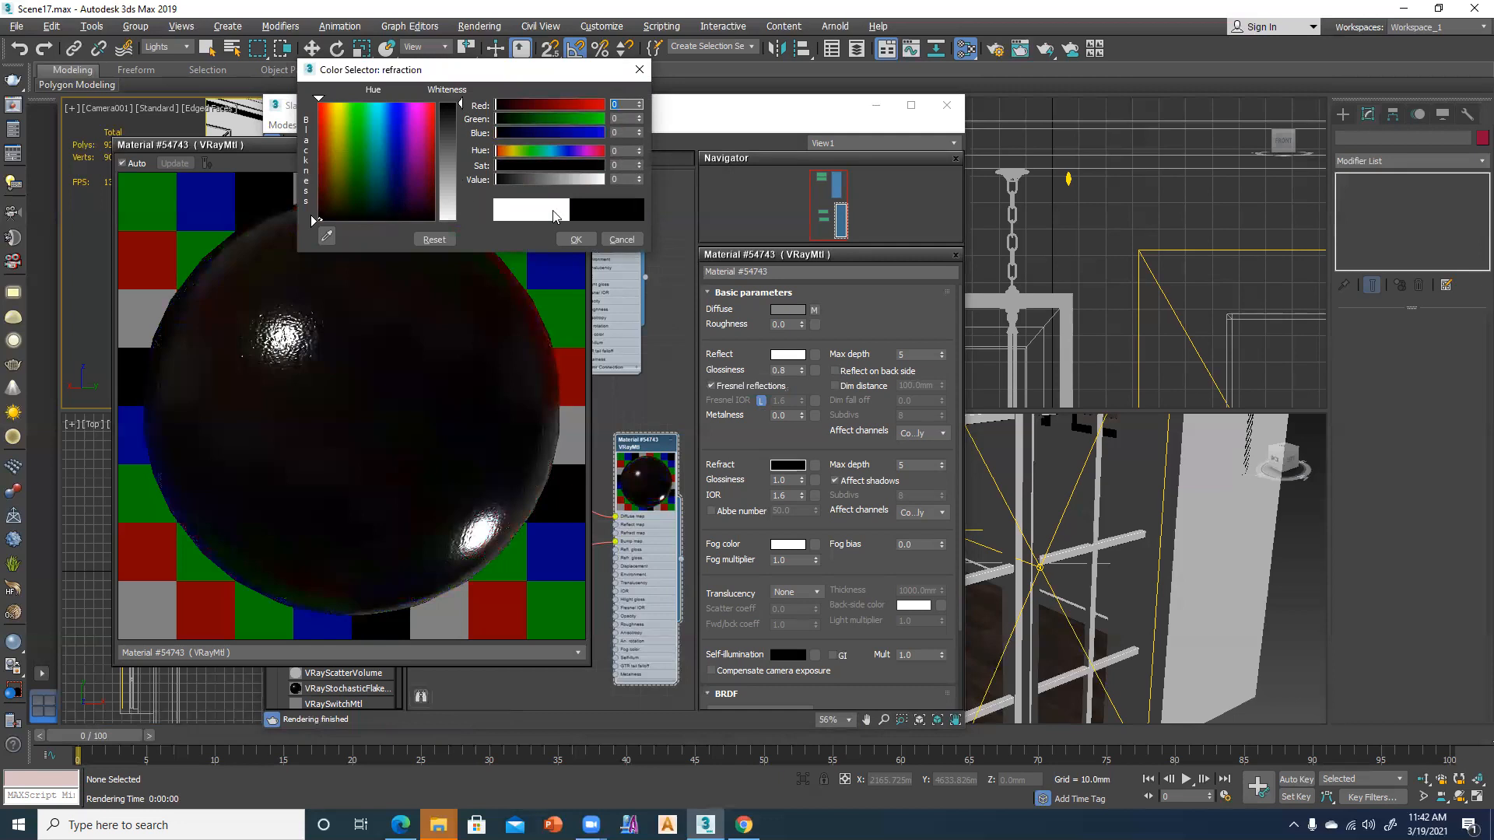
click(579, 241)
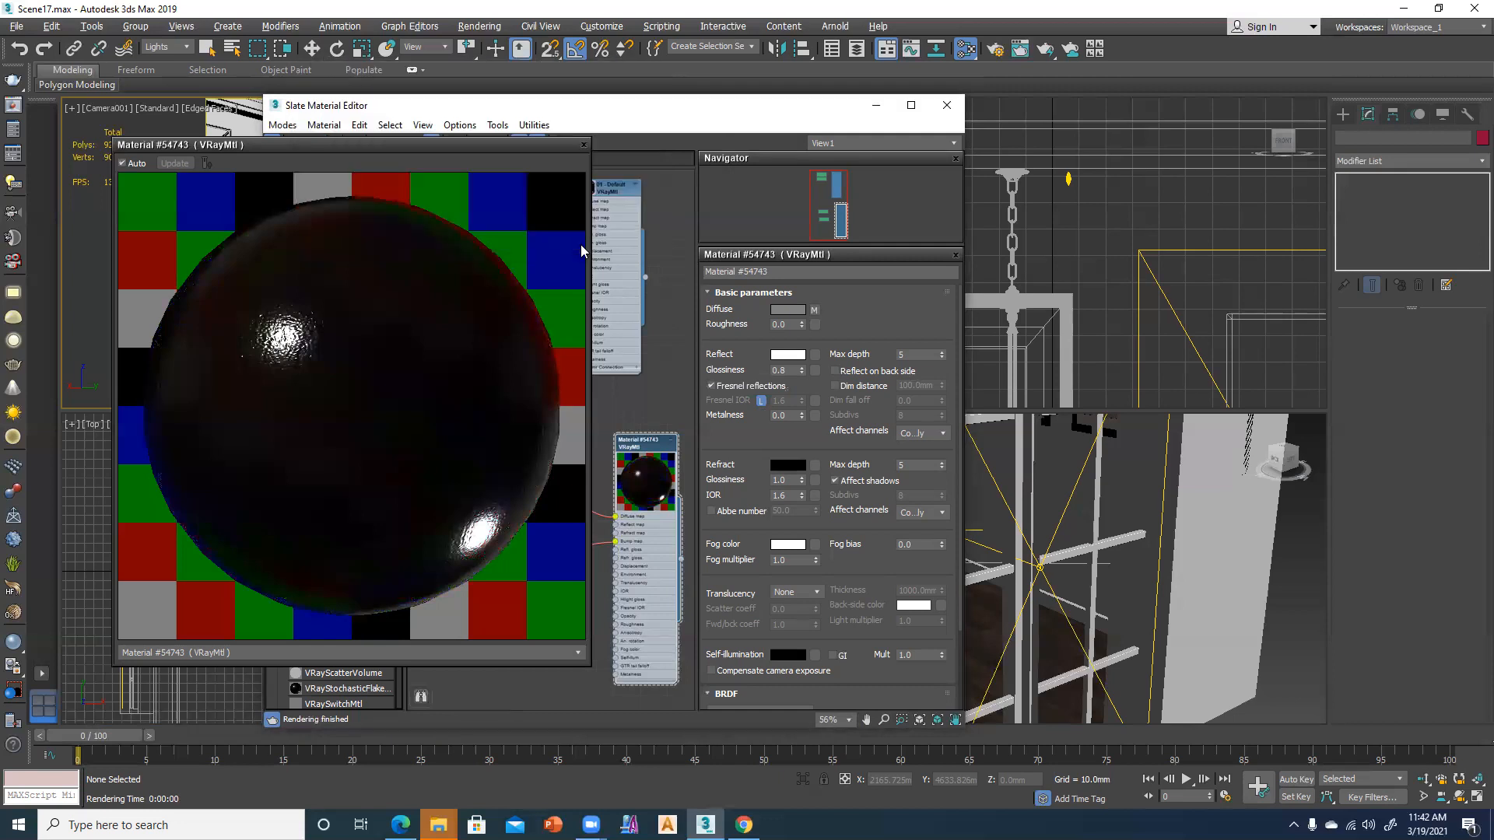
click(585, 145)
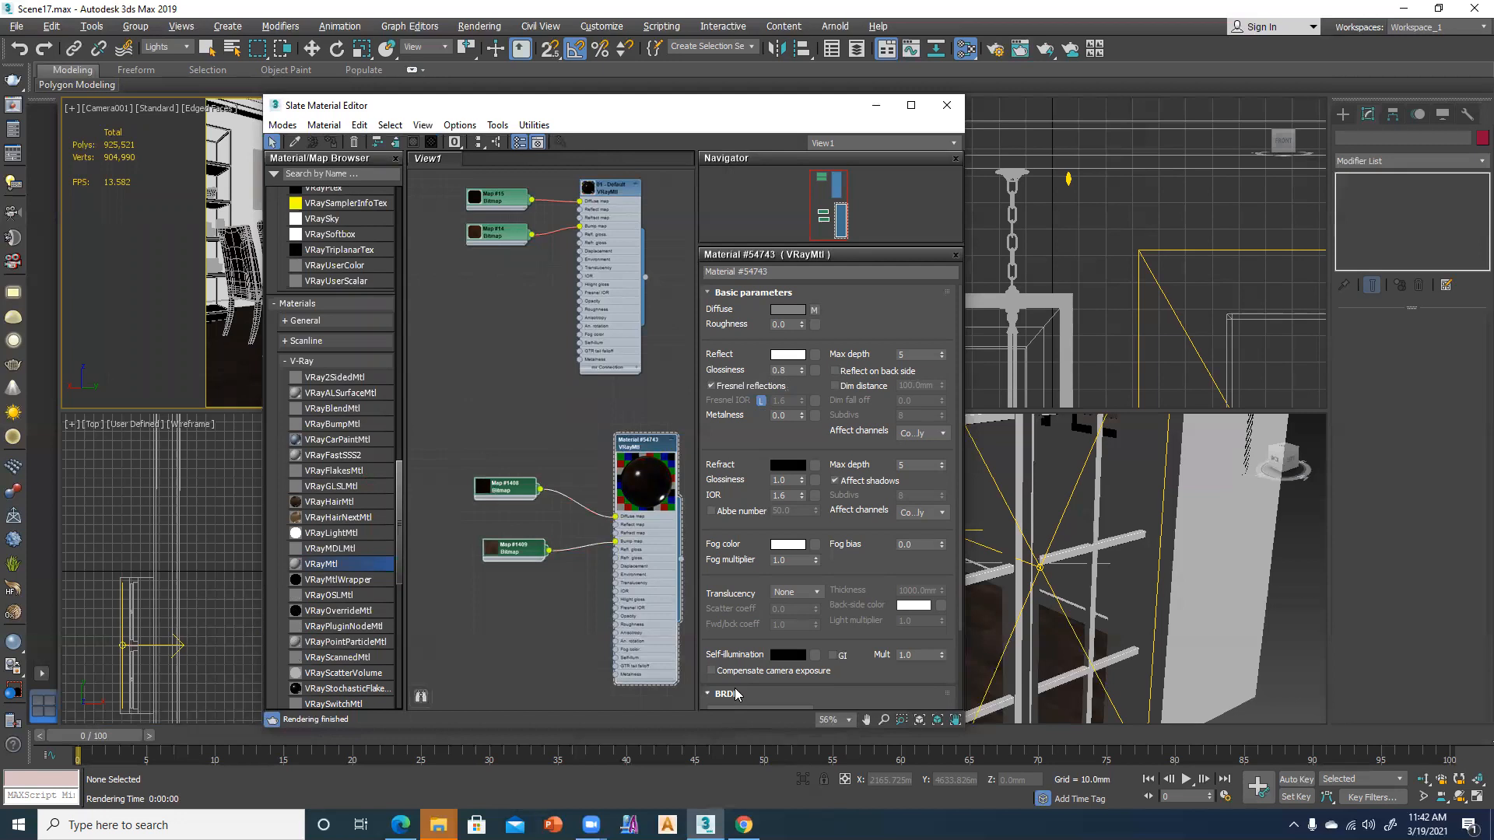
Move the new VRayMtl and its bitmaps beside the original wood material, bring up the scene materials list, and dismiss the autosave errors
drag(451, 413, 692, 707)
drag(640, 445, 510, 310)
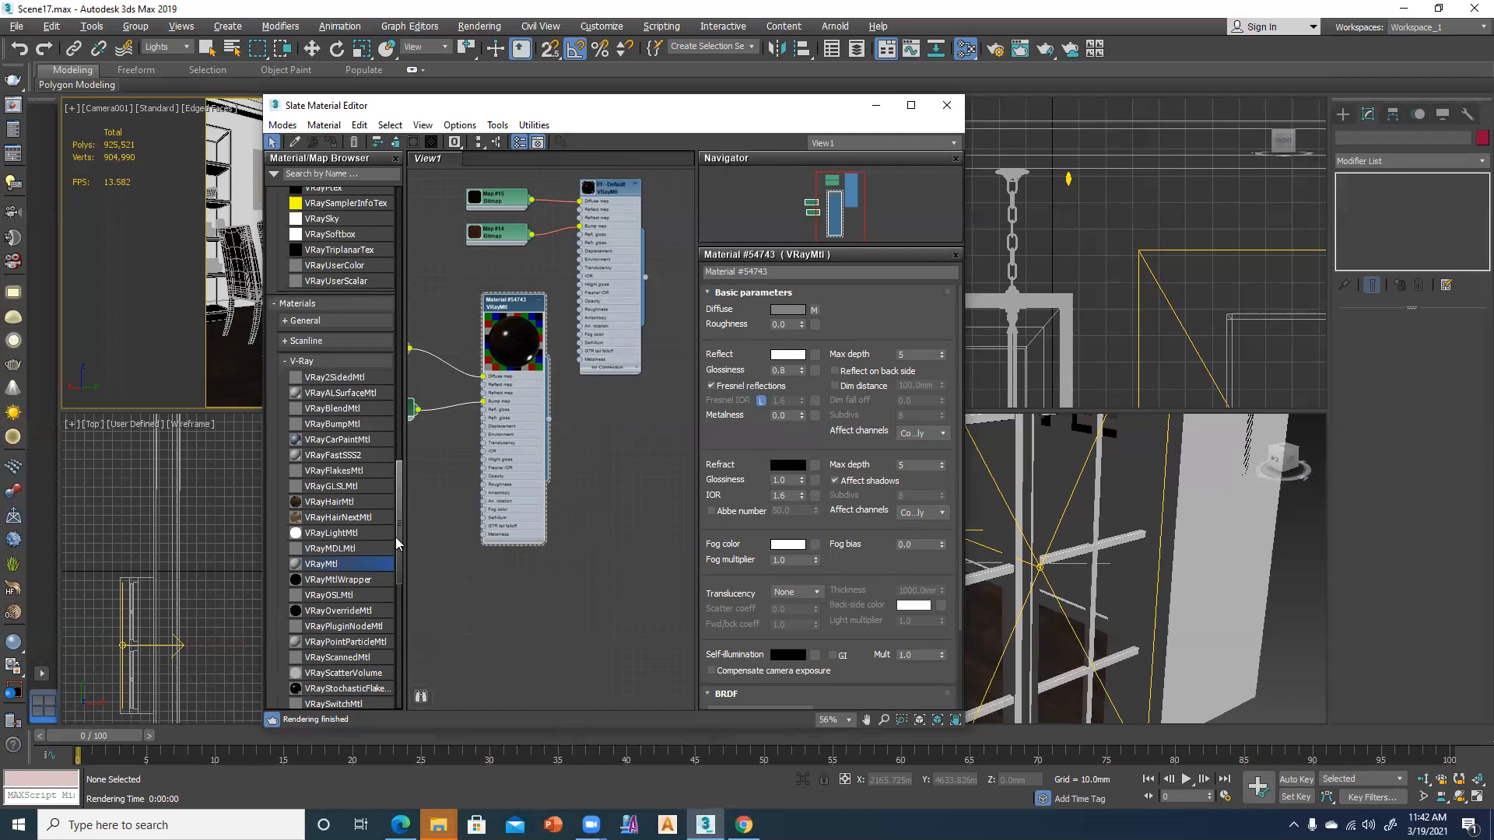
drag(399, 521, 401, 711)
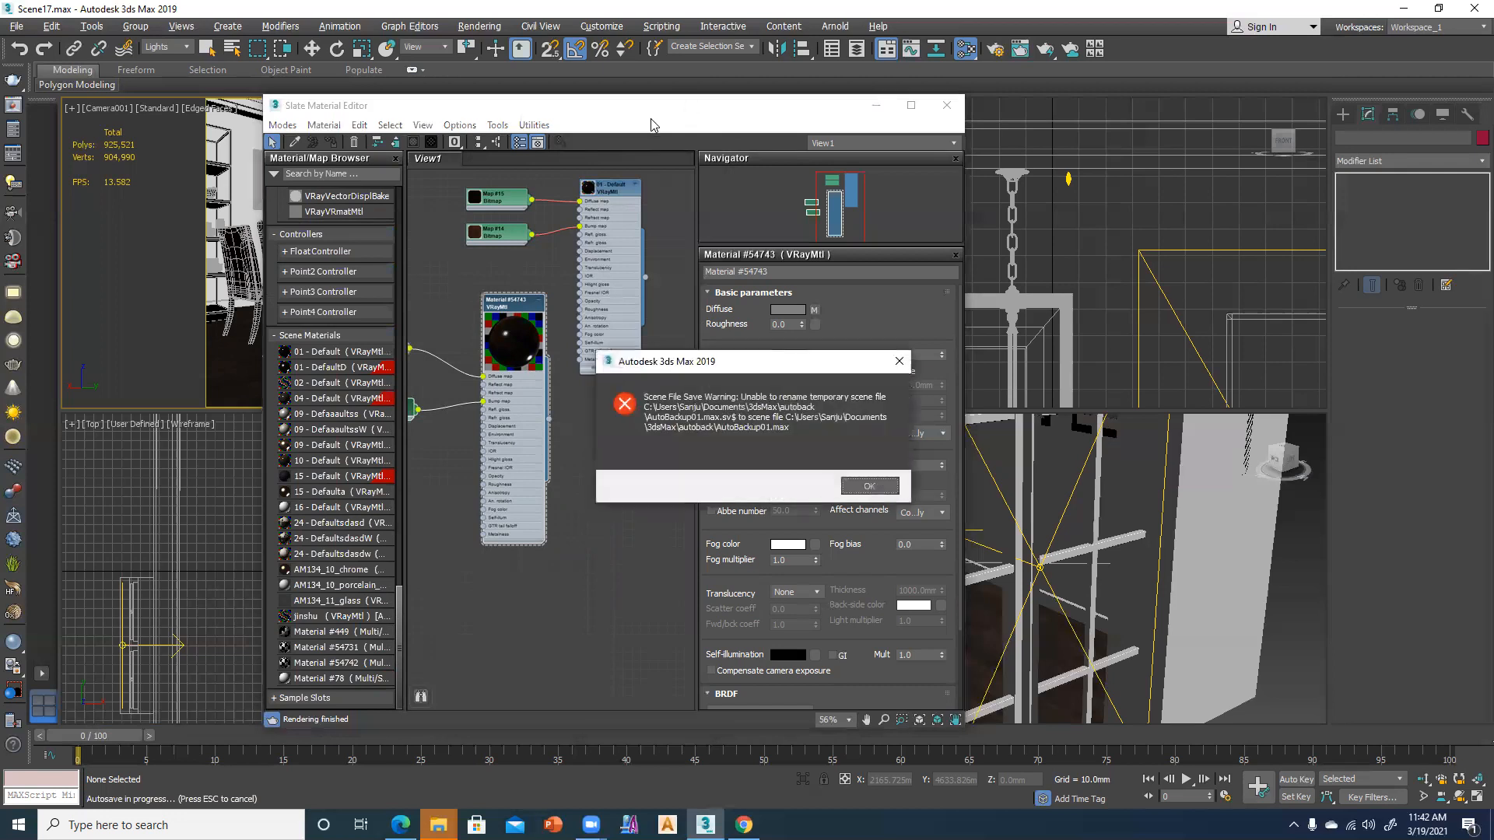
click(879, 485)
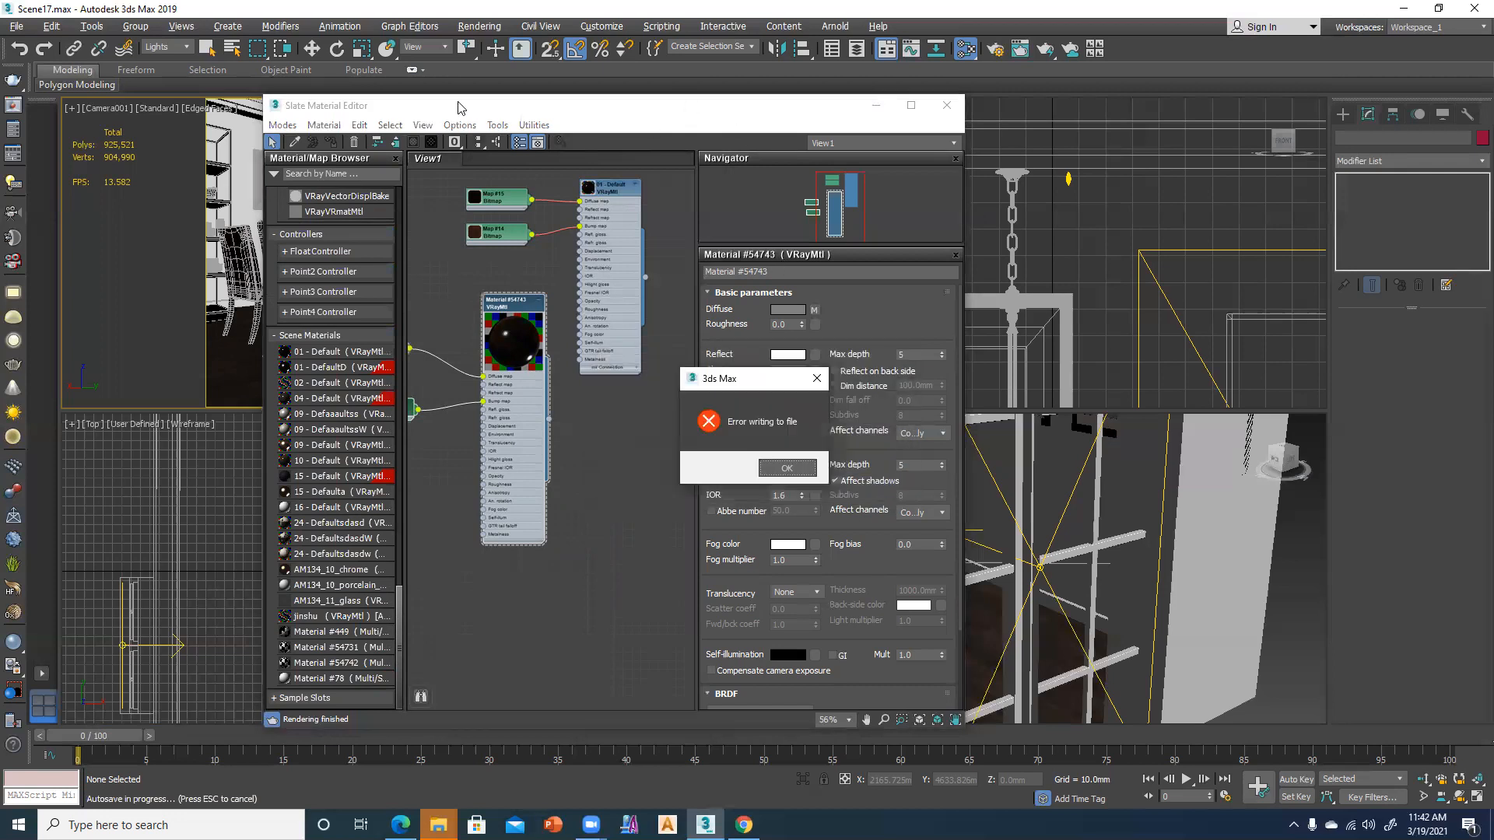
click(788, 470)
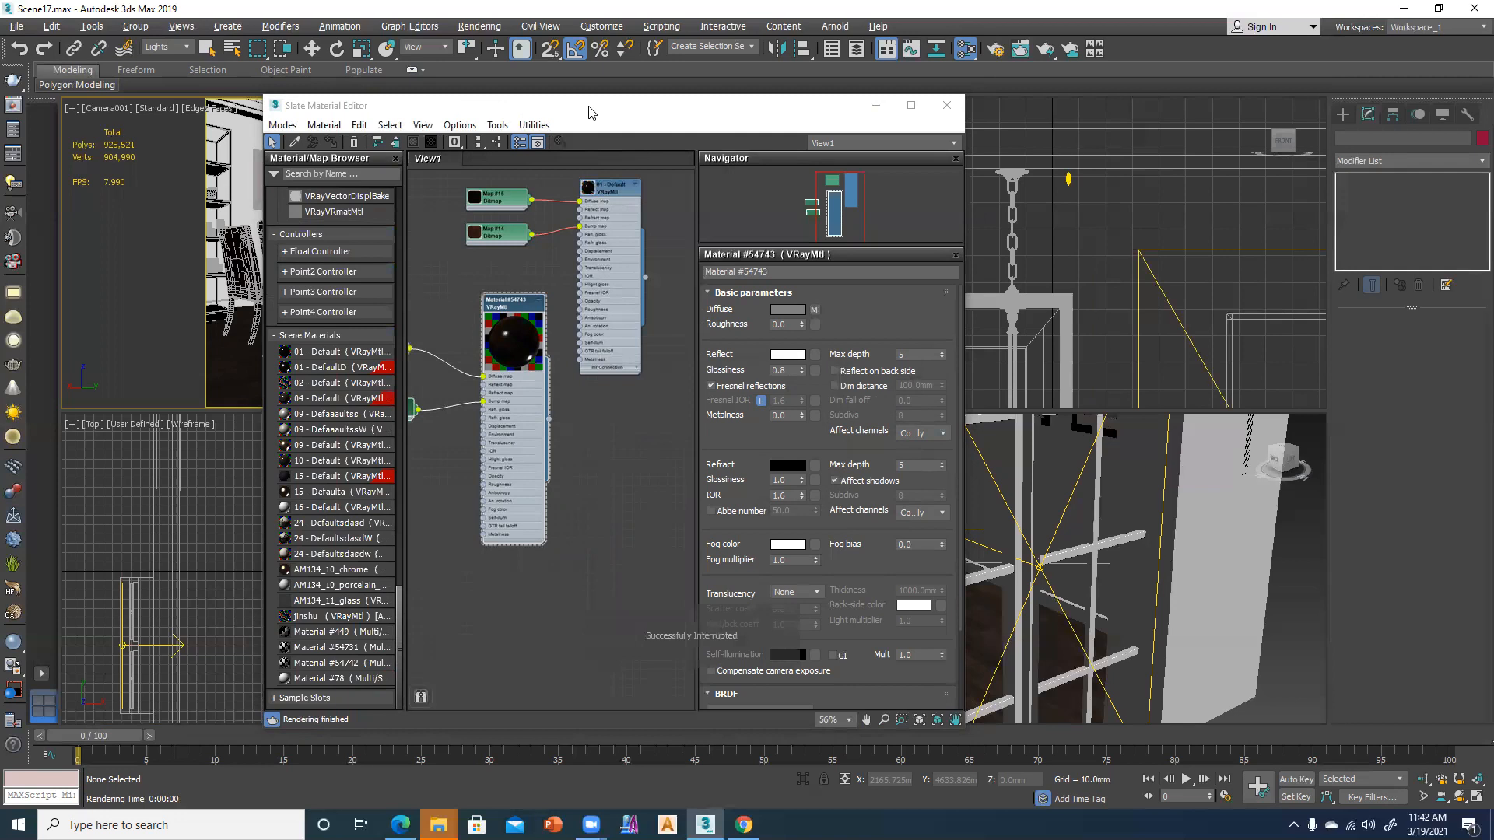
Set the selection filter to All and assign the new VRayMtl to the nearest dining chair at the right of the camera view
drag(593, 109, 926, 84)
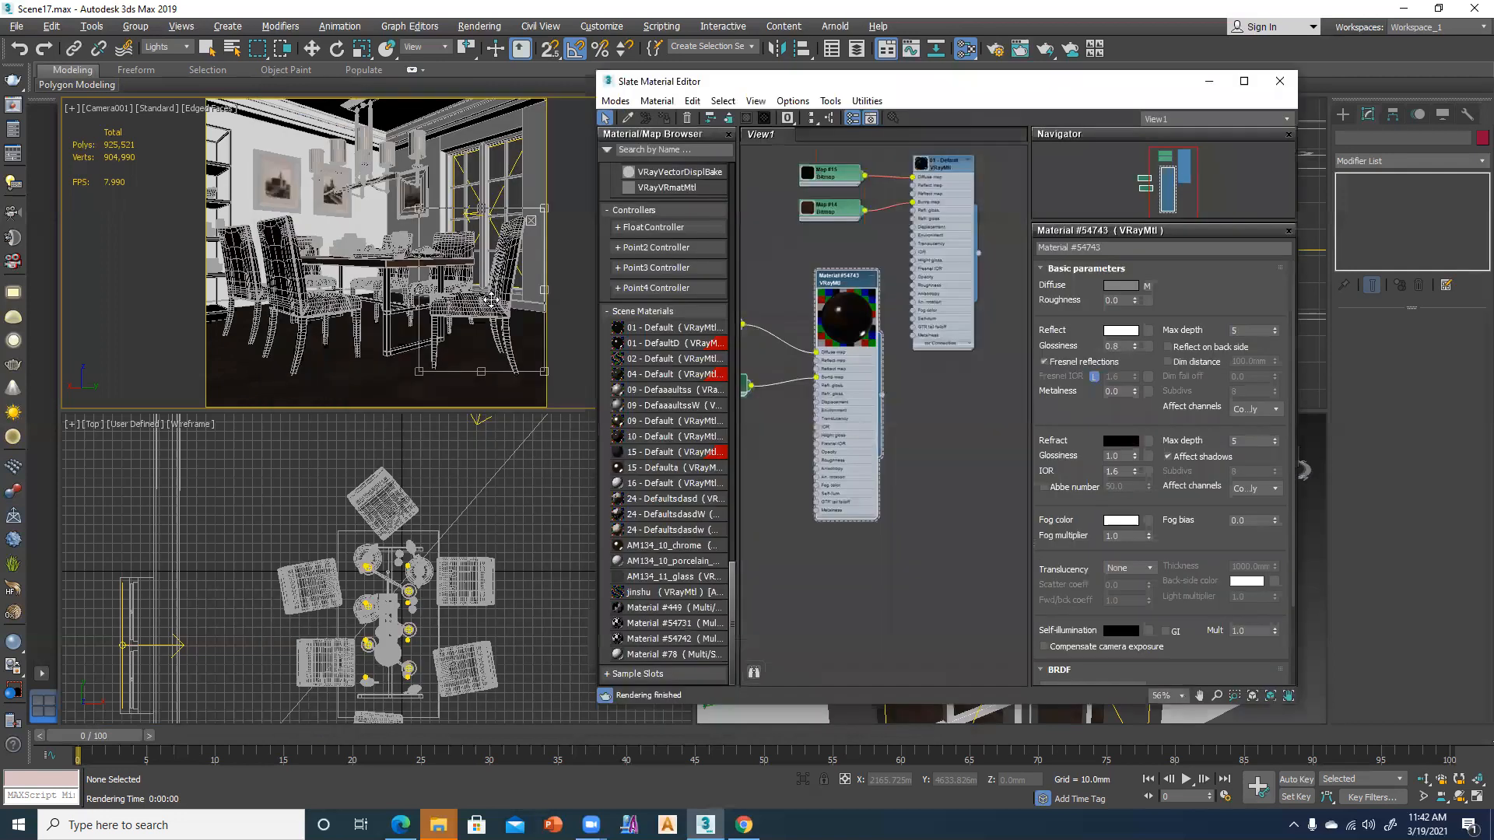
click(159, 48)
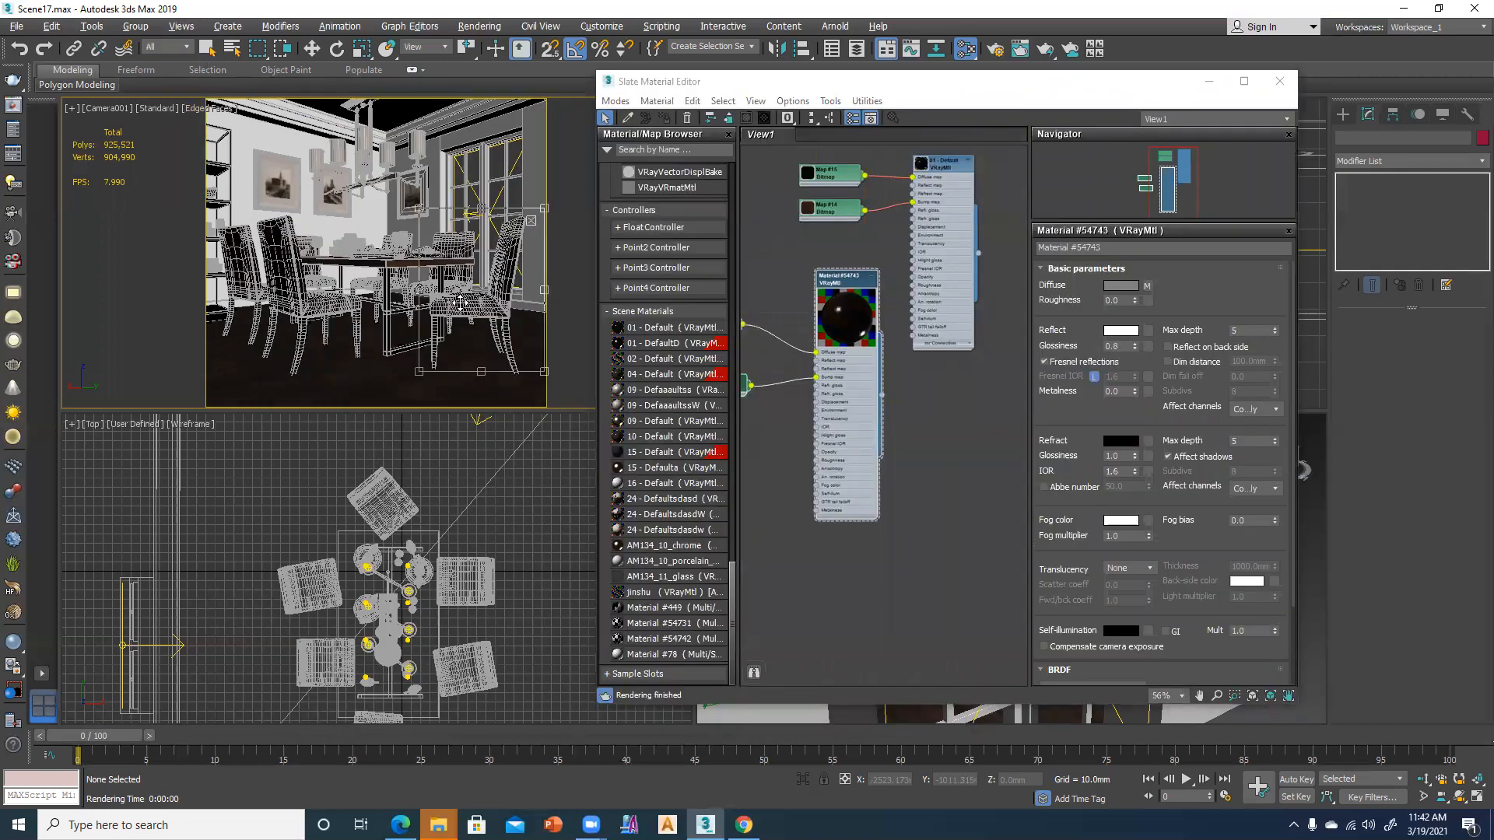
key(w)
click(460, 304)
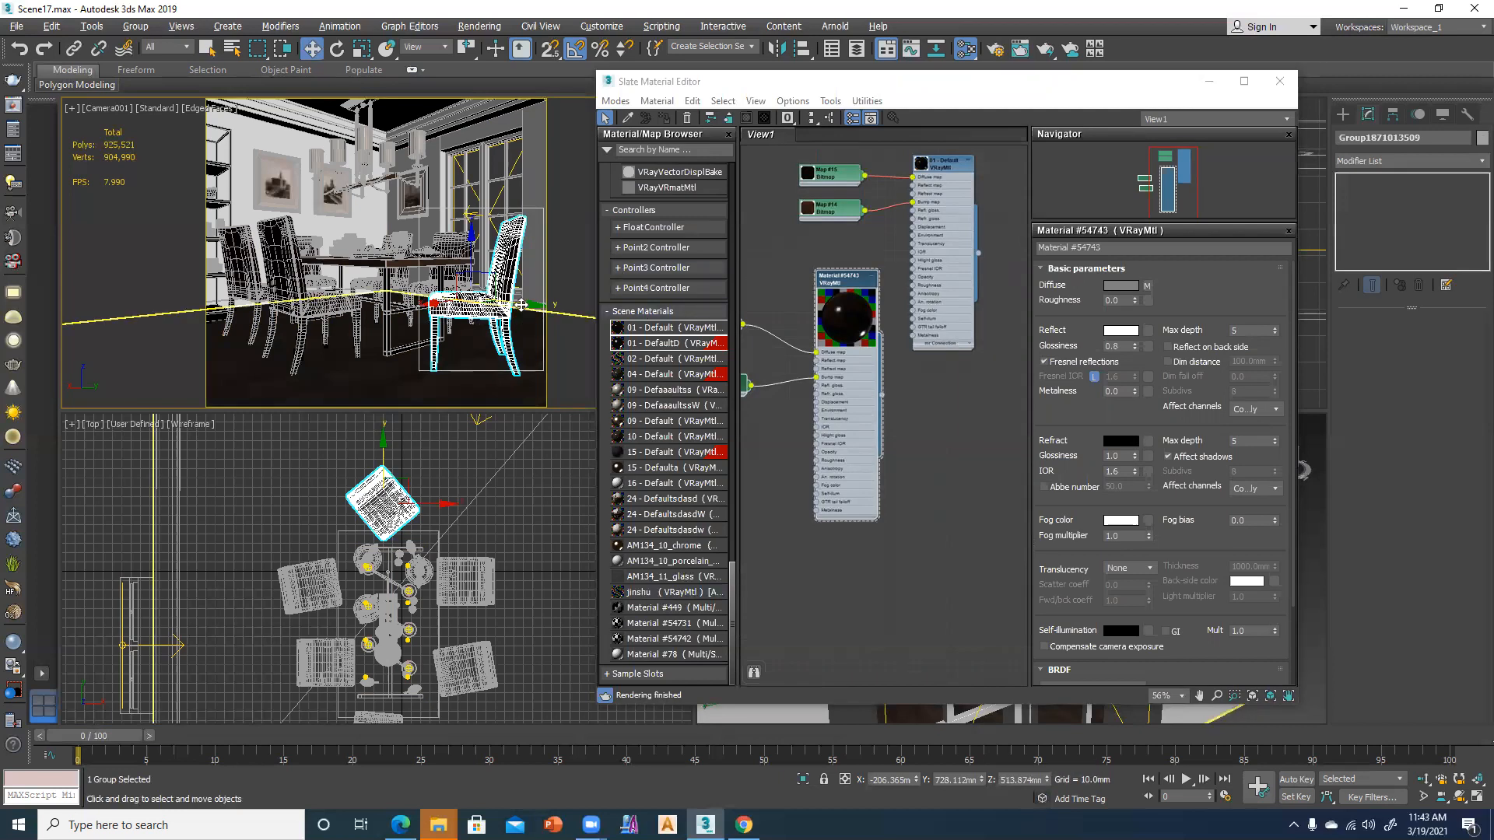
right_click(840, 278)
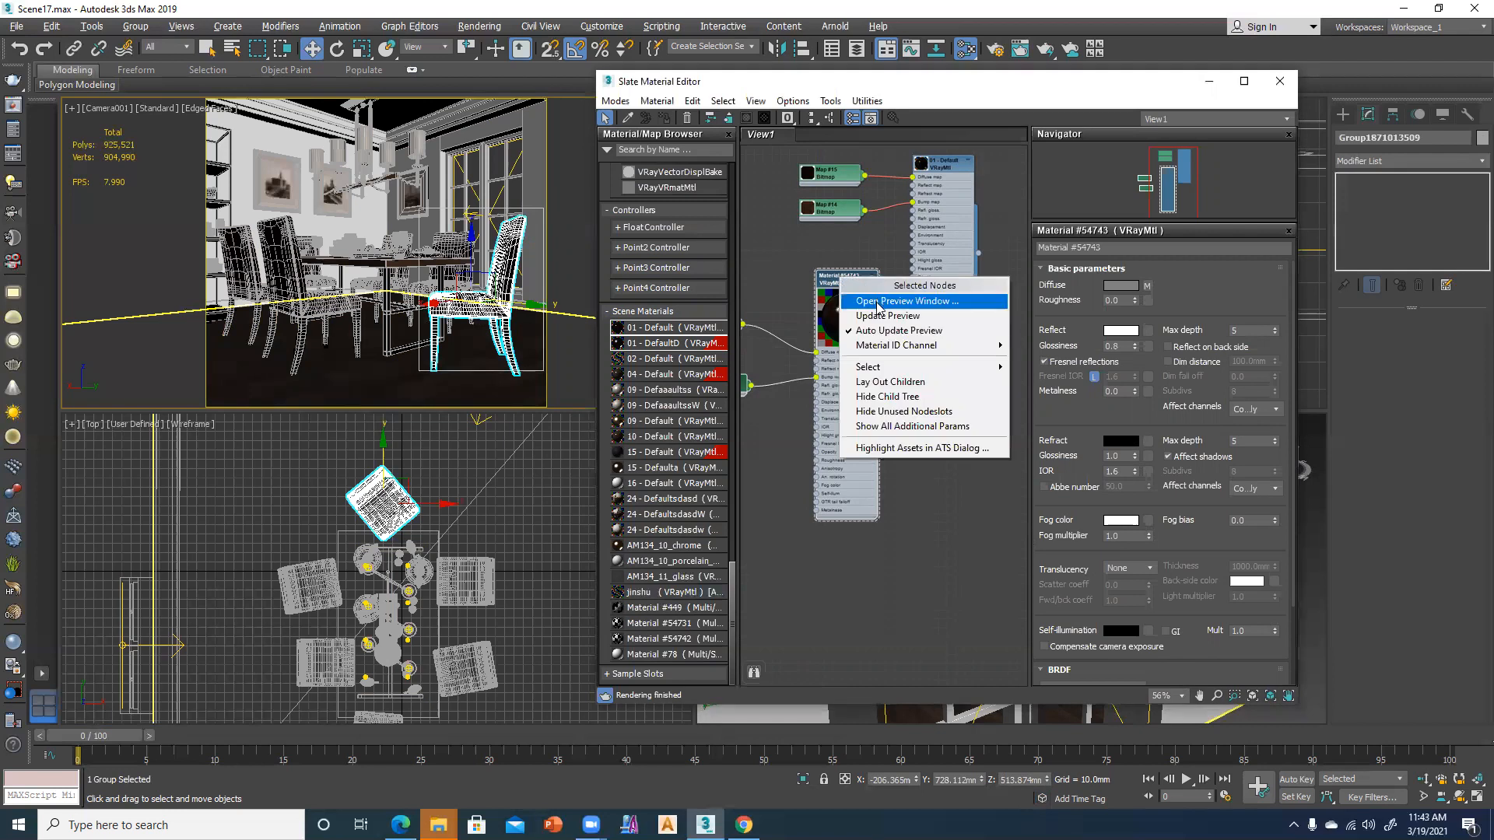
click(783, 300)
click(843, 280)
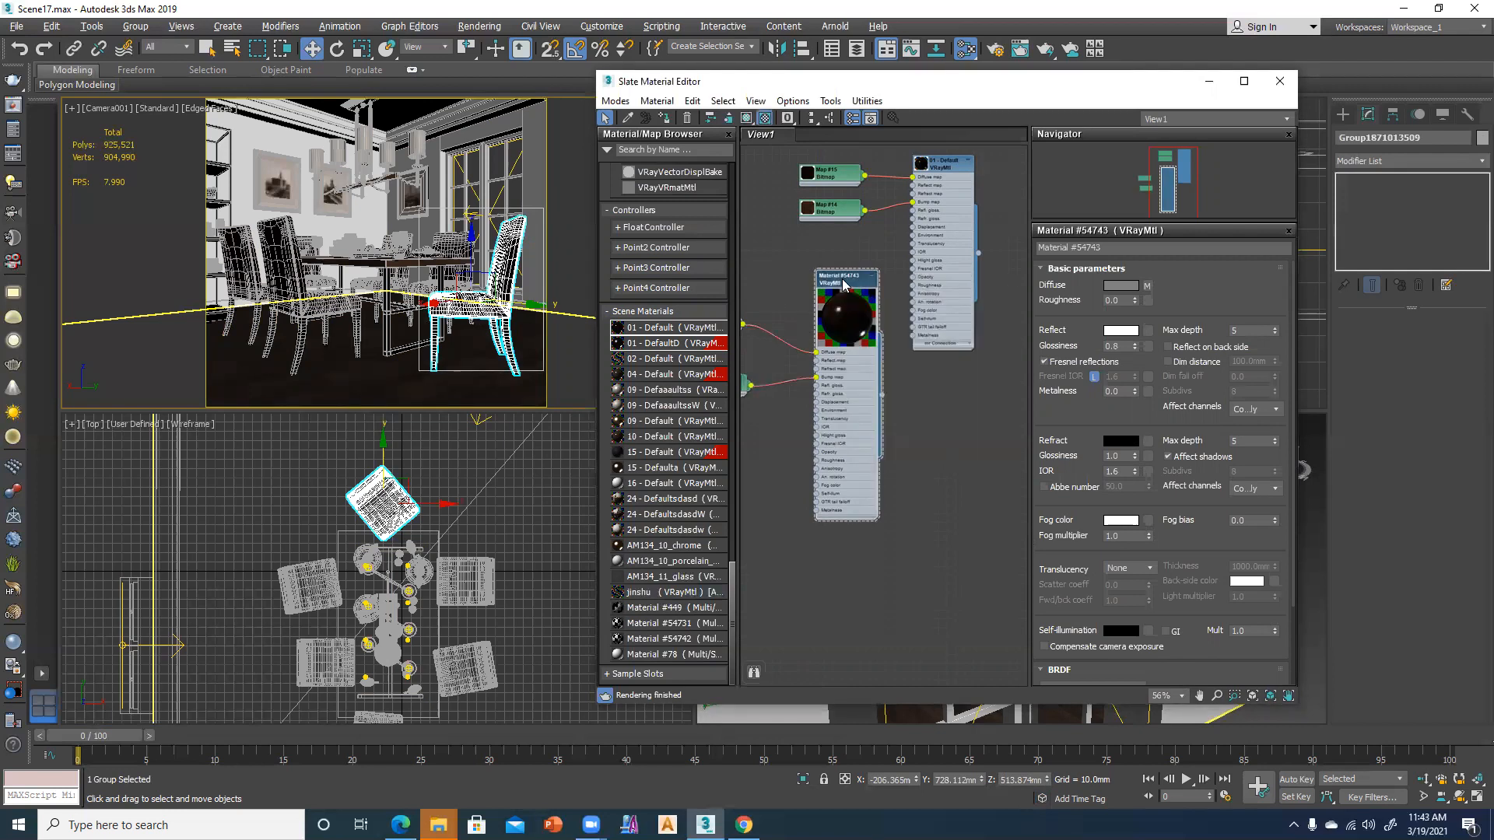
right_click(844, 282)
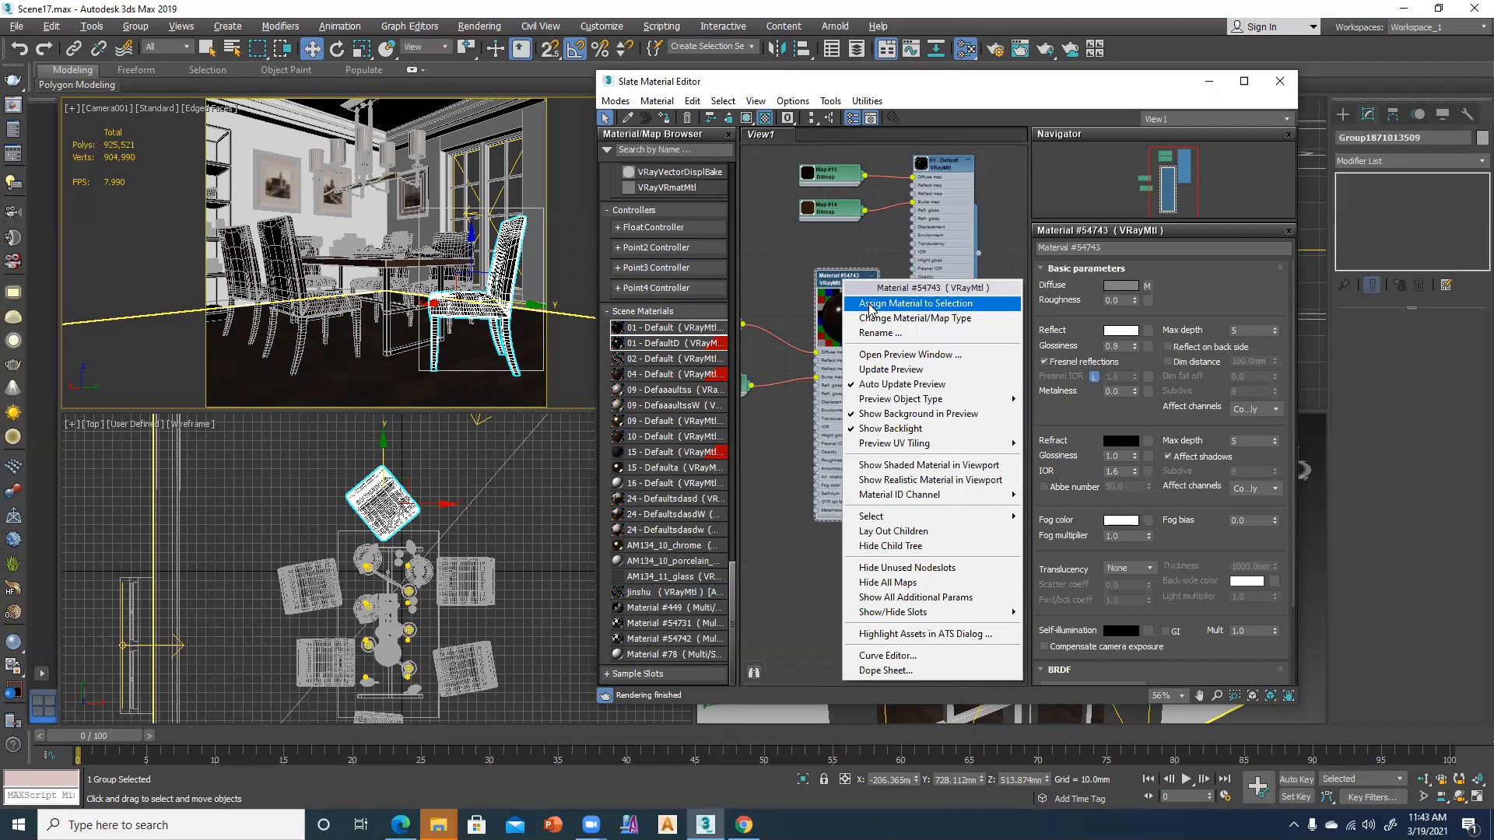
click(871, 304)
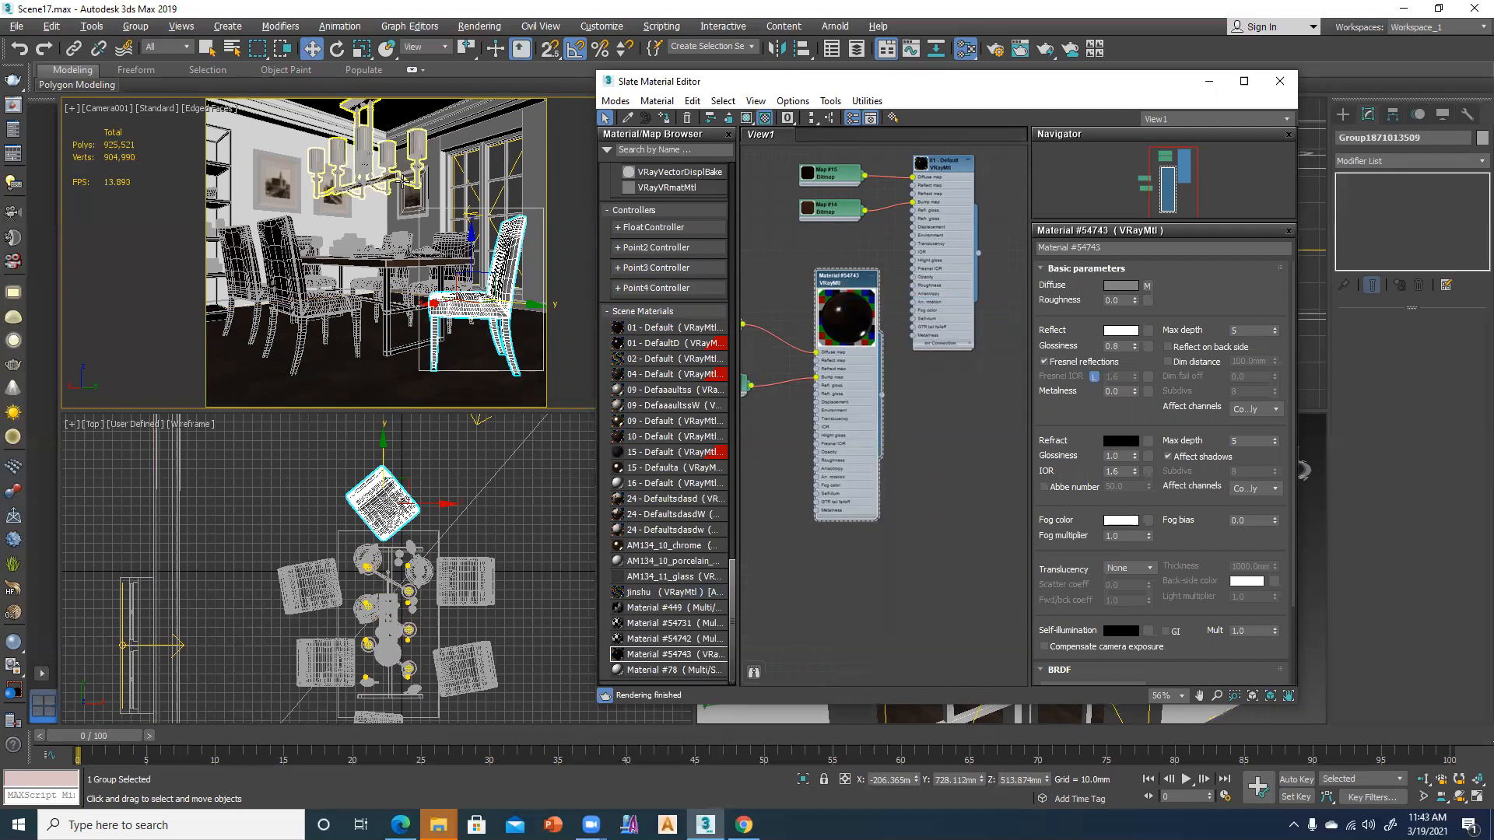
Turn off edged faces in the camera view, show the new material shaded in the viewport, and close the Slate Material Editor
key(F4)
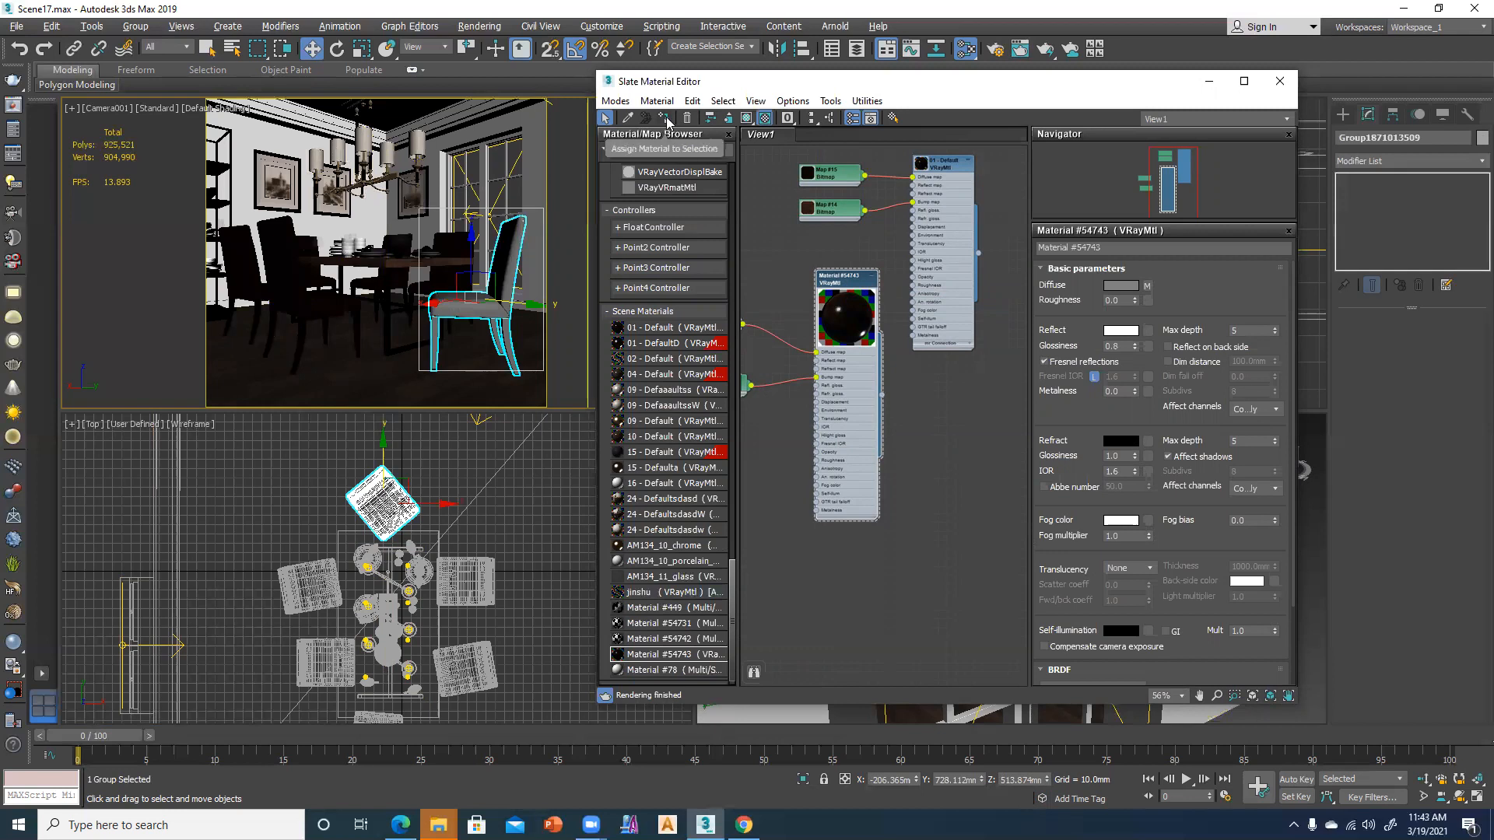
click(747, 119)
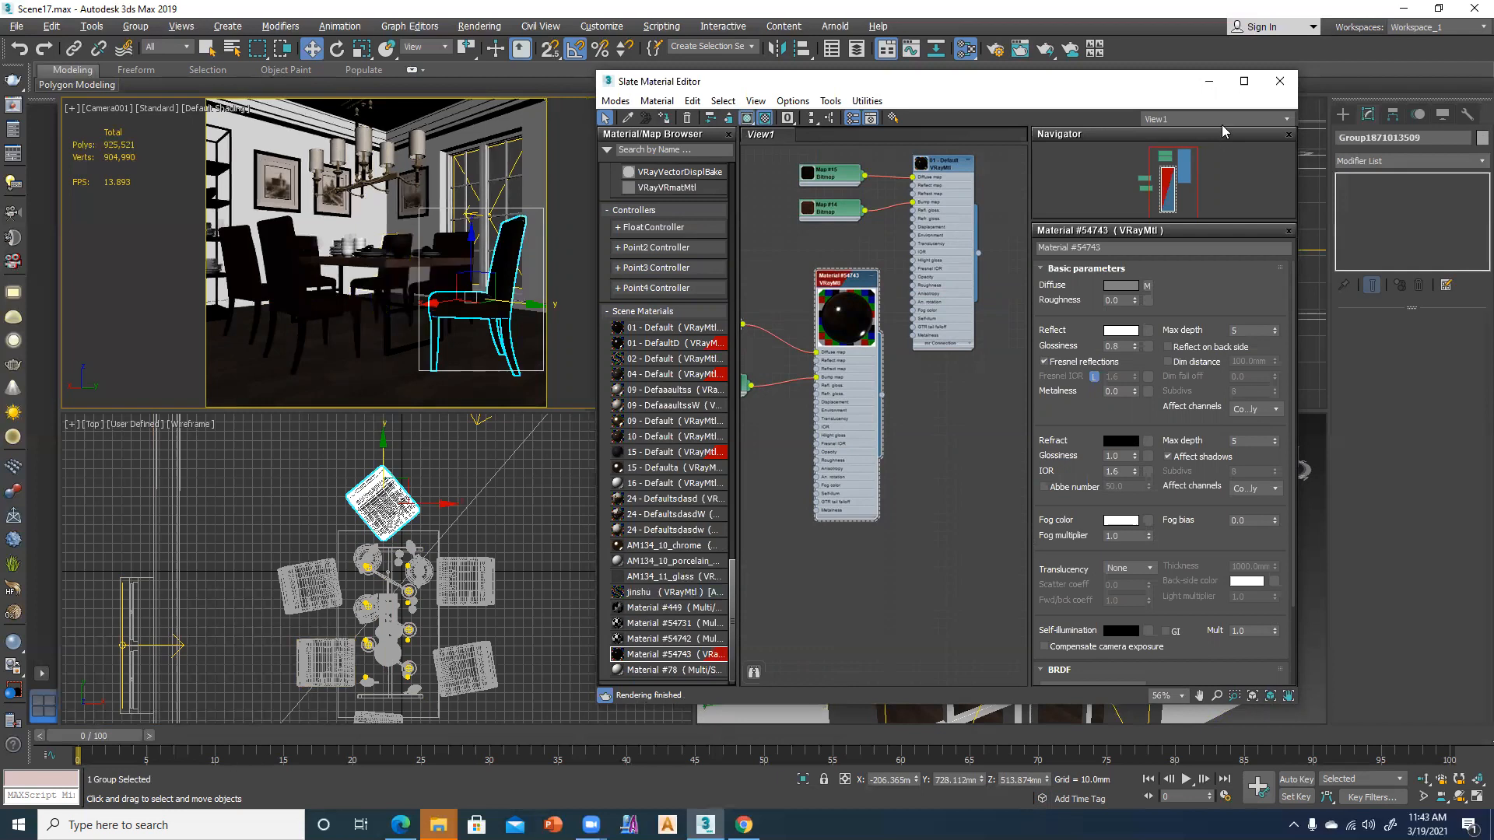
click(1278, 82)
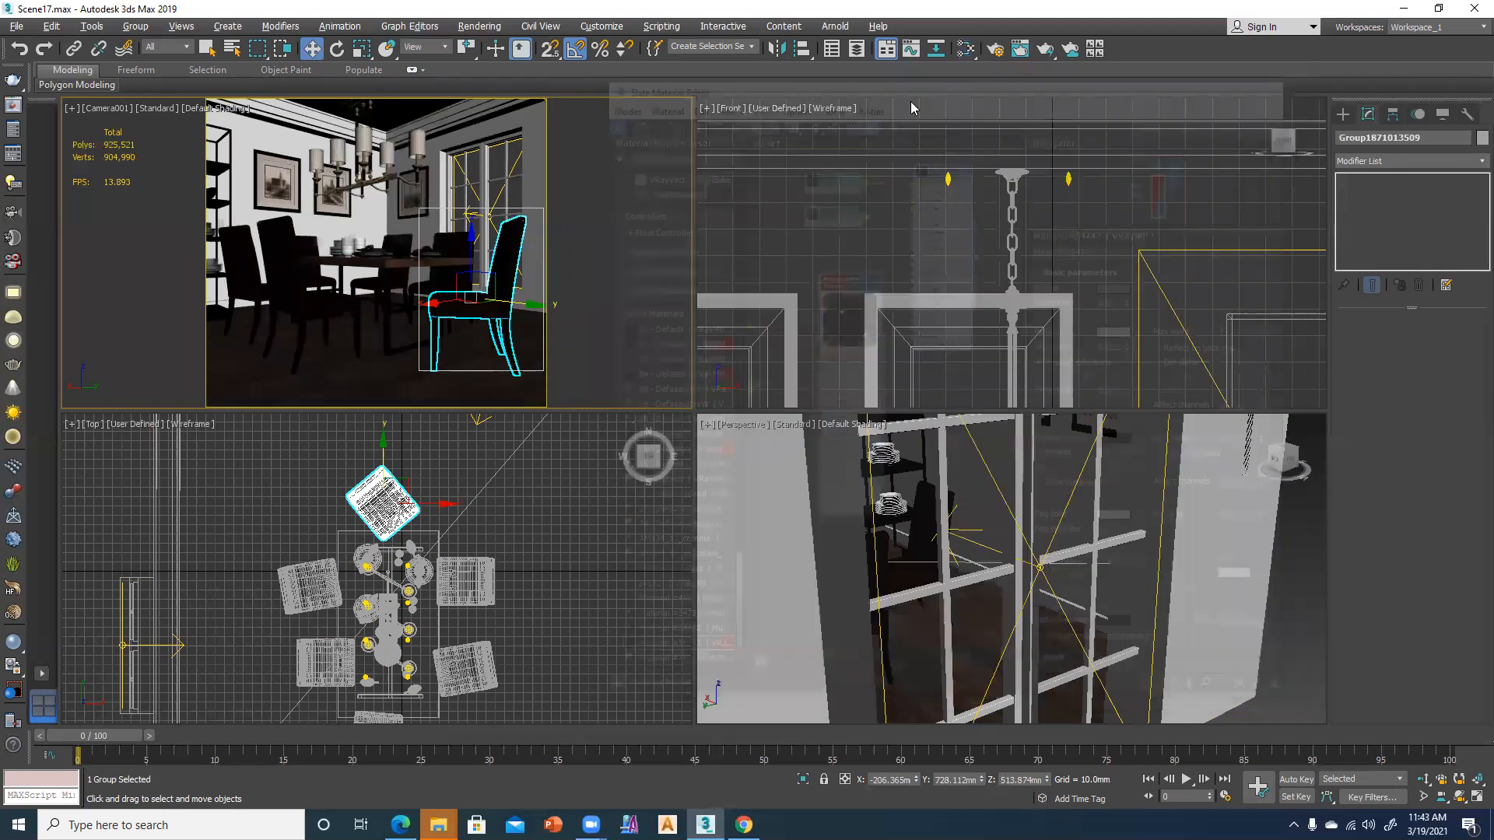
In the V-Ray render settings, set the bucket image sampler to 16 max subdivs and a bucket width of 48
click(994, 50)
click(610, 406)
click(599, 406)
click(593, 405)
click(590, 420)
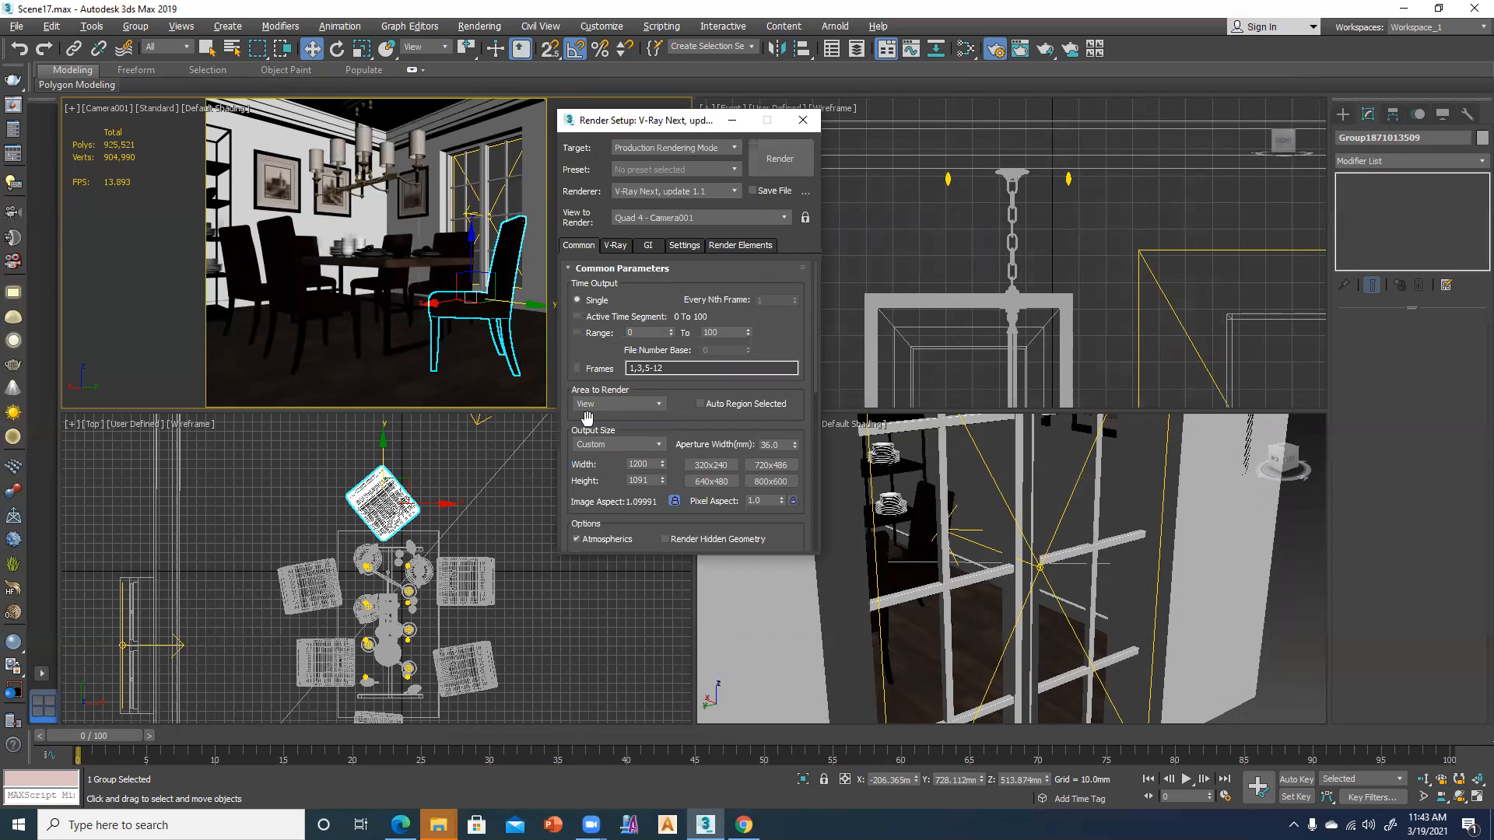
click(628, 244)
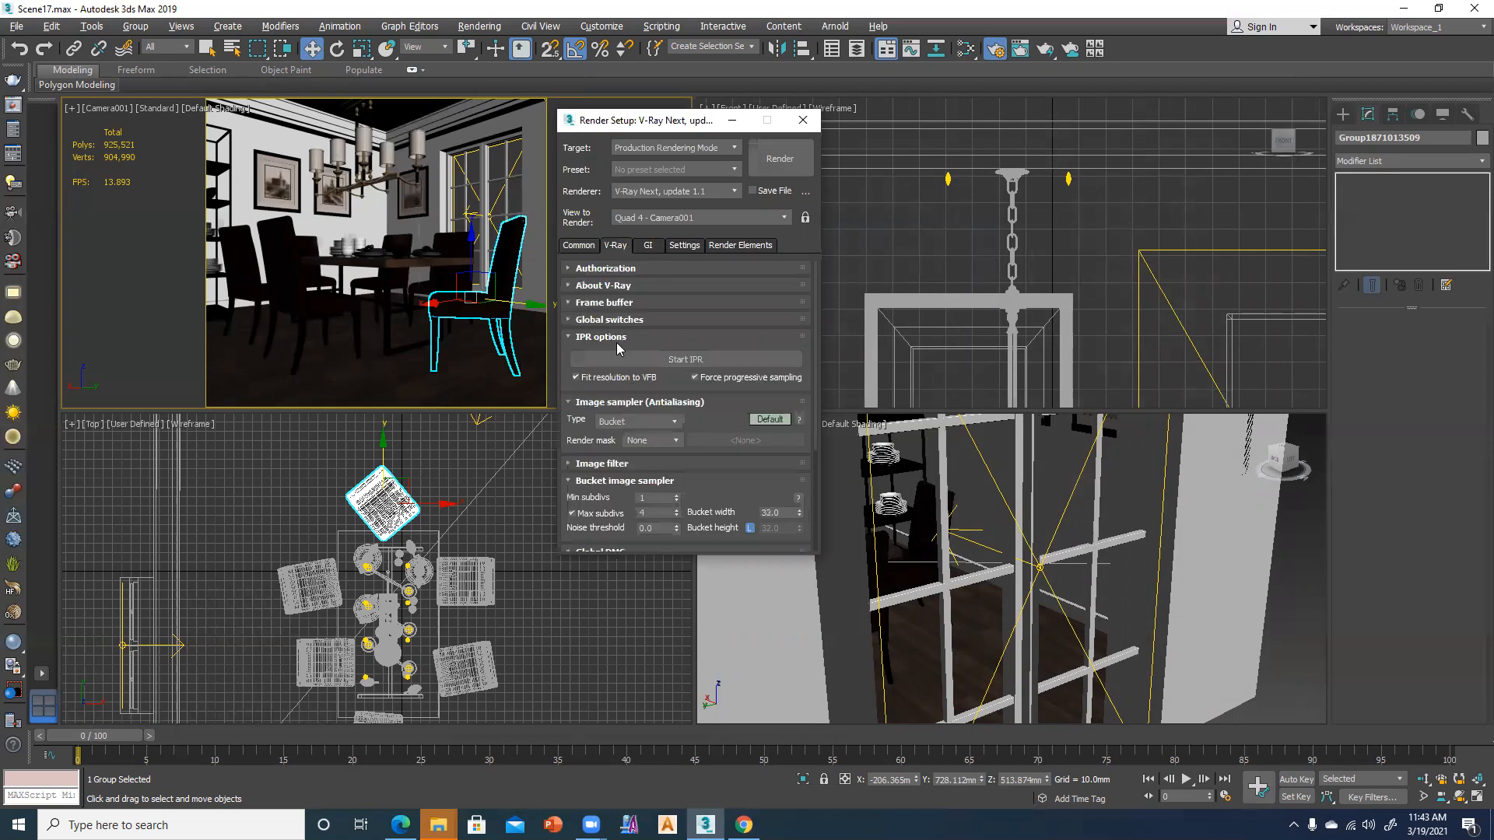
scroll(669, 442, down, 2)
double_click(649, 425)
text(16)
key(Tab)
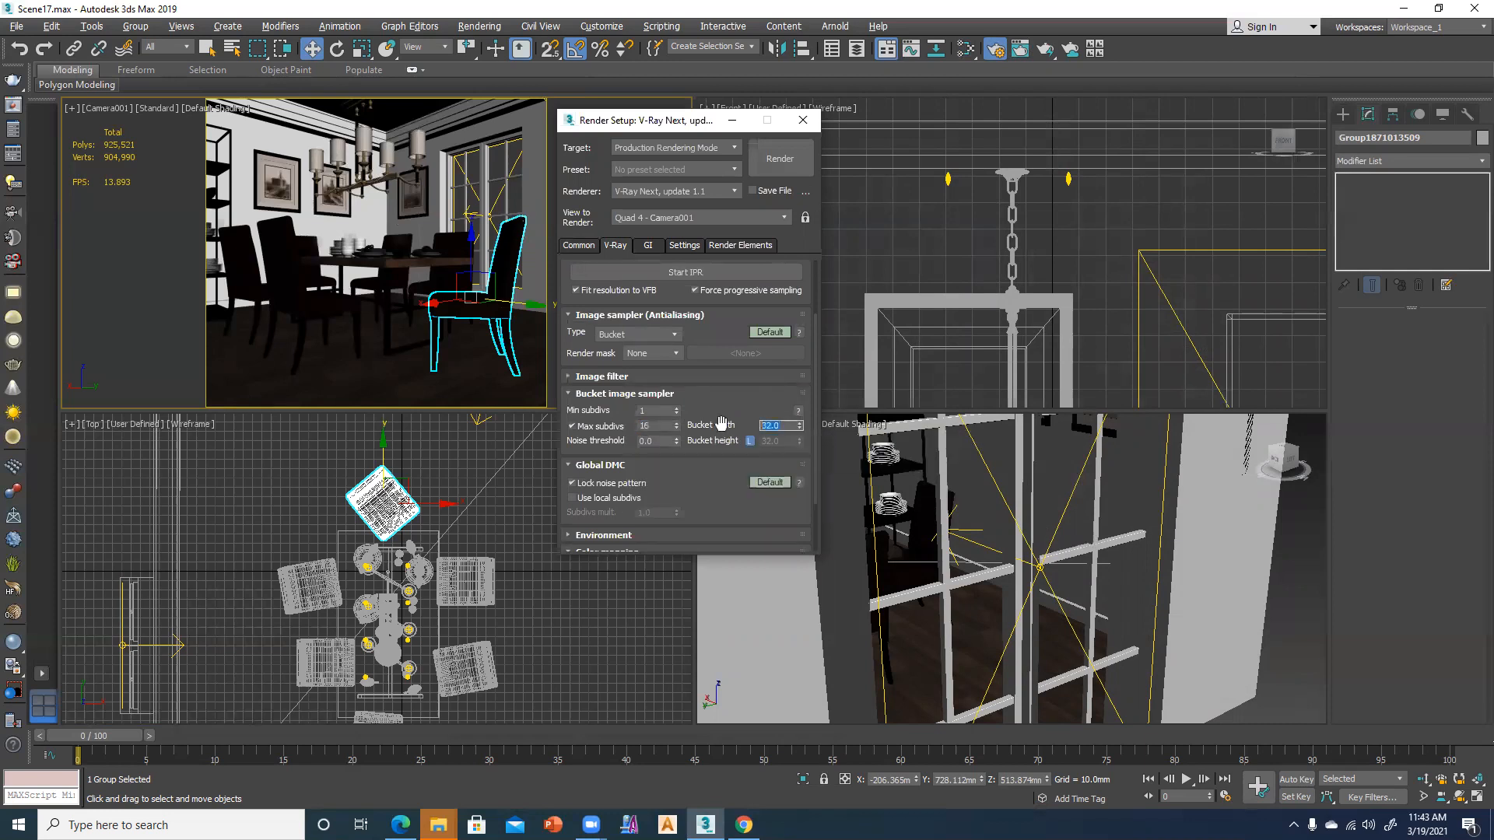
text(48)
key(Return)
scroll(700, 477, down, 2)
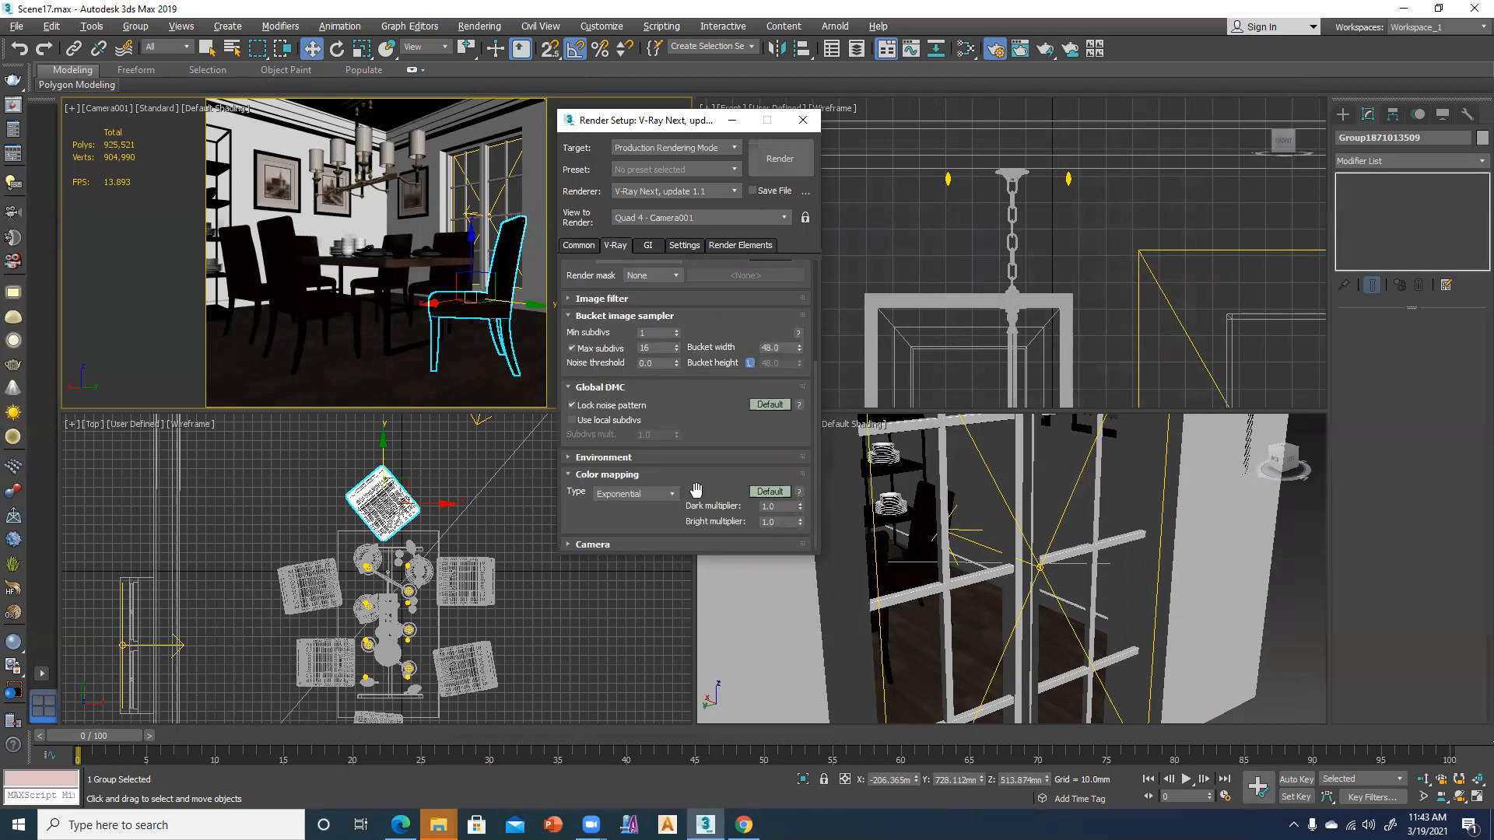
Set the light cache subdivs to 1000 and the irradiance map interpolation samples to 30
click(649, 246)
scroll(611, 310, down, 1)
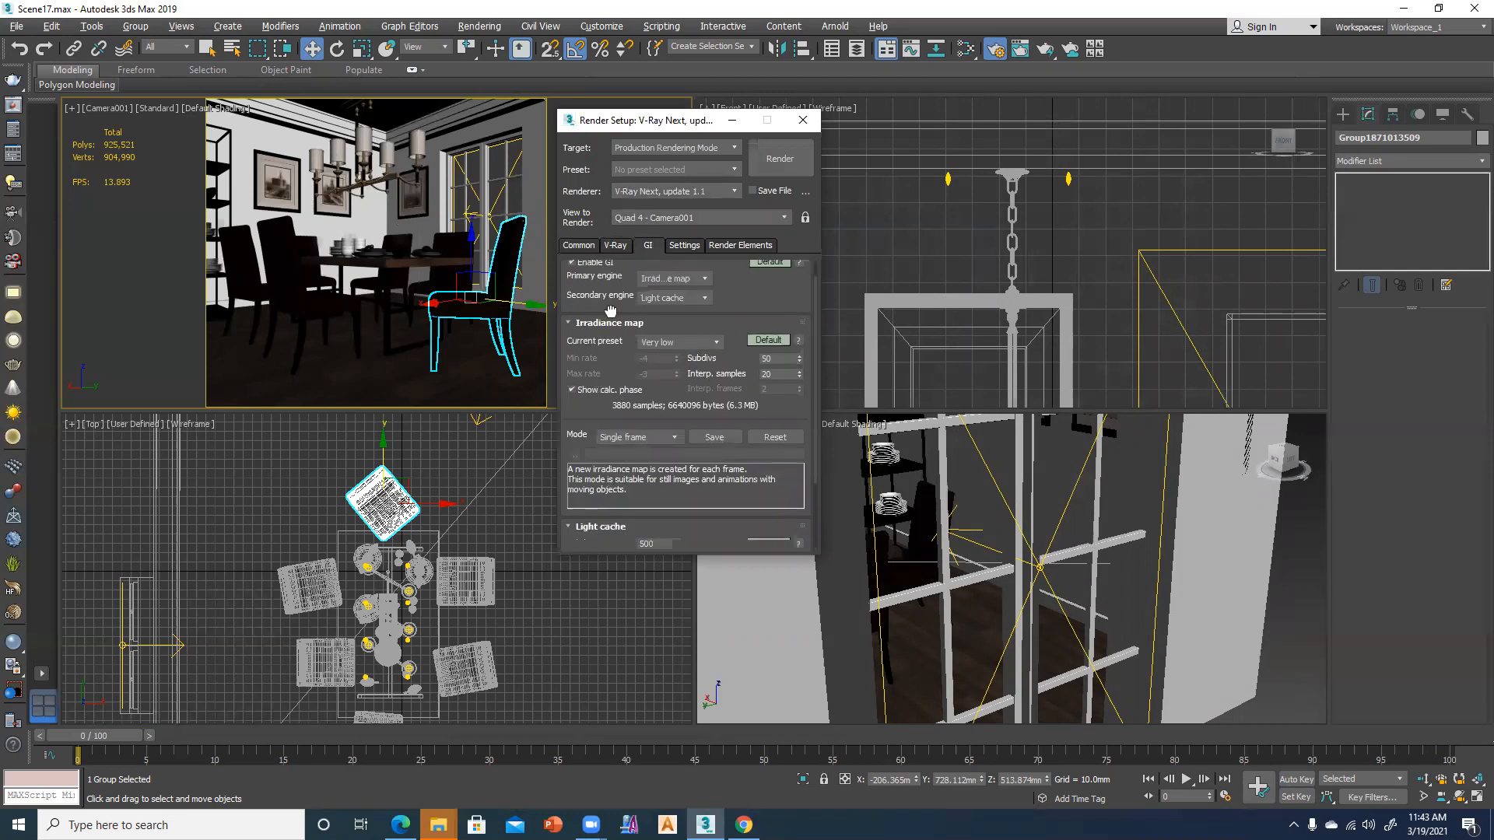
scroll(611, 311, down, 3)
double_click(646, 442)
text(1000)
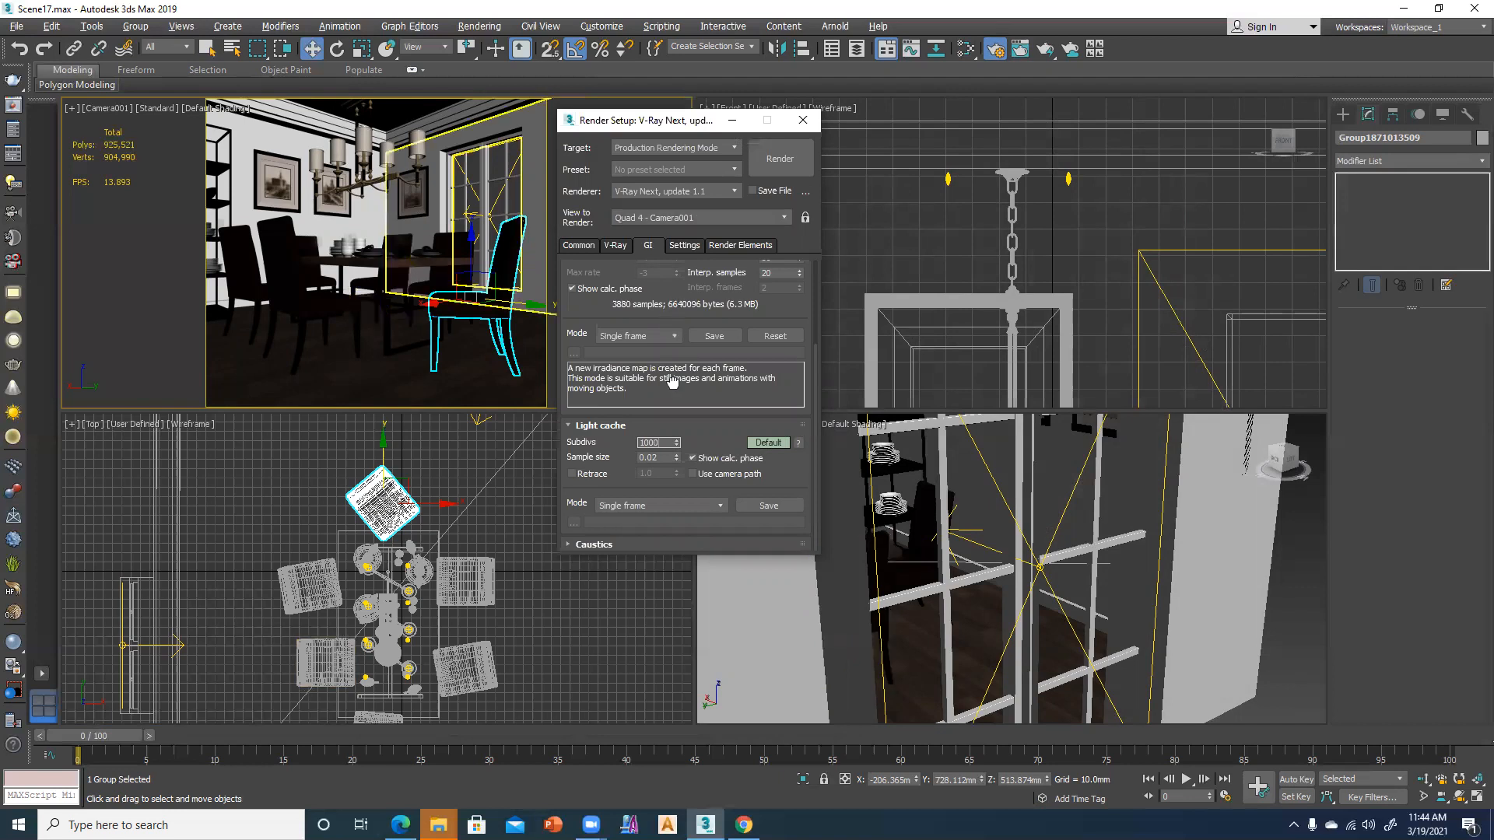
scroll(674, 381, up, 3)
drag(778, 357, 739, 357)
text(30)
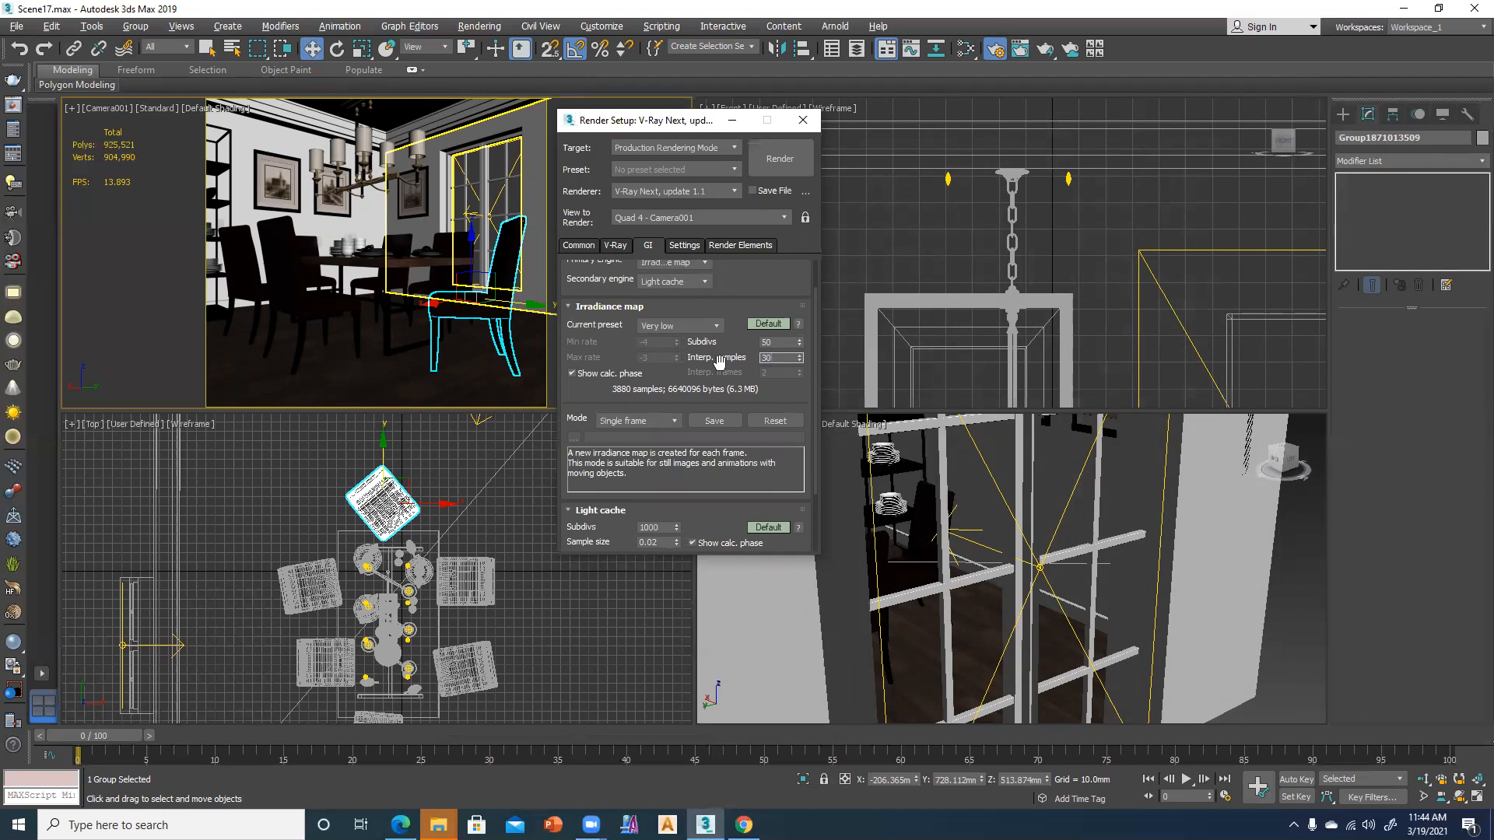
Set the V-Ray dynamic memory limit to 8000 MB and start rendering the Camera001 view
click(685, 246)
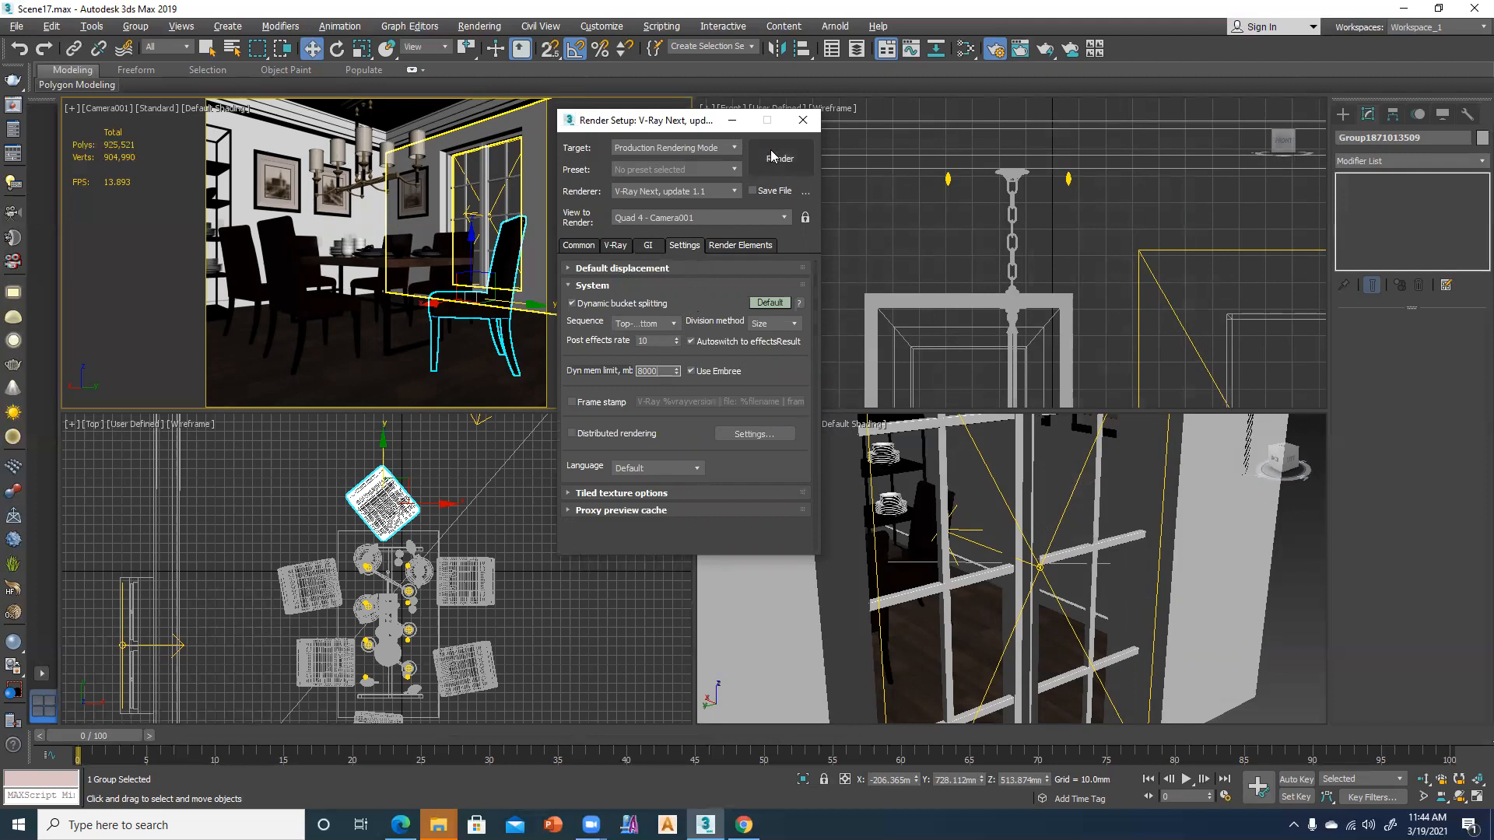
click(104, 253)
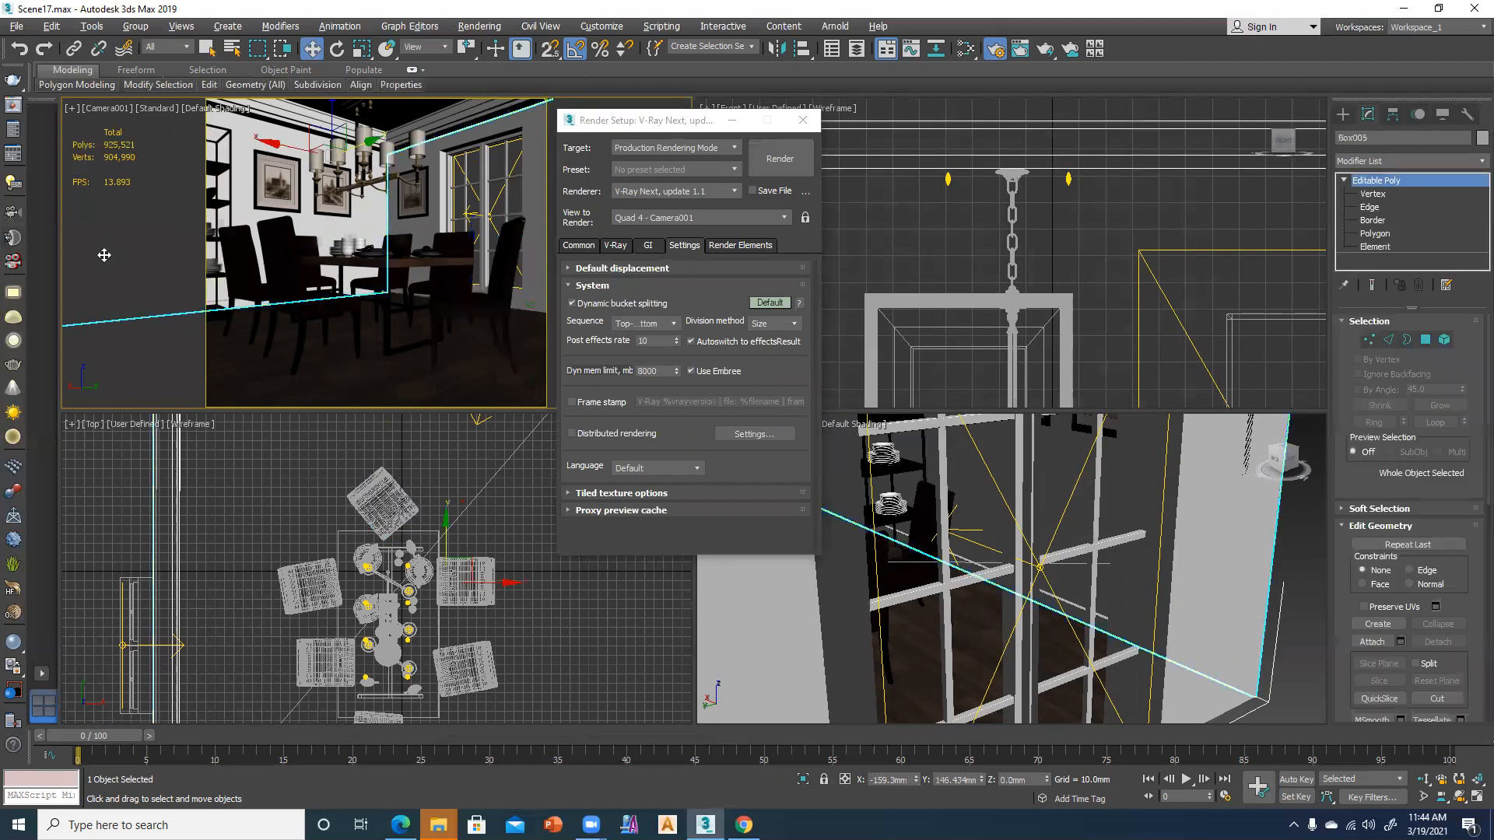
click(779, 159)
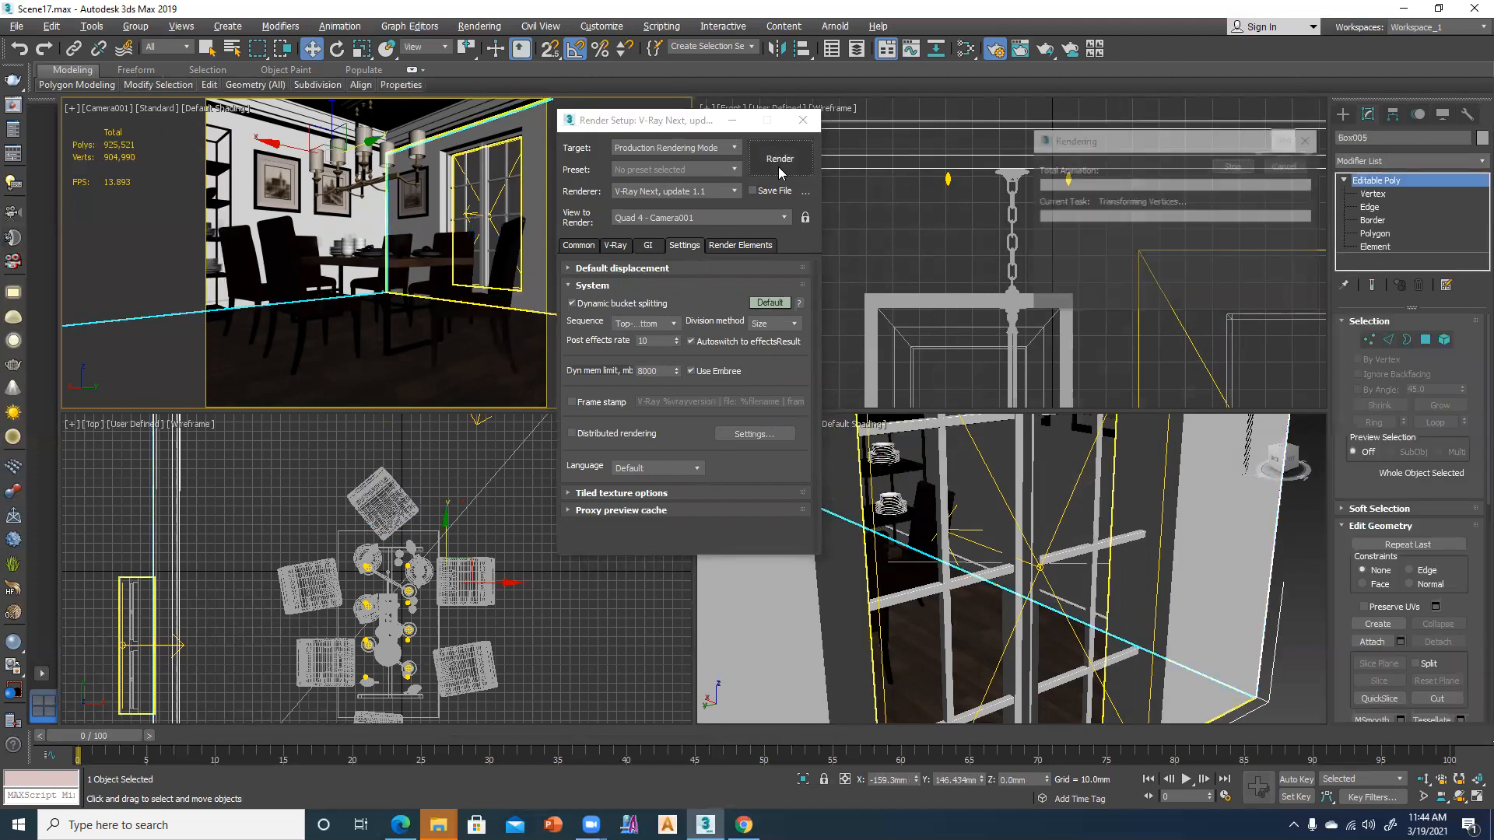
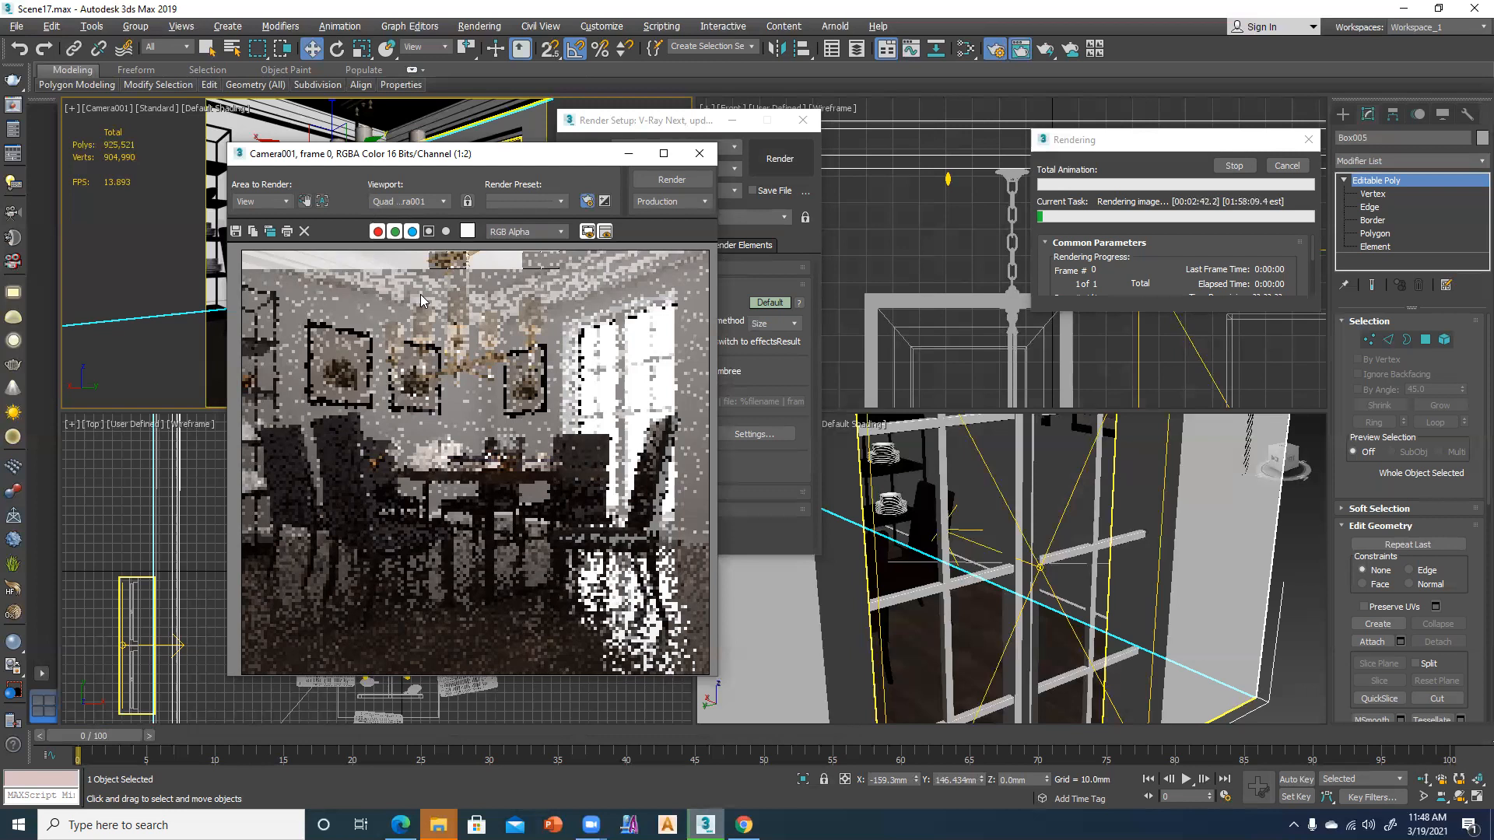
Cancel the render and set the irradiance map interpolation samples to 20 and the light cache subdivs to 500
click(1287, 166)
click(677, 124)
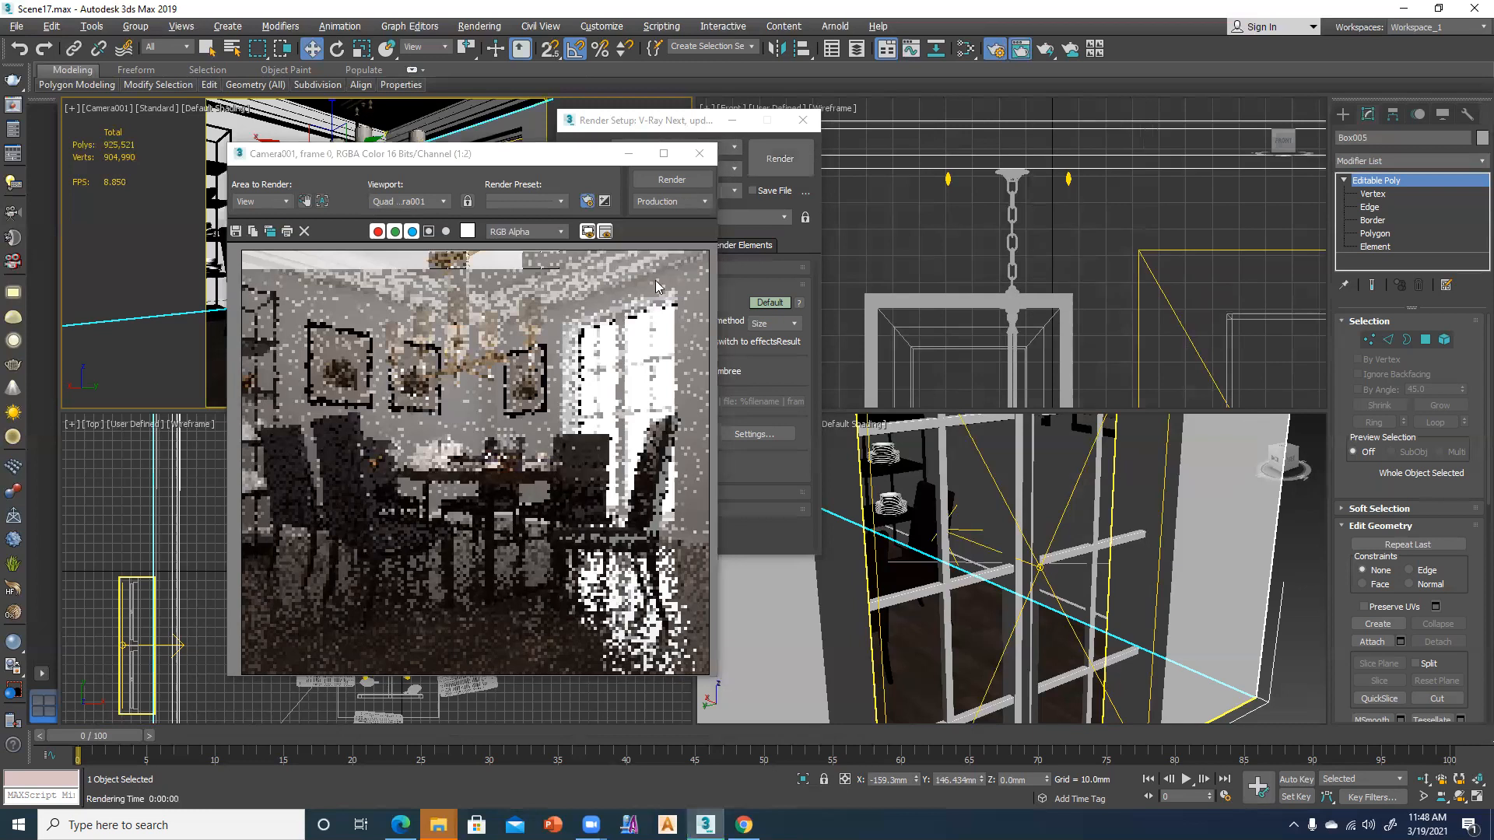
click(649, 245)
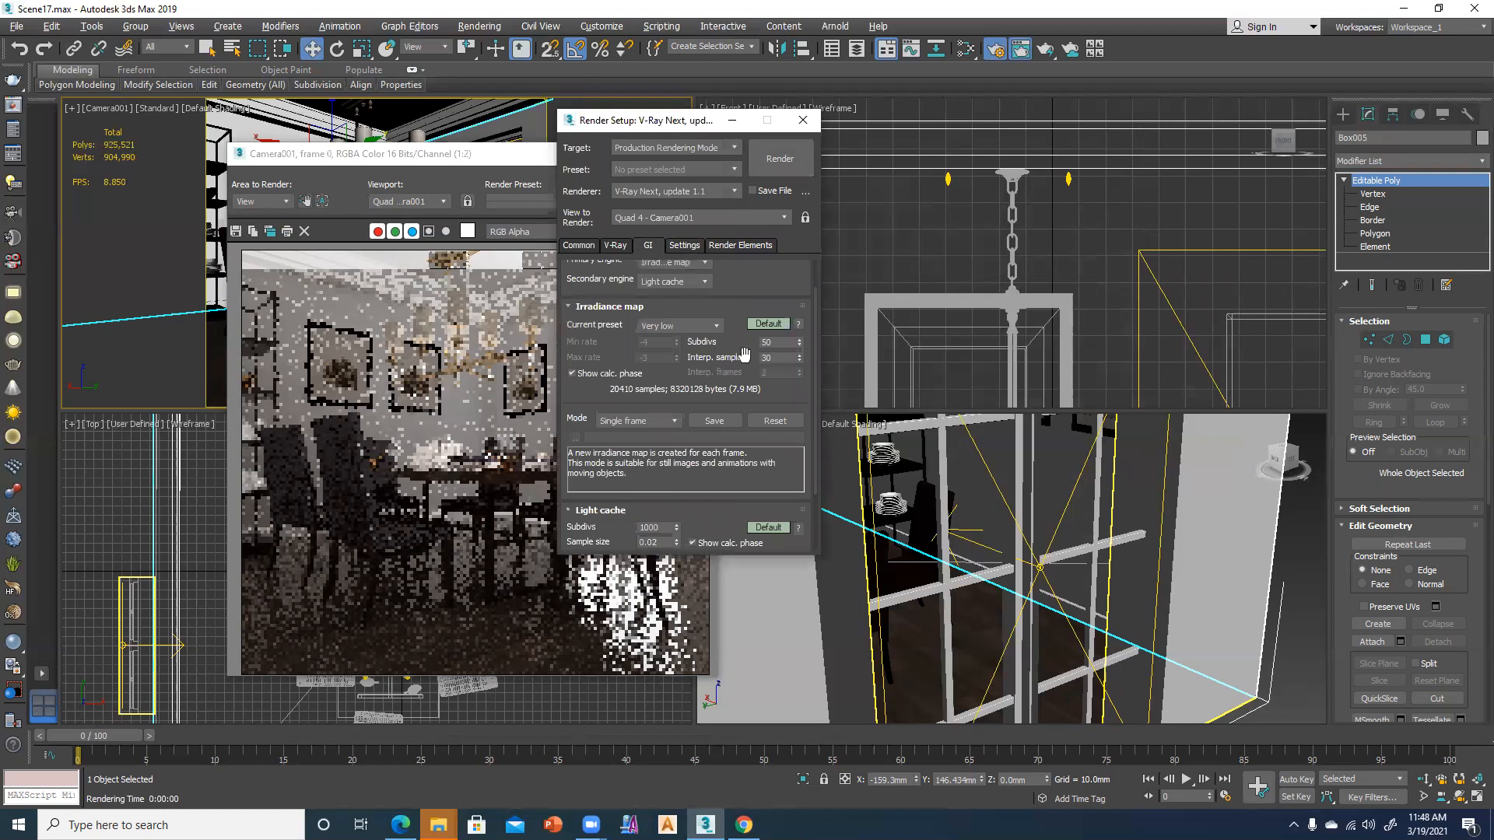
double_click(774, 357)
text(20)
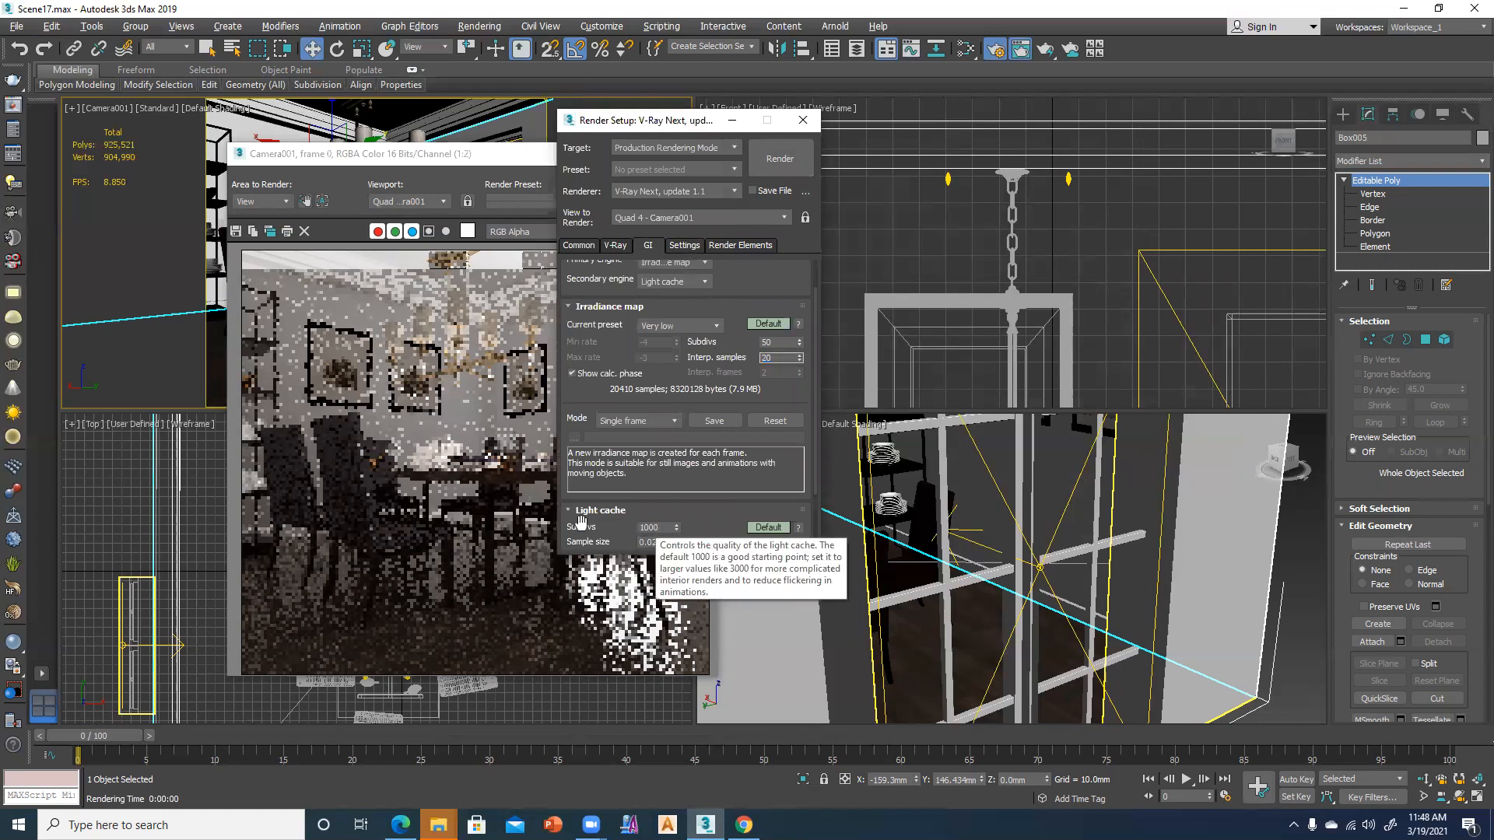
double_click(654, 528)
text(500)
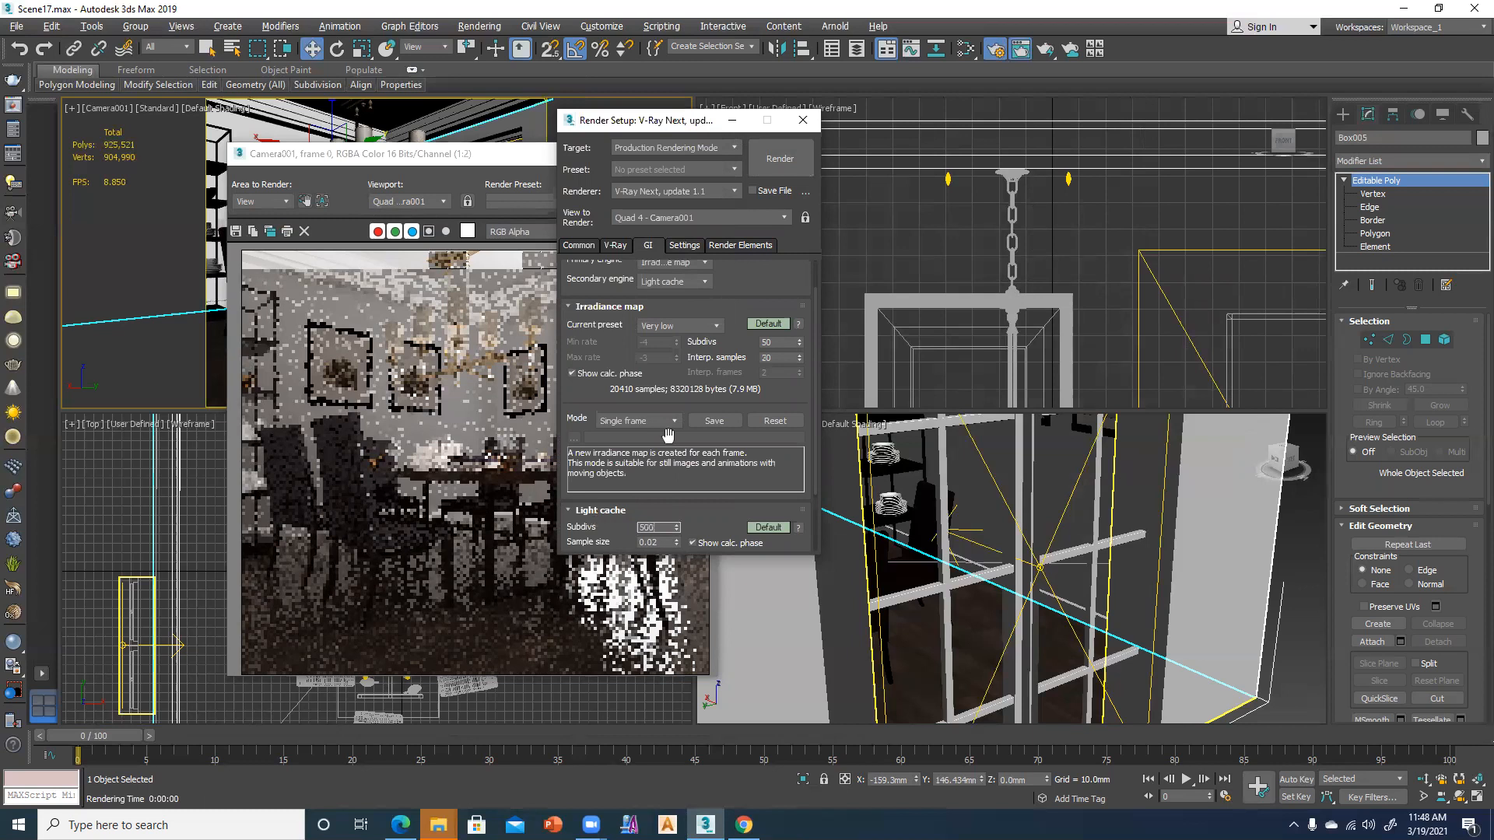
Set the bucket width to 32 and the max subdivs to 8, and render the Camera001 view again
click(615, 245)
double_click(774, 348)
text(32)
key(Tab)
text(8)
click(787, 161)
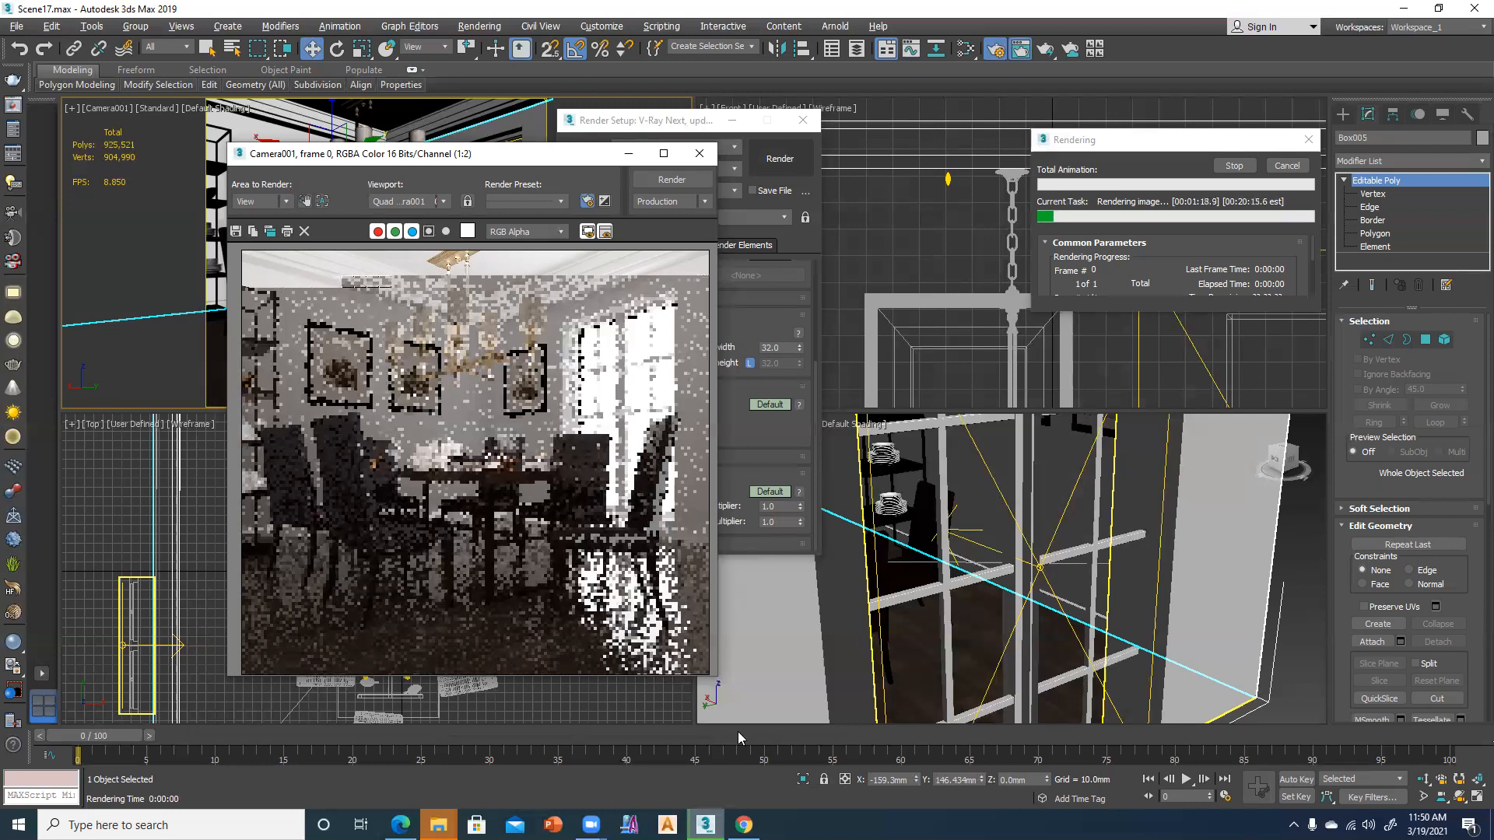
Switch to Chrome, search for "vray material" in a new tab, and browse the V-Ray Fur category on vray-materials.de
key(alt+Tab)
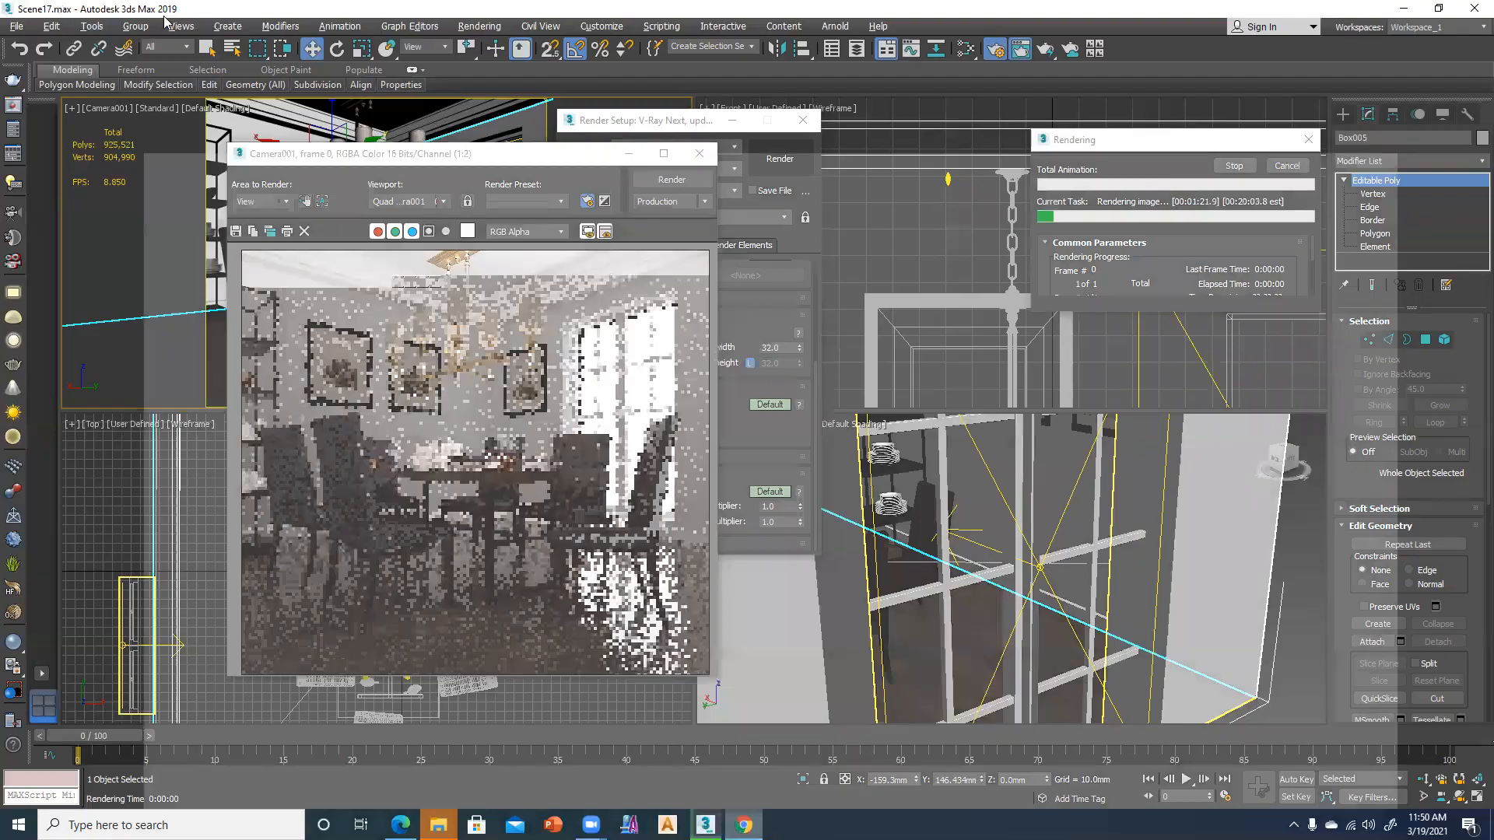
key(ctrl+t)
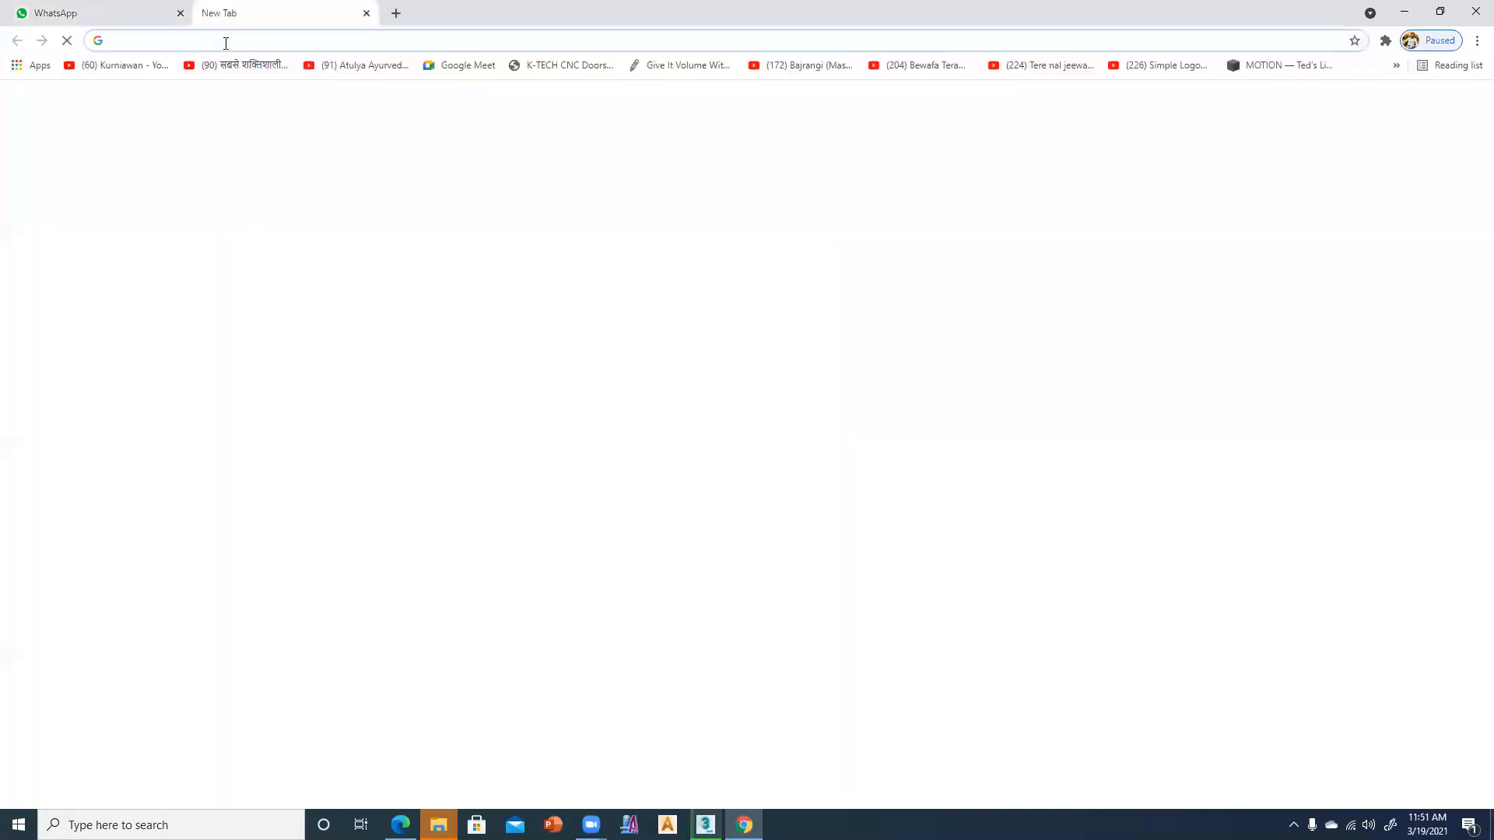
text(vray physical camera not showing in 3ds max 2016 script)
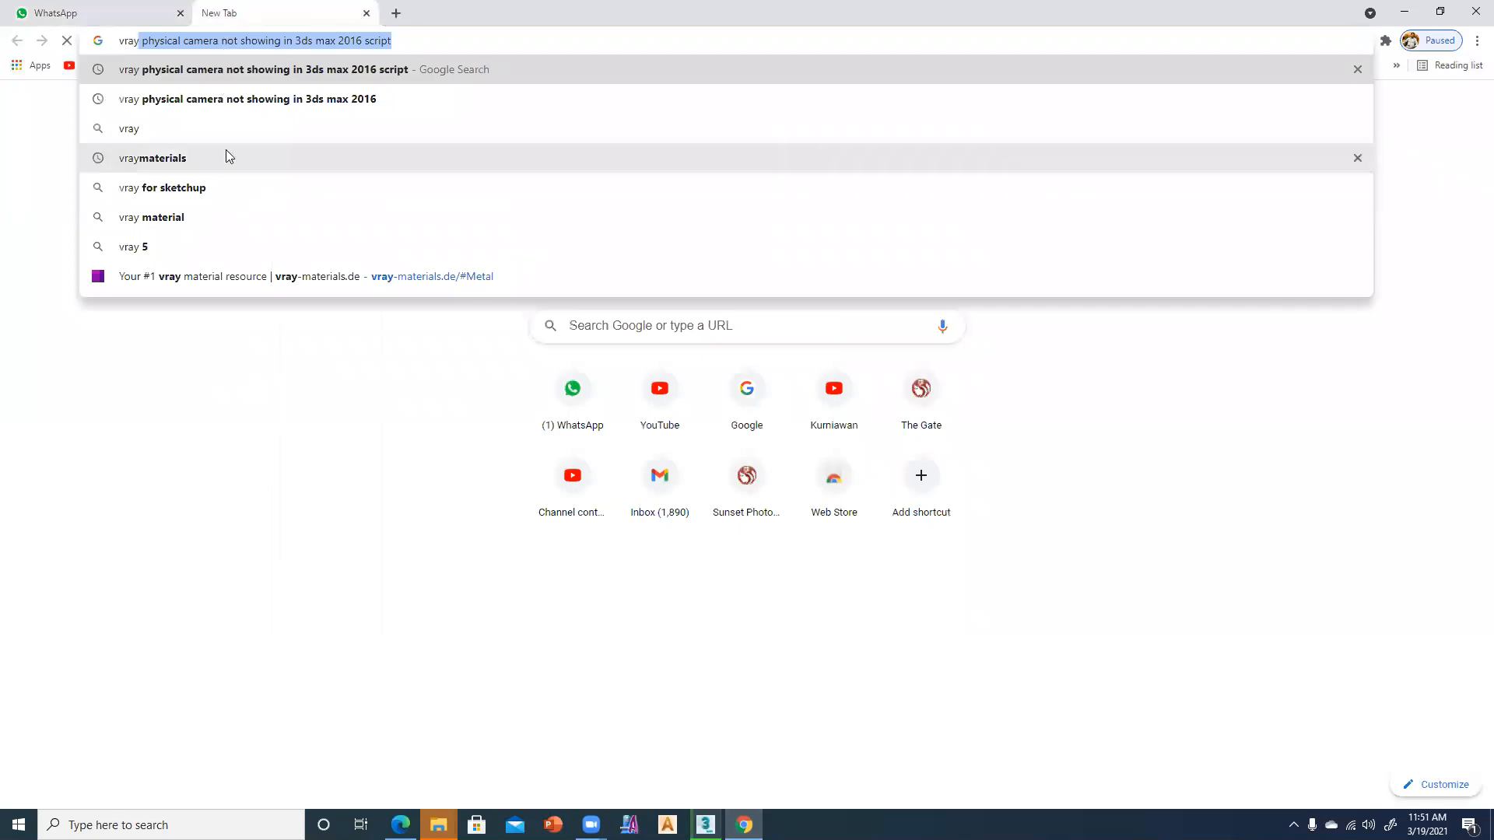
click(200, 219)
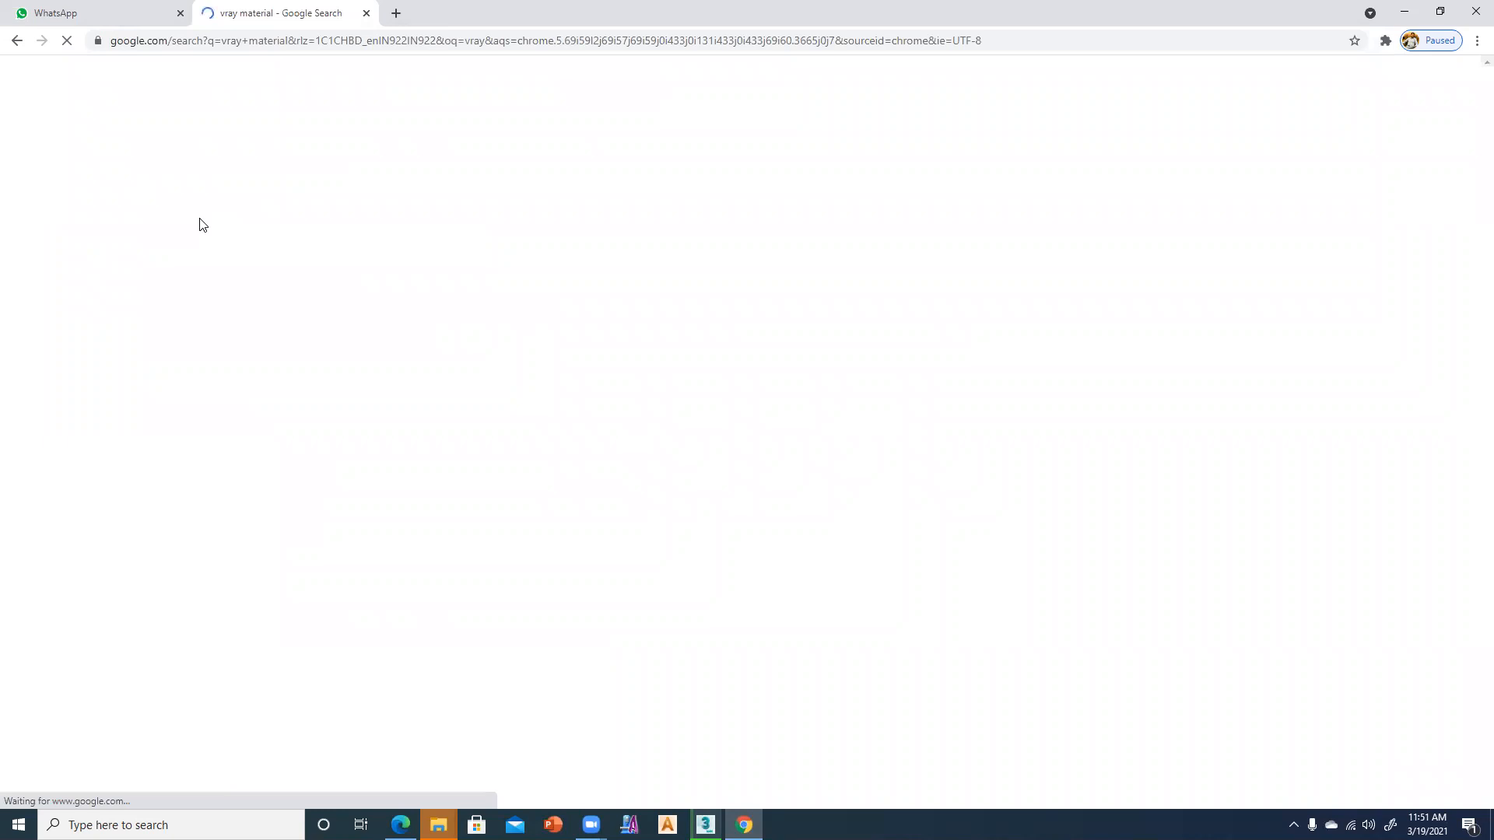
click(200, 225)
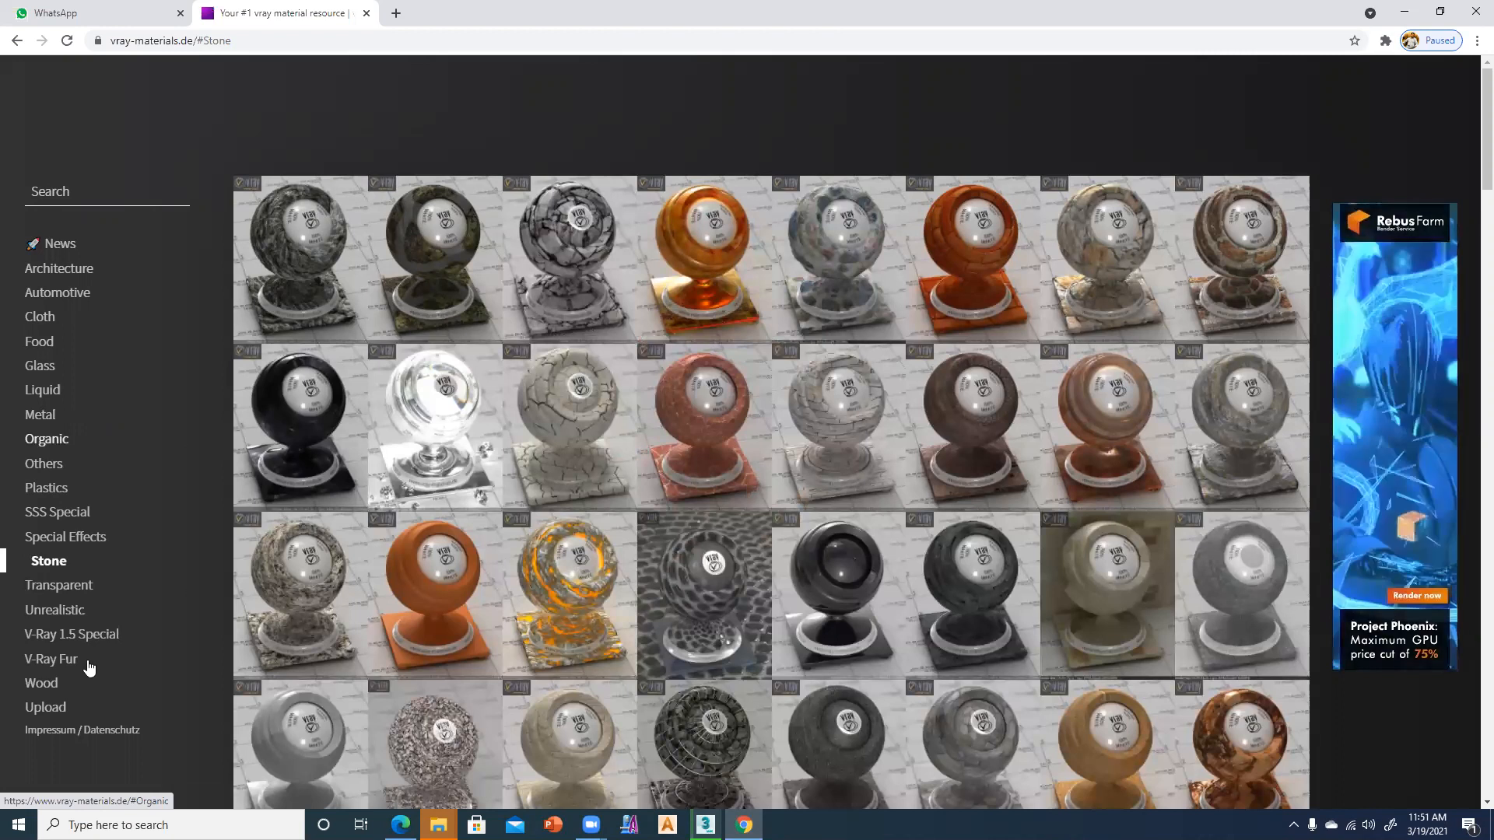
click(62, 660)
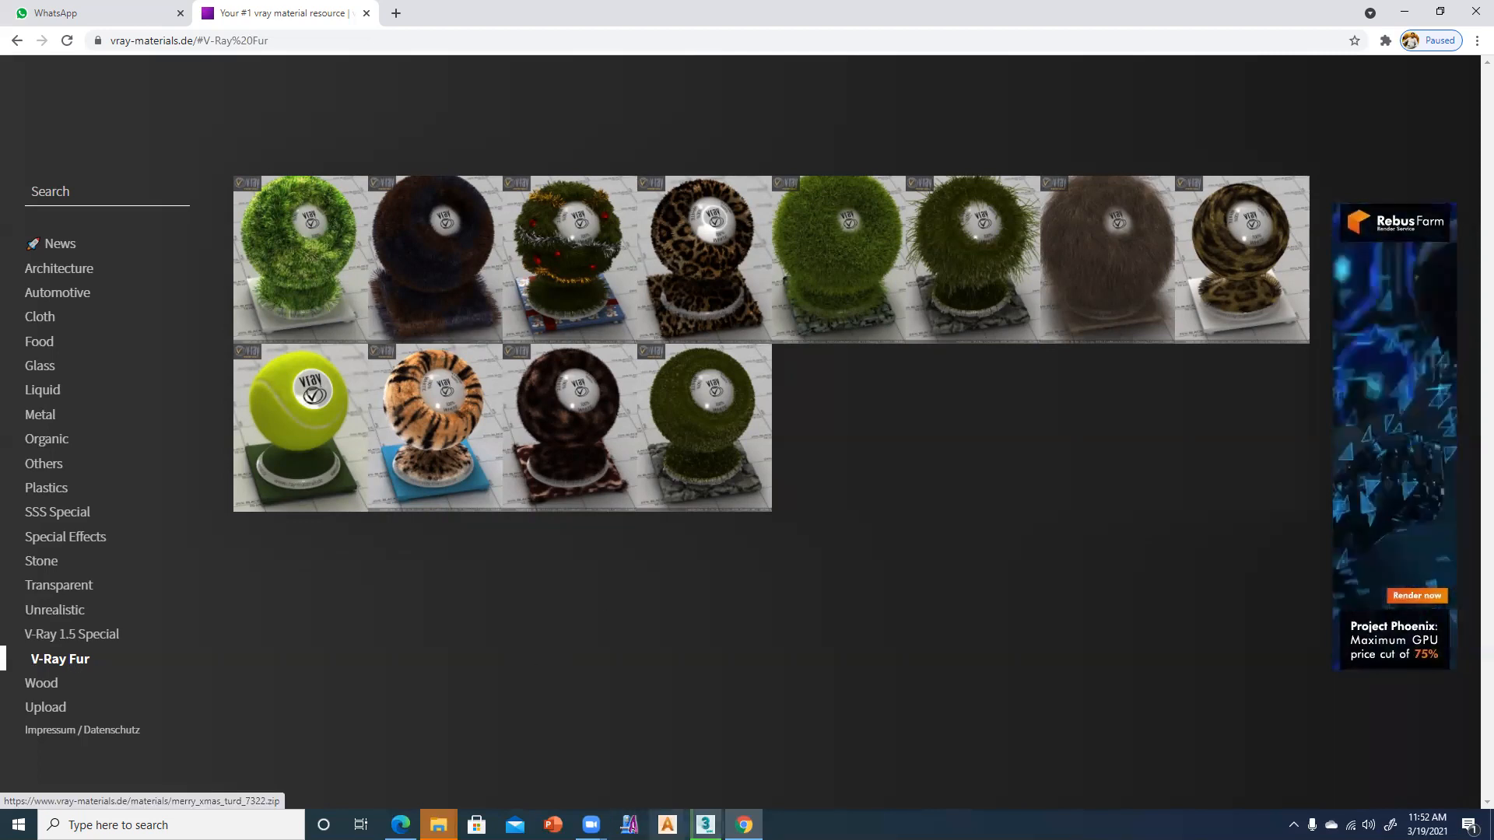
Switch back to 3ds Max and examine the ceiling, chandelier and picture frames in the Camera001 render in progress
key(alt+Tab)
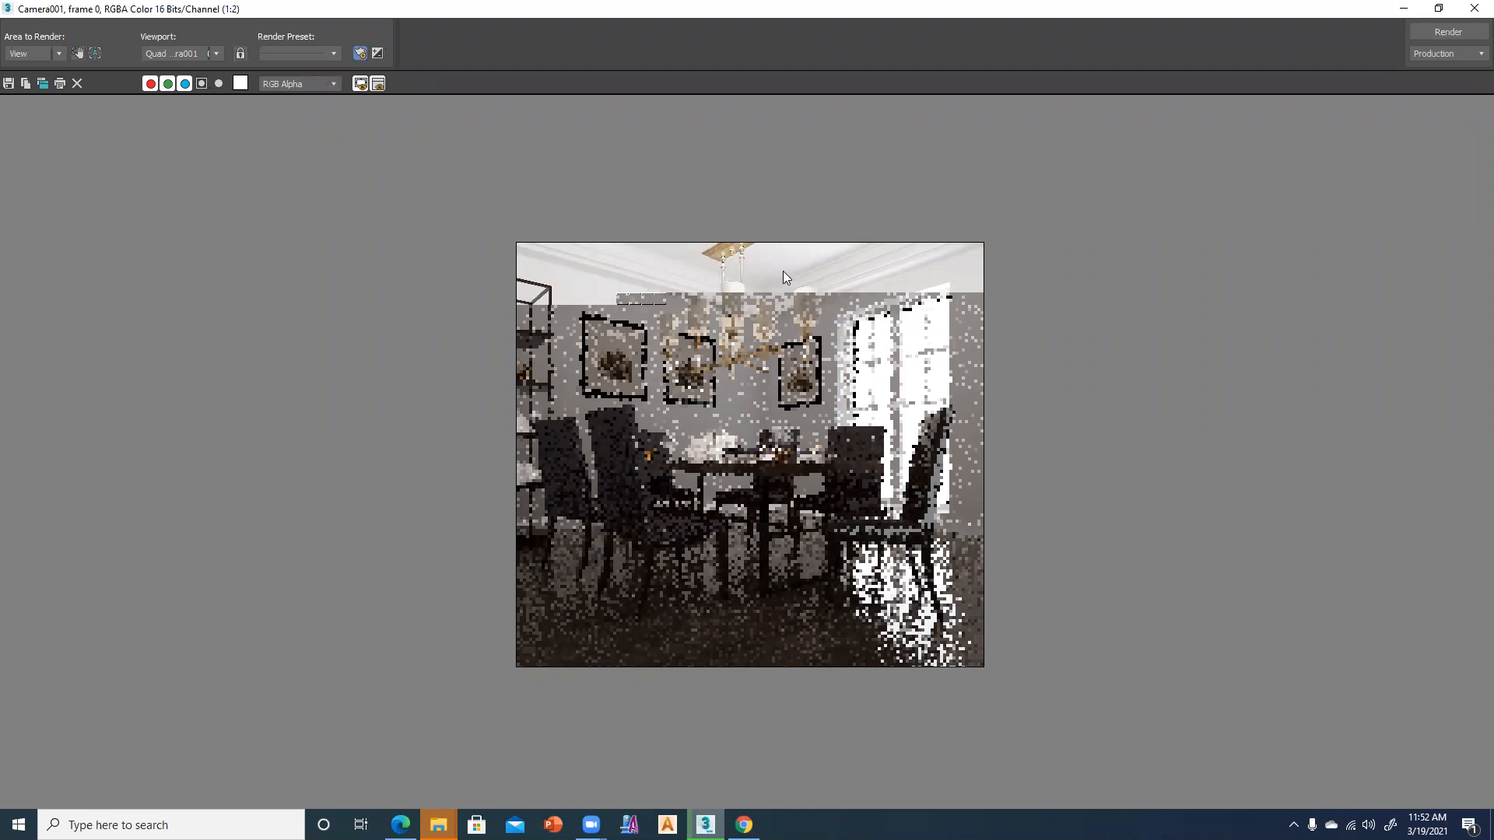
scroll(783, 278, up, 1)
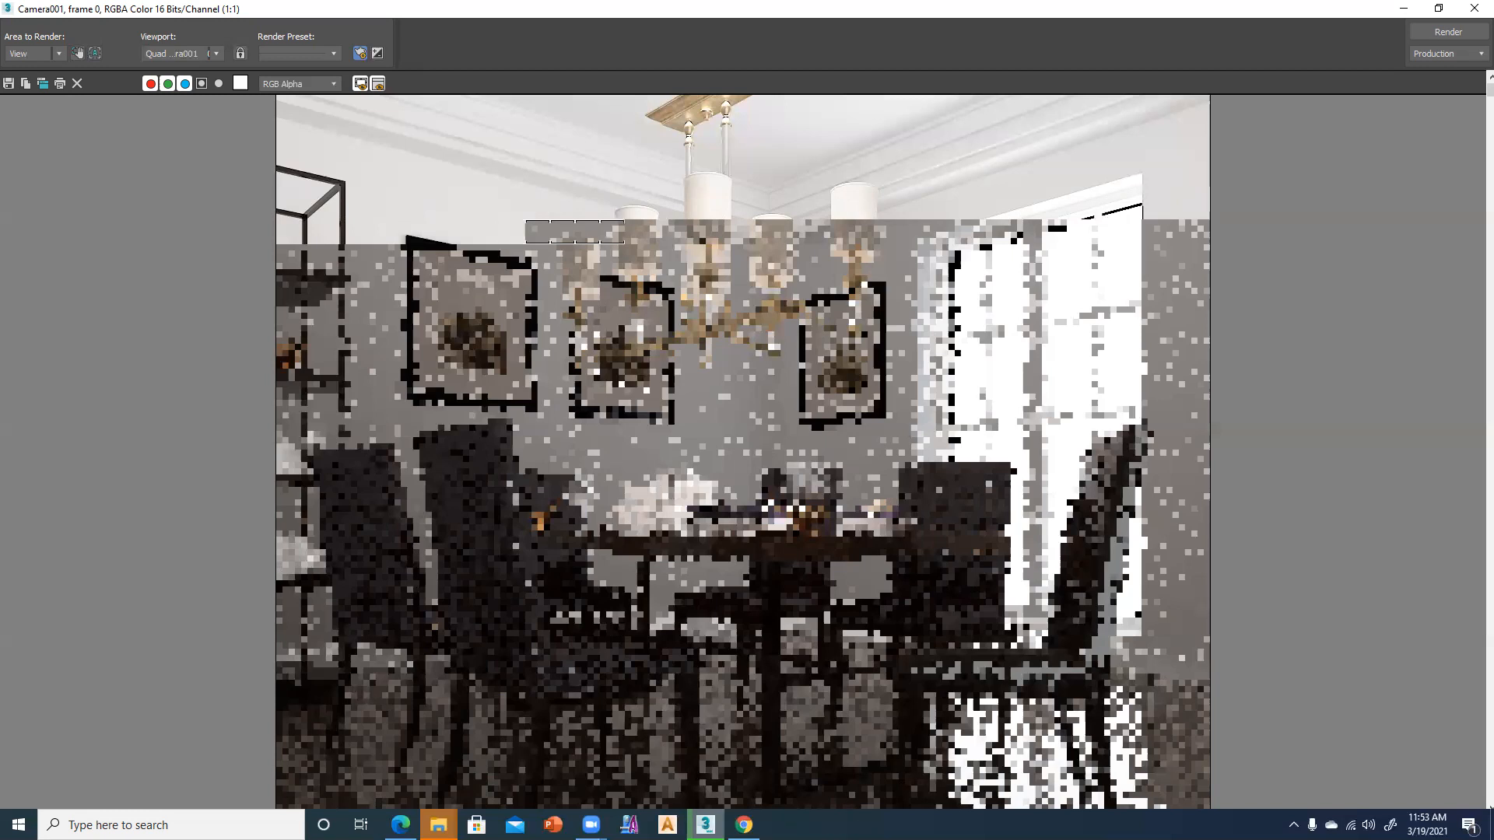
click(743, 825)
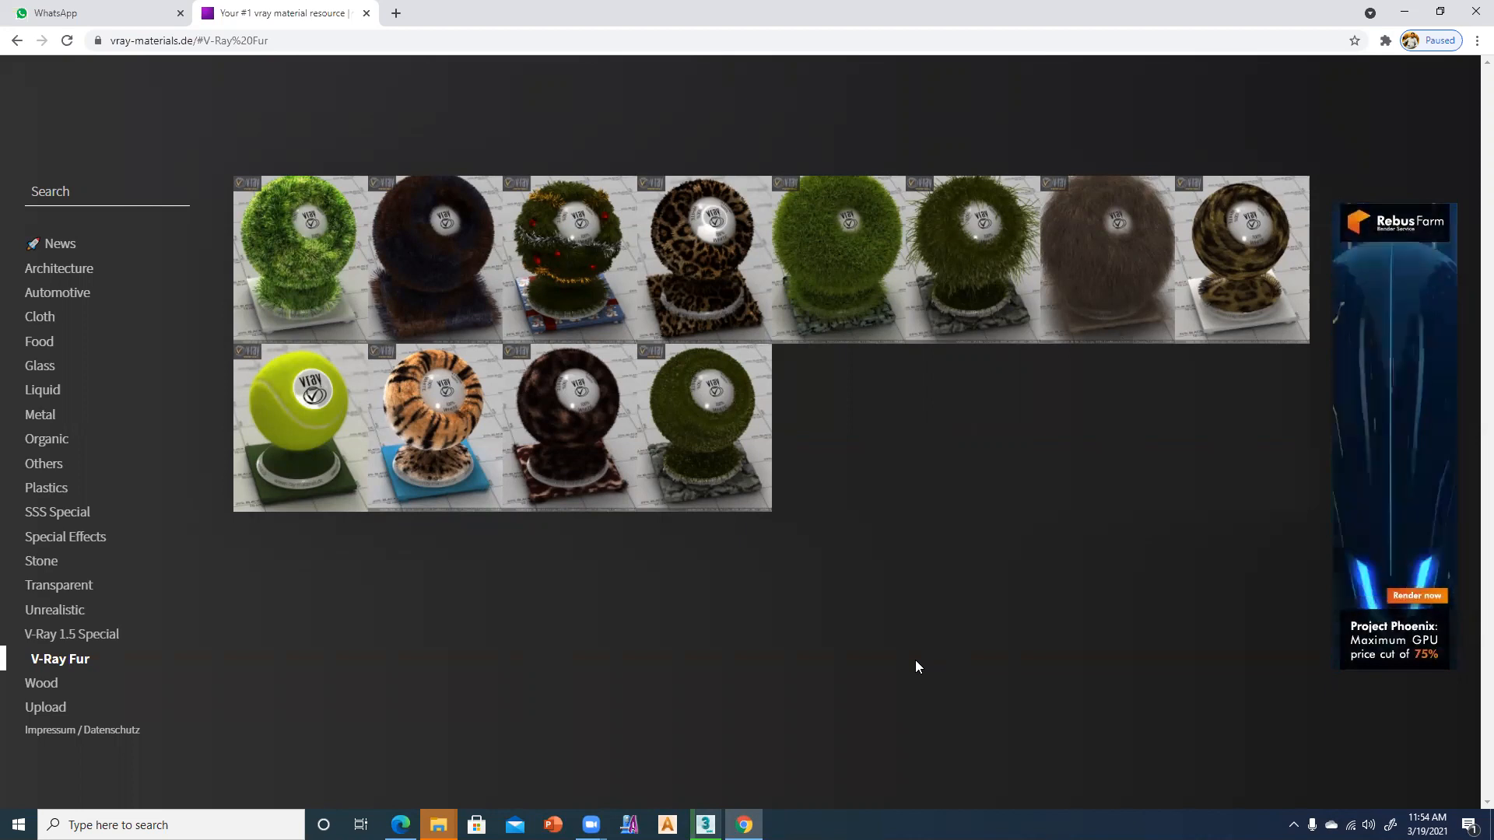
click(1409, 4)
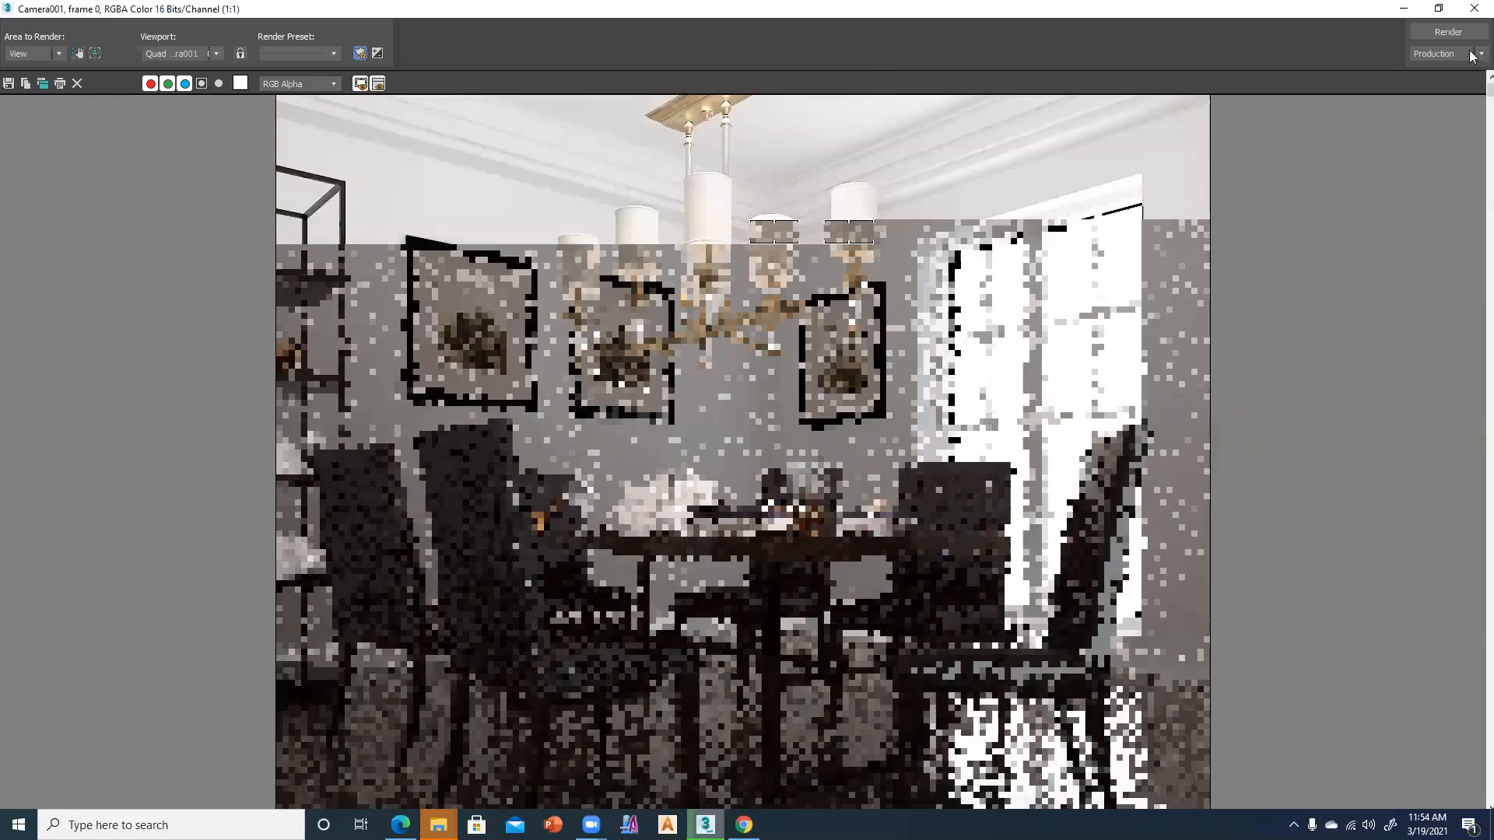
click(1438, 10)
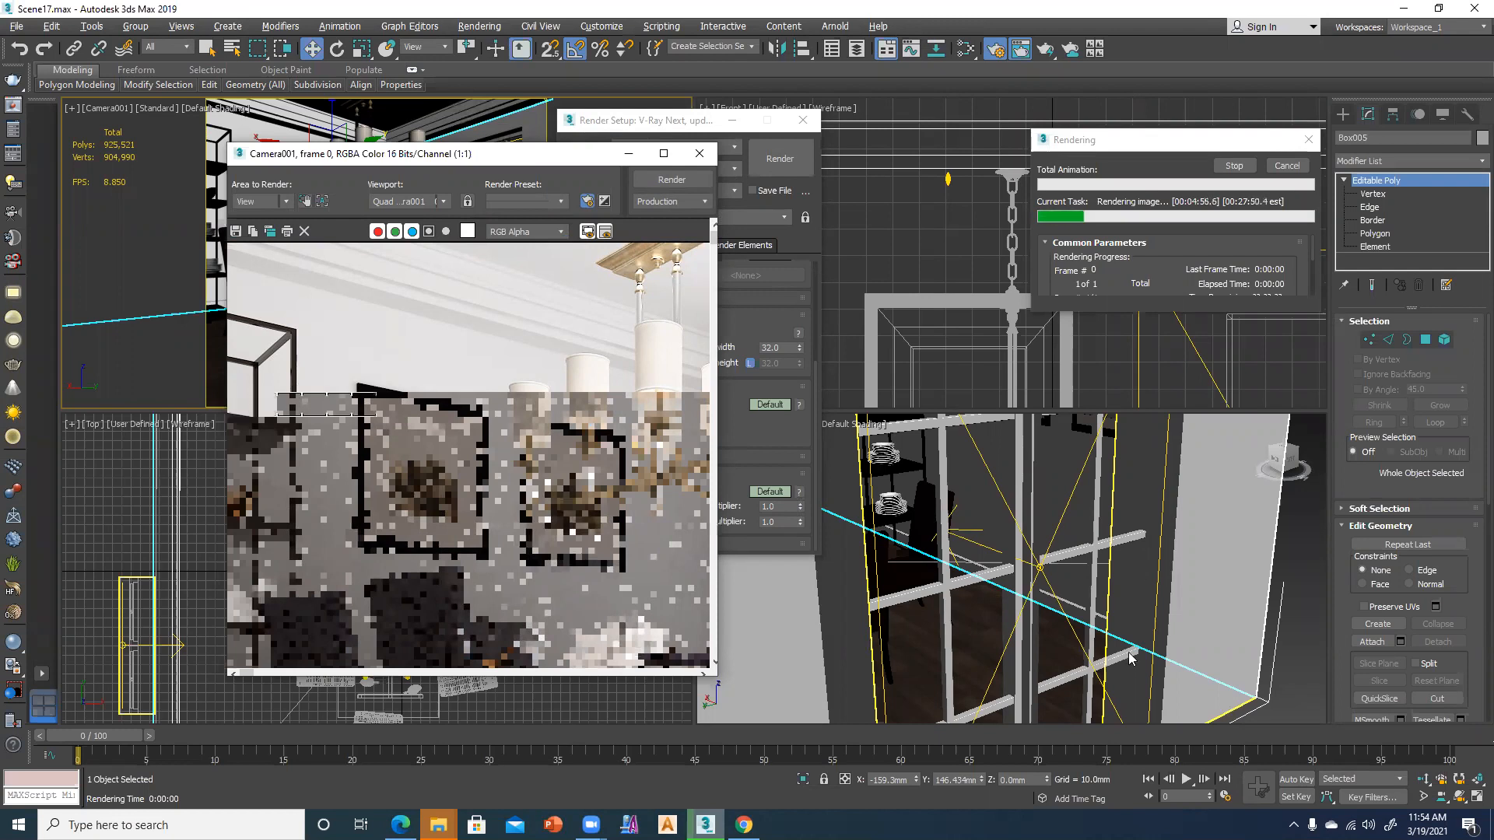
click(665, 155)
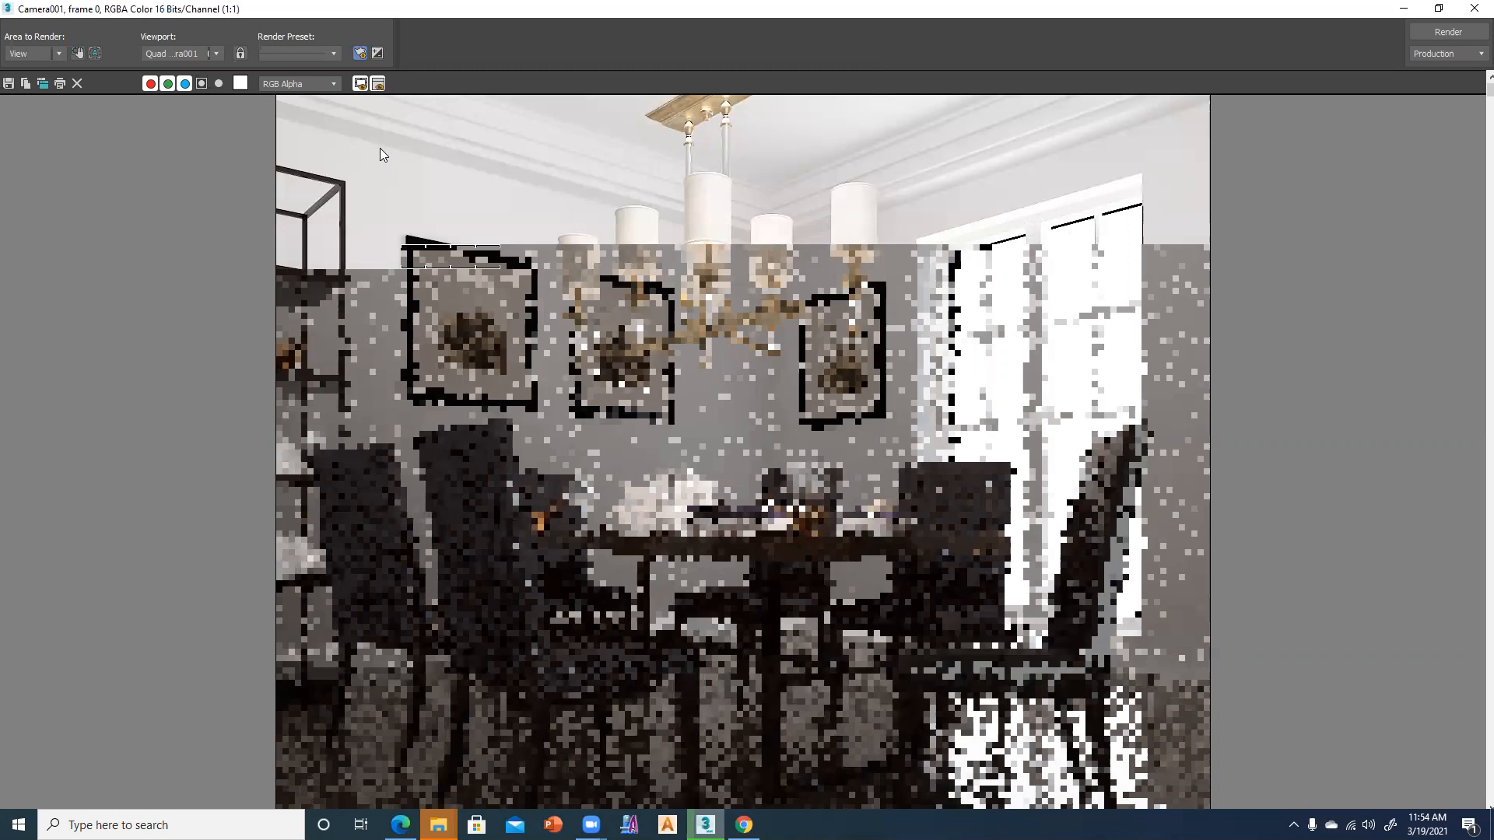
scroll(414, 243, up, 2)
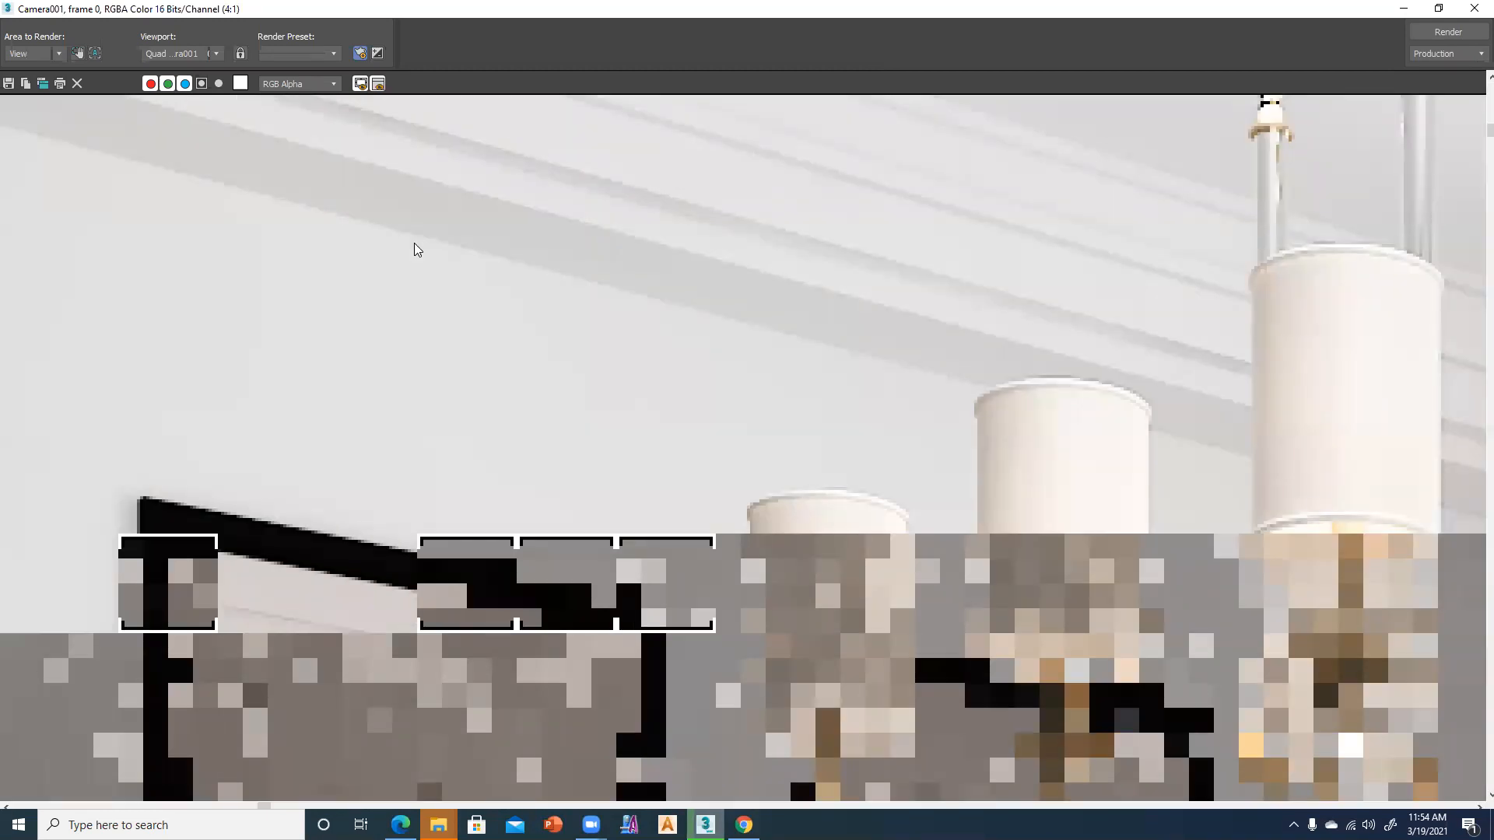
scroll(293, 304, down, 1)
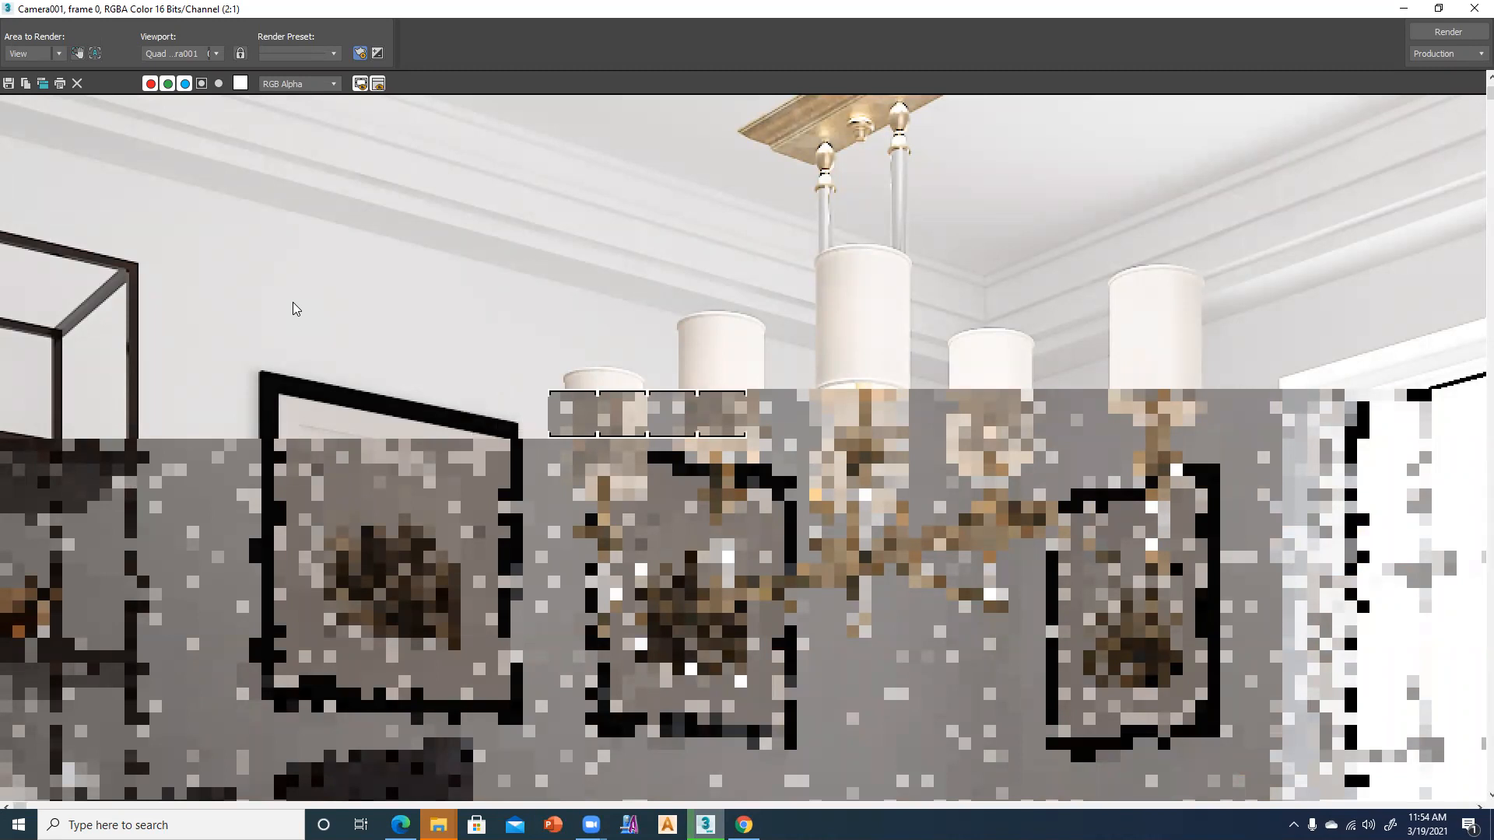
scroll(575, 262, down, 1)
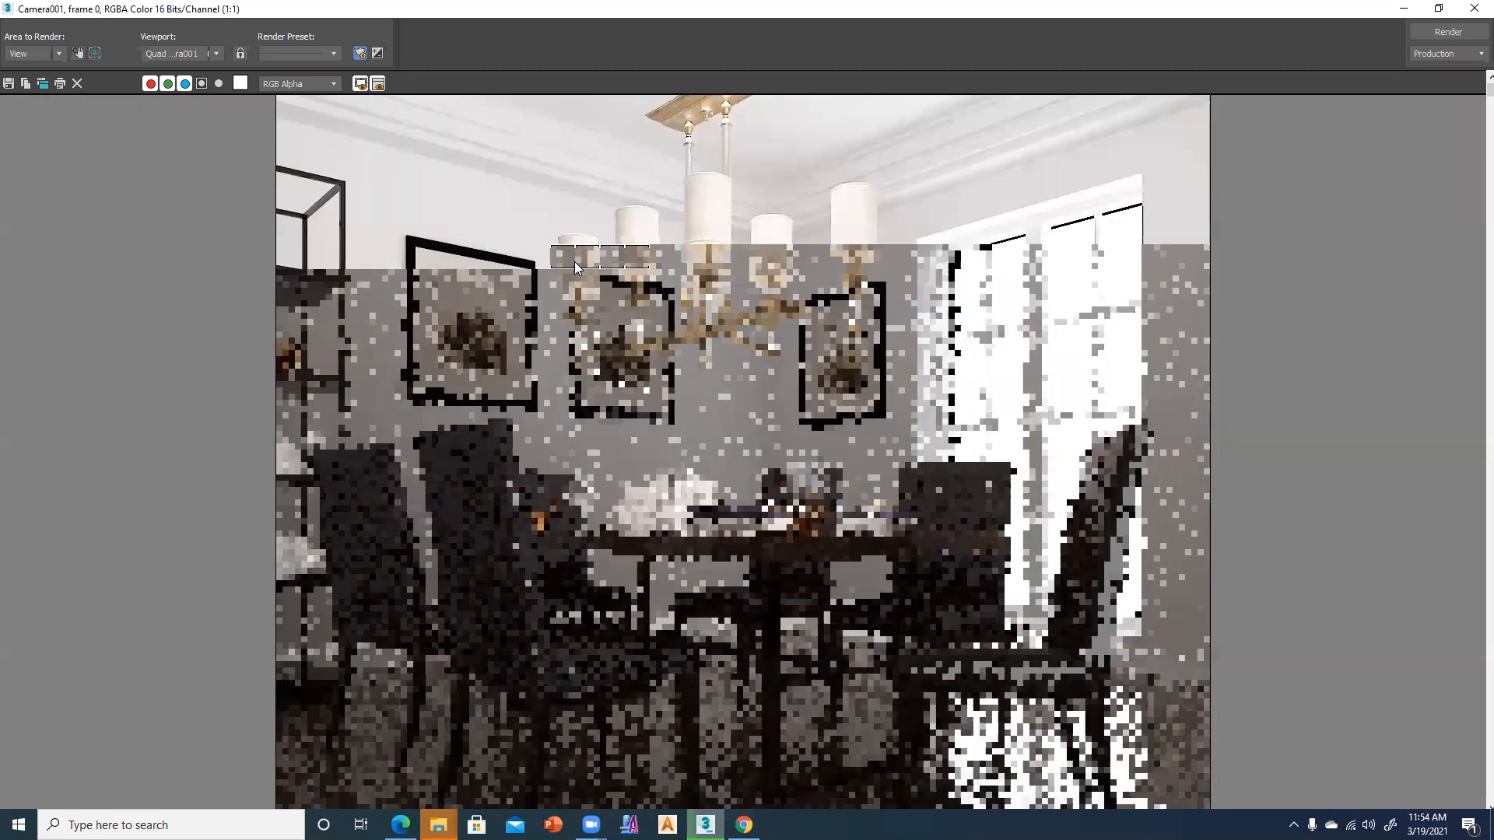